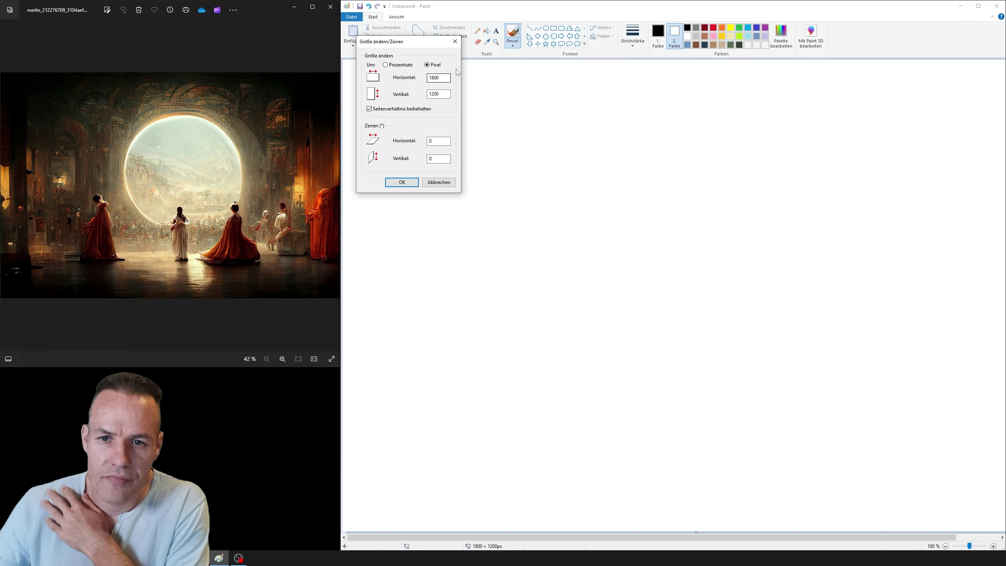
- Set the canvas size to 1800 × 1200 pixels and choose the thickest brush stroke
click(402, 182)
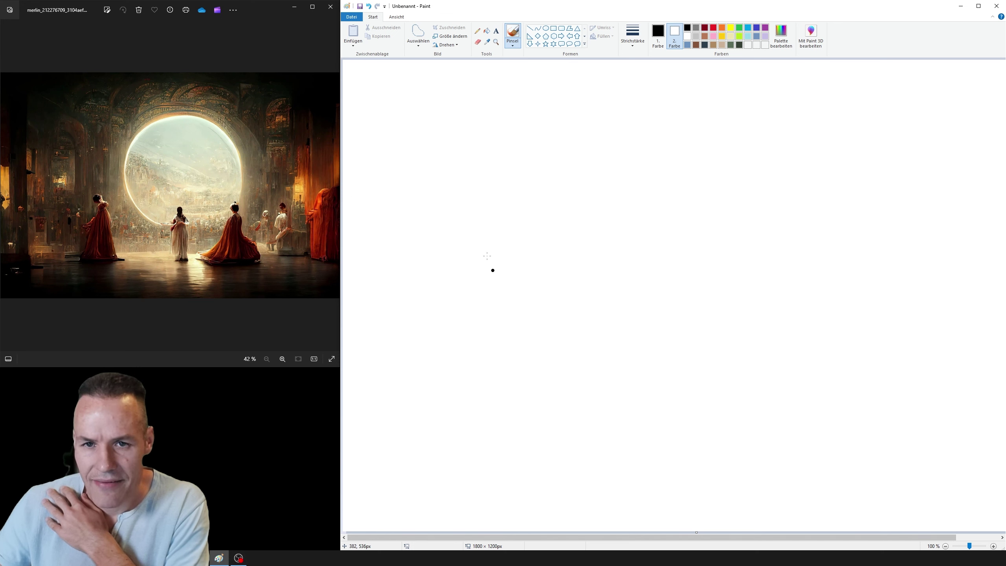
click(448, 36)
click(427, 64)
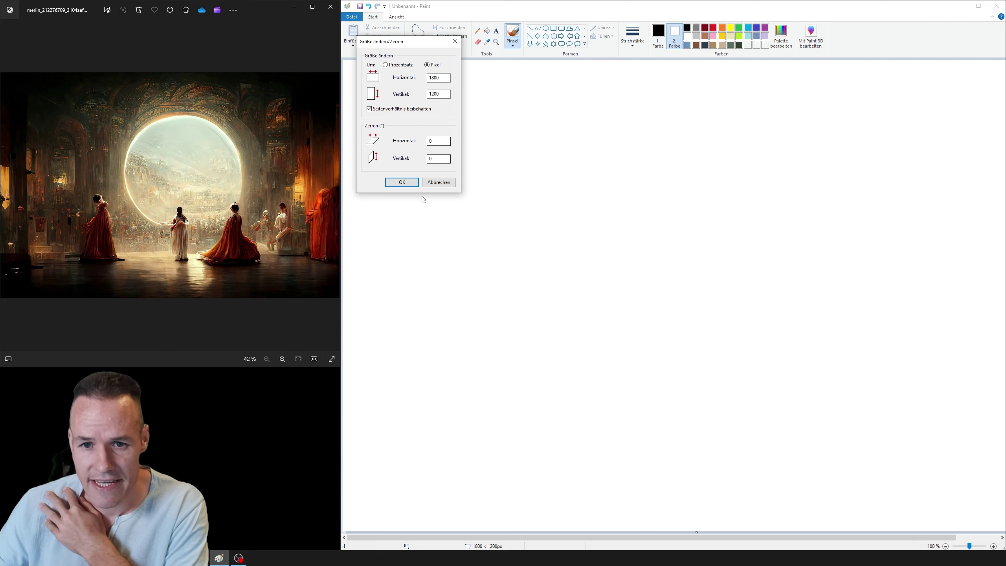
click(402, 182)
click(633, 35)
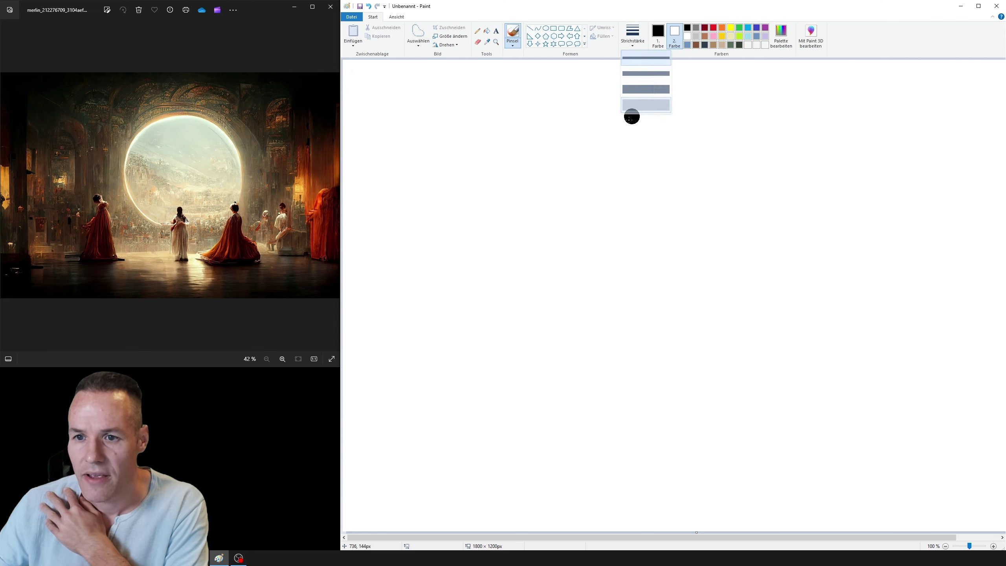
click(631, 106)
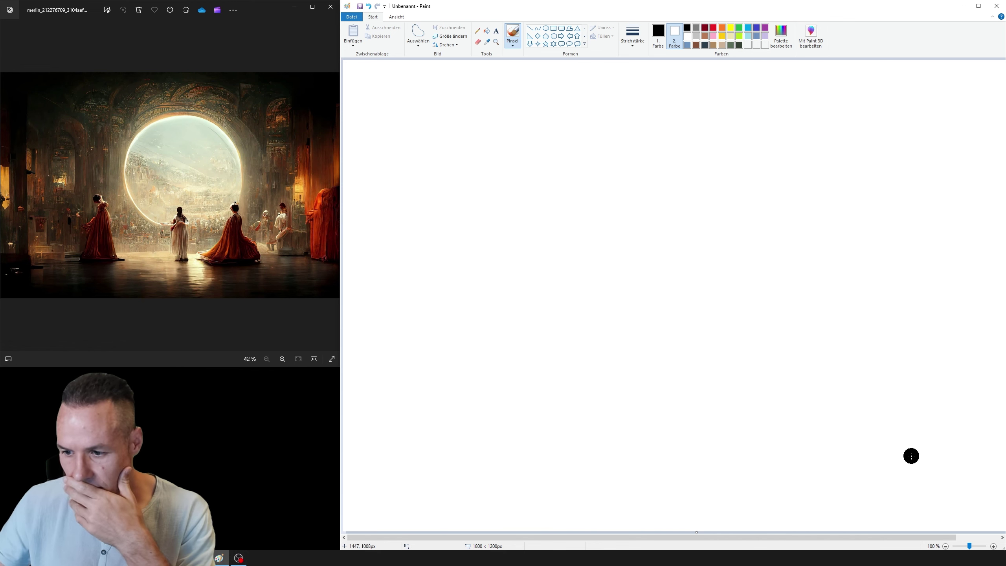
click(946, 547)
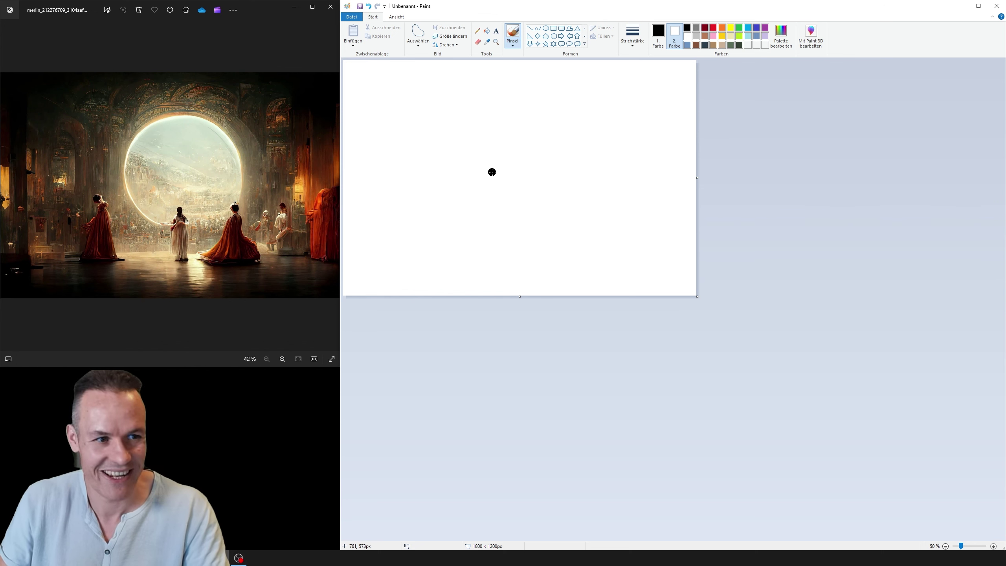
- Mix a dark green-grey secondary colour (red 37, green 48, blue 48) and fill the whole canvas with it
click(418, 34)
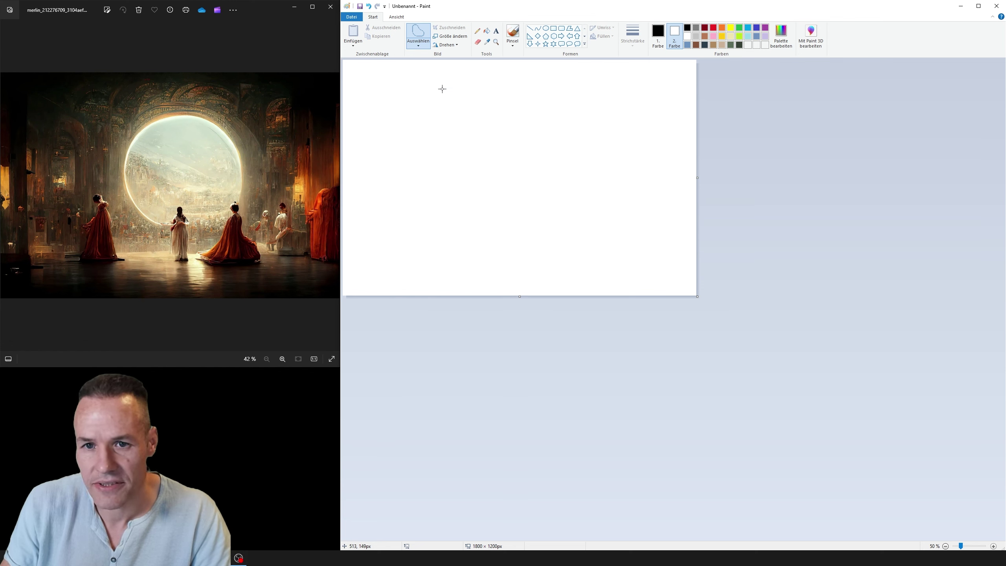
click(487, 31)
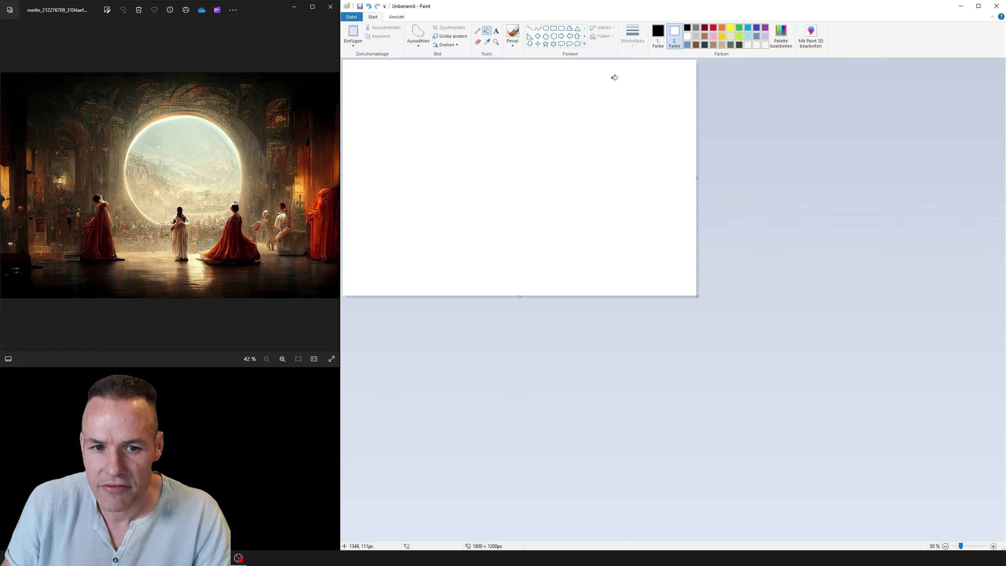
click(697, 45)
click(705, 46)
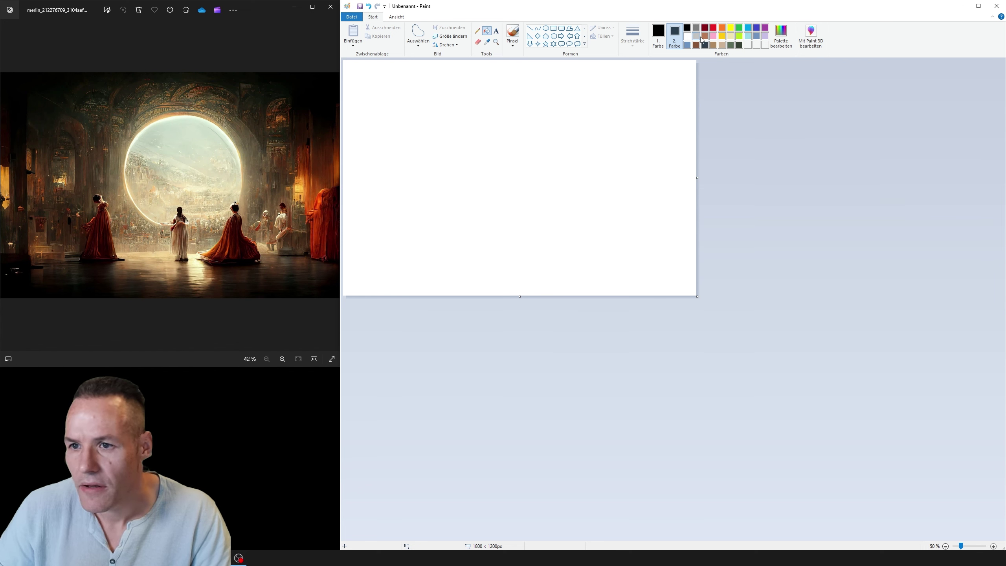
click(782, 36)
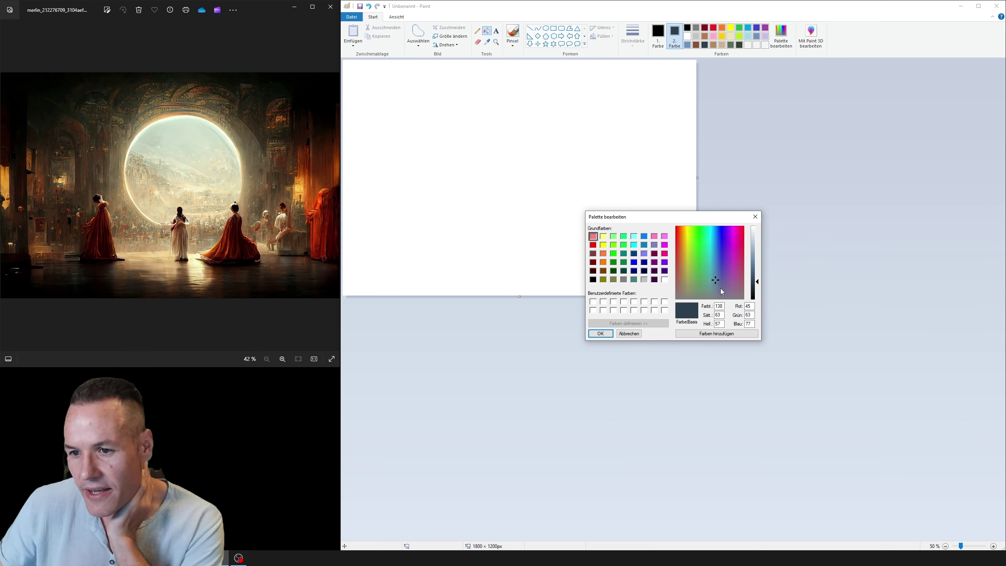
click(712, 280)
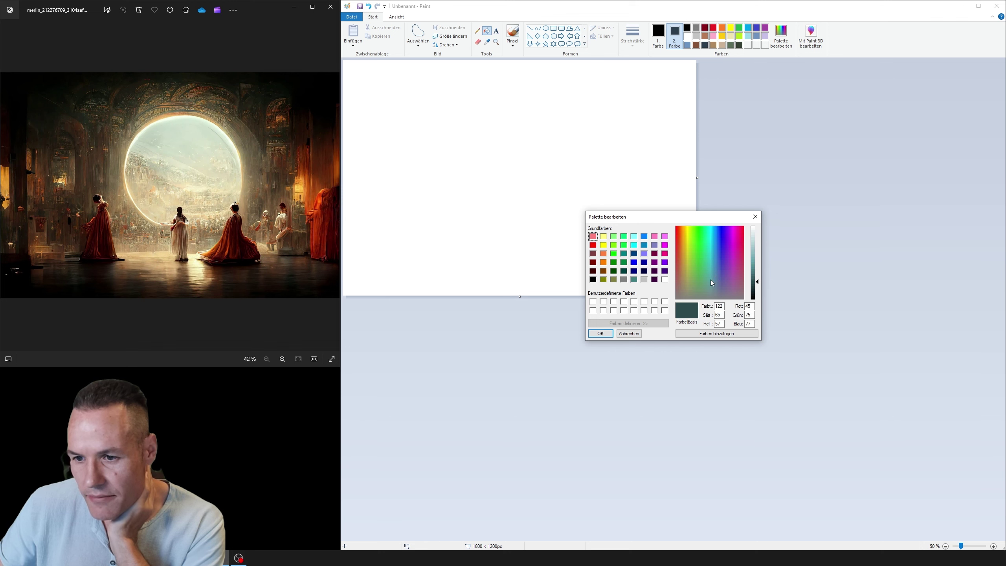
click(756, 288)
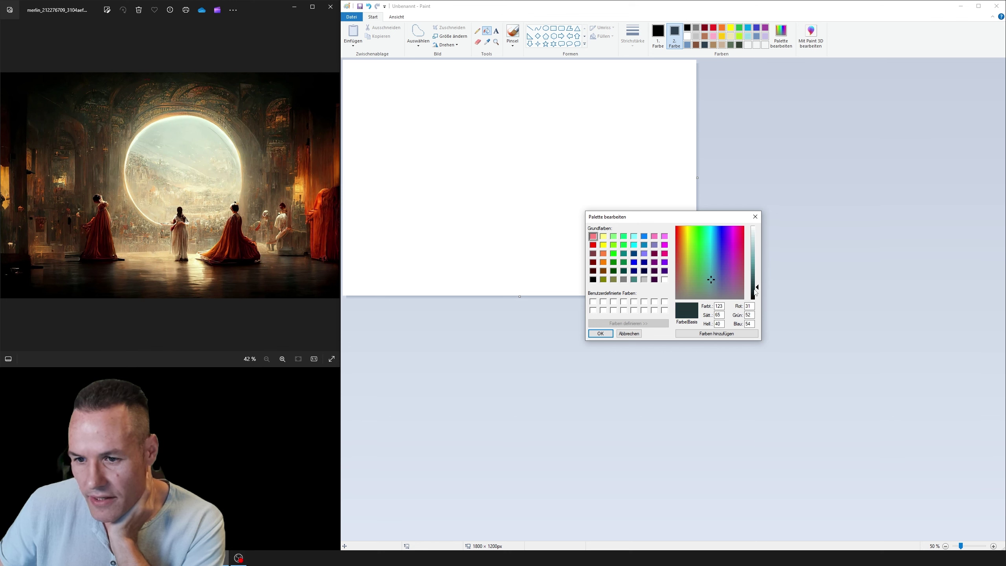
click(711, 291)
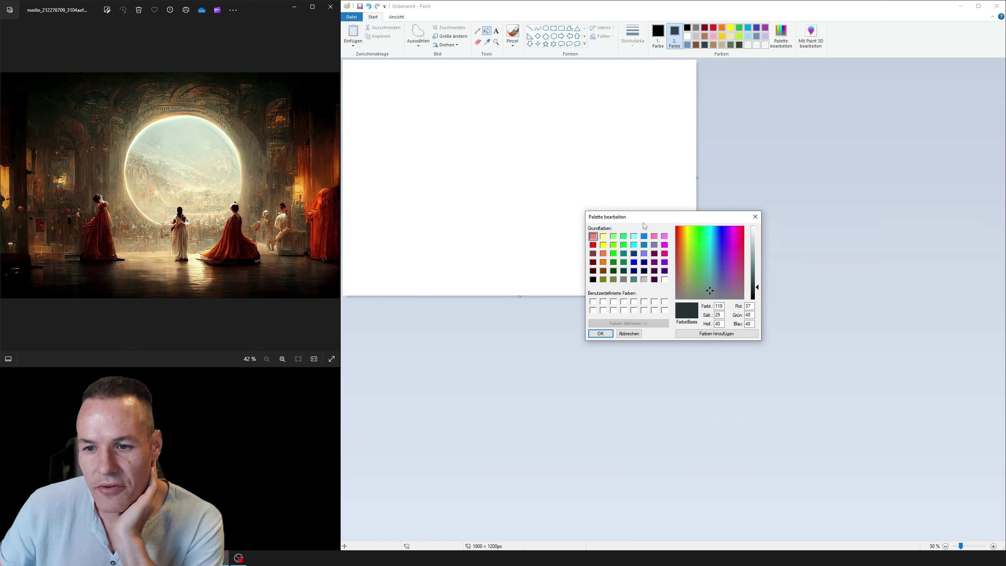
click(601, 334)
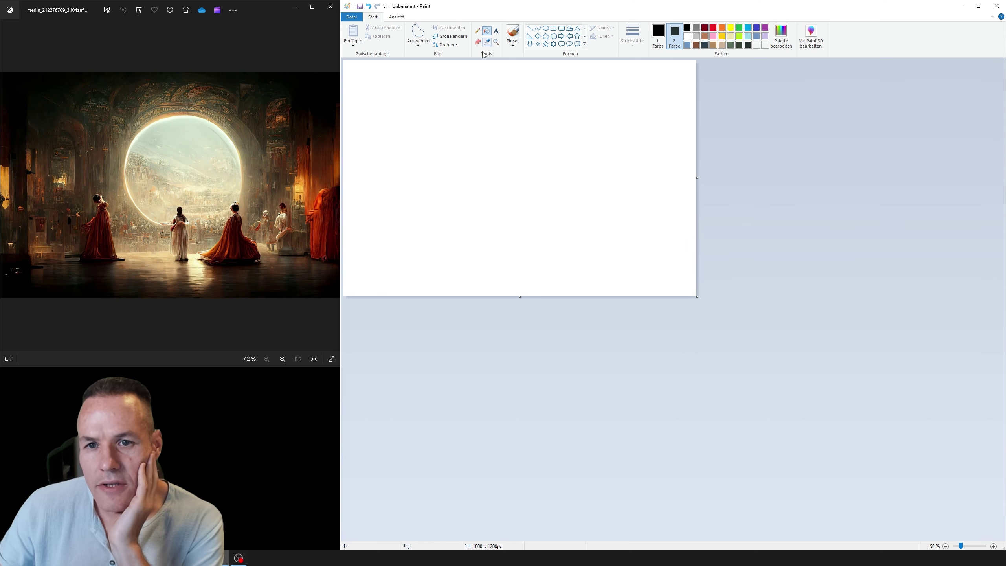
click(615, 119)
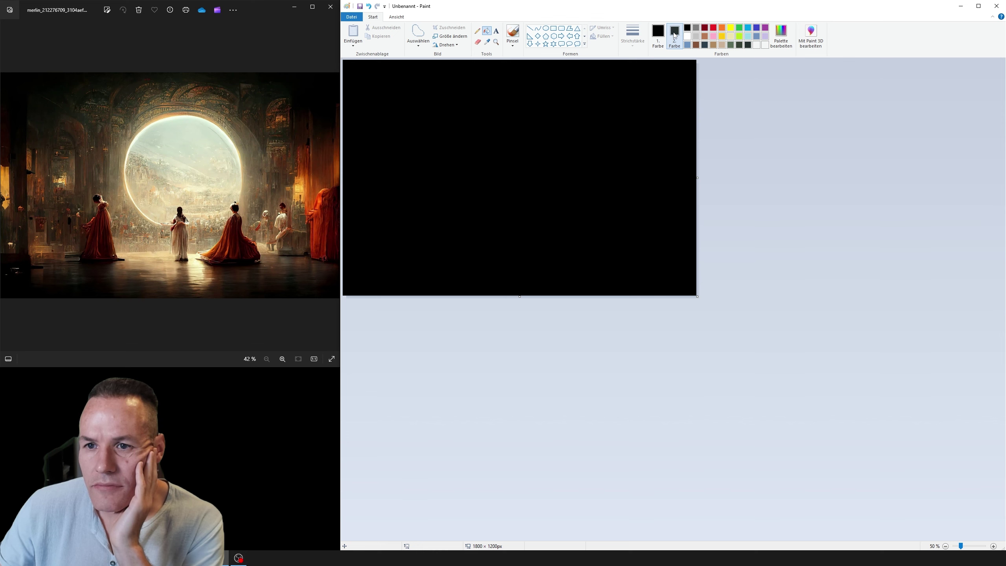
right_click(634, 84)
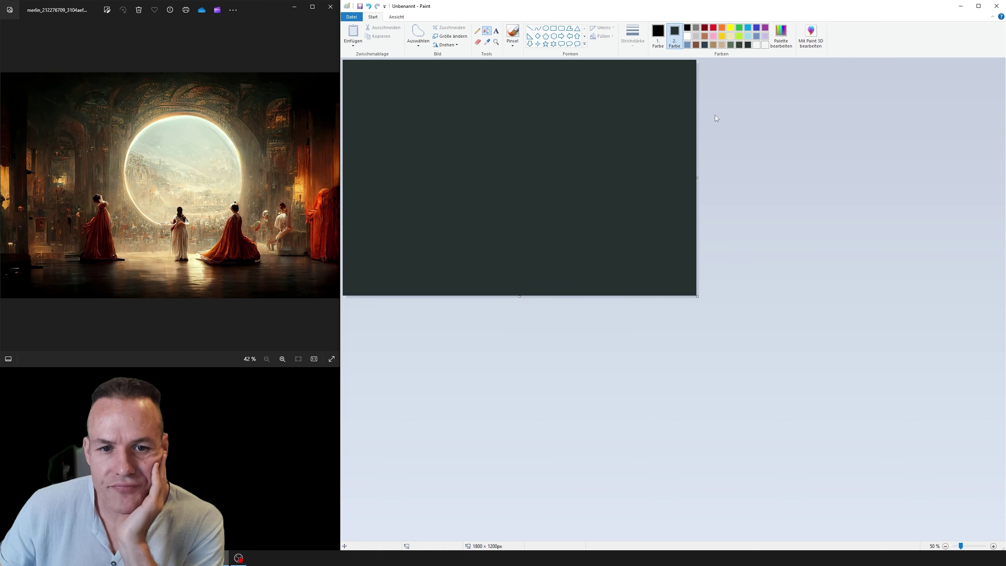
- Choose the rectangle shape and mix a very dark brown for the primary colour, starting from the palette's brown
click(659, 34)
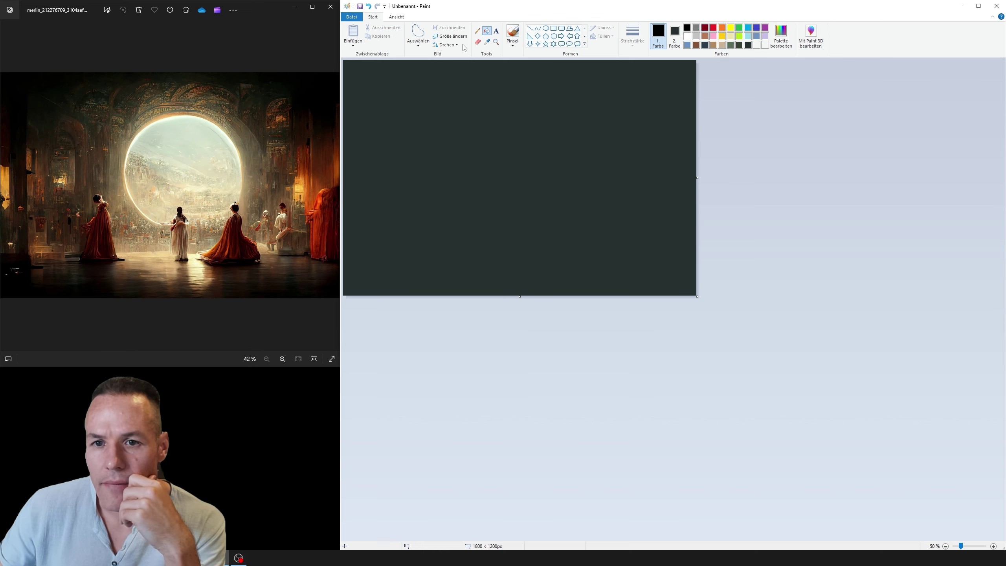
click(554, 29)
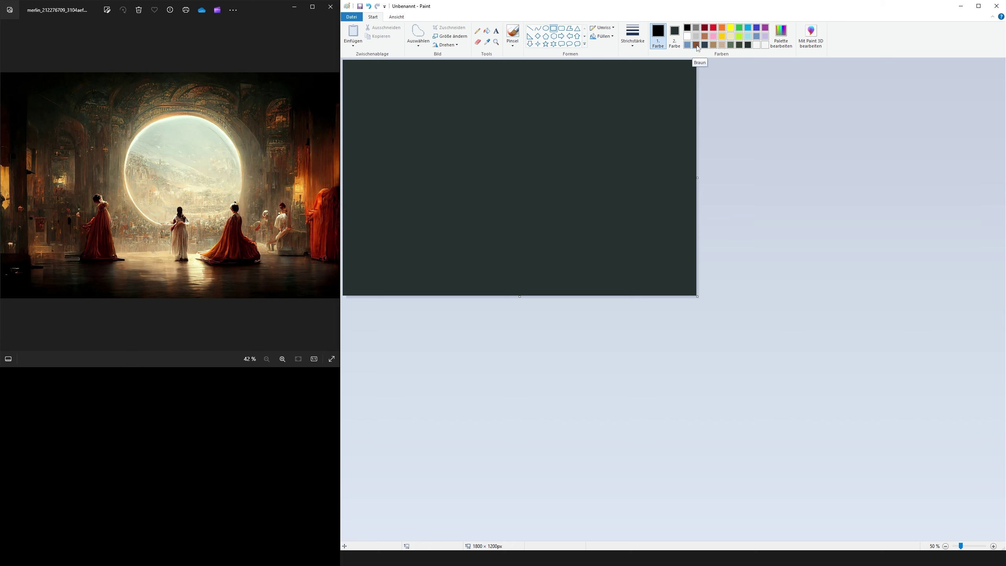
click(696, 45)
click(781, 36)
click(755, 287)
click(600, 333)
- Draw a filled dark brown rectangle across the full width of the canvas's lower edge as the floor
drag(344, 247, 697, 295)
click(680, 106)
click(675, 37)
click(756, 45)
drag(344, 246, 696, 330)
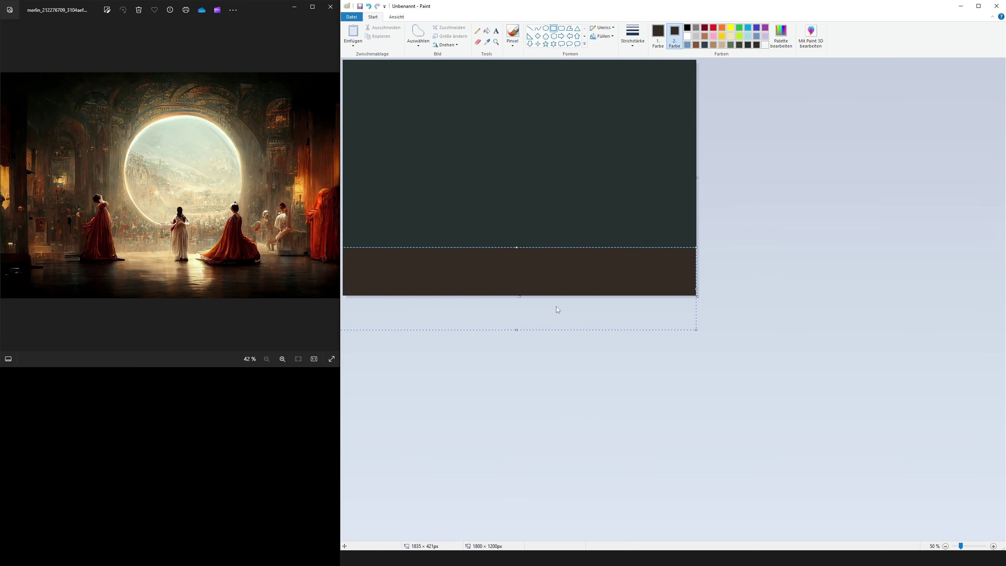
drag(345, 242, 725, 255)
- Mix a muted dark teal and draw a filled ellipse of about 1165 × 931 px right of the canvas centre, overlapping the floor
click(546, 28)
drag(478, 104, 674, 228)
key(ctrl+z)
click(781, 36)
click(711, 284)
click(755, 282)
click(601, 333)
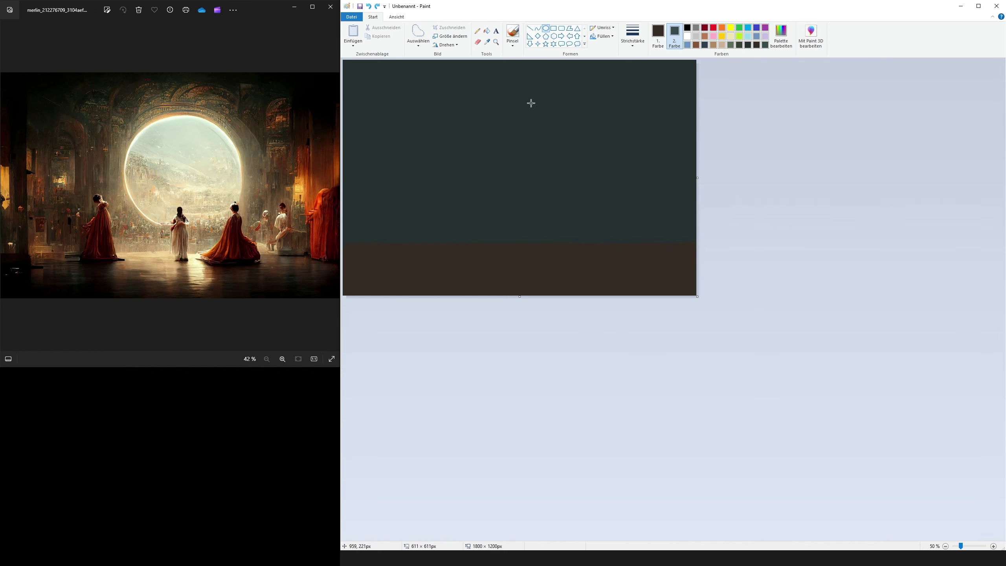
drag(436, 79, 665, 263)
click(733, 156)
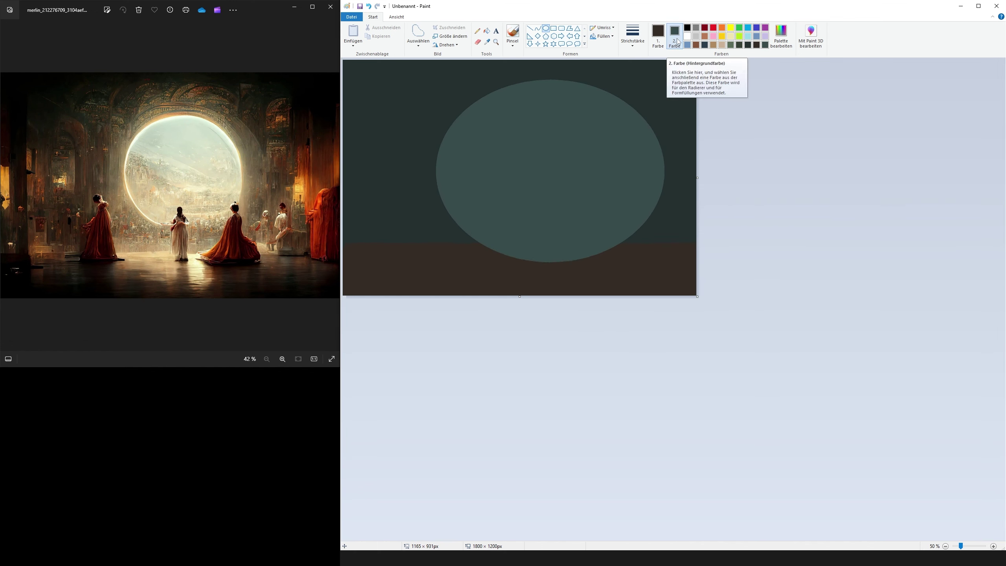
- Draw a filled pale yellow circle of about 615 × 593 px centred inside the teal ellipse
click(730, 38)
drag(499, 110, 641, 238)
drag(601, 191, 596, 179)
drag(622, 227, 615, 216)
drag(580, 165, 578, 175)
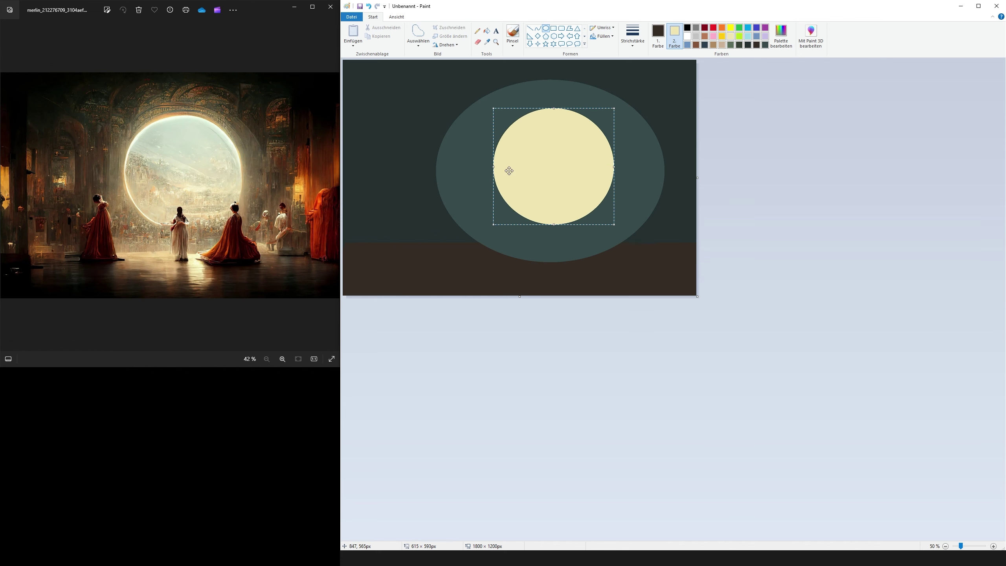
- Add a filled white circle of about 605 × 591 px inside the pale yellow one, leaving a thin yellow rim
drag(493, 108, 607, 220)
click(721, 94)
click(687, 36)
drag(585, 176, 584, 177)
drag(605, 220, 609, 222)
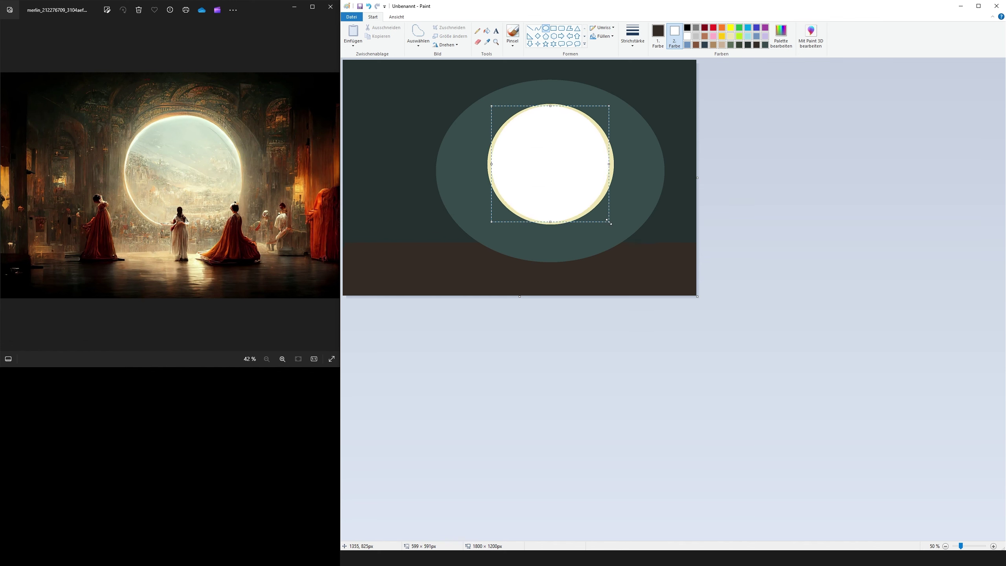
drag(492, 164, 490, 164)
click(649, 116)
- Mix a pale grey-blue and draw a filled circle of about 575 × 569 px inside the white one
click(747, 45)
click(781, 37)
click(751, 244)
click(601, 334)
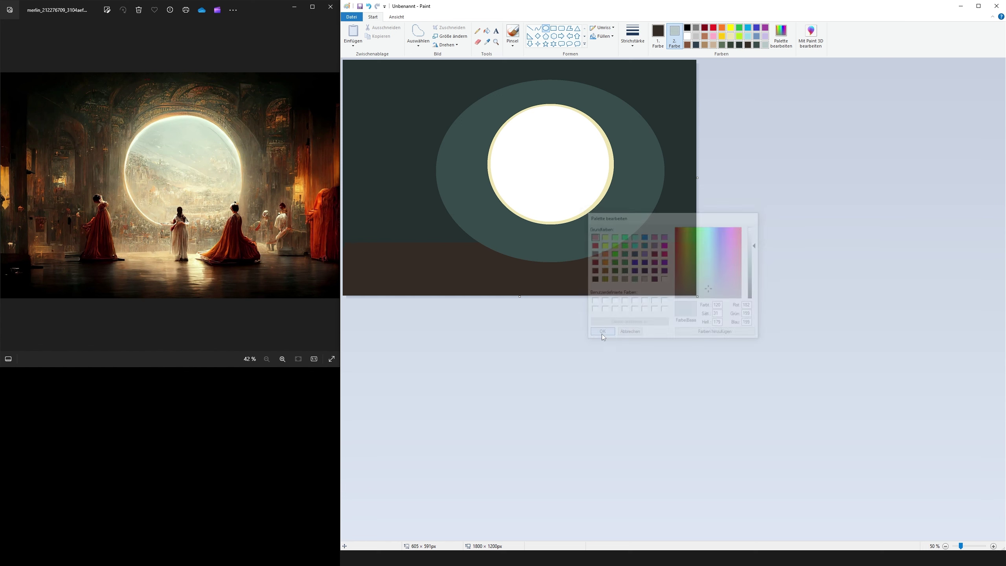
drag(493, 106, 607, 221)
drag(530, 158, 531, 159)
drag(607, 221, 606, 219)
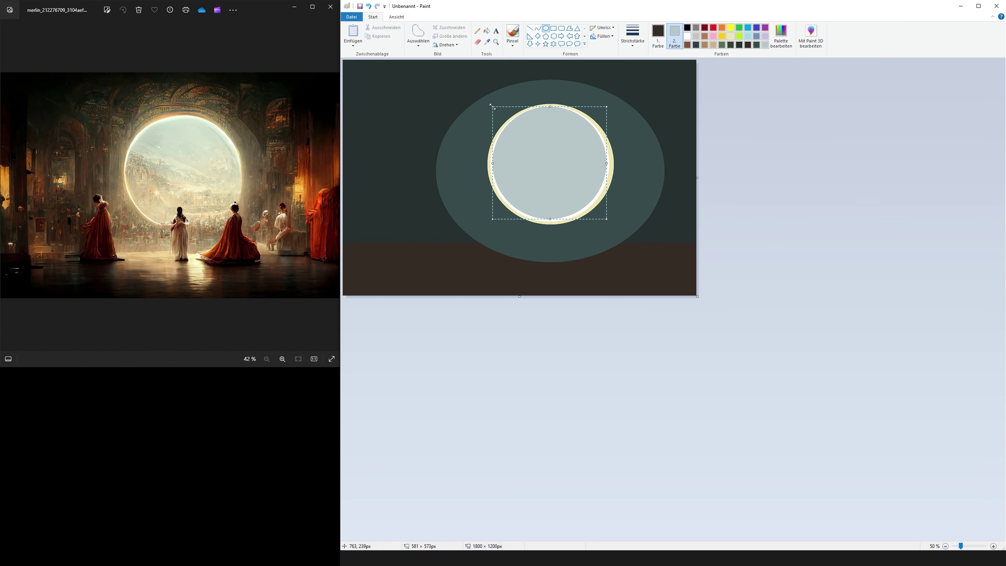
click(670, 71)
- Mix a light peach and draw a wide band with thinner horizontal strips beneath it on the floor below the circle
click(554, 28)
click(781, 37)
click(683, 248)
click(600, 333)
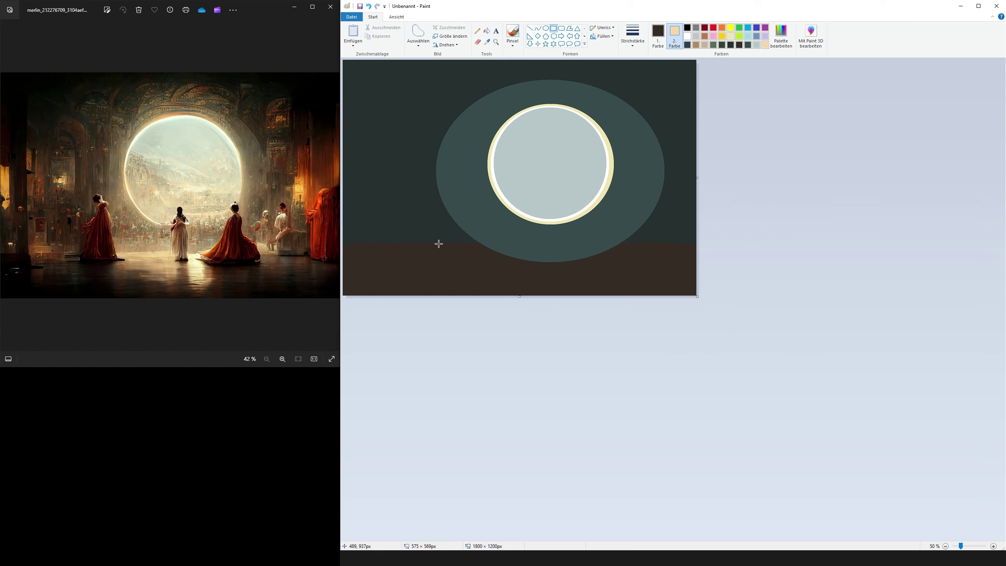
drag(436, 244, 653, 261)
drag(618, 261, 493, 265)
drag(473, 267, 610, 269)
mouse_move(615, 272)
mouse_down()
mouse_move(498, 267)
mouse_move(529, 267)
mouse_up()
click(631, 257)
- Mix a deeper orange and draw two narrow vertical bars near the canvas's right edge
click(723, 36)
click(721, 27)
click(781, 36)
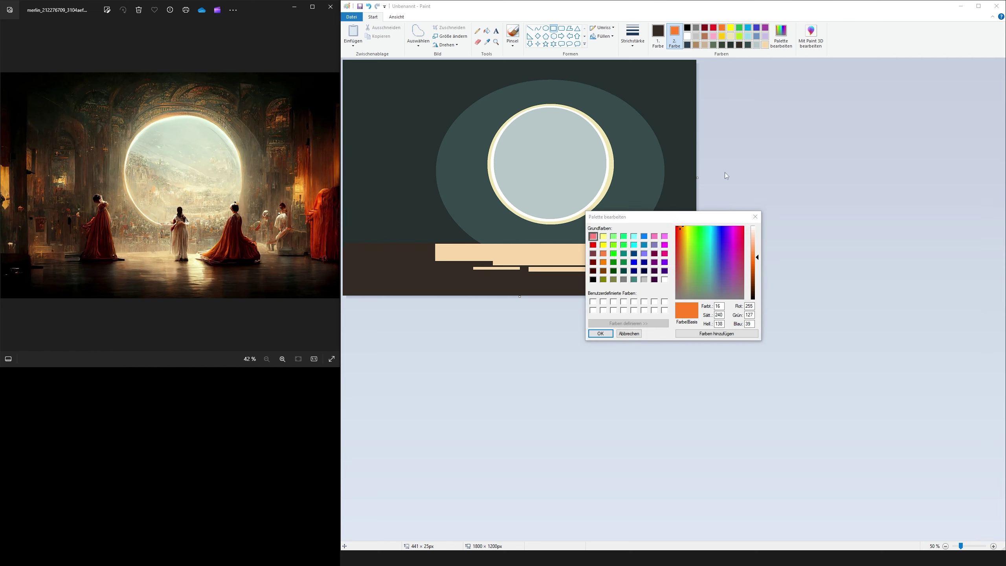
drag(753, 268, 753, 264)
click(600, 333)
drag(671, 132, 677, 229)
drag(685, 245, 681, 153)
- Mix an orange-brown and draw a tall bar at the canvas's right edge plus a thin one of about 19 × 295 px beside it
click(776, 44)
click(753, 276)
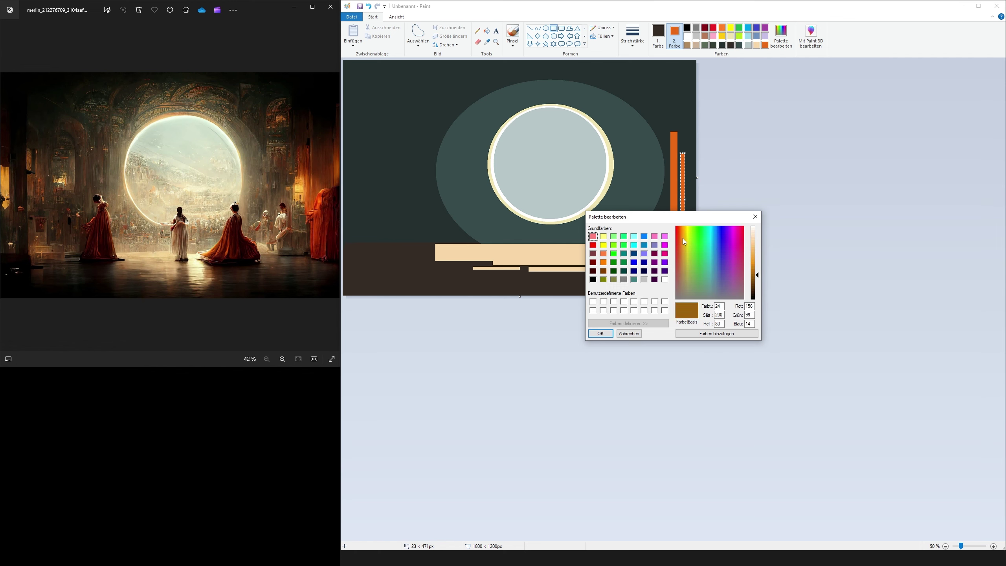
click(681, 237)
click(601, 334)
drag(689, 110, 697, 250)
drag(683, 101, 687, 159)
- Mix a dark red and draw a stepped block low on the canvas's right edge, with a small patch at its foot
click(714, 28)
key(ctrl+z)
click(782, 37)
click(753, 274)
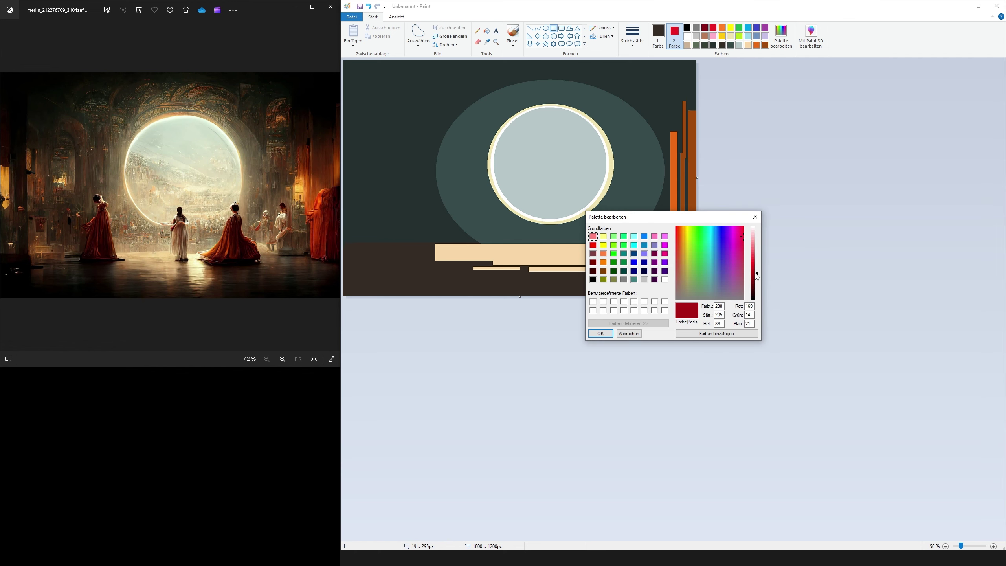
click(601, 333)
drag(687, 263, 694, 217)
drag(688, 258, 713, 267)
- Mix a golden yellow and add a banner shape with a pointed lower end at the canvas's left edge
click(722, 36)
click(781, 37)
click(684, 232)
mouse_move(353, 187)
mouse_down()
mouse_move(379, 147)
mouse_move(339, 209)
mouse_up()
click(600, 334)
key(ctrl+z)
click(418, 35)
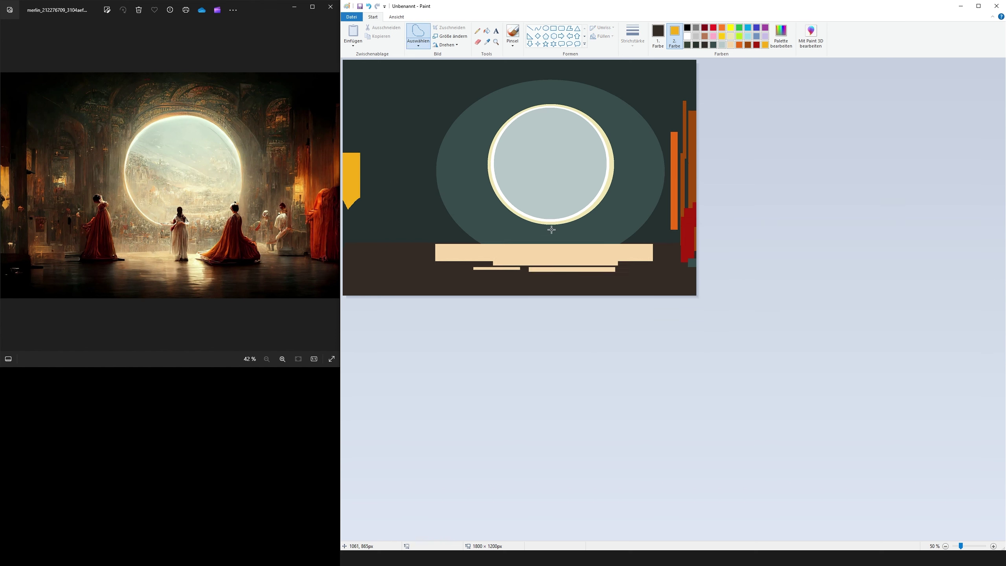
- Fill a freeform sky area in the circle's upper part with a lighter tint of its grey-blue, following an uneven hill line
click(488, 43)
click(528, 171)
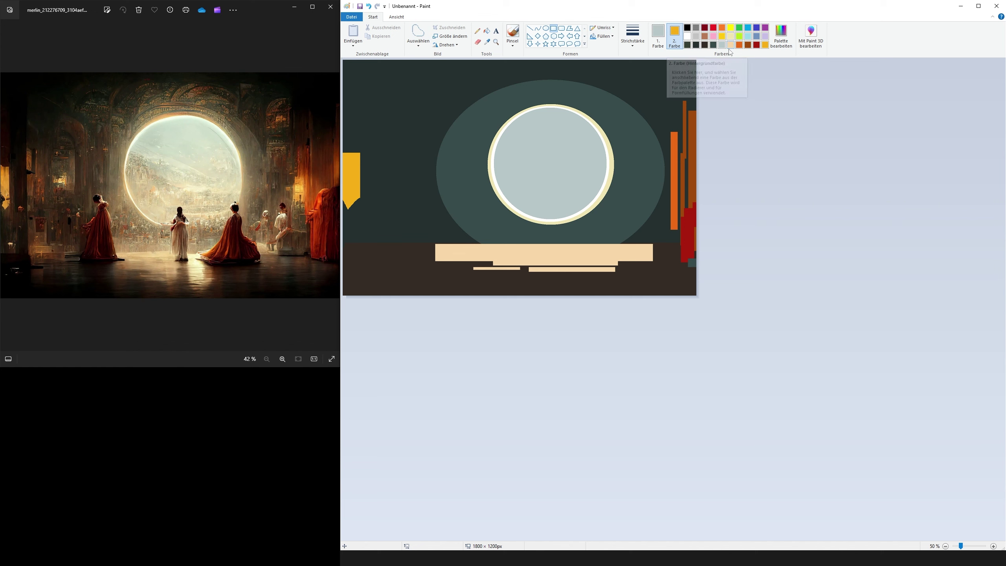
click(782, 36)
click(601, 333)
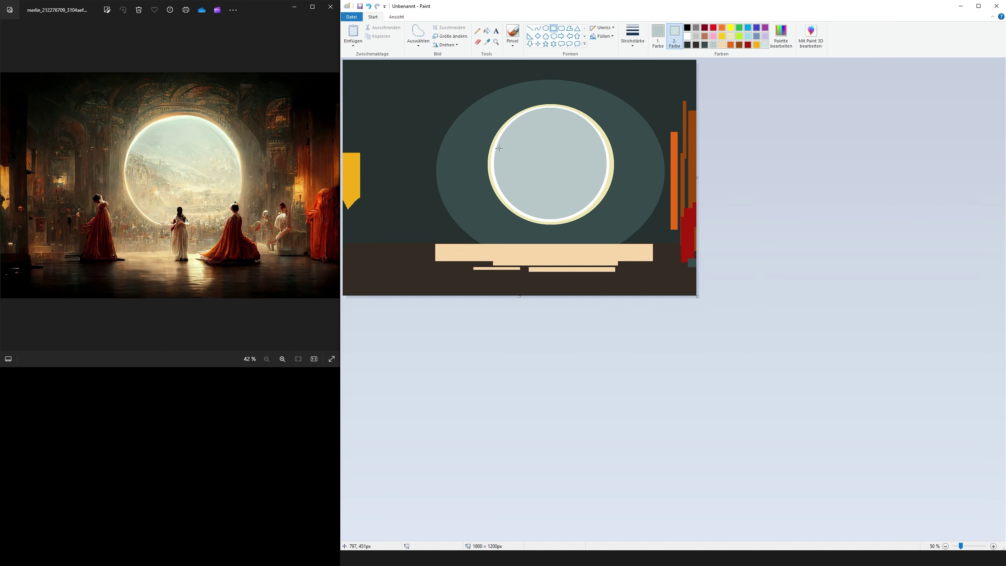
click(418, 36)
mouse_move(495, 154)
mouse_down()
mouse_move(598, 188)
mouse_move(495, 114)
mouse_up()
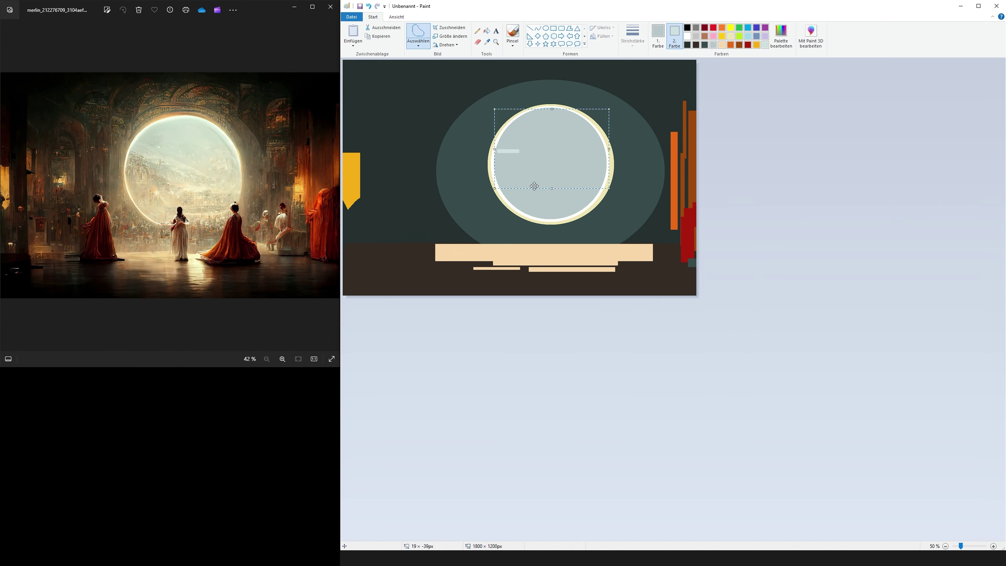
key(Delete)
- Sample the floor's brown and mix a near-black brown from it for the primary colour
click(487, 42)
click(403, 251)
click(781, 36)
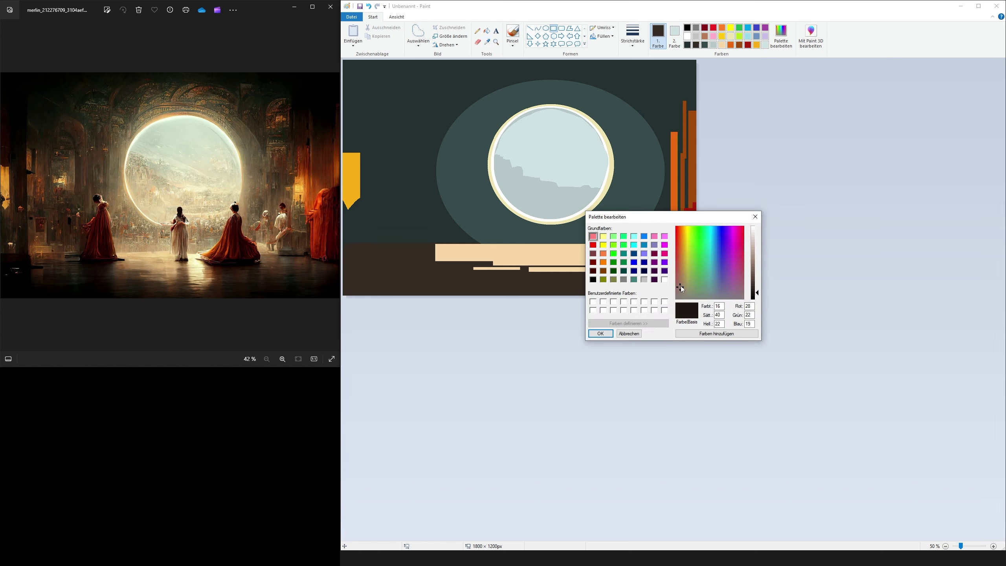
click(601, 334)
- Draw a tall near-black brown pillar with a stepped base beside the yellow banner, reaching down to the floor
click(554, 29)
drag(364, 115, 378, 252)
key(ctrl+z)
mouse_move(362, 128)
mouse_down()
mouse_move(386, 257)
mouse_move(363, 81)
mouse_up()
key(ctrl+z)
click(675, 35)
click(782, 36)
click(601, 333)
mouse_move(361, 250)
mouse_down()
mouse_move(367, 88)
mouse_move(343, 239)
mouse_up()
drag(388, 253, 344, 247)
drag(364, 259, 346, 247)
- Draw small clusters of thin near-black strips at both ends of the peach floor band
drag(502, 252, 451, 249)
drag(493, 249, 461, 247)
mouse_move(630, 250)
mouse_down()
mouse_move(593, 253)
mouse_move(623, 249)
mouse_up()
drag(598, 247, 628, 249)
drag(593, 248, 624, 251)
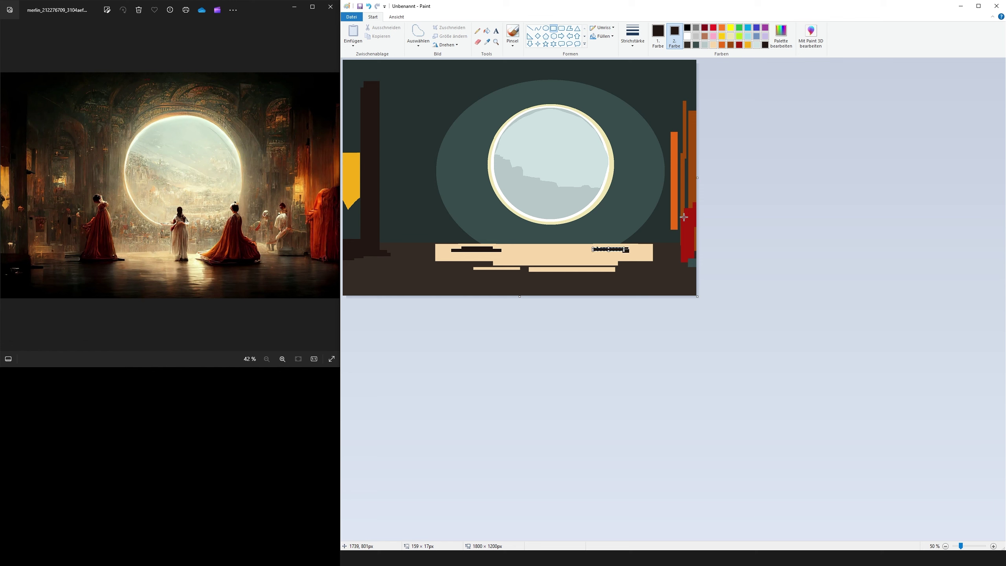
- Fill a freeform, uneven ceiling band along the canvas's upper edge with near-black brown
click(688, 45)
click(418, 32)
mouse_move(344, 83)
mouse_down()
mouse_move(645, 86)
mouse_move(343, 60)
mouse_up()
key(Delete)
- Fill freeform near-black shapes hanging from the ceiling down to the orange pillars near the canvas's upper right corner
drag(678, 81, 680, 119)
key(Delete)
drag(689, 81, 683, 136)
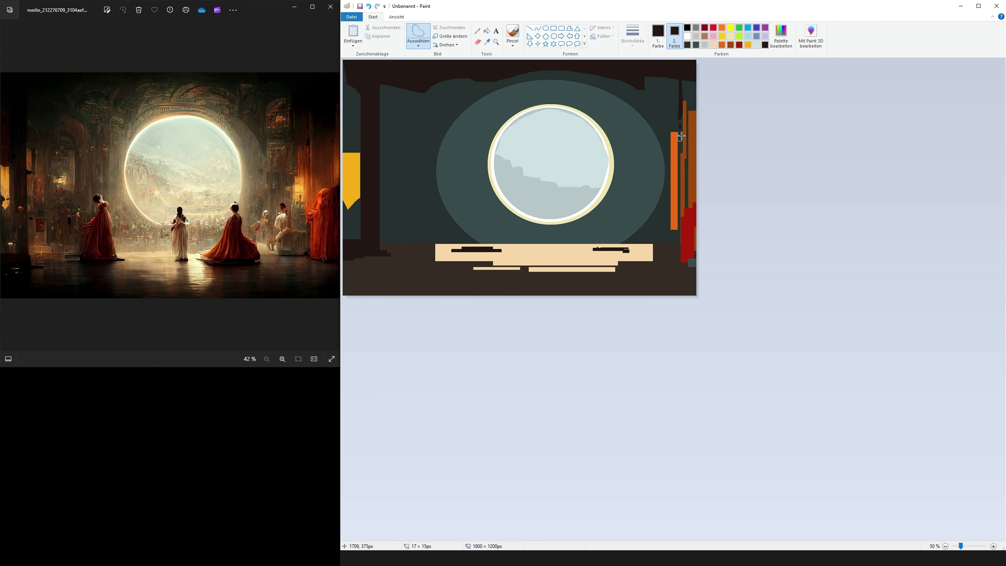
key(Delete)
- Fill three freeform near-black robed figures standing on the peach floor band: one centred below the portal and one on either side
mouse_move(552, 206)
mouse_down()
mouse_move(554, 249)
mouse_move(553, 204)
mouse_up()
key(Delete)
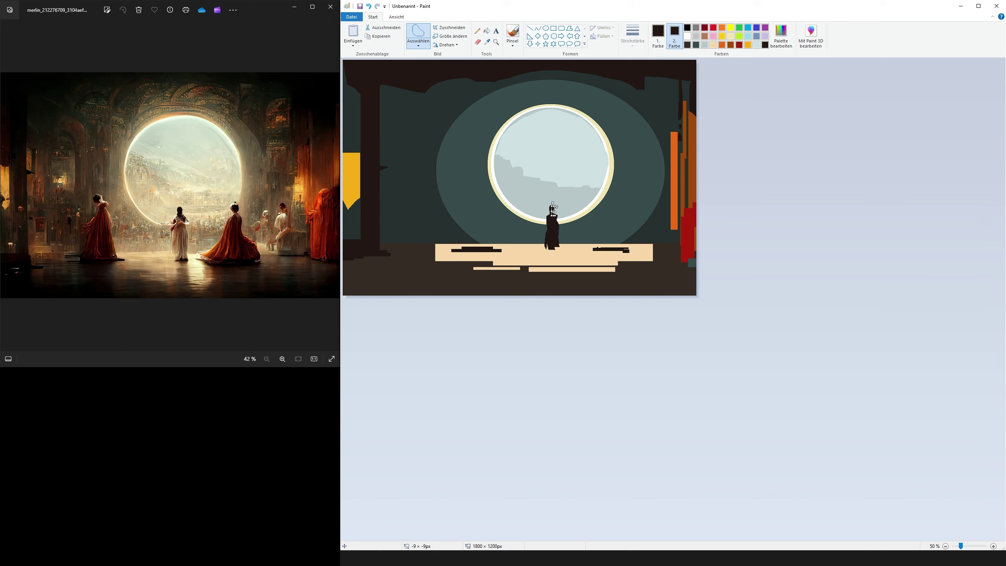
mouse_move(462, 200)
mouse_down()
mouse_move(482, 255)
mouse_move(469, 204)
mouse_up()
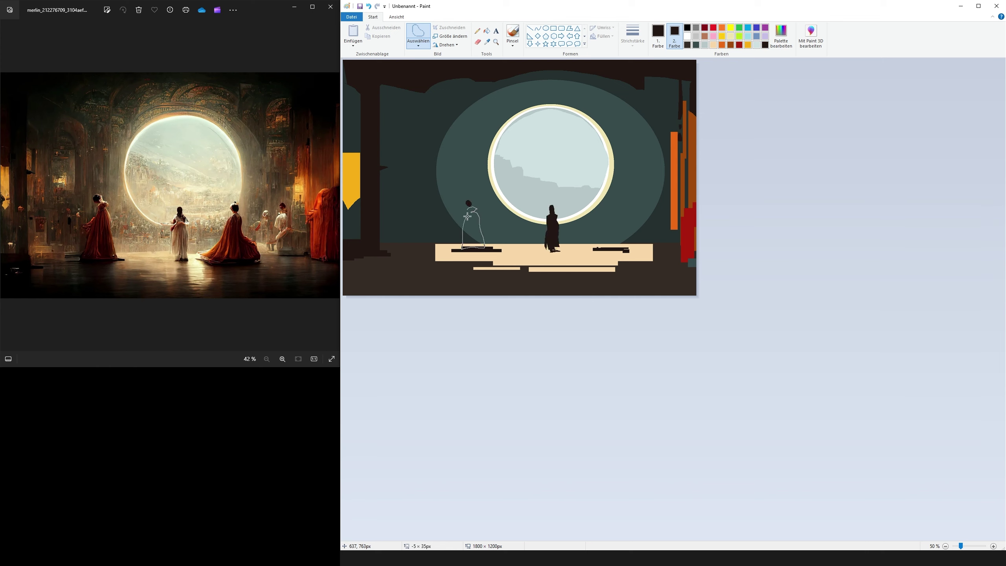
key(Delete)
mouse_move(607, 201)
mouse_down()
mouse_move(624, 250)
mouse_move(604, 222)
mouse_move(610, 200)
mouse_up()
key(Delete)
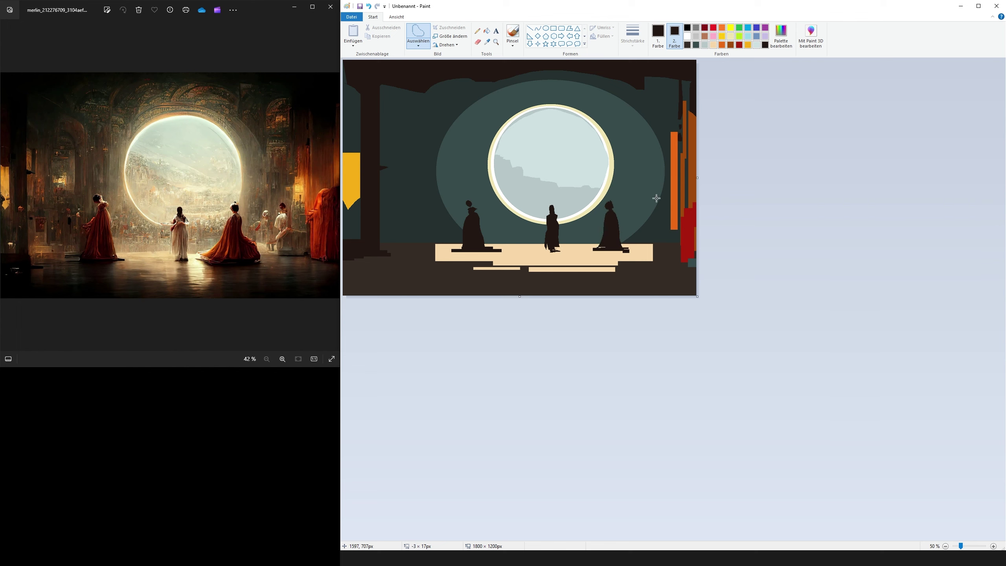
- Fill ragged freeform near-black patches along the floor's side and lower edges and beside the peach band's right end
drag(666, 247, 672, 247)
key(Delete)
mouse_move(676, 257)
mouse_down()
mouse_move(690, 264)
mouse_move(678, 260)
mouse_up()
key(Delete)
mouse_move(377, 255)
mouse_down()
mouse_move(342, 314)
mouse_move(372, 255)
mouse_up()
key(Delete)
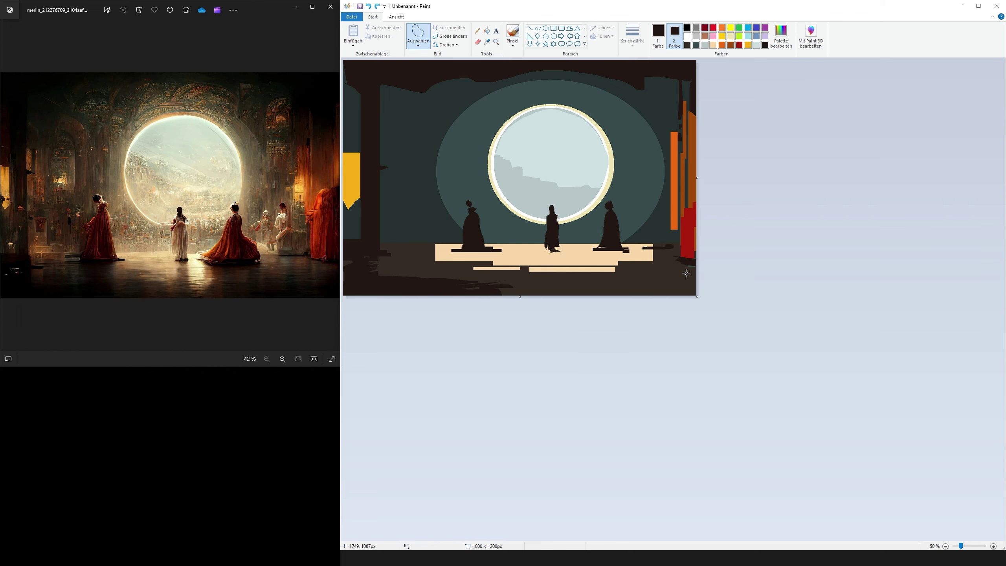
mouse_move(686, 274)
mouse_down()
mouse_move(618, 291)
mouse_move(699, 301)
mouse_up()
key(Delete)
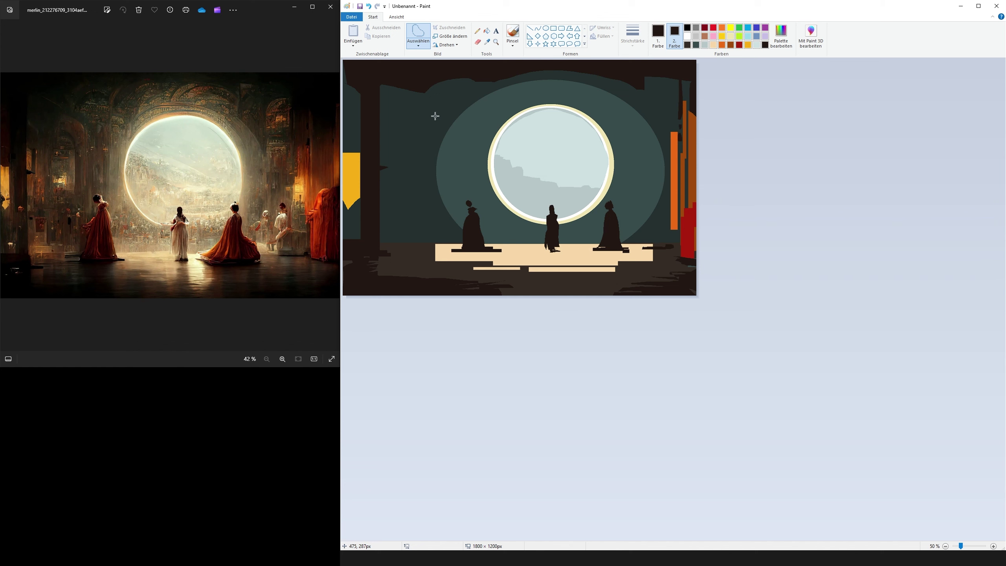
- Mix a dark grey-brown and fill two tall freeform columns with it between the dark pillar and the portal
click(781, 37)
click(678, 289)
click(755, 279)
click(600, 333)
mouse_move(452, 115)
mouse_down()
mouse_move(438, 112)
mouse_move(398, 222)
mouse_move(418, 242)
mouse_move(428, 218)
mouse_up()
key(Delete)
key(Delete)
key(Delete)
key(Delete)
- Mix a warmer brown and fill a small freeform block with it at the base of the grey-brown columns
click(721, 45)
key(Delete)
drag(430, 214, 433, 245)
click(680, 270)
click(755, 272)
click(600, 333)
key(Delete)
- Draw upright brown rectangles of varying heights around the column bases and beside the orange pillars
click(554, 29)
mouse_move(393, 195)
mouse_down()
mouse_move(401, 223)
mouse_move(387, 242)
mouse_up()
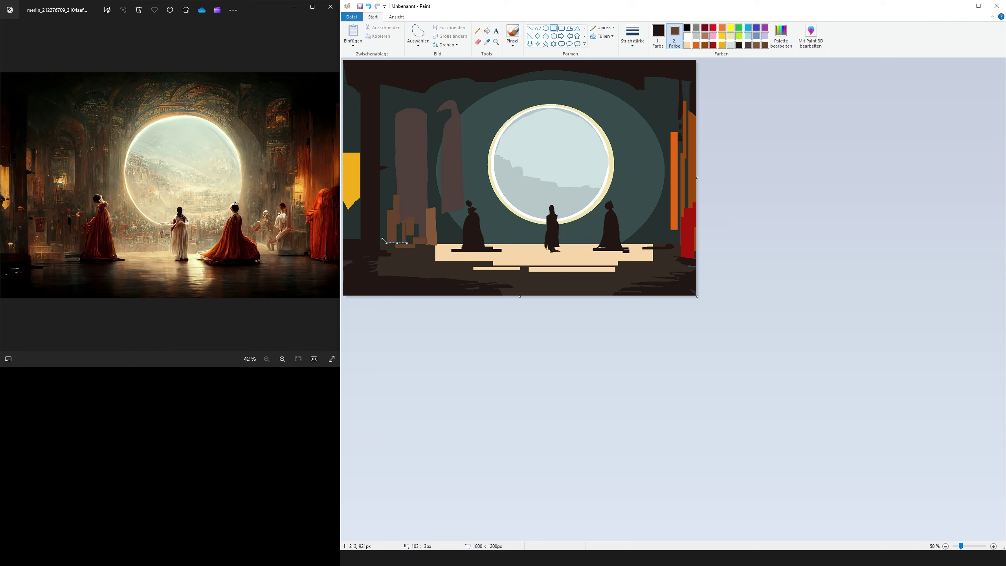
drag(445, 200, 452, 244)
drag(436, 210, 438, 245)
drag(667, 213, 671, 235)
drag(669, 197, 673, 220)
drag(676, 169, 682, 246)
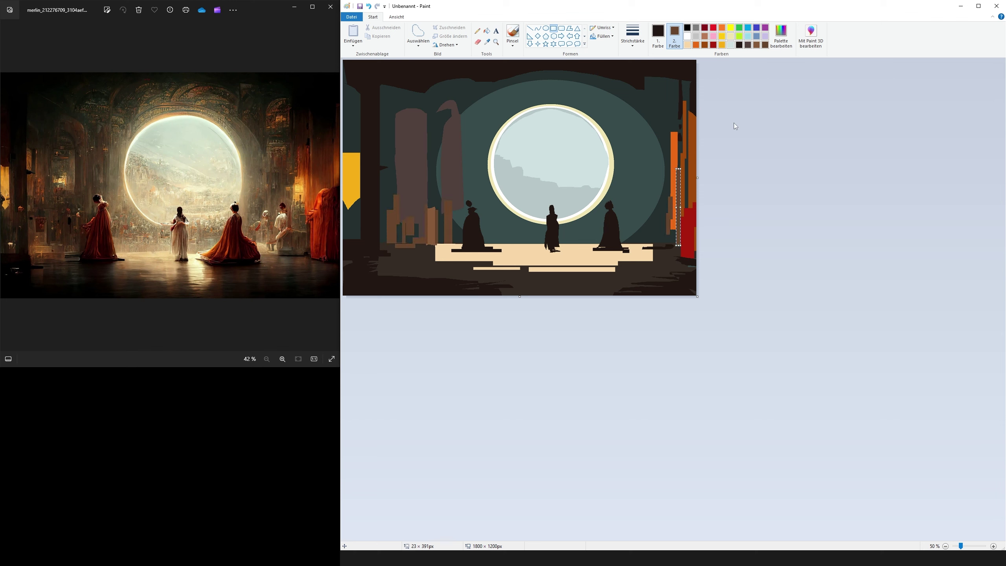
click(735, 126)
- Draw a few thin brown strips on the floor near the dark pillar's base and below the red drape
drag(379, 258, 392, 261)
drag(379, 267, 392, 269)
drag(672, 265, 686, 268)
- Draw thin horizontal strips in the columns' grey-brown across the floor below the peach band
right_click(748, 44)
mouse_move(646, 270)
mouse_down()
mouse_move(689, 272)
mouse_move(658, 278)
mouse_up()
click(437, 188)
click(748, 45)
drag(578, 284, 640, 286)
drag(500, 288, 542, 291)
drag(475, 277, 512, 281)
mouse_move(462, 274)
mouse_down()
mouse_move(398, 275)
mouse_move(473, 273)
mouse_up()
drag(468, 274, 505, 276)
- Draw grey-brown reflection strips over and around the peach band, including small blocks beneath the central figure
drag(432, 259, 476, 261)
drag(632, 256, 666, 262)
drag(563, 267, 620, 270)
drag(479, 257, 512, 260)
drag(596, 251, 626, 255)
drag(601, 260, 621, 260)
drag(546, 252, 560, 258)
drag(554, 261, 559, 259)
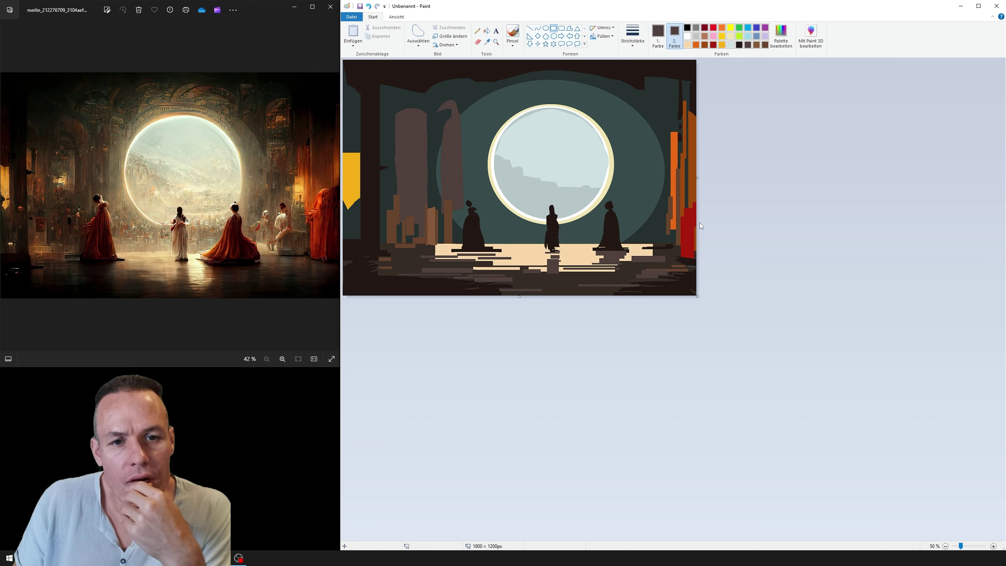
- Pick the palette's brown as the secondary colour and edit it to a golden tan with RGB 192, 145, 80
click(707, 38)
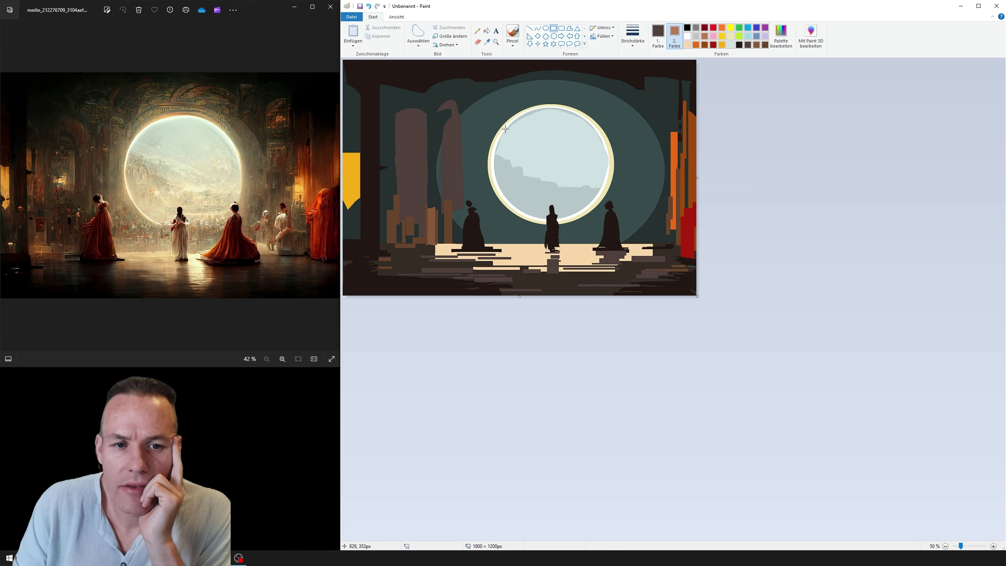
click(663, 39)
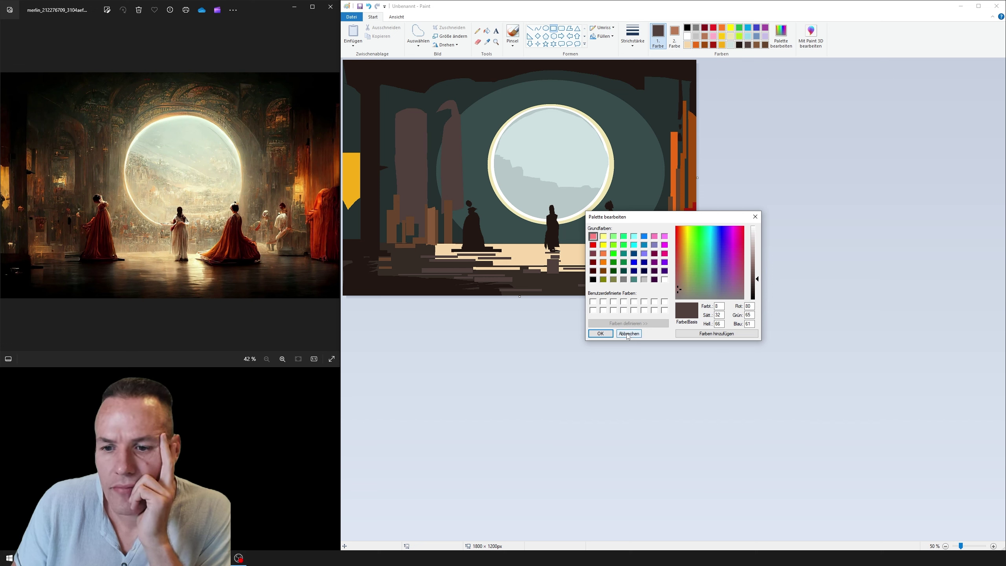
click(624, 337)
click(676, 34)
click(782, 34)
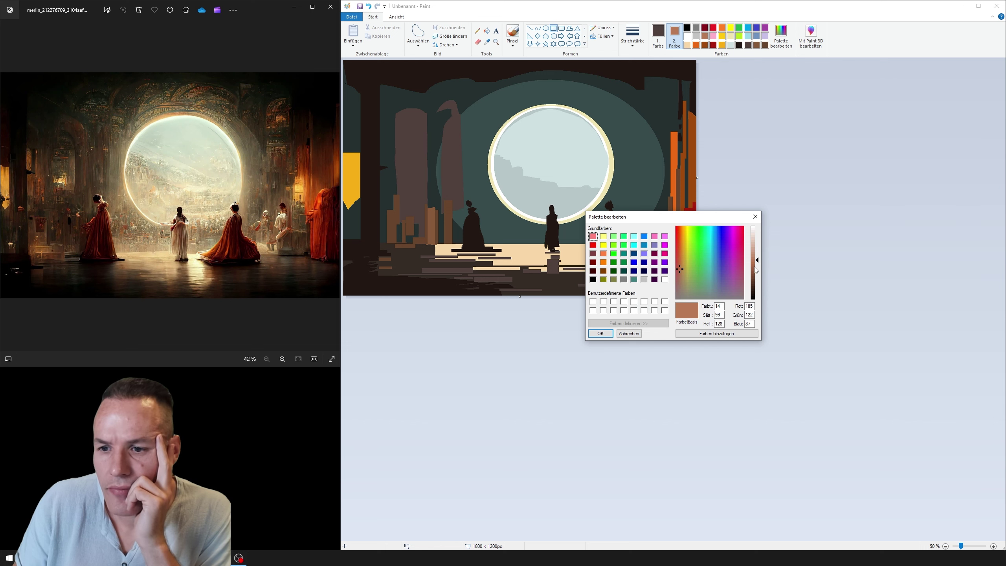
click(683, 265)
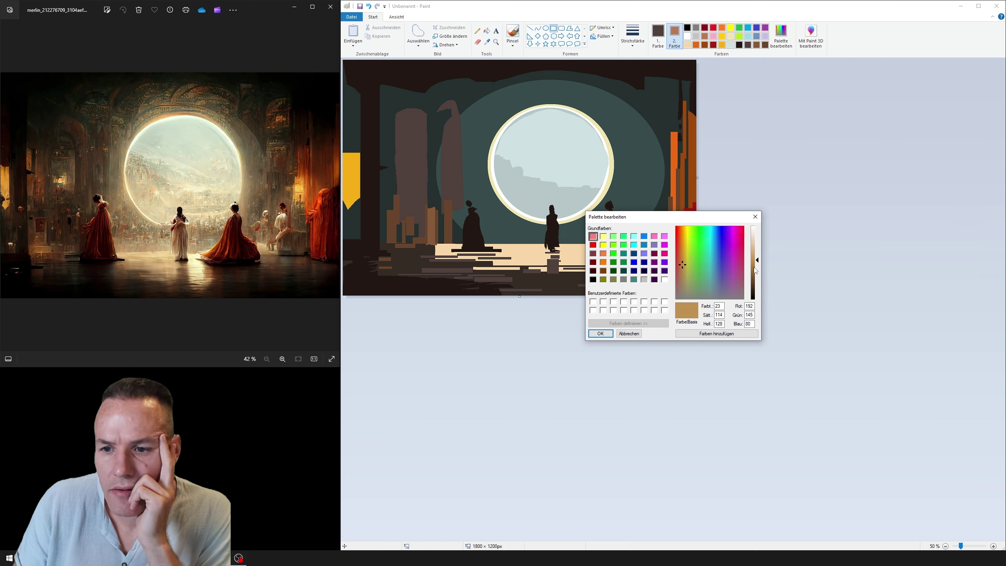
click(601, 333)
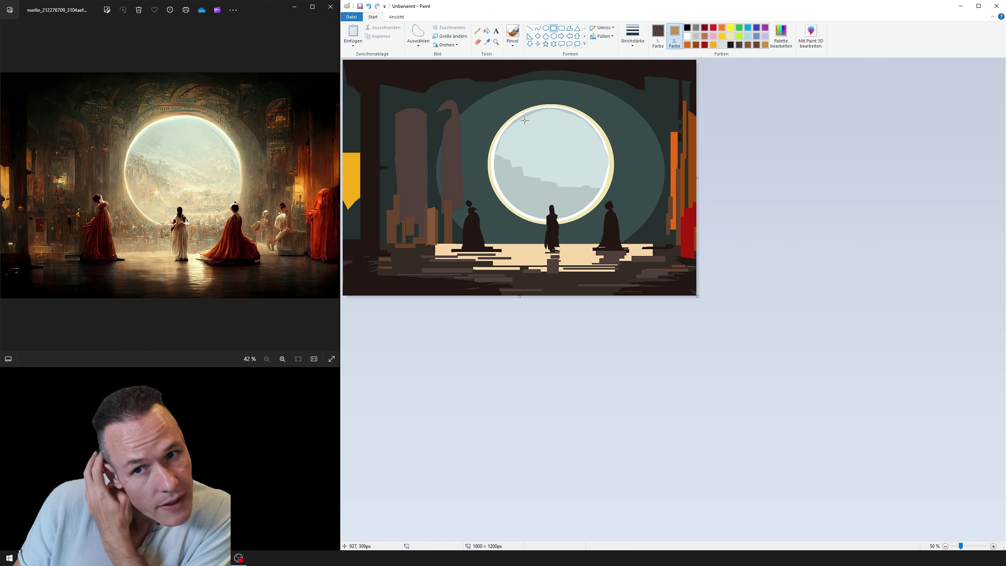
- Switch to the marker brush with the thickest stroke width
click(512, 44)
click(512, 45)
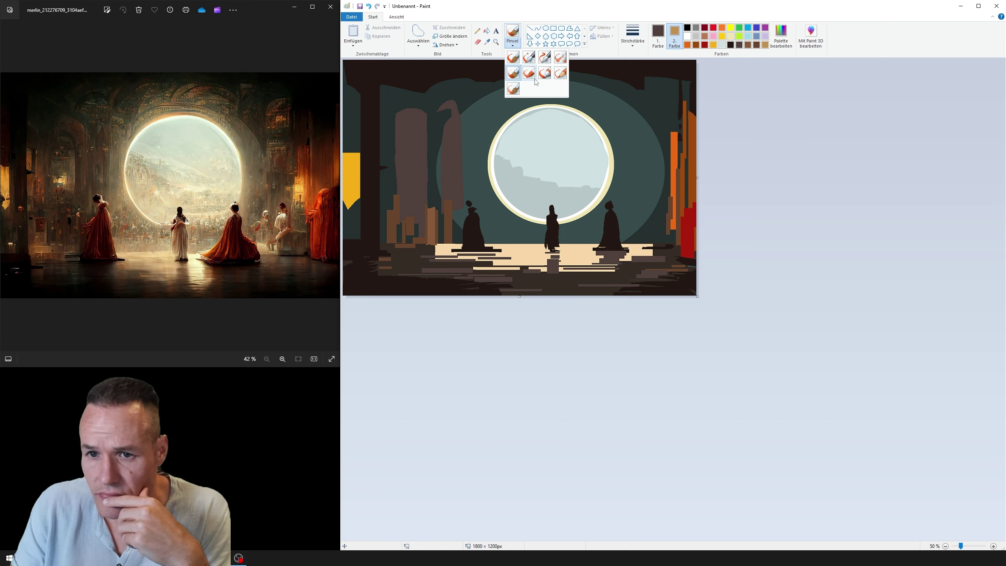
click(513, 60)
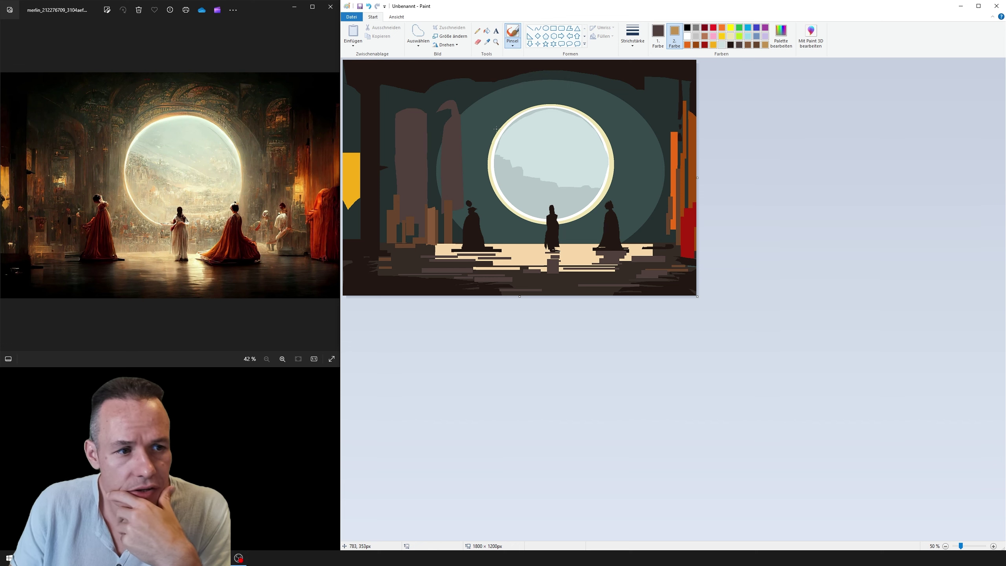
click(634, 35)
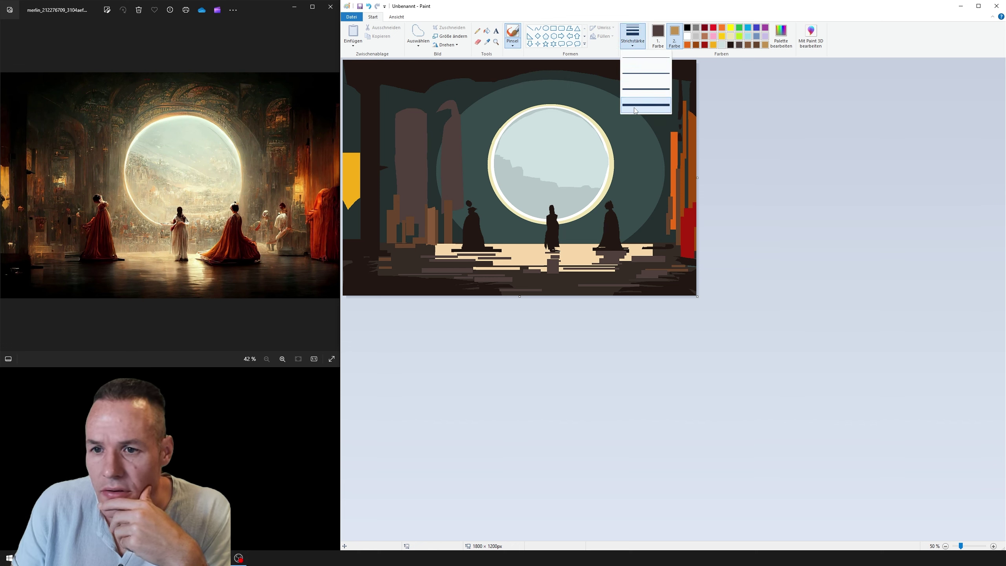
click(646, 104)
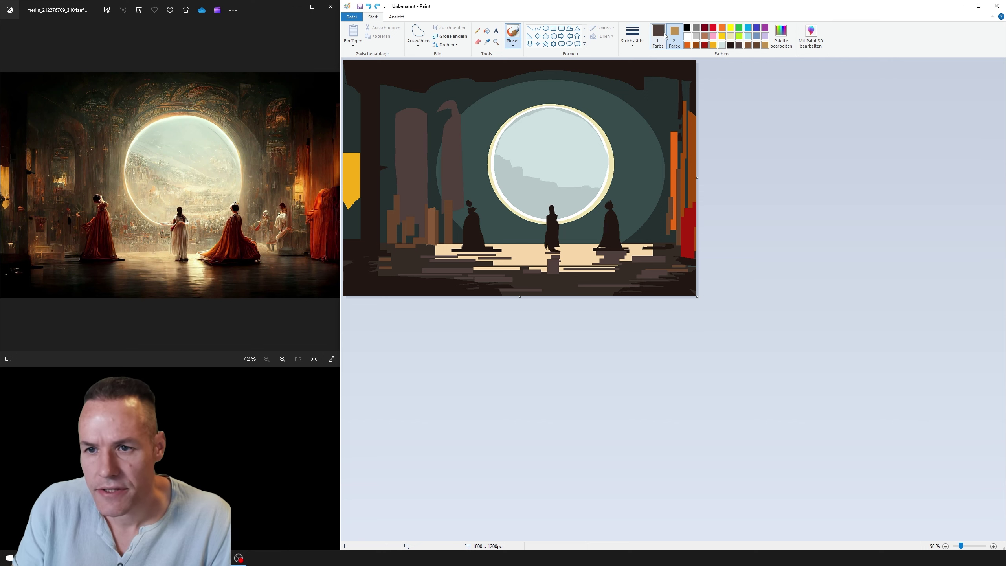
click(514, 48)
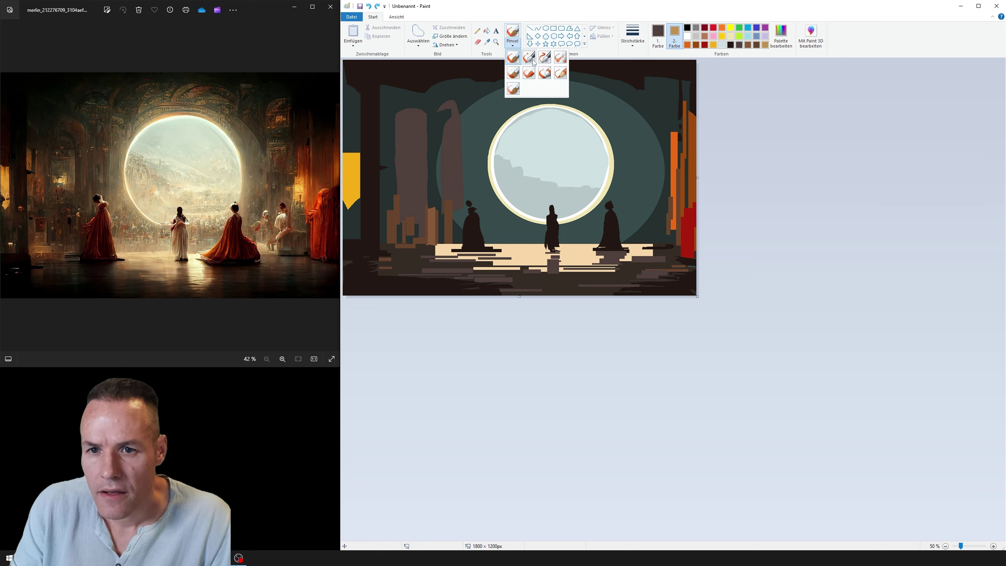
click(546, 76)
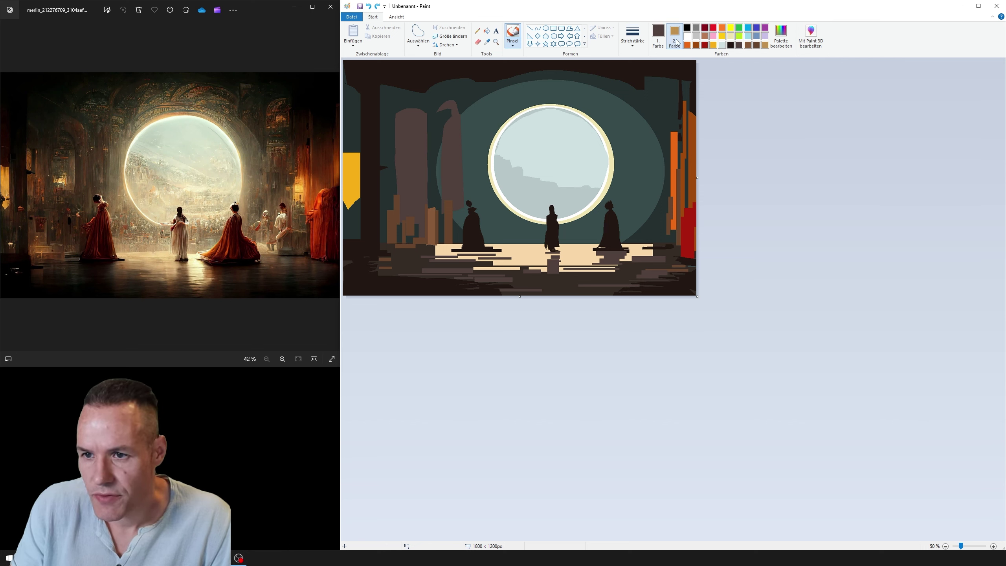
click(658, 36)
click(781, 36)
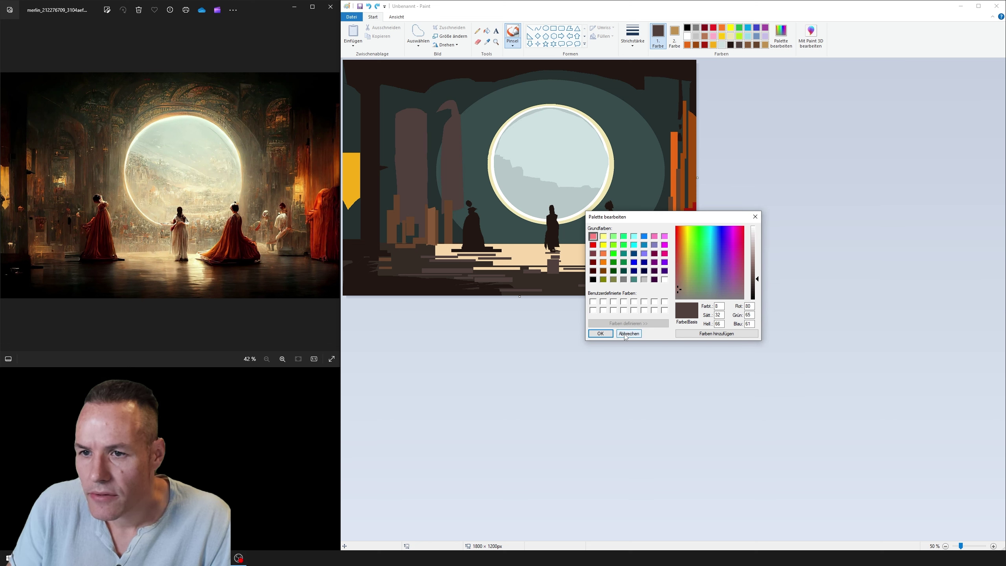
click(629, 334)
click(674, 33)
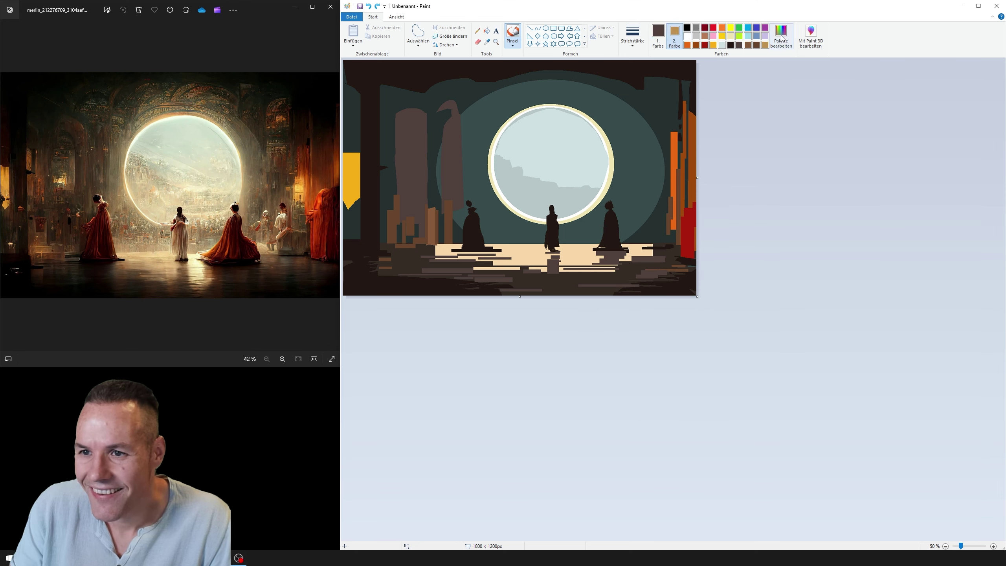
click(782, 35)
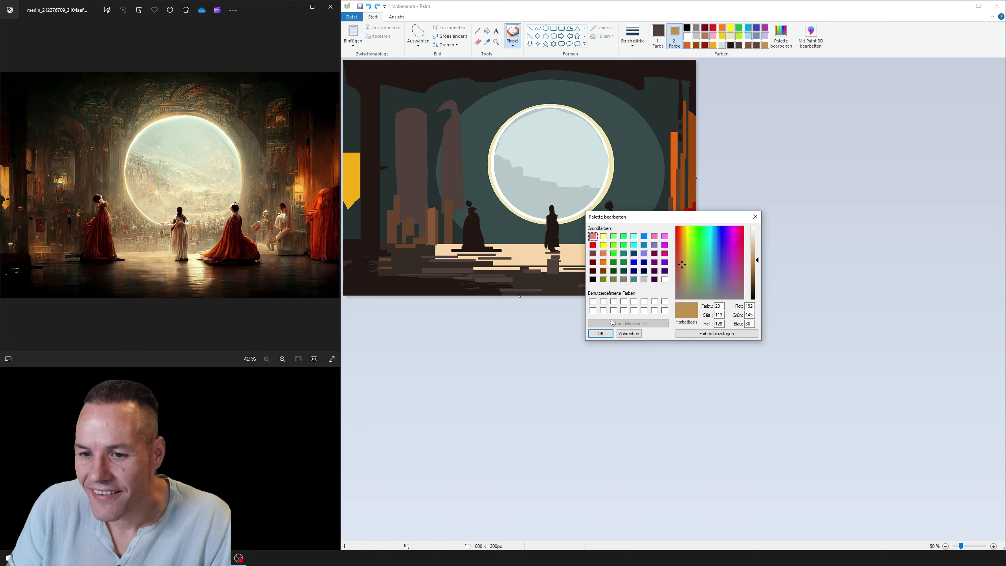
click(603, 308)
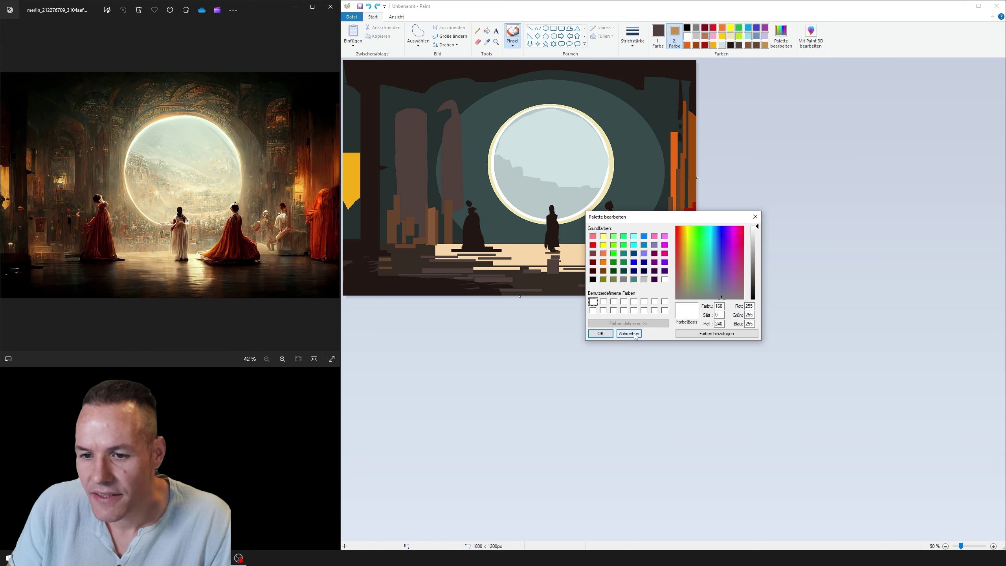
click(629, 334)
- Add the tan secondary colour to the custom colours and set the same tan as the primary colour
click(781, 35)
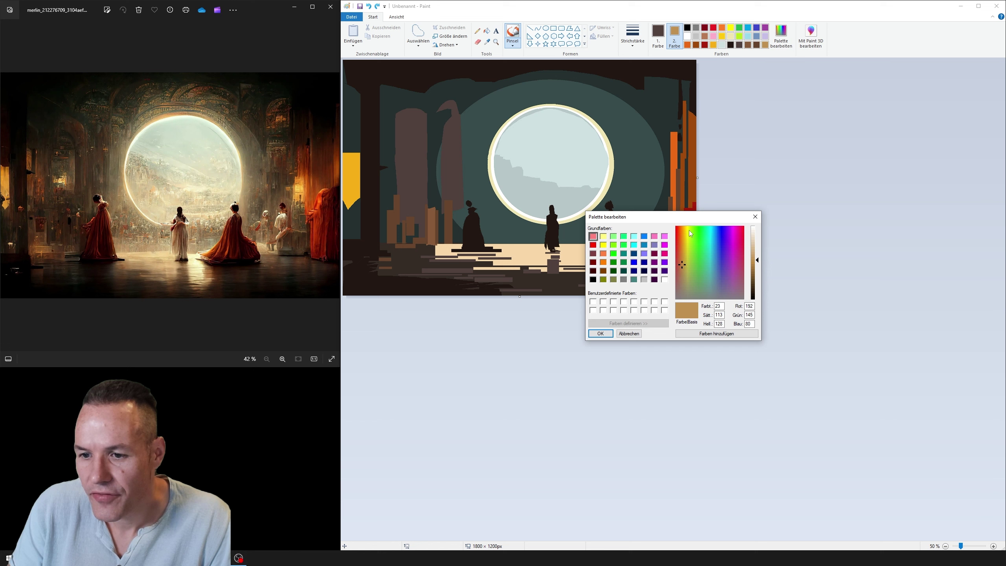
click(704, 335)
click(600, 333)
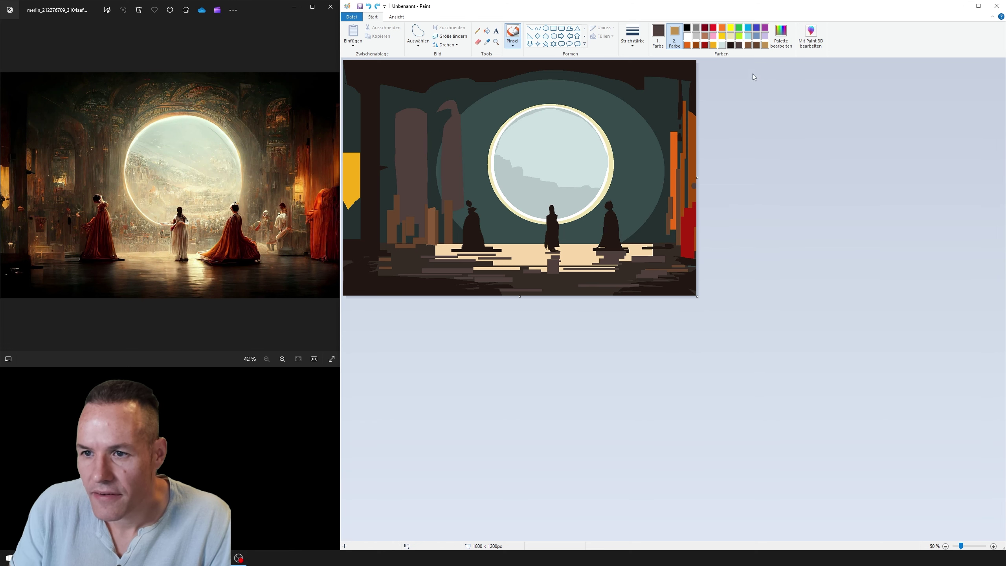
click(658, 36)
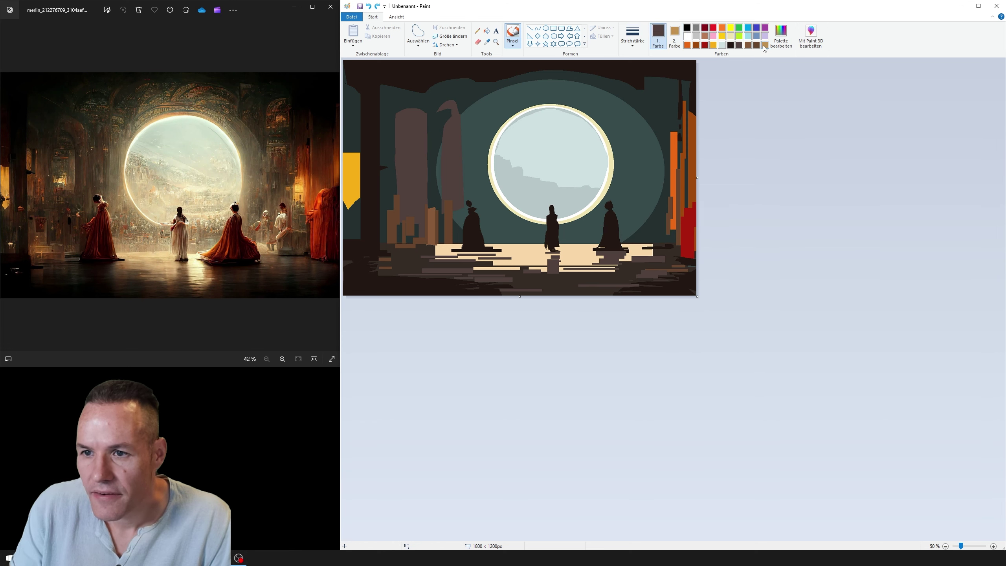
click(764, 46)
click(781, 35)
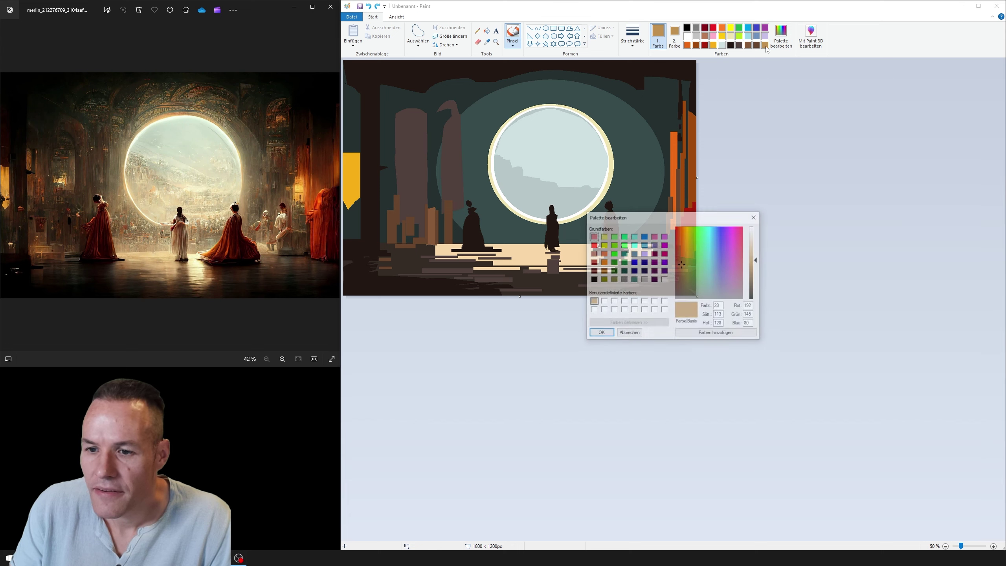
click(600, 333)
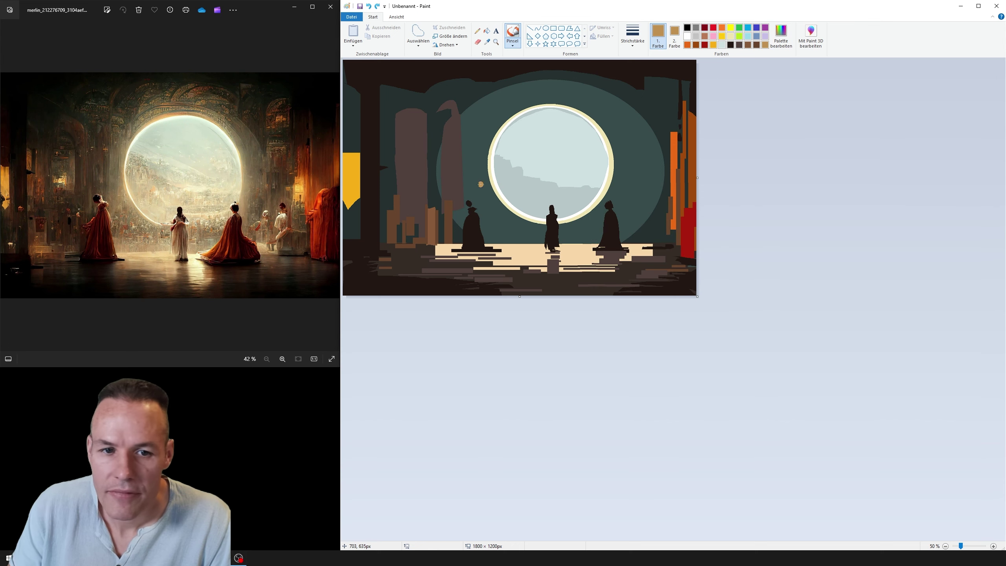
- Try tan marker strokes over the portal's upper rim and undo them
mouse_move(499, 128)
mouse_down()
mouse_move(513, 110)
mouse_move(499, 125)
mouse_move(556, 99)
mouse_move(522, 105)
mouse_move(570, 106)
mouse_move(559, 135)
mouse_move(620, 130)
mouse_up()
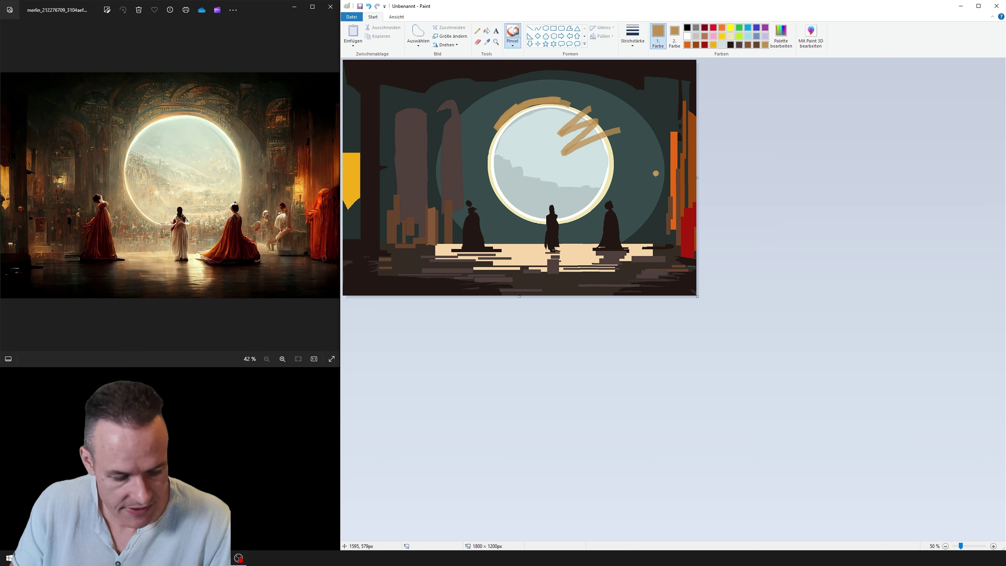
key(ctrl+z)
key(ctrl+z)
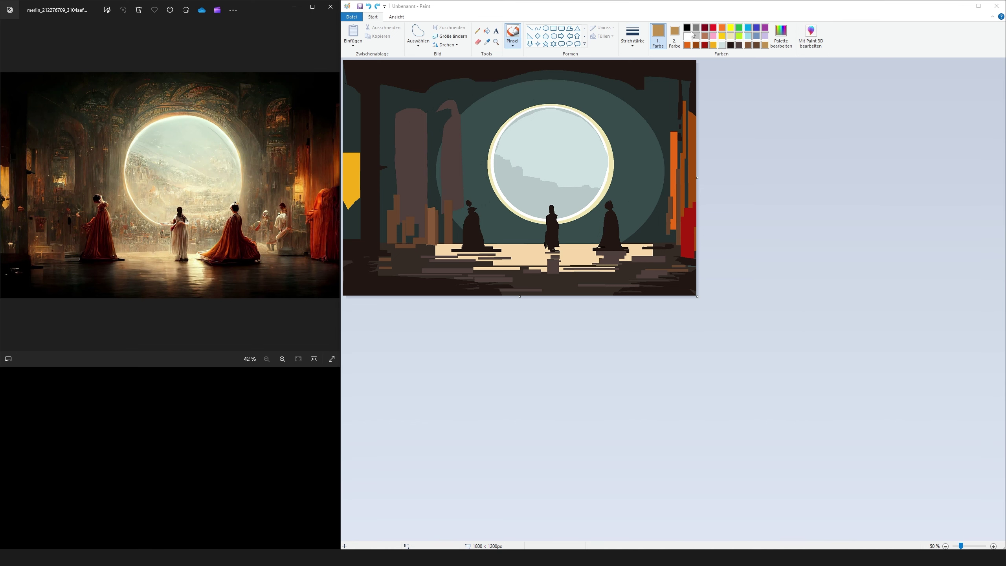
- Mix a dark muted green for the primary colour
click(781, 36)
click(704, 293)
click(703, 287)
click(753, 281)
click(601, 334)
click(781, 36)
click(753, 276)
click(600, 333)
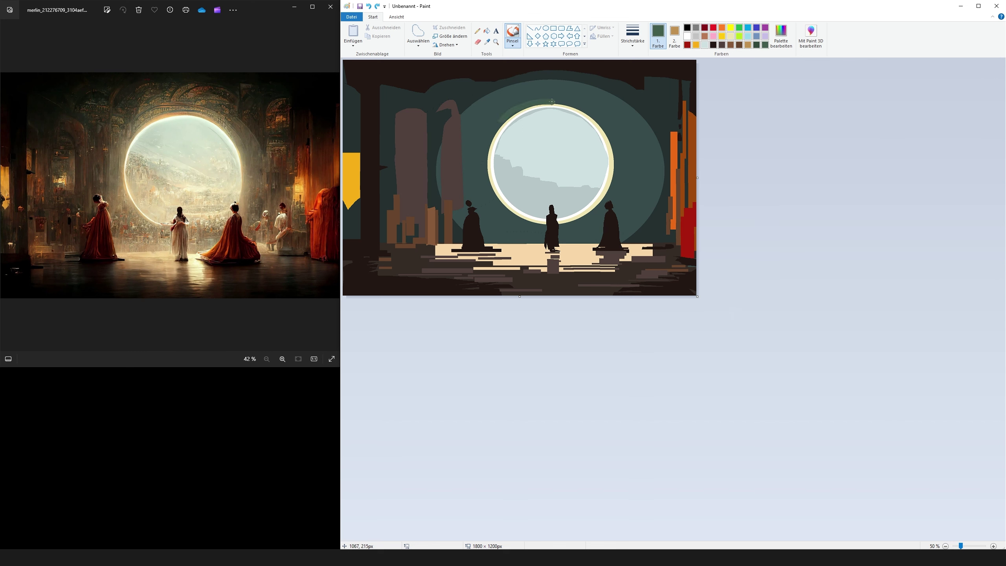
- Paint green marker arcs and horizontal strokes over the teal halo above the portal as wall ornament
drag(501, 121, 599, 117)
drag(525, 96, 498, 97)
drag(521, 107, 496, 107)
drag(568, 97, 606, 98)
drag(583, 106, 609, 106)
drag(534, 90, 571, 92)
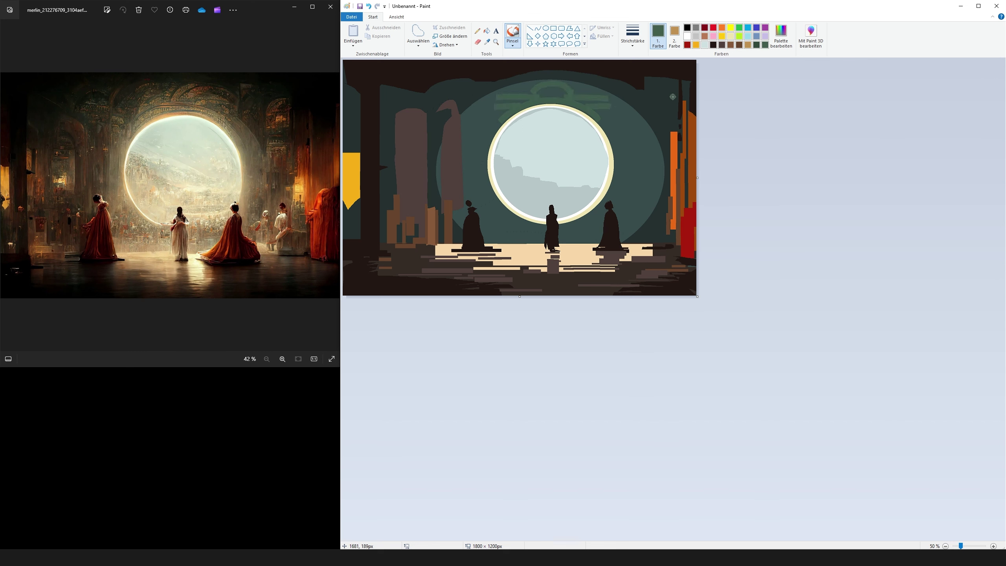
- Paint dark red marker strokes over the robes of the two outer figures, sampling the painted red between strokes
click(688, 45)
drag(607, 216, 606, 244)
click(487, 42)
click(607, 234)
drag(470, 218, 476, 241)
drag(612, 215, 616, 242)
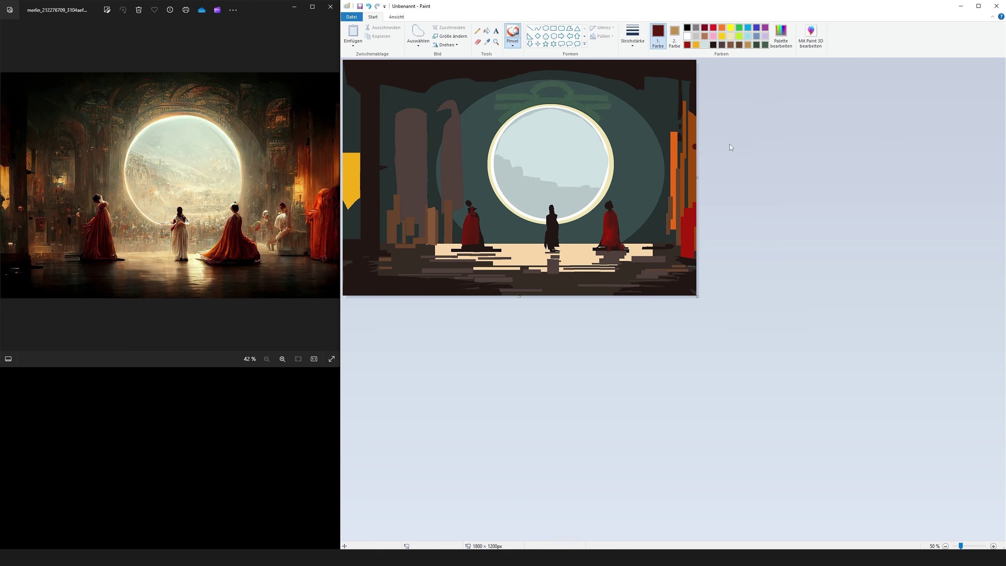
- Broaden and shade the red drape at the canvas's right edge with marker strokes and sample its red
drag(694, 209, 694, 255)
mouse_move(690, 220)
mouse_down()
mouse_move(689, 256)
mouse_move(678, 245)
mouse_up()
click(487, 42)
click(685, 222)
- Sample the orange pillar's colour and add warm marker patches around the orange pillars above the red drape
click(487, 41)
click(674, 170)
mouse_move(695, 198)
mouse_down()
mouse_move(687, 210)
mouse_move(666, 191)
mouse_move(665, 211)
mouse_up()
click(748, 45)
- Paint white marker mist over the grey landscape inside the portal, sampling the resulting pale tone for further strokes
click(687, 36)
drag(539, 156, 556, 164)
click(487, 42)
click(547, 161)
mouse_move(501, 148)
mouse_down()
mouse_move(582, 183)
mouse_move(607, 143)
mouse_move(600, 184)
mouse_up()
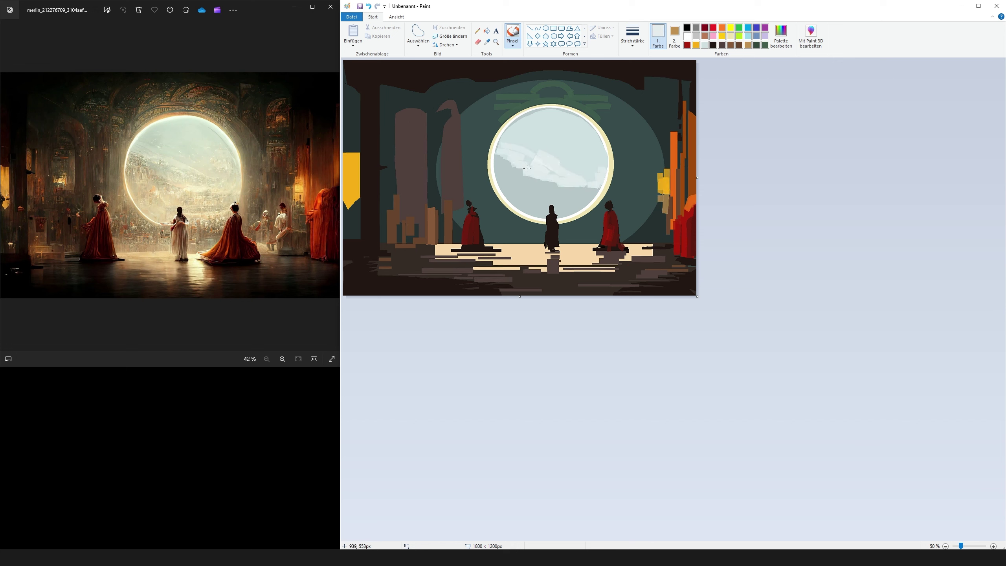
- Sample the muted tan near the right-hand yellow light, lighten it, and paint tan strokes around the portal's lower rim, left side and overhead arch
click(487, 42)
click(665, 203)
click(781, 37)
click(756, 258)
click(601, 334)
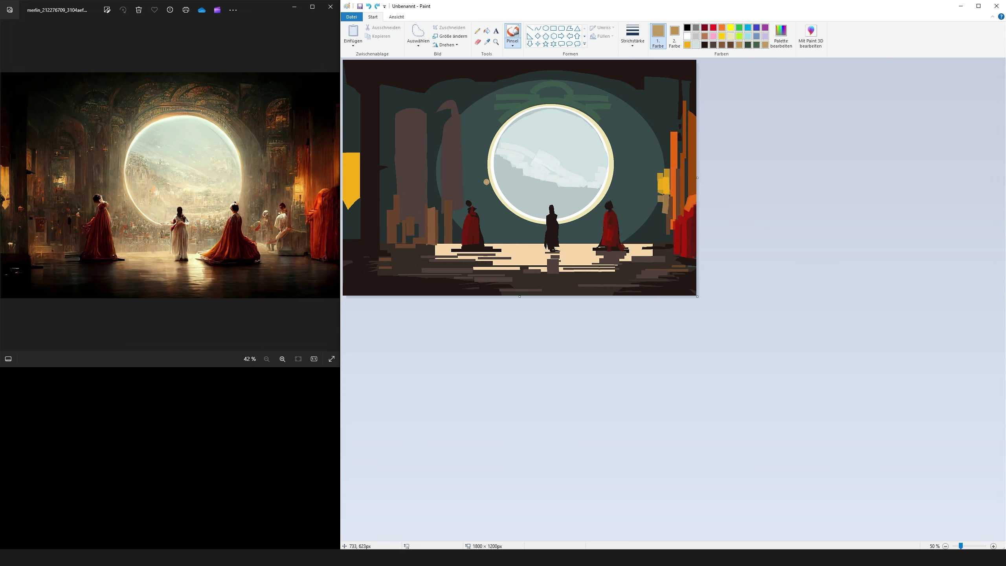
drag(492, 191, 542, 227)
drag(583, 220, 561, 227)
drag(484, 163, 486, 208)
drag(537, 93, 569, 92)
drag(498, 109, 512, 109)
drag(593, 108, 606, 108)
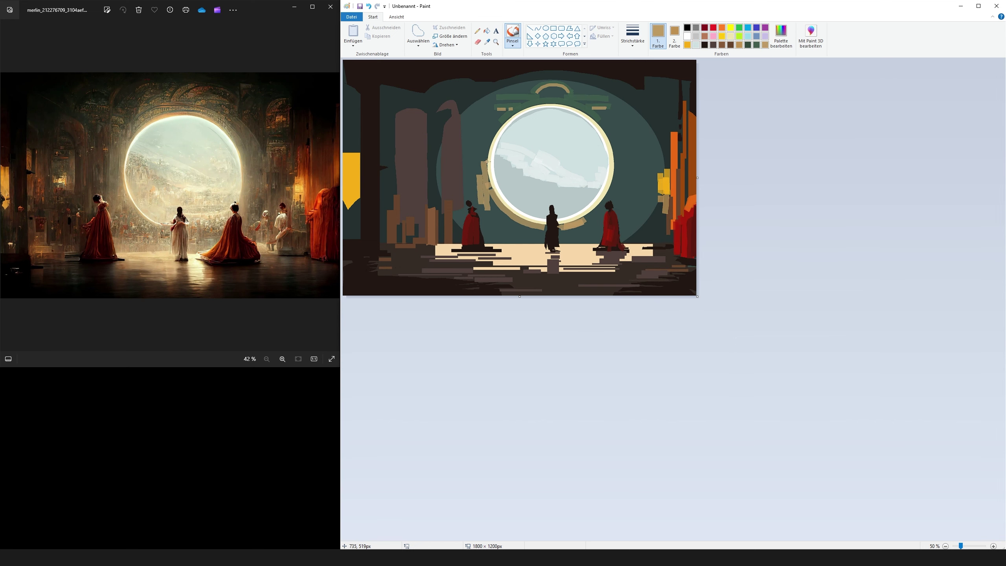
- Sample the tan at the portal's rim and extend vertical tan strokes down from its lower edge on both sides
click(487, 42)
click(492, 194)
drag(496, 204, 495, 237)
mouse_move(521, 226)
mouse_down()
mouse_move(520, 244)
mouse_move(538, 241)
mouse_up()
click(487, 42)
mouse_move(580, 226)
mouse_down()
mouse_move(580, 241)
mouse_move(550, 248)
mouse_move(553, 226)
mouse_up()
- Mix a pale cream colour and repaint the centre figure's dark robe with it
click(515, 253)
click(781, 36)
click(755, 232)
click(602, 334)
- Sample the orange pillar's colour, mix a darker brown-orange, and paint it above the left yellow window and over the right pillars
click(487, 41)
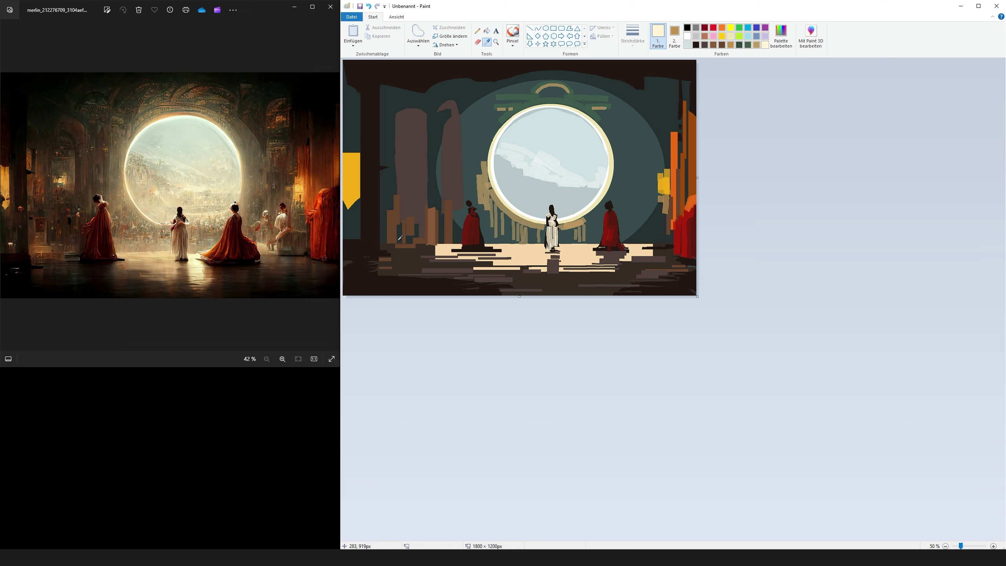
click(678, 182)
click(782, 36)
click(680, 258)
click(601, 333)
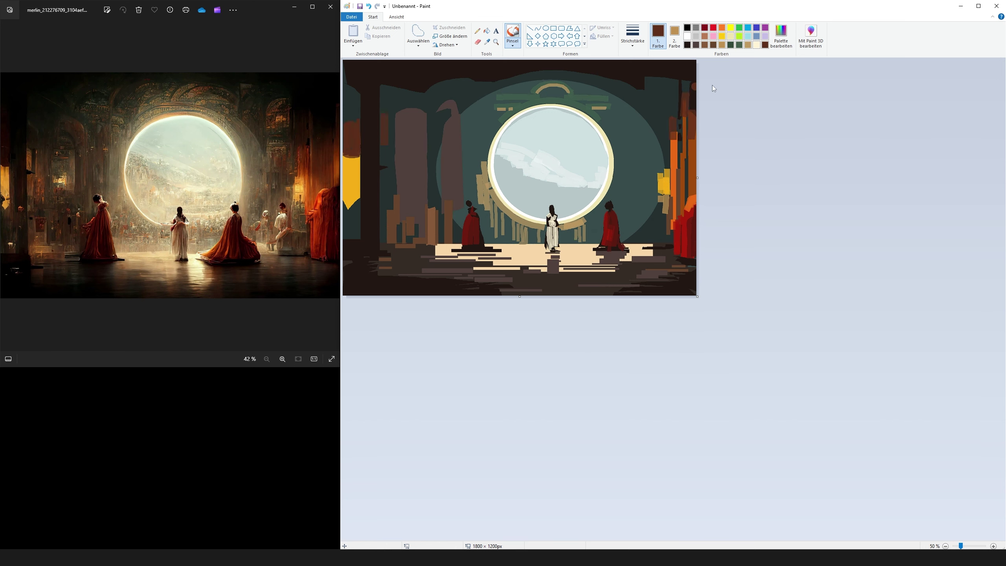
- Paint vertical dark grey-brown marker strokes around the left pillars and over the wall beneath the right yellow light
click(696, 45)
drag(434, 119, 436, 206)
drag(455, 228, 455, 242)
drag(384, 206, 384, 177)
drag(660, 205, 663, 242)
drag(651, 218, 651, 230)
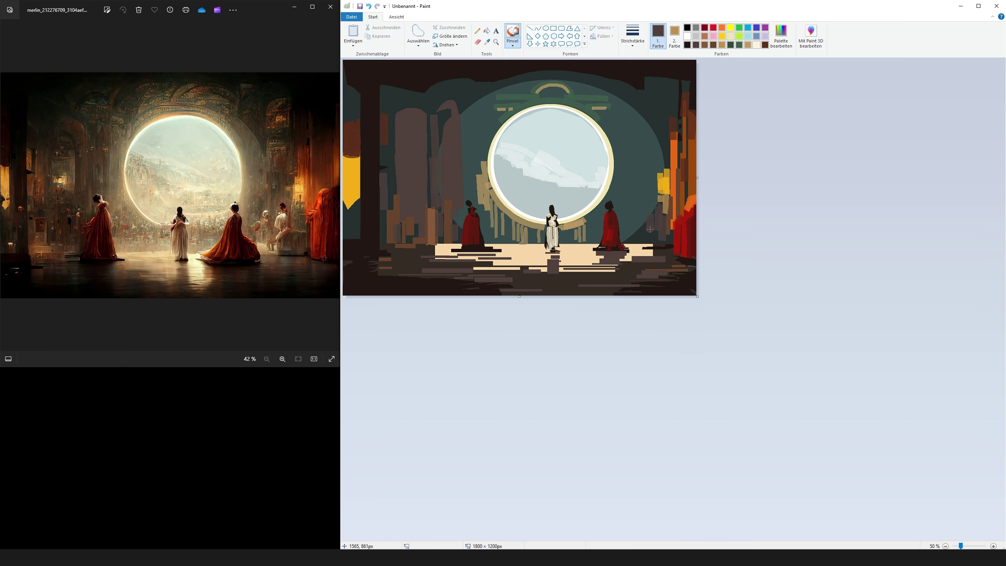
- Mix a muted grey-green and paint curved marker strokes around the right side of the portal
click(740, 45)
click(781, 37)
click(700, 295)
click(755, 270)
click(601, 333)
drag(609, 128, 618, 174)
mouse_move(619, 158)
mouse_down()
mouse_move(614, 190)
mouse_move(586, 219)
mouse_up()
click(603, 122)
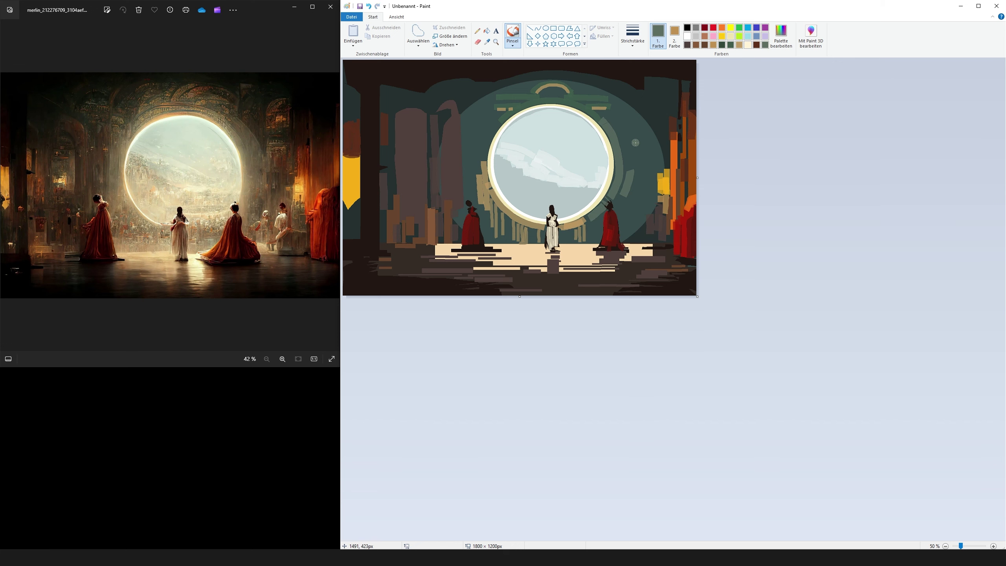
drag(610, 114, 629, 170)
drag(601, 220, 591, 227)
- Paint vertical grey-green strokes on the wall between the portal and the orange pillars, and short curves at the portal's upper left
click(554, 28)
click(512, 32)
drag(638, 168, 638, 225)
drag(647, 164, 647, 220)
drag(653, 166, 654, 195)
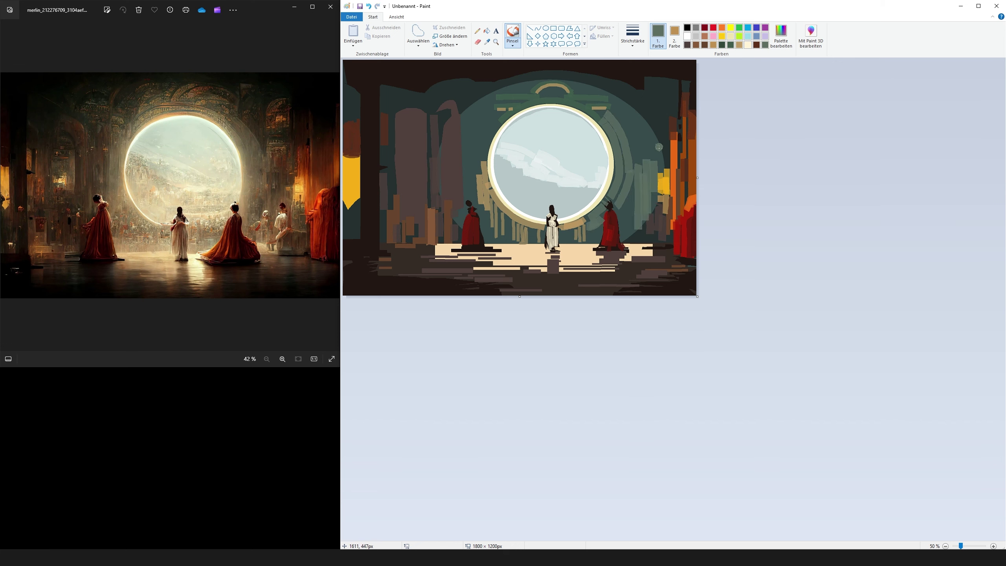
drag(659, 148, 660, 167)
drag(489, 138, 474, 167)
click(481, 134)
- Lighten the grey-brown into a mauve grey and paint a hazy crowd band behind the figures along the floor's far edge
click(688, 45)
click(781, 36)
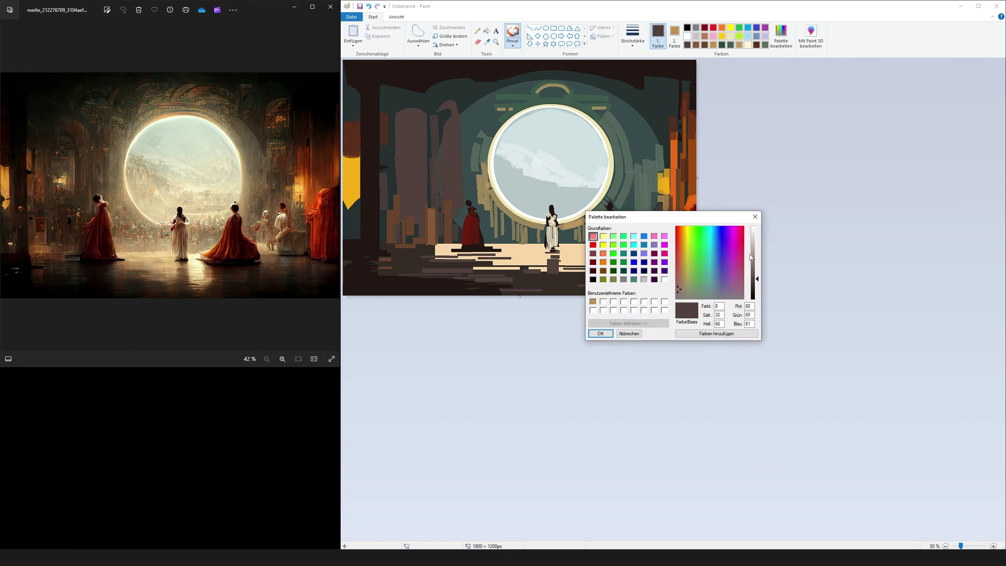
click(755, 251)
click(601, 333)
click(529, 238)
click(782, 36)
click(754, 260)
click(601, 333)
drag(574, 240, 599, 240)
drag(510, 241, 543, 241)
mouse_move(483, 230)
mouse_down()
mouse_move(485, 240)
mouse_move(500, 241)
mouse_up()
drag(622, 232, 642, 238)
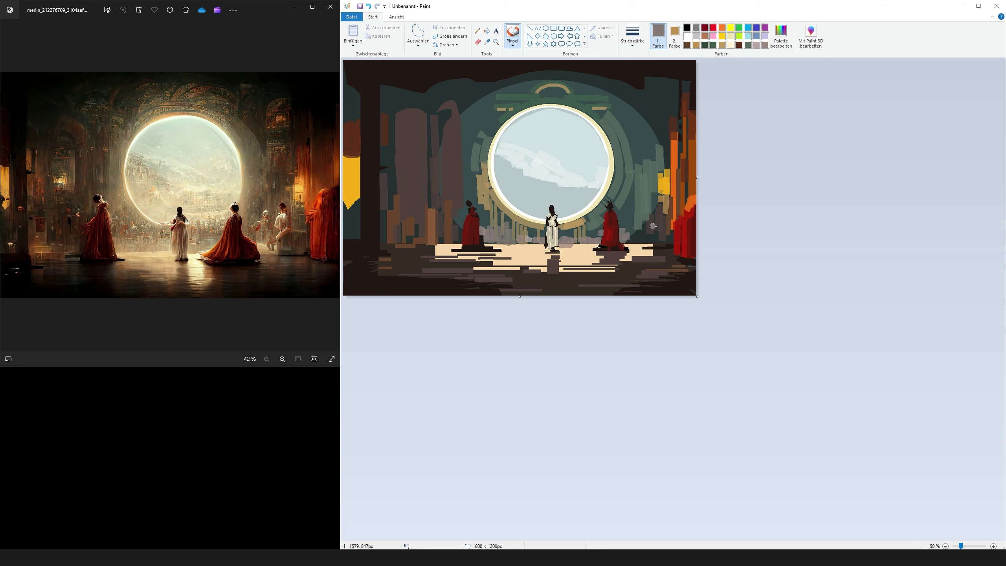
- Paint pale cream reflections below the centre figure, change the stroke width, and extend the floor's far edge with the sampled floor cream
click(731, 44)
mouse_move(578, 269)
mouse_down()
mouse_move(607, 269)
mouse_move(591, 258)
mouse_move(597, 275)
mouse_up()
click(632, 36)
click(646, 80)
click(487, 42)
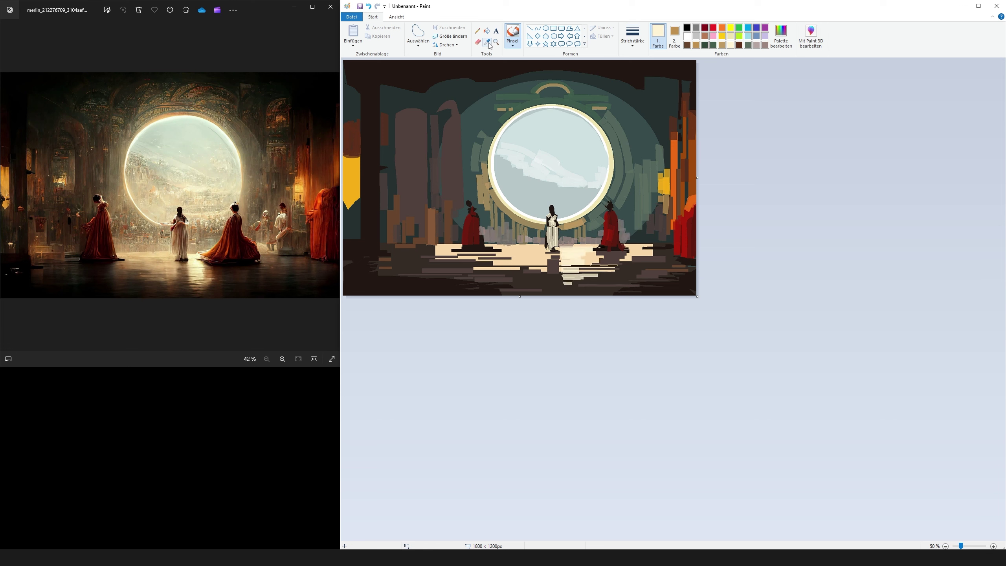
click(527, 246)
drag(638, 244, 666, 245)
drag(598, 246, 574, 246)
drag(419, 245, 437, 245)
- Mix a muted reddish brown from the orange pillar's colour and paint short vertical strokes beside the left dark pillar
click(488, 42)
click(692, 150)
click(781, 37)
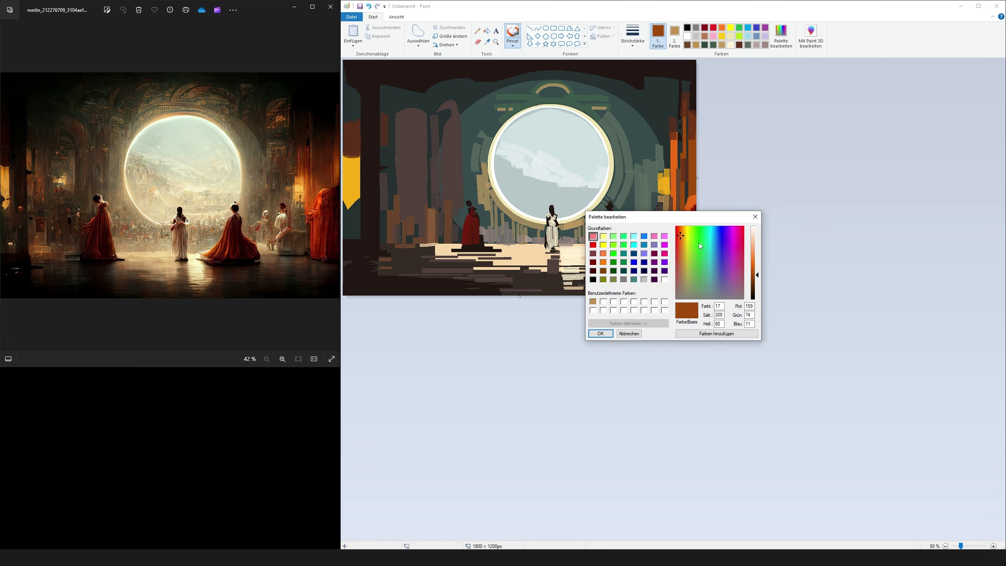
click(755, 265)
click(679, 266)
click(601, 333)
drag(385, 170, 385, 198)
key(ctrl+z)
click(781, 37)
click(754, 271)
click(601, 333)
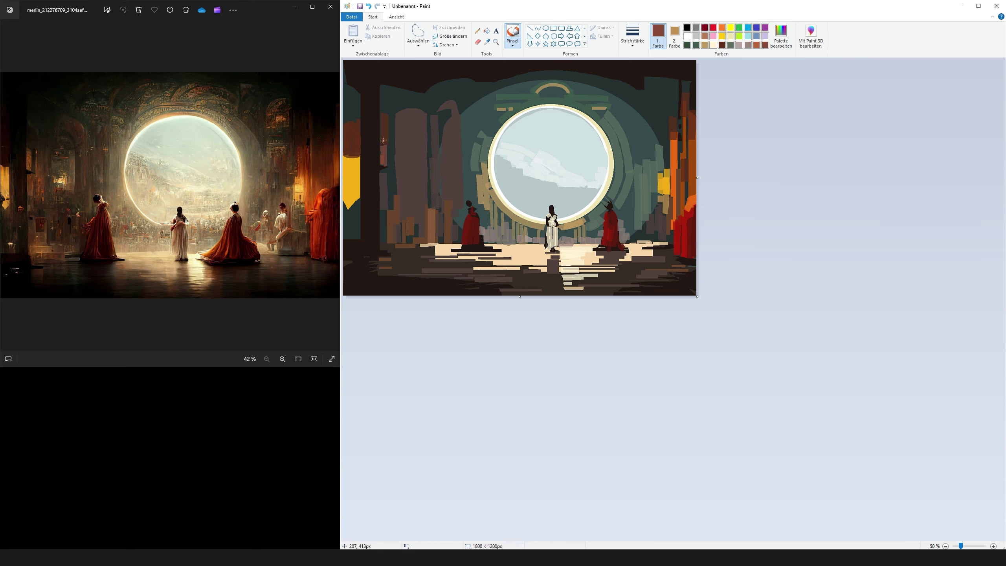
drag(391, 159, 391, 174)
drag(402, 181, 391, 210)
- Paint black marker strokes over the left foreground, the base of the left pillar and the near edge of the floor
click(687, 27)
mouse_move(392, 255)
mouse_down()
mouse_move(353, 258)
mouse_move(357, 287)
mouse_move(390, 287)
mouse_up()
mouse_move(374, 260)
mouse_down()
mouse_move(369, 271)
mouse_move(364, 225)
mouse_move(373, 217)
mouse_up()
drag(349, 253, 358, 234)
mouse_move(661, 292)
mouse_down()
mouse_move(695, 292)
mouse_move(650, 293)
mouse_up()
drag(453, 292, 491, 292)
drag(466, 282, 474, 282)
- Sample the dark brown beneath the left figure and paint a shadowed arch inside the wide left pillar
click(488, 42)
click(475, 250)
drag(417, 219, 422, 237)
drag(398, 119, 424, 118)
drag(424, 118, 424, 203)
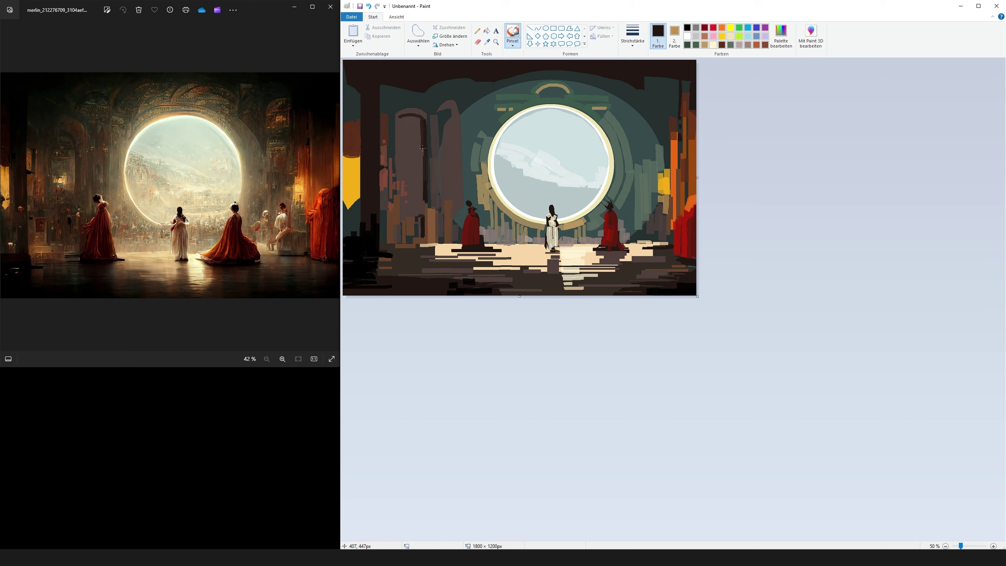
drag(422, 146, 423, 212)
mouse_move(395, 122)
mouse_down()
mouse_move(394, 156)
mouse_move(412, 199)
mouse_up()
- Sample the grey-green and tan beside the portal and add matching strokes among the left pillars
click(487, 42)
click(478, 139)
click(487, 41)
click(481, 179)
- Mix a light orange and a darker rust red, and paint small accents among the left buildings and beside the right figure
click(704, 36)
click(781, 36)
click(681, 253)
click(600, 332)
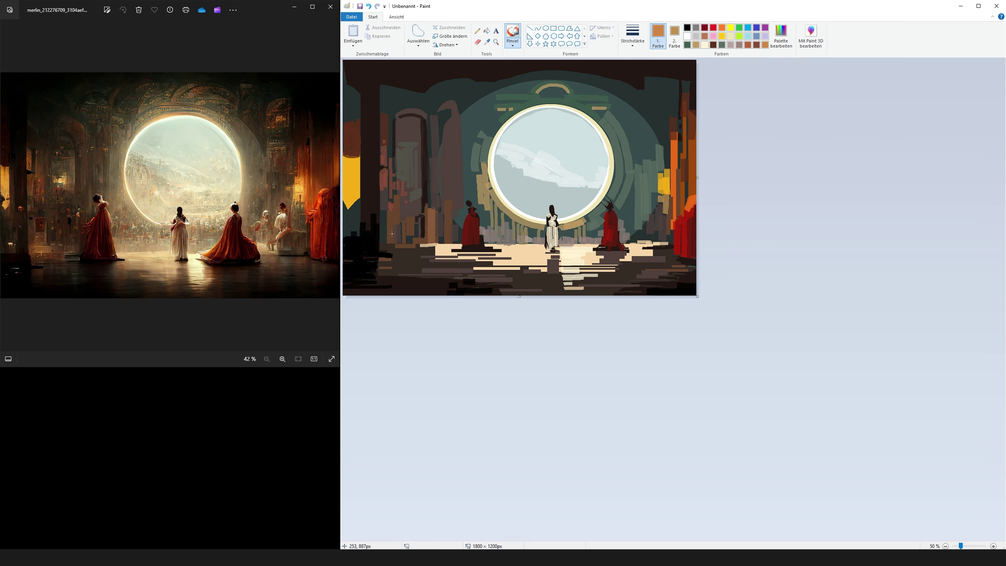
drag(648, 239, 662, 229)
click(781, 36)
click(751, 284)
click(597, 333)
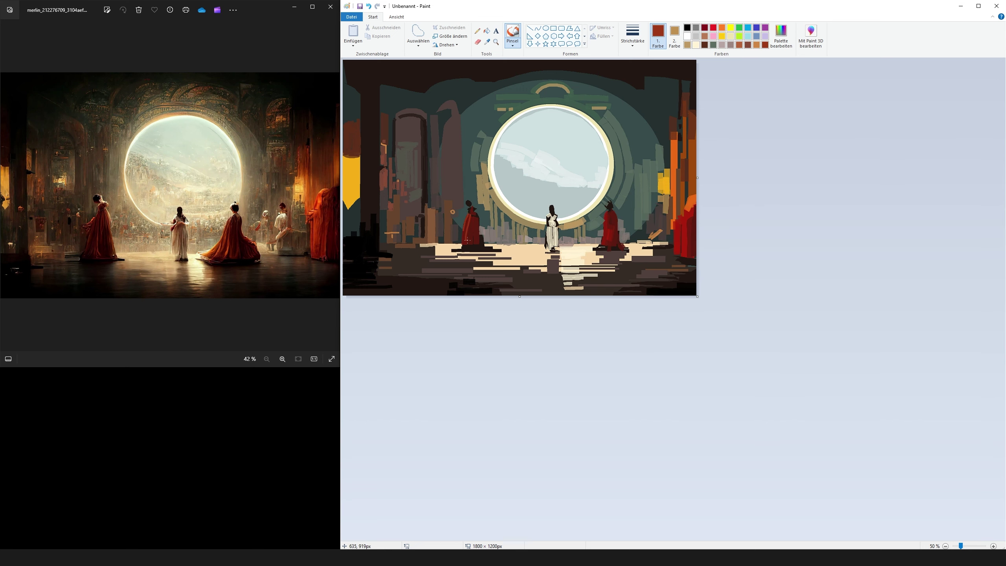
- Sample the right figure's dark head and the red drape, then refine both outer robes and widen their hems onto the floor
click(487, 42)
click(610, 205)
click(487, 42)
click(690, 228)
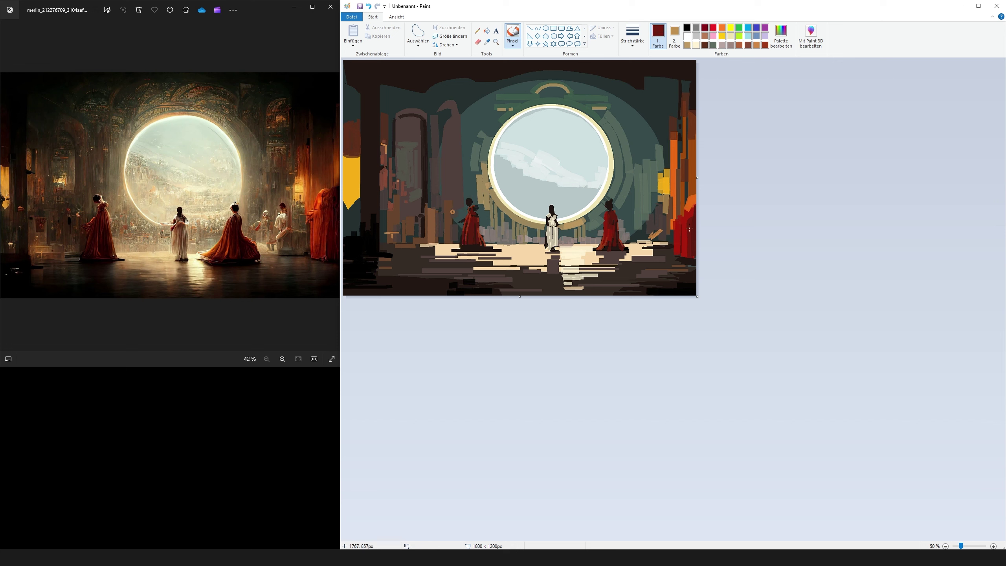
drag(602, 249, 621, 249)
drag(462, 241, 460, 250)
mouse_move(472, 254)
mouse_down()
mouse_move(492, 254)
mouse_move(456, 248)
mouse_move(487, 261)
mouse_up()
- Sample the left figure's dark head and the dark floor, and touch up the shadows around the outer figures
click(488, 41)
click(470, 203)
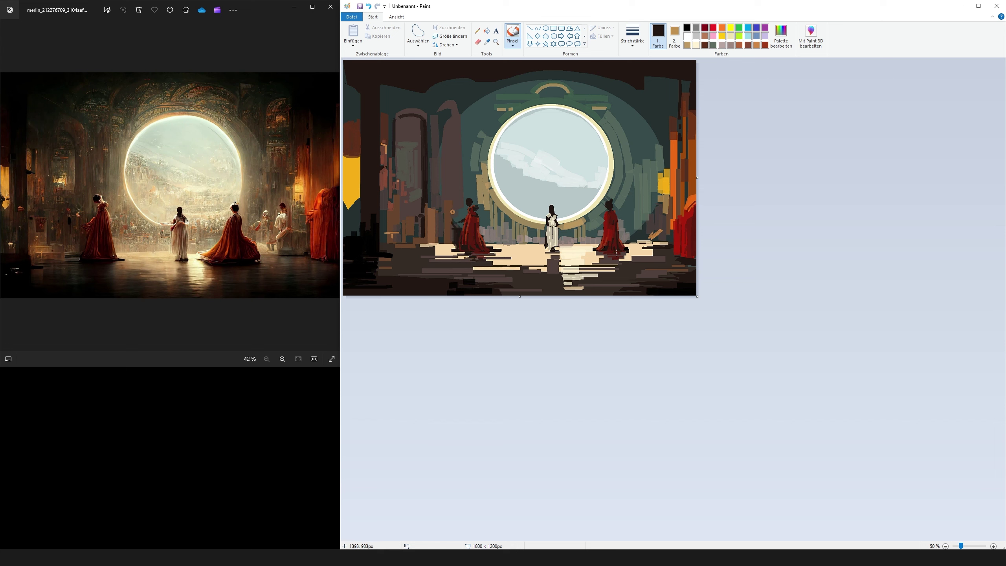
click(488, 42)
click(655, 273)
- Sample the cream floor colour and add horizontal reflection strokes across the floor around the figures
click(487, 42)
click(600, 261)
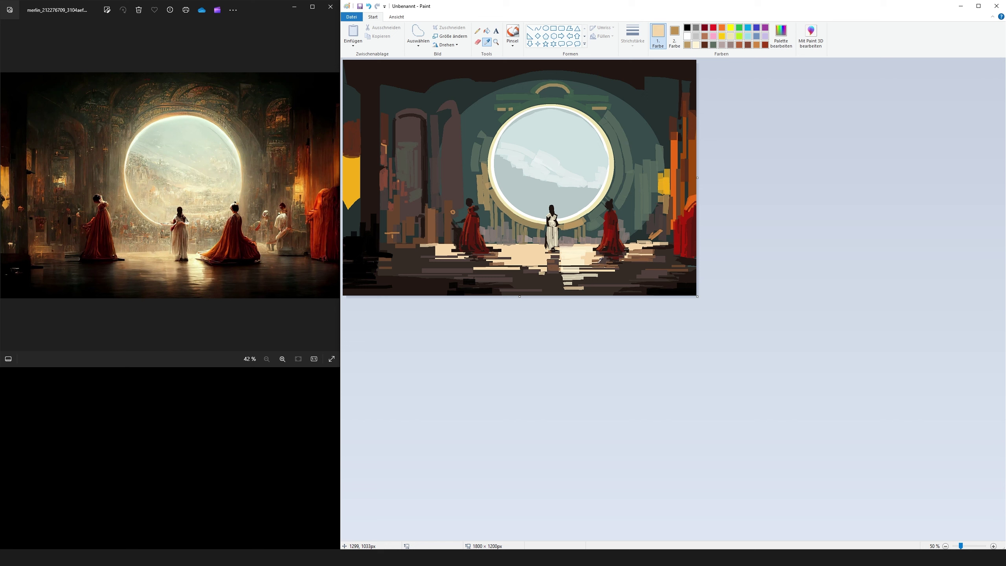
click(599, 263)
drag(614, 268, 565, 269)
mouse_move(545, 275)
mouse_down()
mouse_move(522, 274)
mouse_move(558, 249)
mouse_move(543, 265)
mouse_move(473, 269)
mouse_move(487, 270)
mouse_up()
mouse_move(464, 246)
mouse_down()
mouse_move(417, 248)
mouse_move(461, 256)
mouse_up()
- Sample the dark teal left of the portal and the brown of the left buildings for more background and floor strokes
click(487, 41)
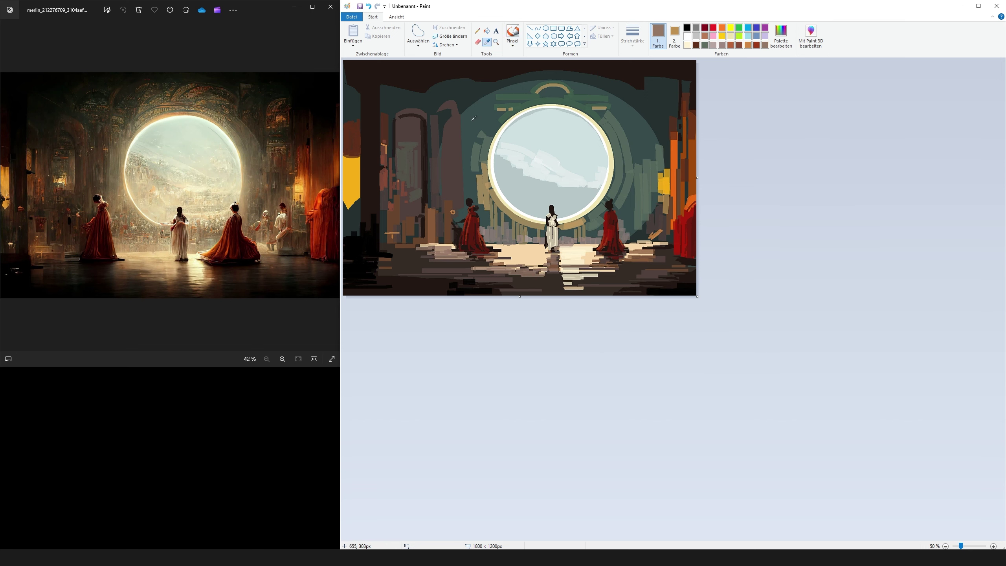
click(473, 119)
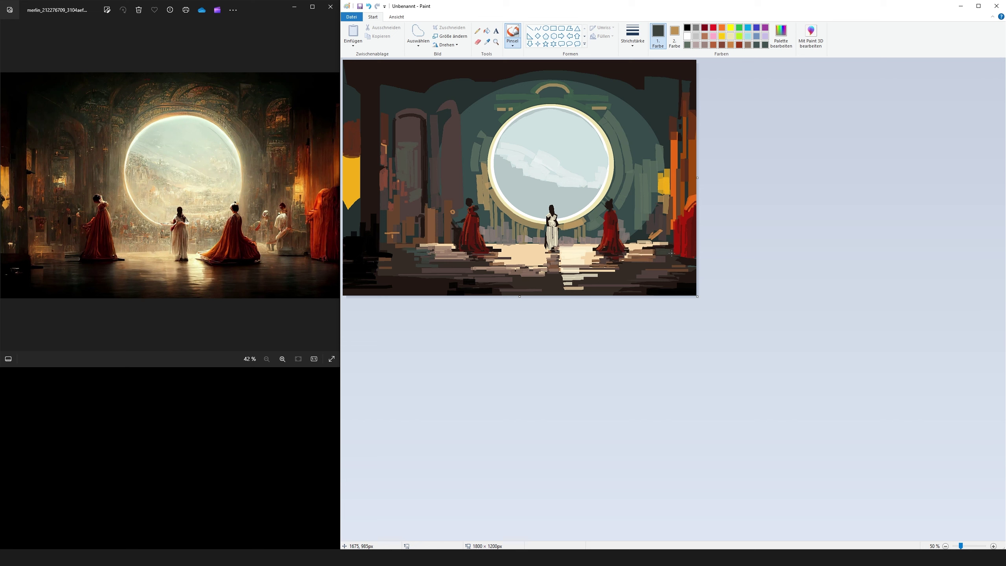
click(487, 42)
click(449, 224)
- Sample the pinkish beige on the floor, choose a thinner stroke width, and shade the centre figure's pale robe
click(487, 42)
click(491, 269)
click(633, 36)
click(645, 65)
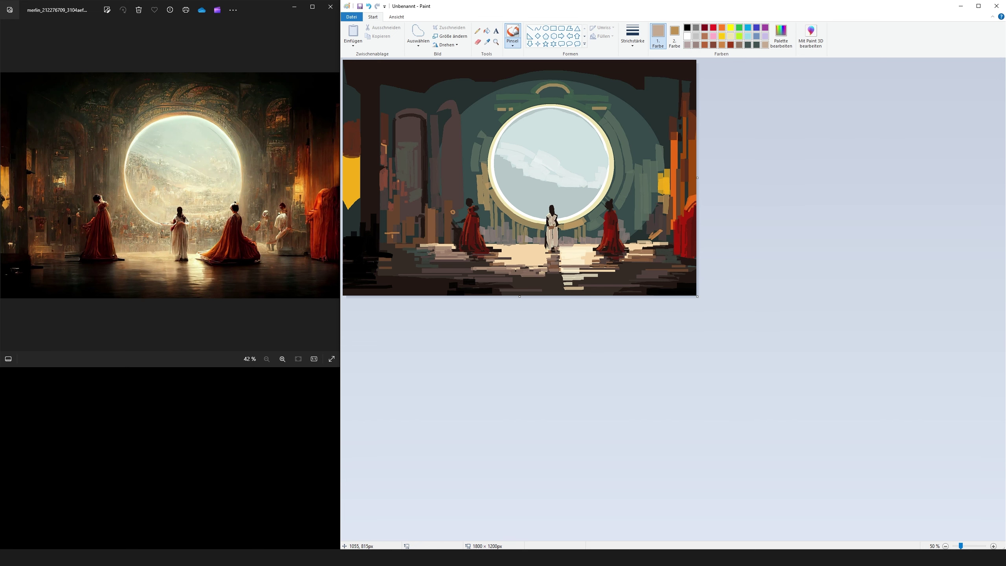
- Mix a muted brown from the orange pillar for the centre robe's folds, and dab pale highlights on the outer figures' heads
click(487, 42)
click(690, 167)
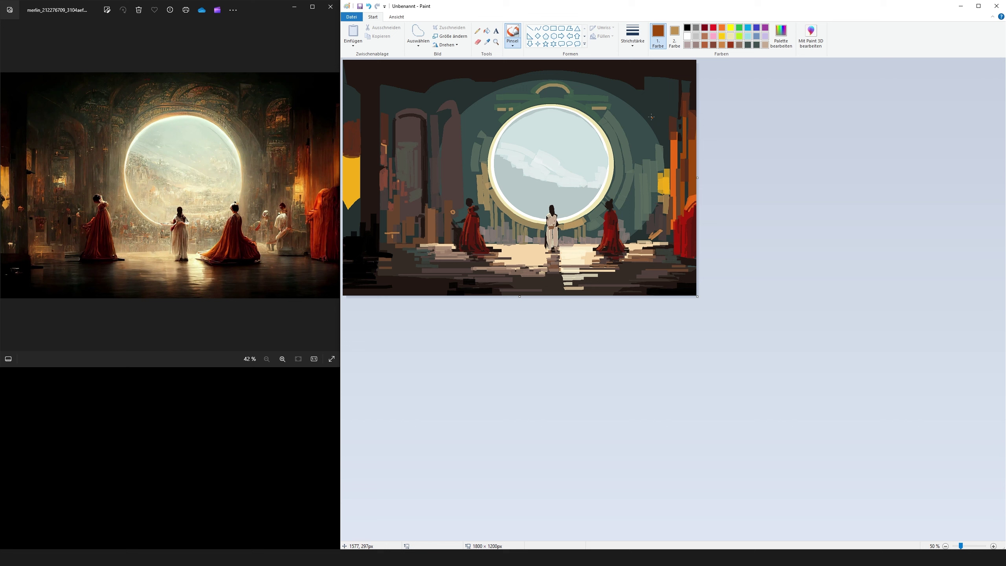
click(781, 36)
click(753, 264)
click(600, 334)
click(781, 36)
click(754, 277)
key(Return)
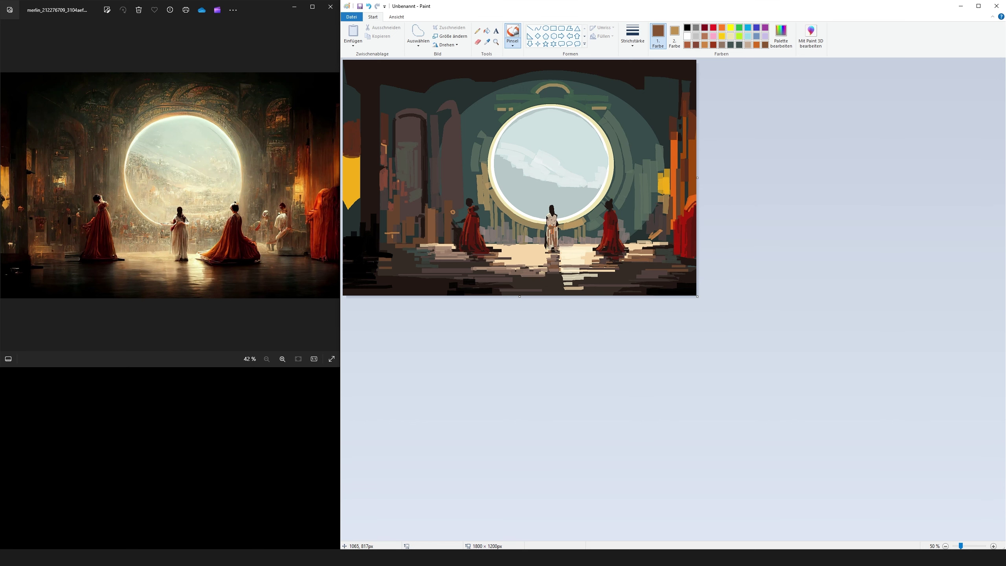
click(528, 217)
click(470, 203)
- Paint a black arch over the left edge of the hall and break up the yellow window with sampled brown strokes
click(688, 27)
mouse_move(363, 139)
mouse_down()
mouse_move(344, 82)
mouse_move(361, 104)
mouse_up()
click(488, 42)
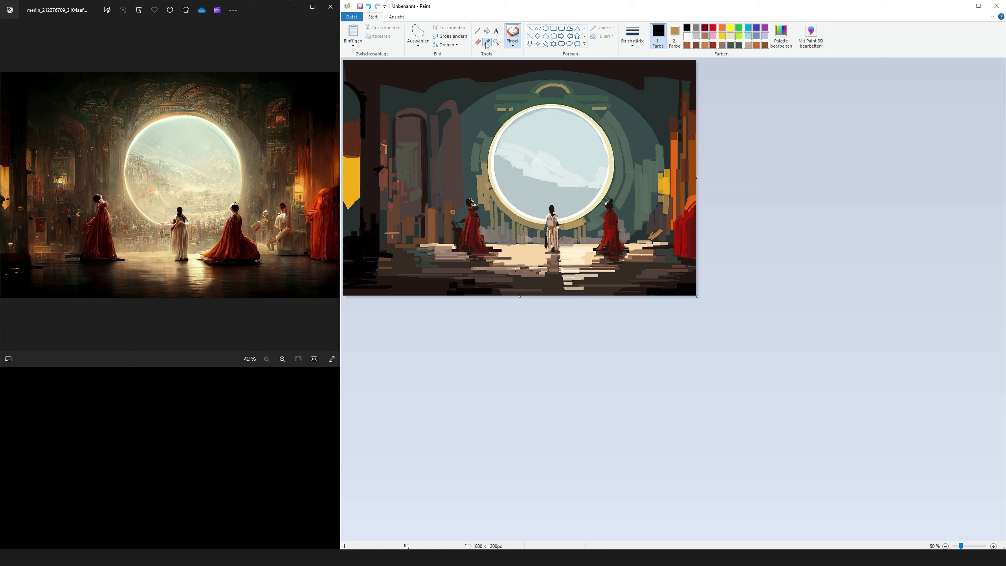
click(451, 131)
mouse_move(357, 204)
mouse_down()
mouse_move(349, 227)
mouse_move(350, 206)
mouse_up()
drag(351, 159, 351, 173)
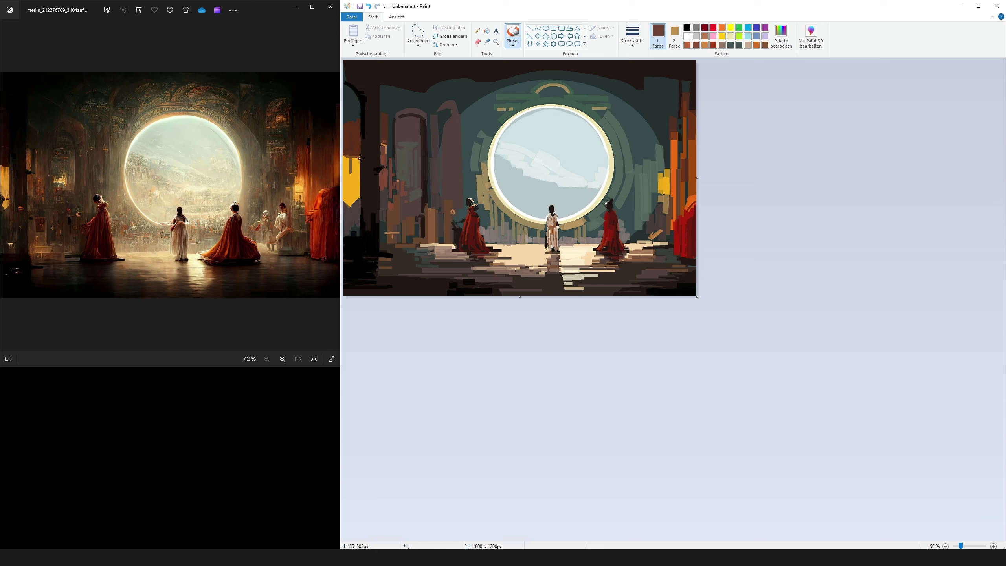
- Sample the tan above the portal and paint fine tan ornament strokes across the green arch and cornice over it
click(487, 42)
click(520, 108)
mouse_move(521, 109)
mouse_down()
mouse_move(550, 99)
mouse_move(595, 115)
mouse_move(610, 105)
mouse_up()
drag(497, 104, 519, 105)
mouse_move(514, 99)
mouse_down()
mouse_move(584, 101)
mouse_move(541, 95)
mouse_move(542, 82)
mouse_move(570, 89)
mouse_up()
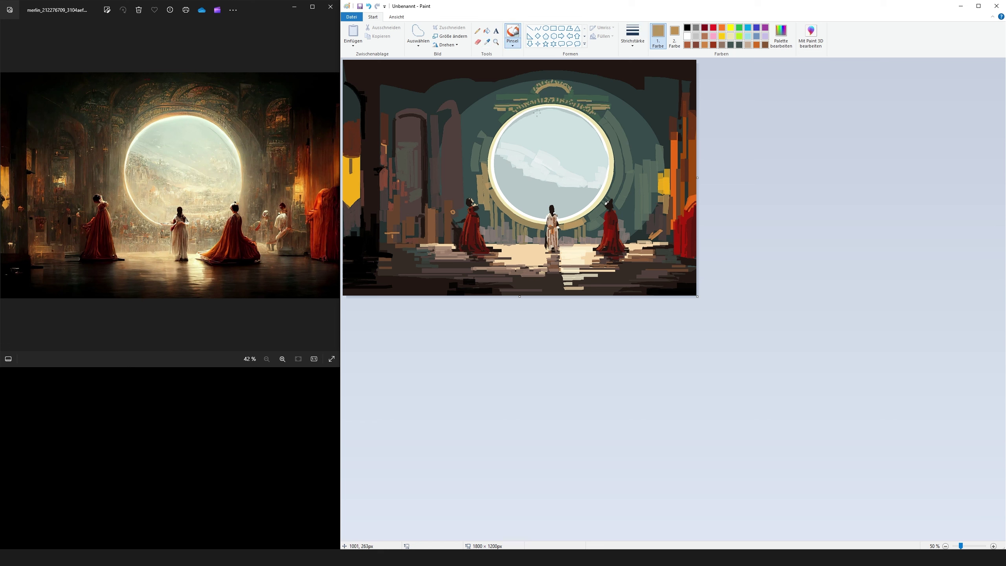
- Paint tan accents along the portal's lower-right rim, then sample the dark grey beside the floor and undo the stray dab
drag(608, 187, 583, 218)
click(488, 41)
click(494, 247)
key(ctrl+z)
- Choose another stroke width and paint grey blocks around the left robed figure, below the portal and beside the far-right red robe
click(632, 38)
click(646, 104)
key(ctrl+z)
drag(466, 152, 467, 196)
drag(472, 175, 472, 204)
drag(603, 230, 563, 233)
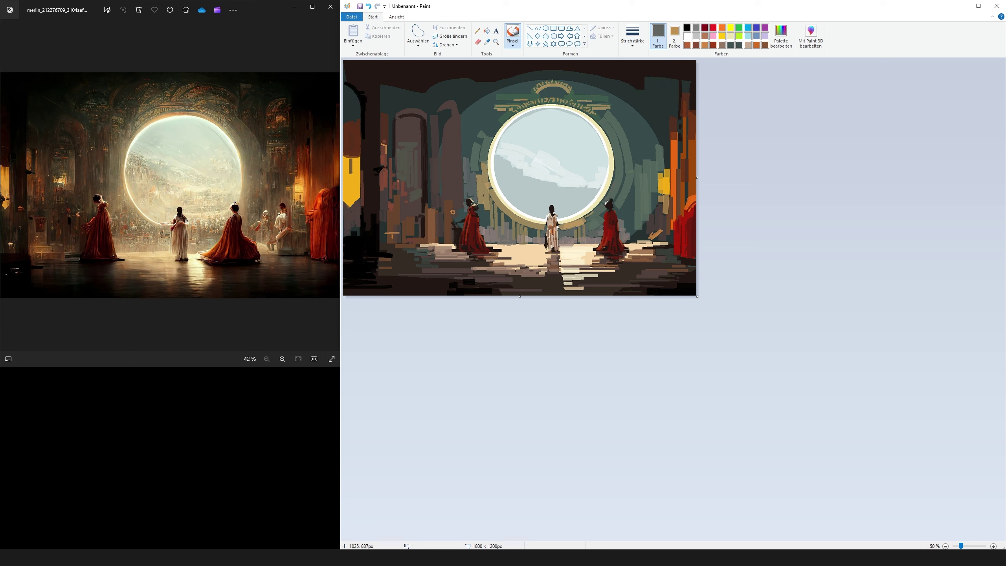
mouse_move(665, 233)
mouse_down()
mouse_move(649, 244)
mouse_move(672, 240)
mouse_up()
- Sample the columns' mauve and dark brown and paint a shadowed vertical recess down the second column left of the portal
click(487, 42)
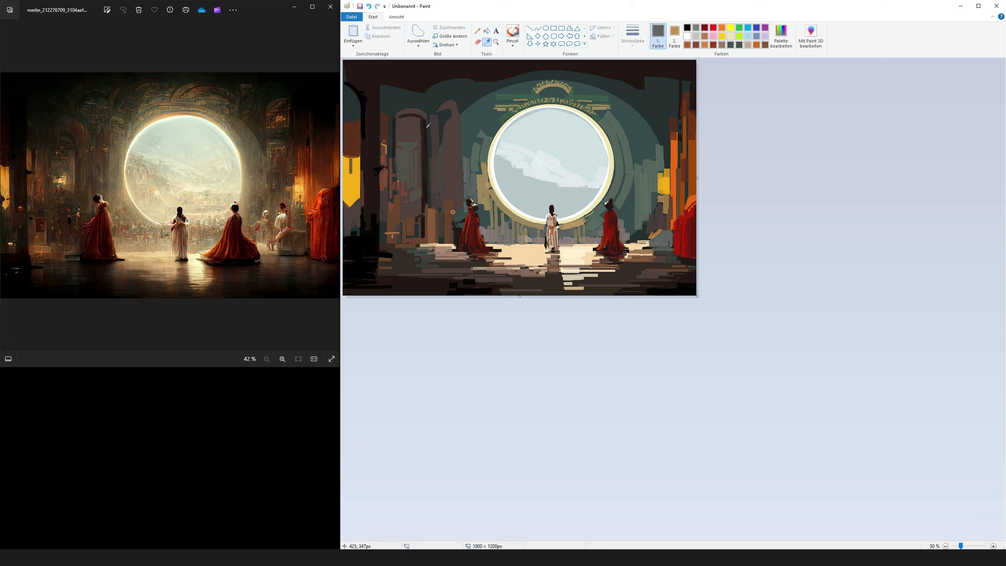
click(427, 128)
drag(440, 125, 452, 201)
drag(439, 128, 439, 140)
drag(442, 123, 448, 198)
click(487, 42)
click(441, 131)
drag(444, 145, 444, 206)
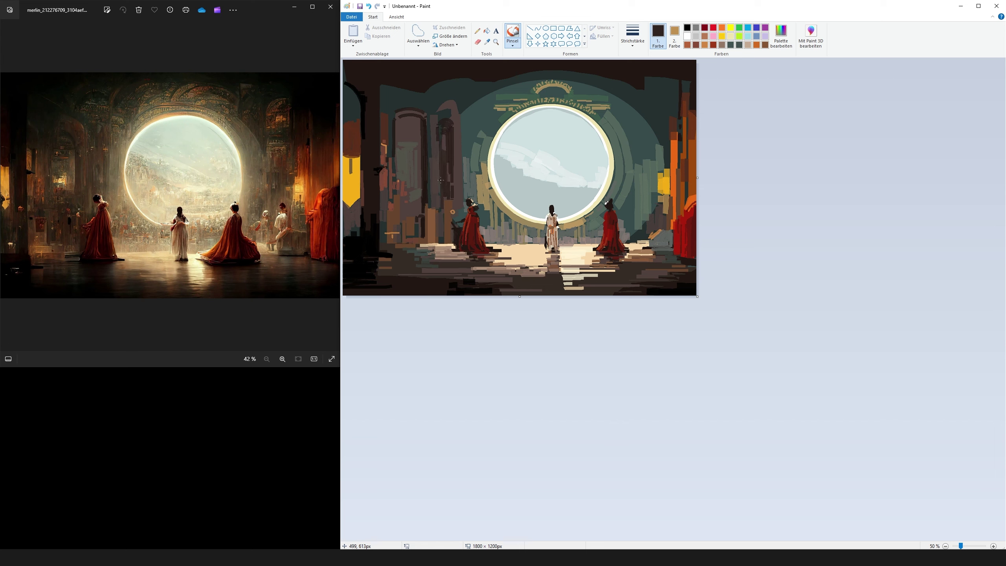
drag(442, 166, 442, 230)
- Sample nearby column tones, undo the stray dab, and refine the rounded top of the second column
click(488, 42)
click(452, 212)
key(ctrl+z)
drag(443, 142, 461, 128)
click(488, 42)
click(453, 126)
- Mix a dark brown from the second column's sampled shade and paint vertical detail down the first column
click(487, 42)
click(443, 129)
click(781, 37)
click(600, 338)
drag(420, 161, 420, 189)
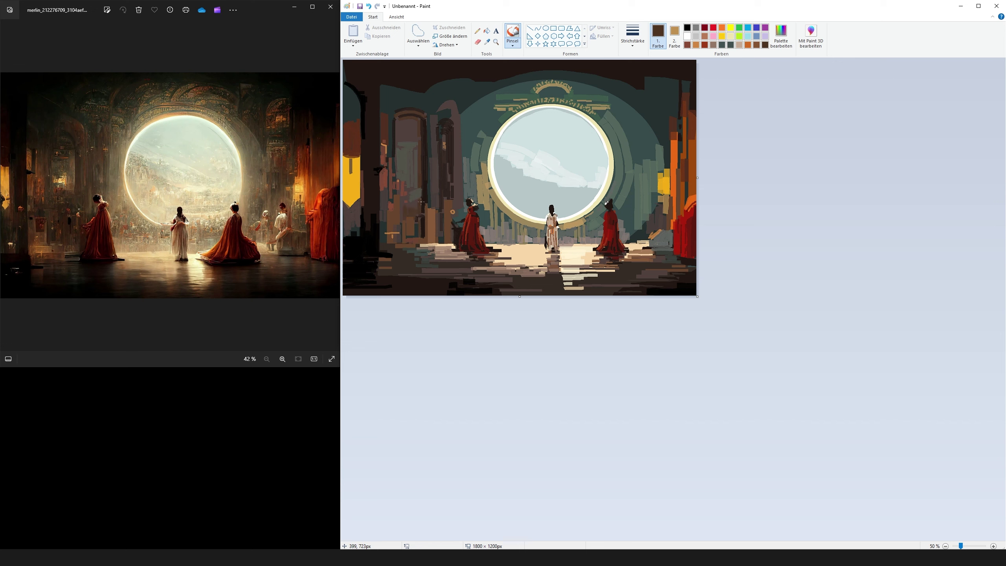
- Pick black and paint a dark arch and pillar across the upper left of the hall, with black accents in the second column
click(688, 27)
click(448, 108)
mouse_move(465, 68)
mouse_down()
mouse_move(428, 85)
mouse_move(359, 66)
mouse_move(369, 95)
mouse_move(367, 228)
mouse_up()
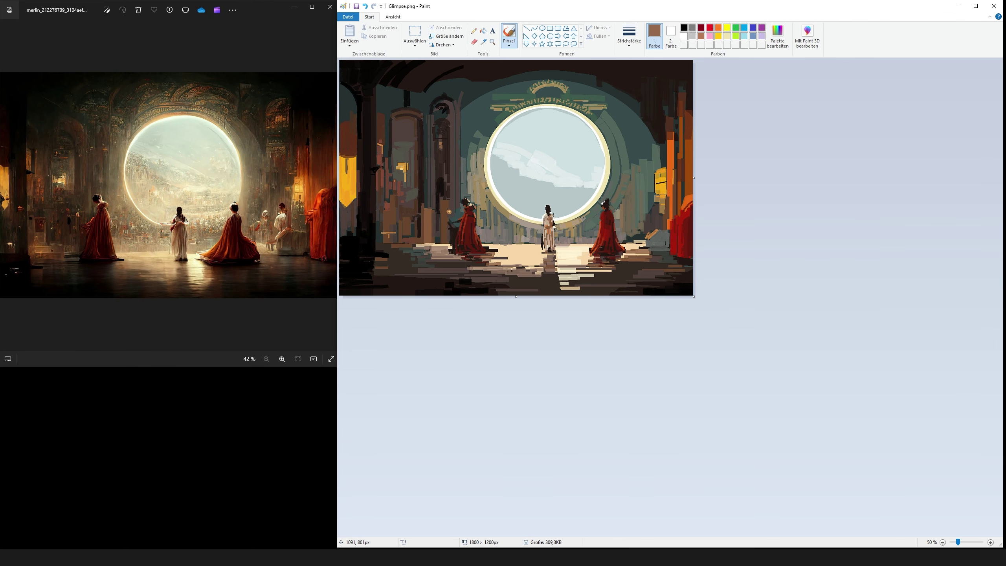
- Choose another brush type, sample the robe tones and mix a pale beige to shade the centre figure's robe
click(509, 43)
click(541, 76)
click(552, 225)
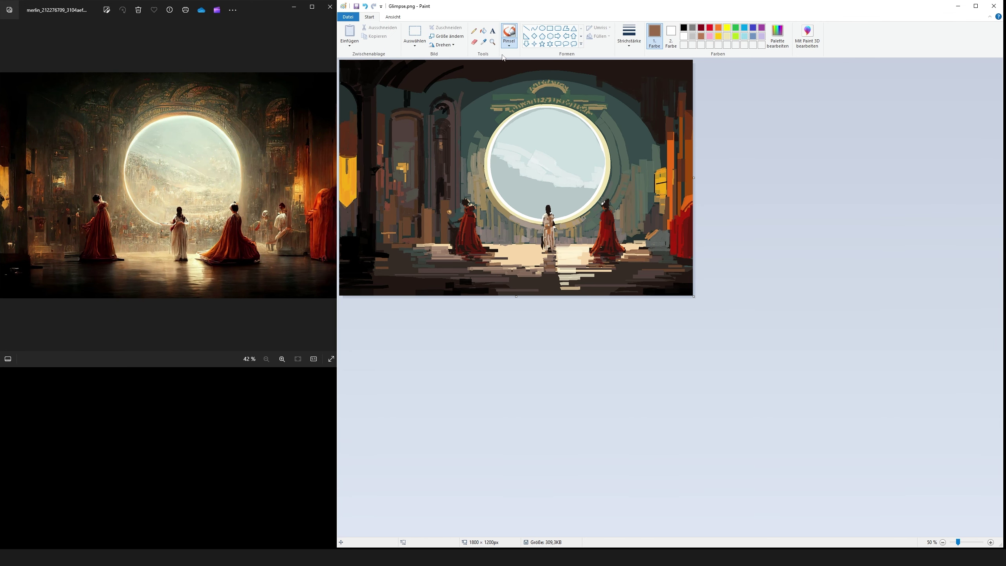
click(484, 42)
click(599, 238)
click(484, 41)
click(545, 248)
click(546, 248)
click(484, 42)
click(549, 238)
click(777, 36)
click(598, 334)
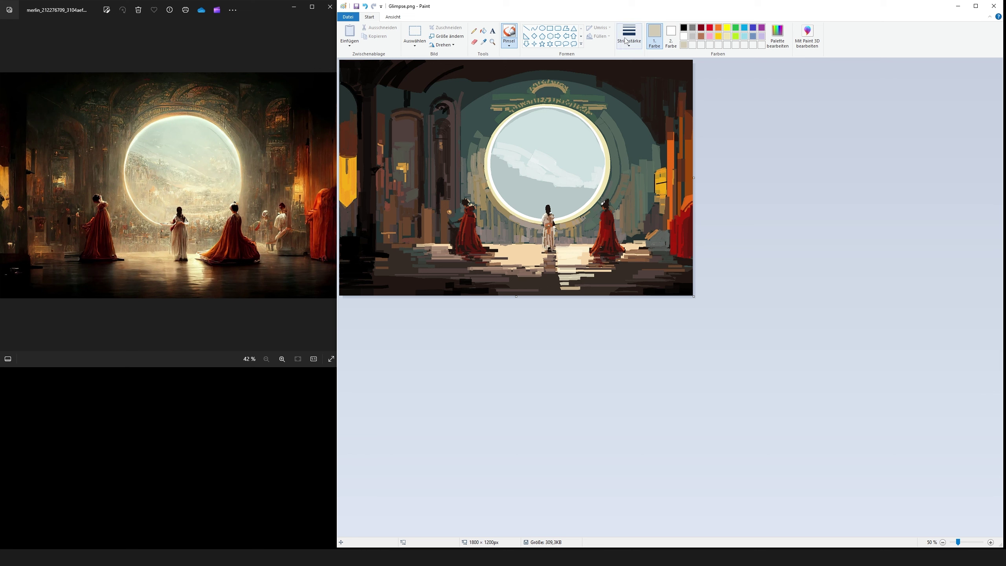
- Resample the centre figure's hair, robe and background tones to refine its head and hem
click(483, 42)
click(548, 208)
click(483, 42)
click(545, 245)
click(484, 42)
click(552, 247)
click(484, 42)
click(557, 215)
- Sample the centre figure's black hair, change the brush type and paint a dark stroke down its back
click(484, 41)
click(548, 209)
click(509, 45)
click(509, 56)
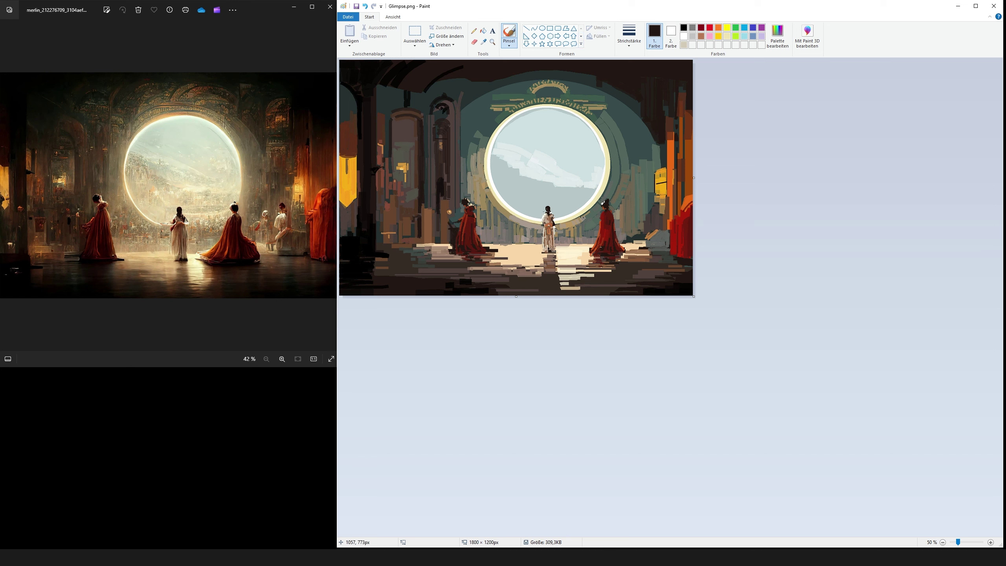
drag(548, 211, 549, 217)
- Change the brush type and paint fine yellow ornament lines around the lantern on the first column, undoing the stray stroke
click(484, 42)
click(424, 65)
click(509, 45)
click(541, 73)
click(484, 42)
click(401, 167)
mouse_move(396, 158)
mouse_down()
mouse_move(428, 167)
mouse_move(411, 167)
mouse_move(403, 141)
mouse_move(414, 155)
mouse_move(424, 147)
mouse_move(411, 149)
mouse_move(412, 189)
mouse_move(437, 117)
mouse_move(412, 153)
mouse_move(457, 146)
mouse_move(434, 209)
mouse_up()
click(484, 42)
click(404, 154)
key(ctrl+z)
click(484, 42)
click(440, 151)
- Sample the pale landscape tones and the tan beside the portal, and paint a fine skyline of small towers inside it
click(484, 42)
click(538, 169)
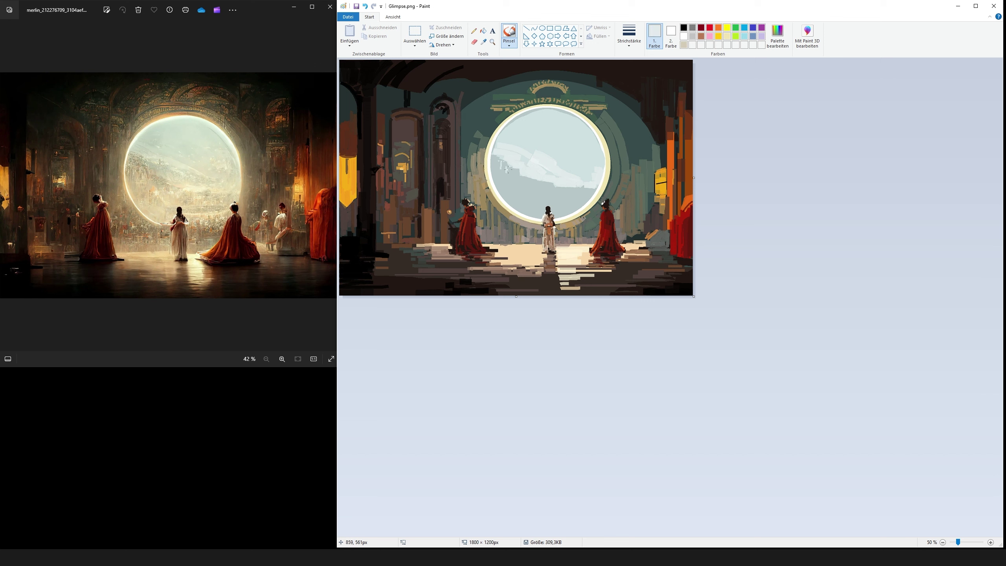
drag(566, 205, 584, 204)
click(484, 41)
click(477, 175)
click(484, 42)
mouse_move(495, 164)
mouse_down()
mouse_move(504, 179)
mouse_move(550, 196)
mouse_up()
click(515, 175)
drag(554, 193, 554, 201)
drag(559, 193, 591, 197)
click(532, 178)
- Mix a pale green (185, 201, 180) from the sampled landscape tone and paint short vertical strokes in the portal's lower-left landscape
click(484, 42)
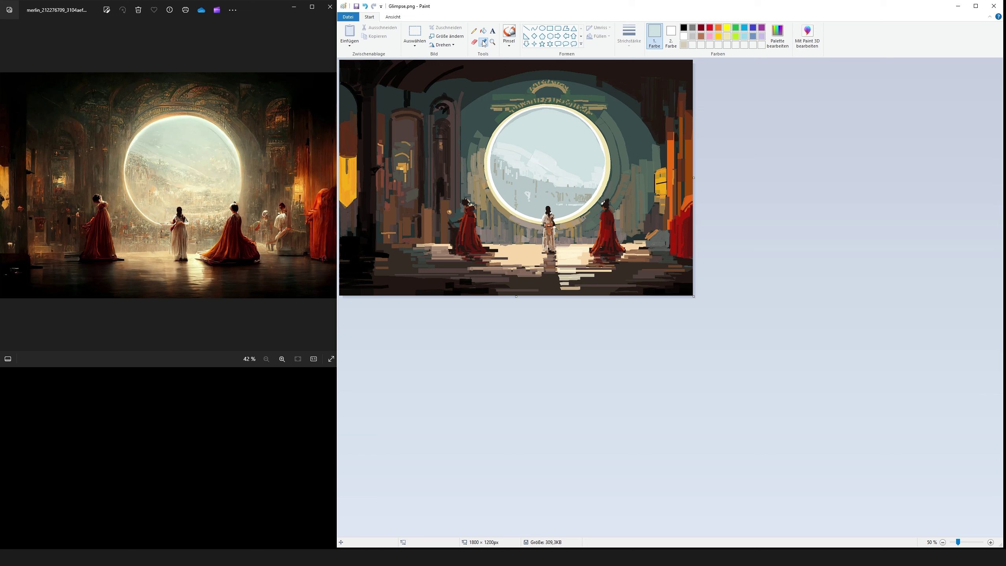
click(550, 193)
click(483, 42)
click(550, 191)
click(777, 37)
click(693, 287)
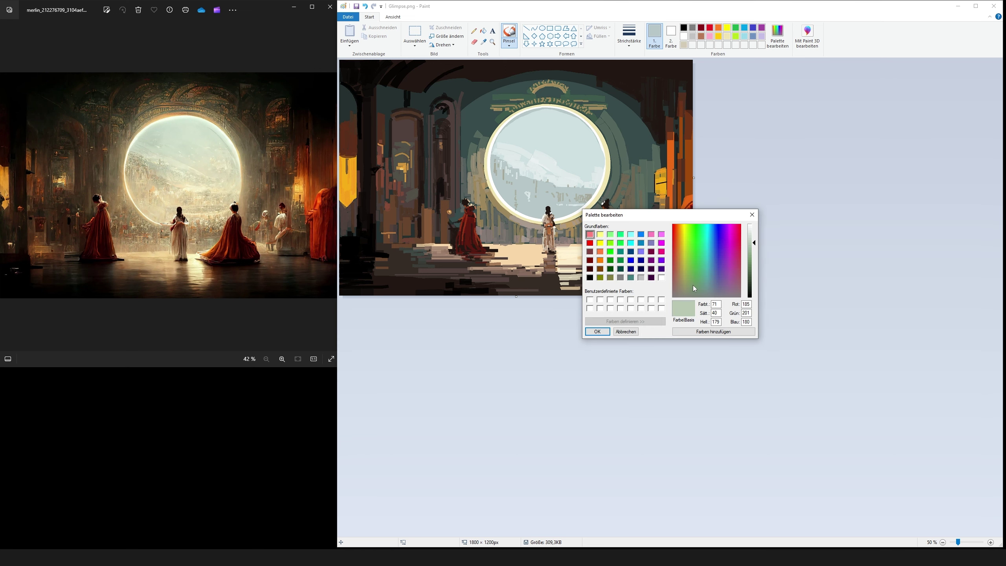
click(596, 331)
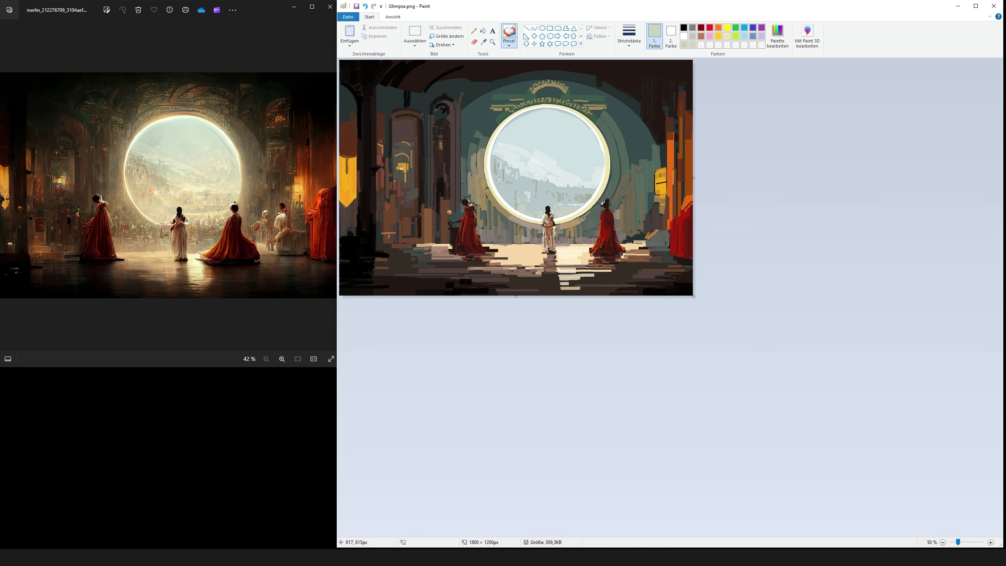
drag(501, 183, 502, 197)
drag(507, 188, 508, 200)
- Sample the portal's pale blue, paint soft strokes across its sky and dab the ornament above it
click(484, 42)
click(597, 171)
mouse_move(496, 145)
mouse_down()
mouse_move(532, 108)
mouse_move(575, 117)
mouse_up()
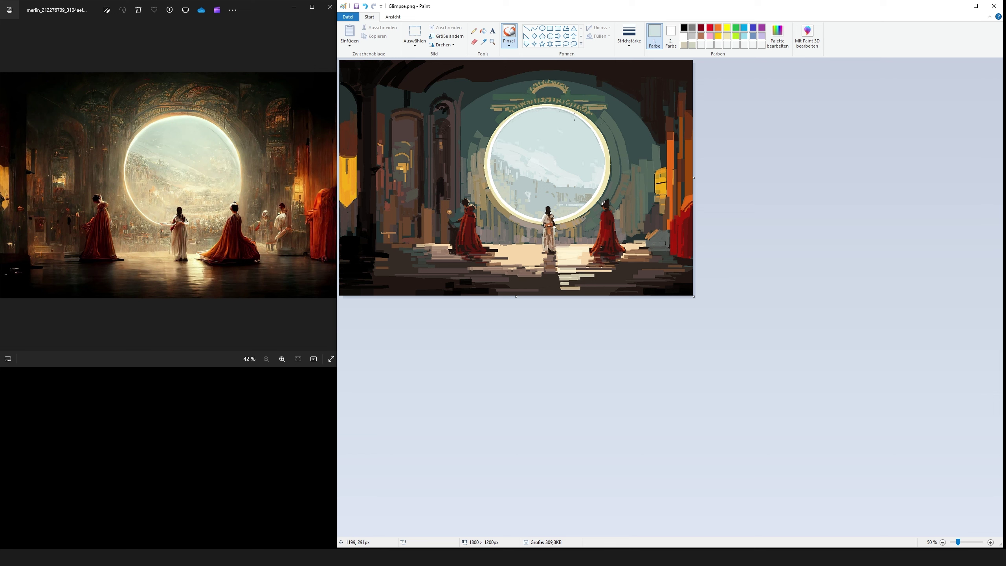
click(545, 90)
- Sample muted tones right of the portal and paint broken strokes over the green arch and wall there
click(484, 42)
click(616, 150)
mouse_move(618, 155)
mouse_down()
mouse_move(646, 135)
mouse_move(613, 102)
mouse_move(633, 110)
mouse_up()
click(484, 42)
click(630, 154)
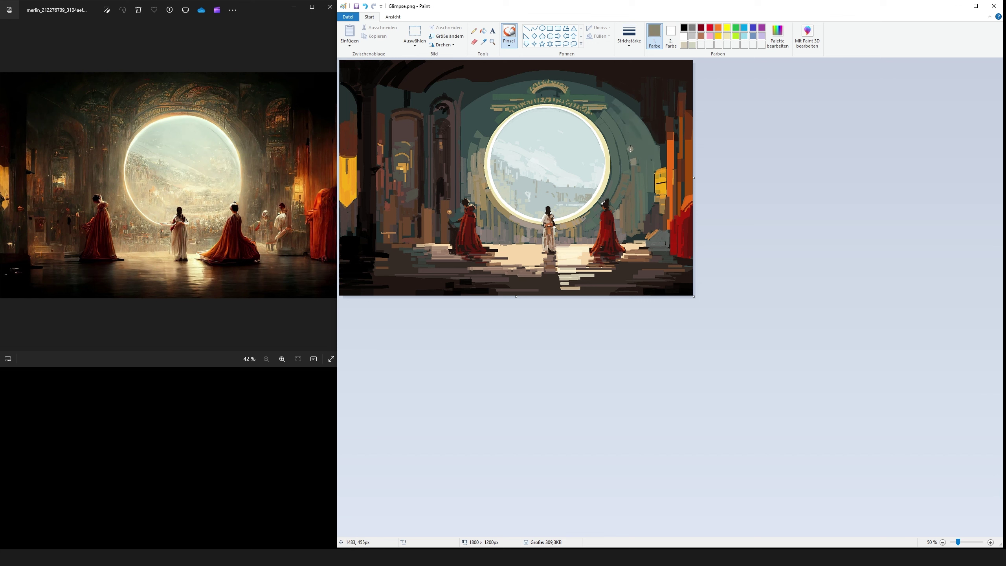
drag(634, 152, 642, 186)
mouse_move(649, 166)
mouse_down()
mouse_move(622, 148)
mouse_move(604, 97)
mouse_move(637, 189)
mouse_up()
- Sample the olive tan and paint wall accents and ornament panels around the portal's upper arch, undoing a misplaced stroke
click(483, 42)
click(624, 154)
drag(645, 190, 645, 206)
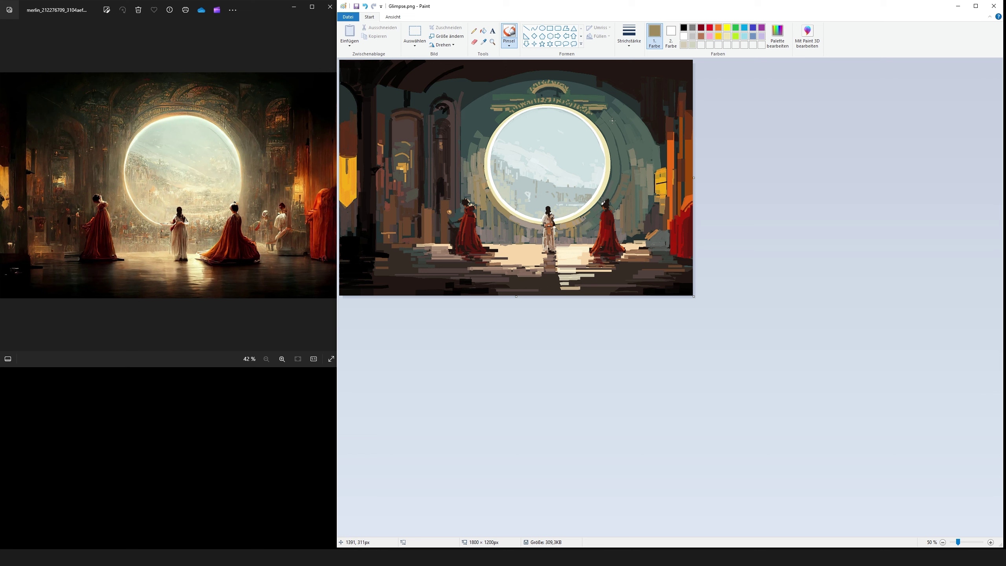
click(488, 116)
drag(575, 97, 602, 95)
key(ctrl+z)
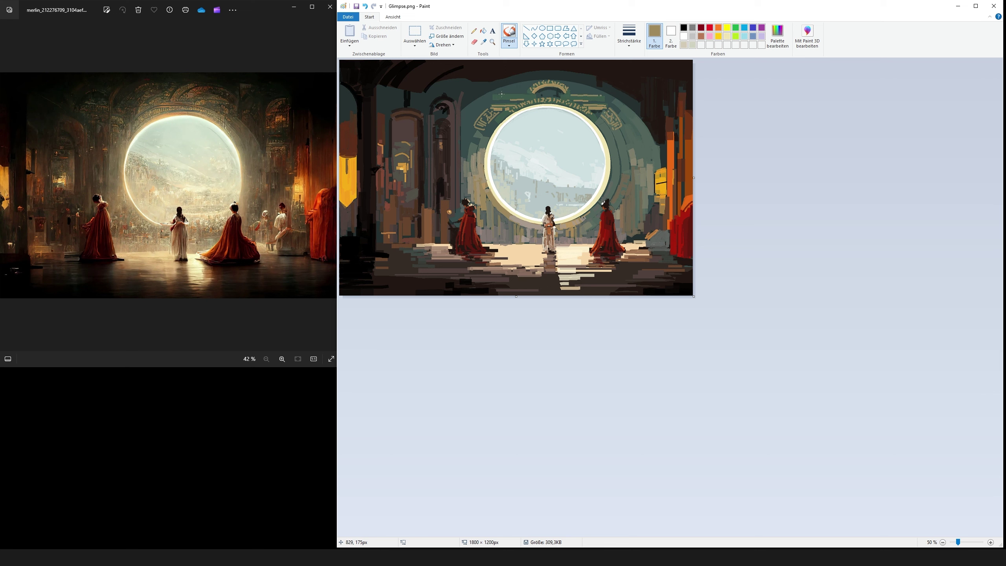
drag(499, 95, 528, 95)
- Sample the floor's beige tones and paint small strokes along the floor edge between the left and centre figures
click(484, 42)
click(511, 250)
mouse_move(512, 250)
mouse_down()
mouse_move(485, 249)
mouse_move(497, 244)
mouse_up()
click(483, 41)
click(491, 248)
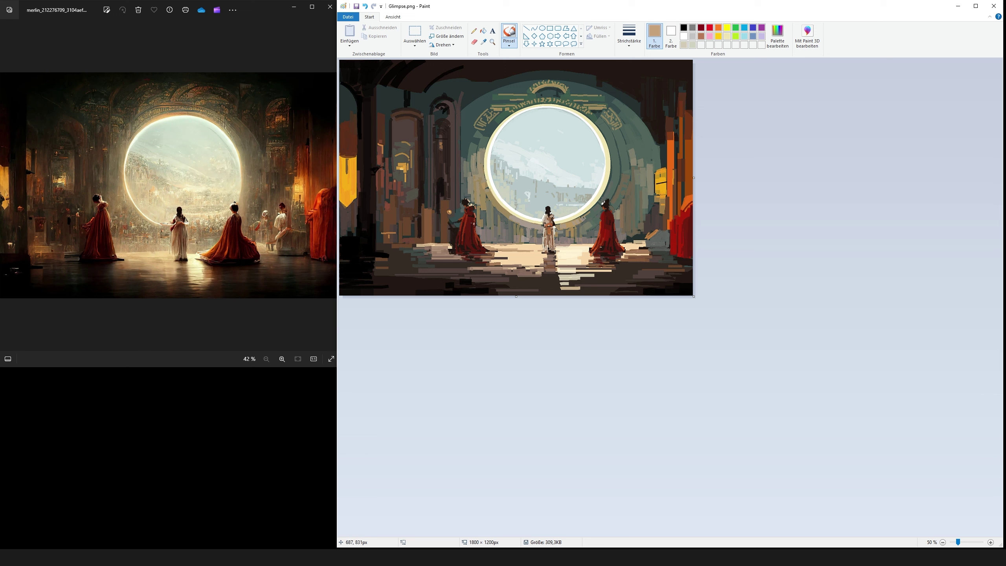
- Sample brown wall tones to detail the base of the left columns, undo a stray stroke, and add beige accents to the floor
click(484, 42)
click(390, 233)
drag(390, 246, 397, 231)
key(ctrl+z)
click(484, 42)
click(429, 238)
click(484, 42)
click(416, 238)
click(483, 43)
click(423, 244)
click(484, 42)
click(585, 269)
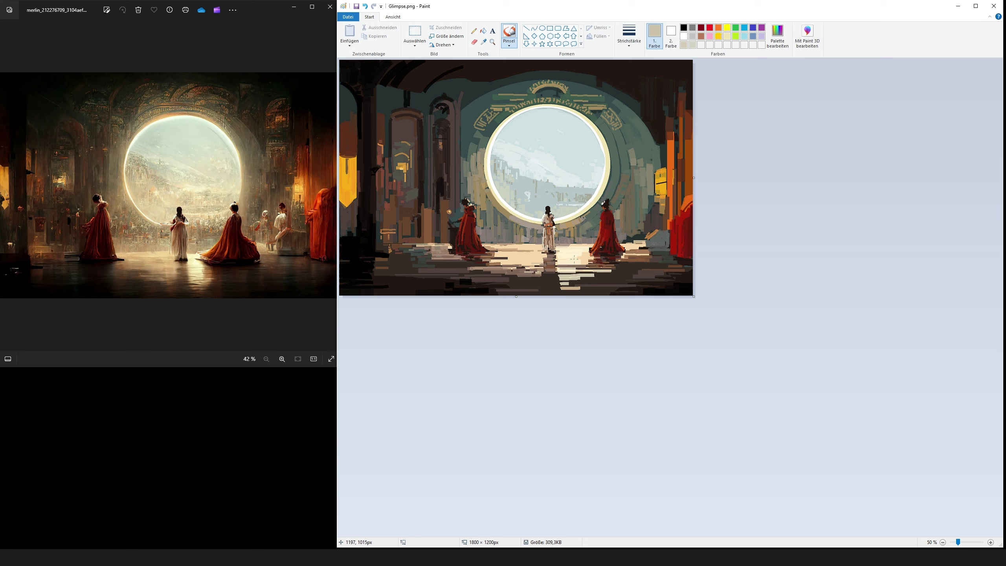
- Mix a light orange (253, 160, 77) and detail the far-right robe's shoulder with it and sampled dark reds
click(483, 42)
click(689, 202)
click(777, 35)
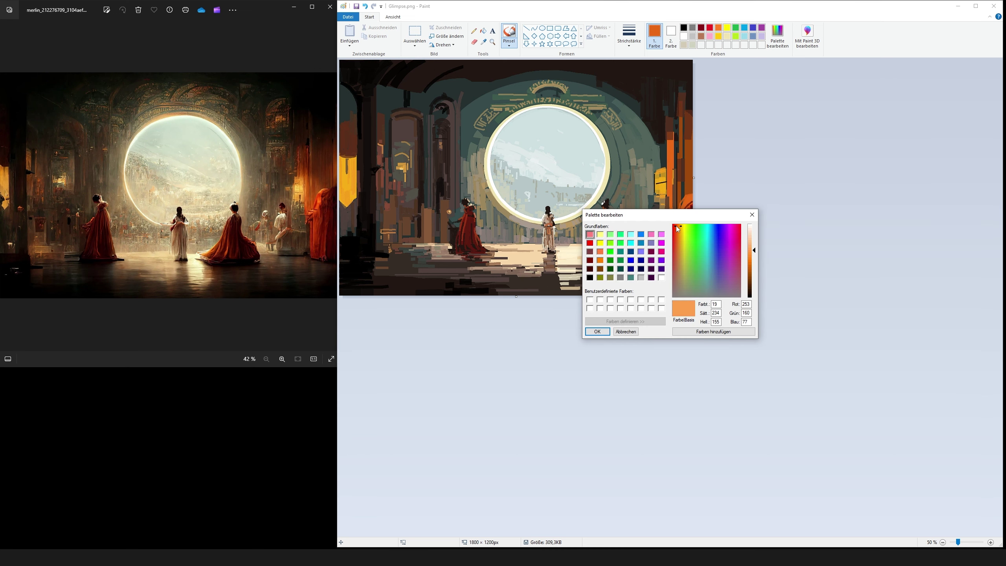
click(593, 331)
click(484, 42)
click(686, 212)
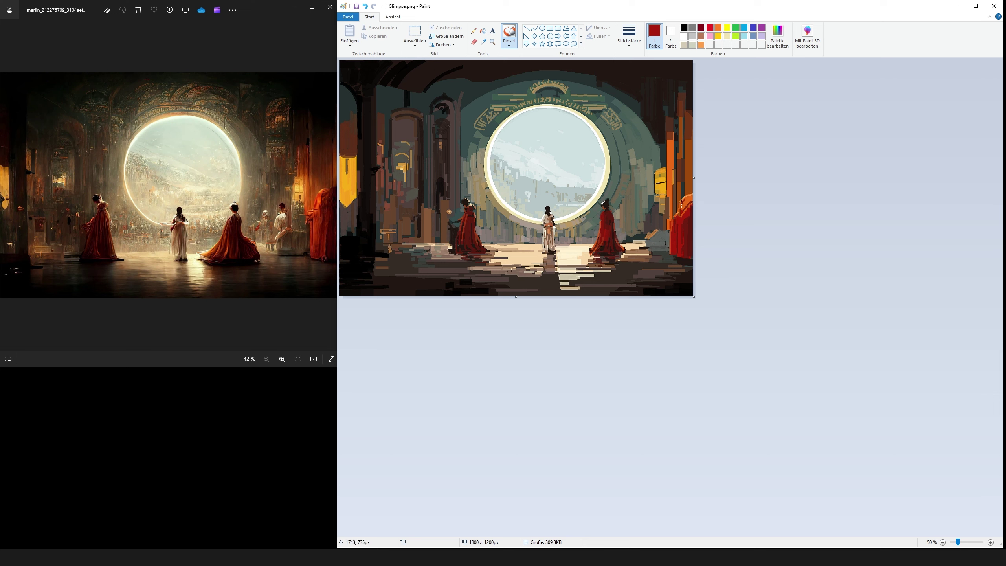
drag(680, 210, 685, 204)
click(484, 42)
click(689, 214)
- Sample the portal's white and grey-blue tones and dab fine highlights over the landscape inside it
click(483, 41)
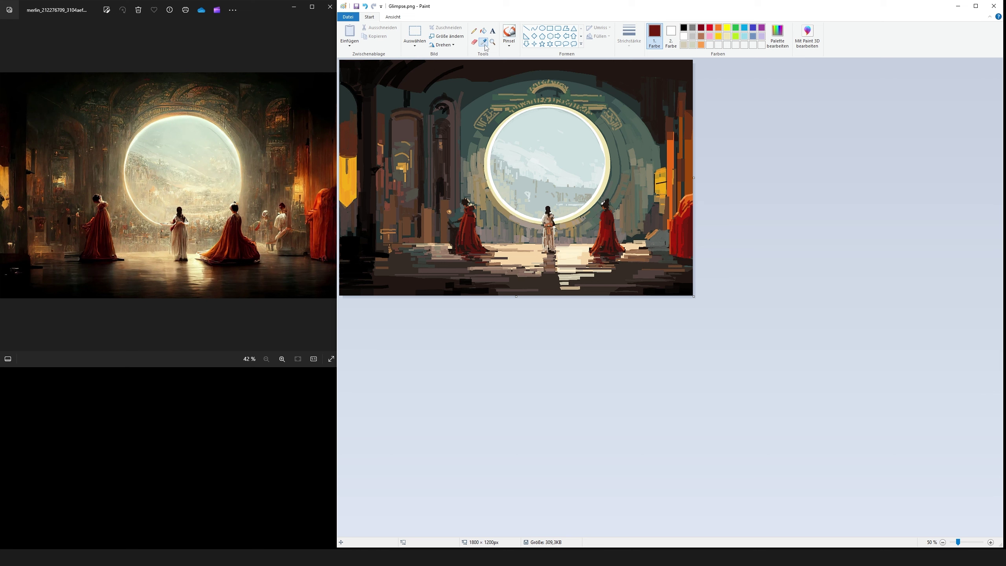
click(556, 189)
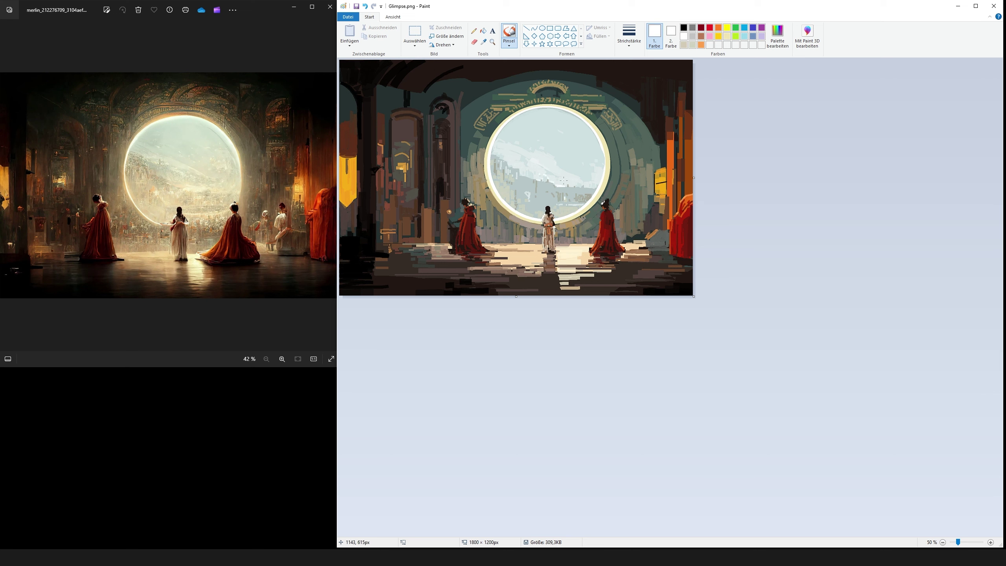
click(484, 42)
click(571, 214)
click(524, 152)
click(592, 171)
- Mix a reddish skin tone and dab the shoulder and arm of the red-robed figure right of the centre
click(609, 222)
drag(607, 207, 615, 212)
click(610, 210)
click(777, 37)
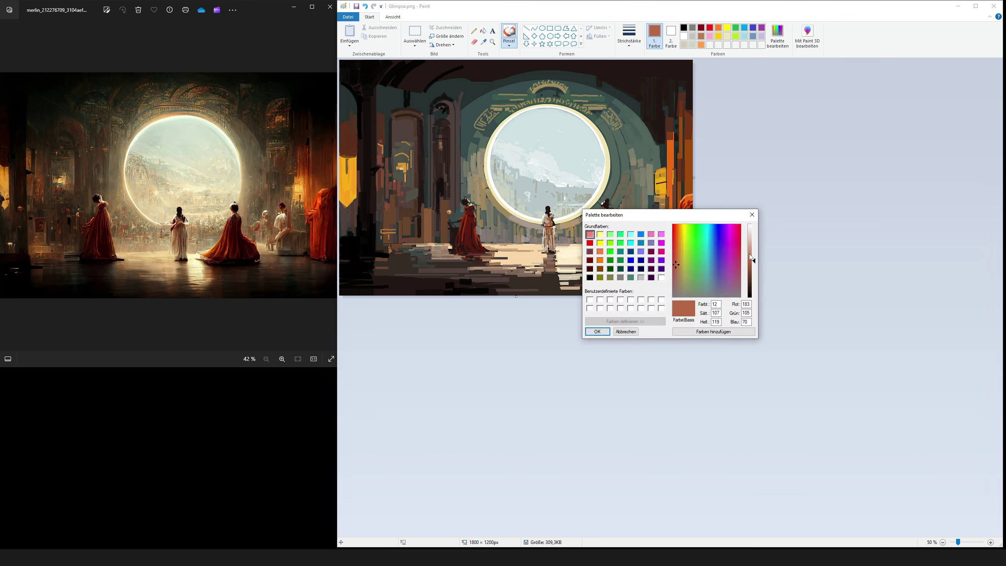
click(755, 254)
click(596, 333)
click(613, 210)
click(613, 215)
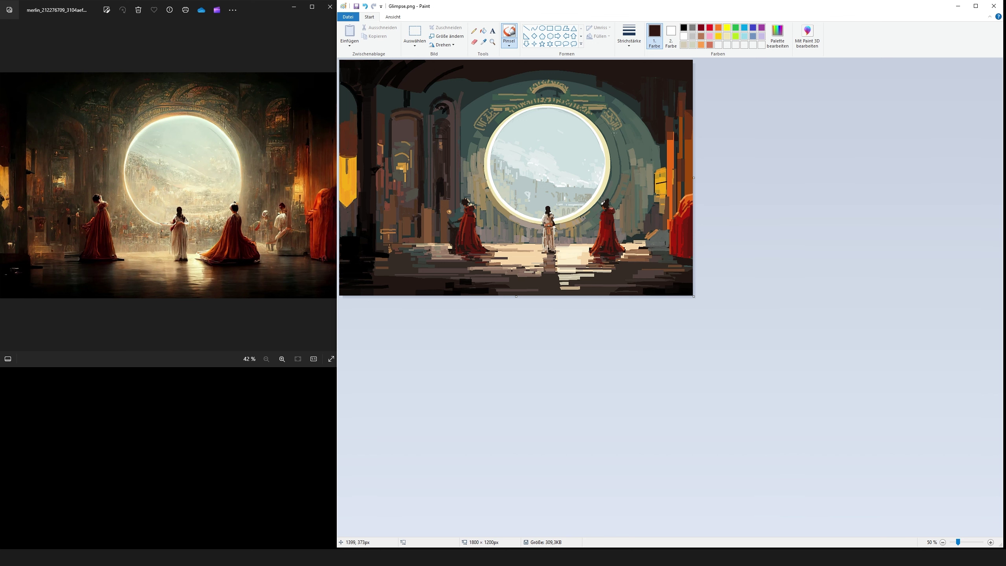
- Paint dark brown strokes over the orange pillar at the hall's right edge and the wall beside it
click(690, 124)
click(669, 143)
click(689, 143)
drag(677, 101, 674, 118)
click(692, 85)
click(658, 204)
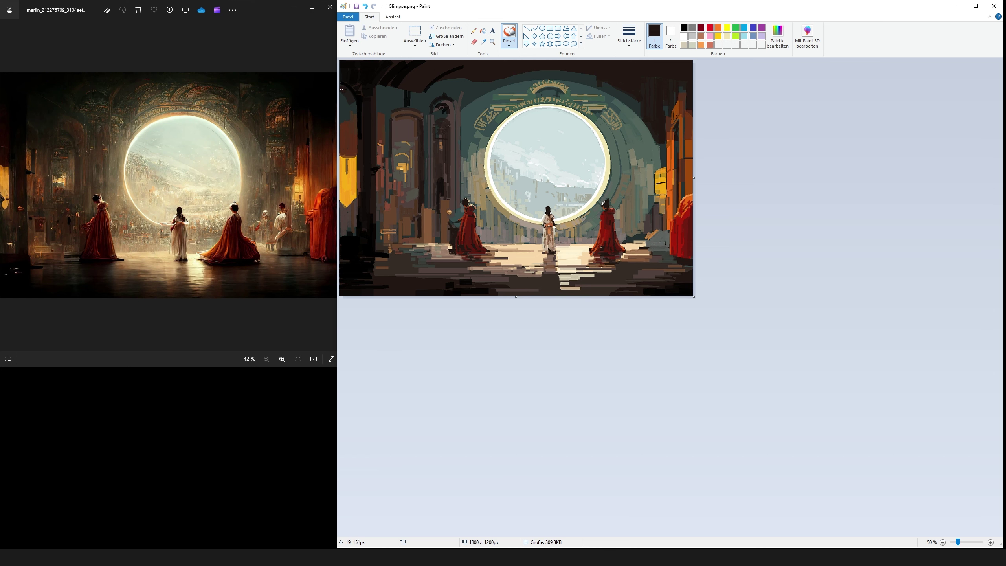
- Sample the dark brown of the left pillar and paint short vertical strokes on the wall at the left edge
click(484, 42)
click(347, 143)
drag(353, 117, 353, 126)
drag(342, 123, 343, 130)
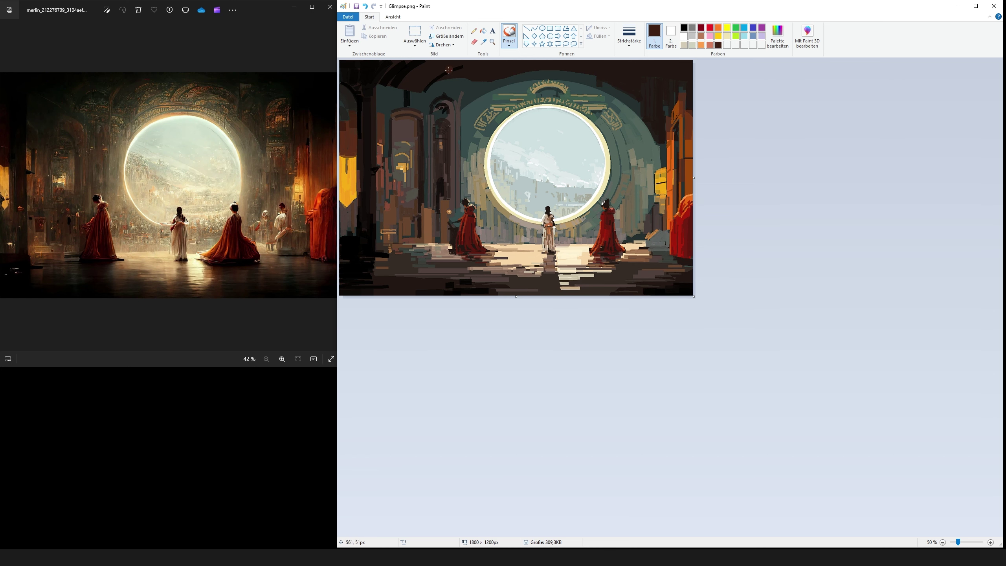
- Paint dark brown and black strokes on the arch above the left niche and across the floor
drag(392, 105, 419, 105)
drag(380, 276, 388, 277)
drag(506, 258, 496, 259)
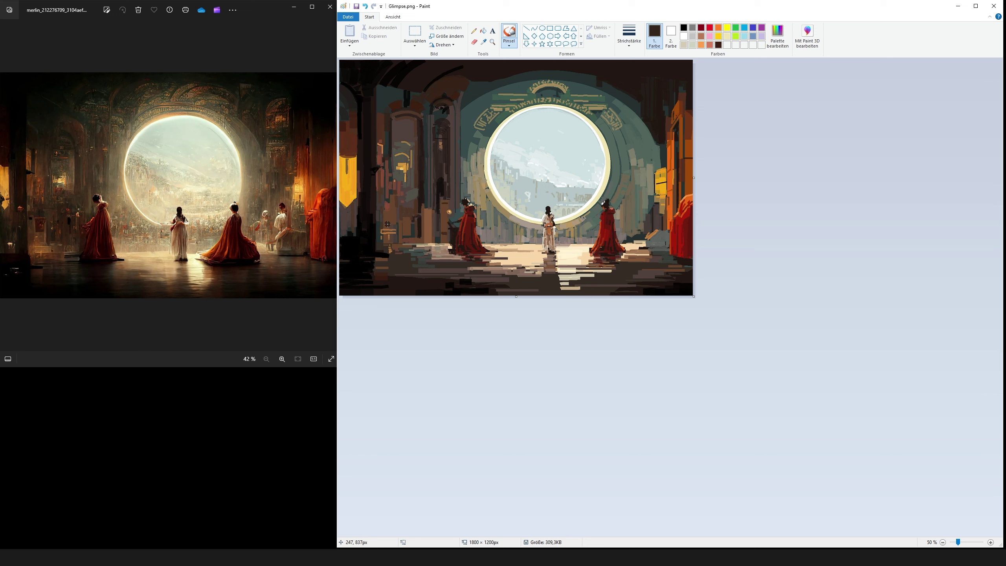
click(684, 27)
mouse_move(395, 87)
mouse_down()
mouse_move(377, 94)
mouse_move(408, 92)
mouse_up()
drag(399, 83, 377, 95)
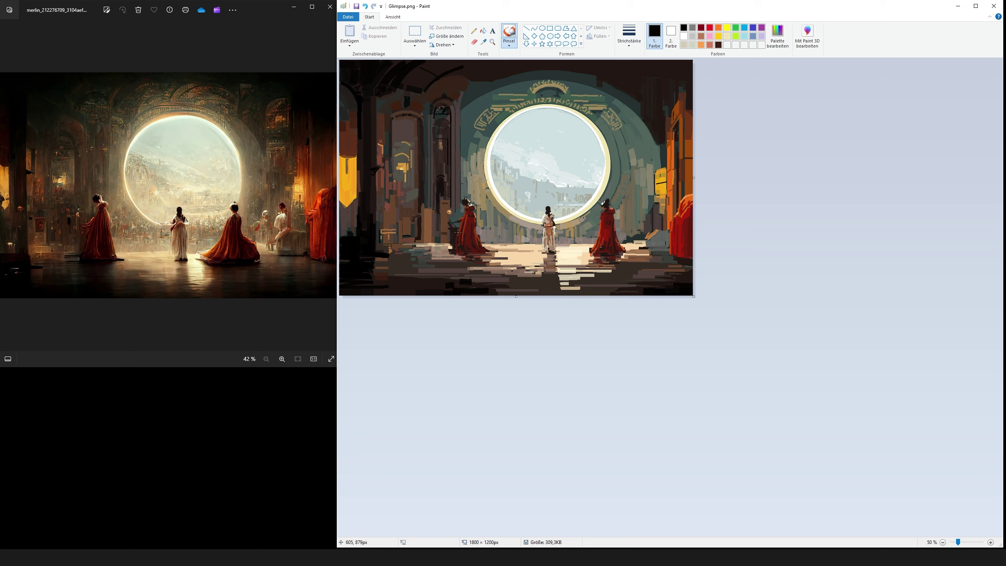
- Sample nearby tones and break up the yellow window and dark pillar at the hall's left edge with small strokes
click(483, 41)
click(404, 174)
mouse_move(345, 173)
mouse_down()
mouse_move(346, 210)
mouse_move(354, 180)
mouse_up()
key(ctrl+z)
click(483, 41)
click(349, 214)
key(ctrl+z)
click(483, 42)
click(351, 212)
click(376, 147)
click(382, 168)
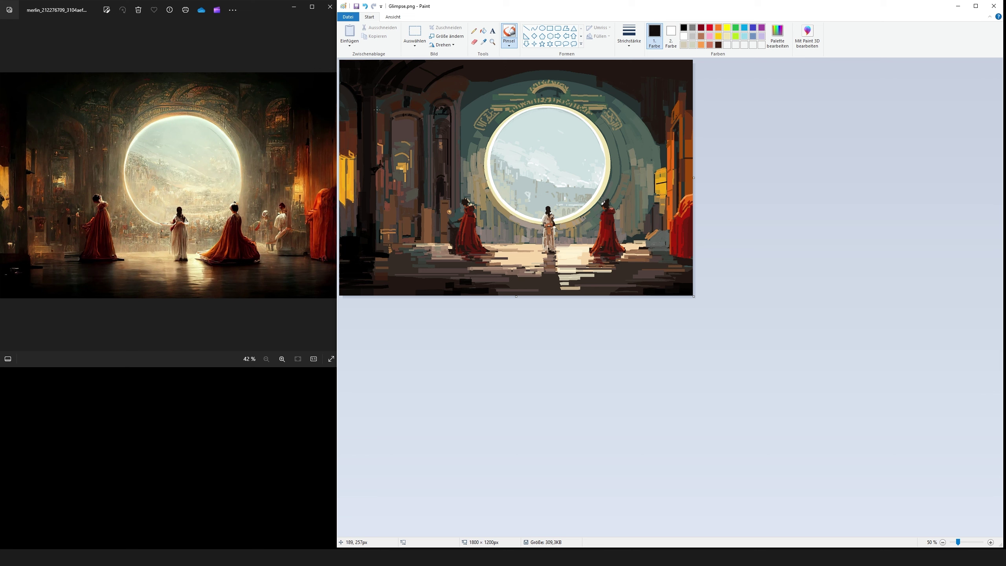
- Sample a reddish-brown tone from the white-robed figure and dab its arm
click(483, 42)
click(551, 231)
click(558, 227)
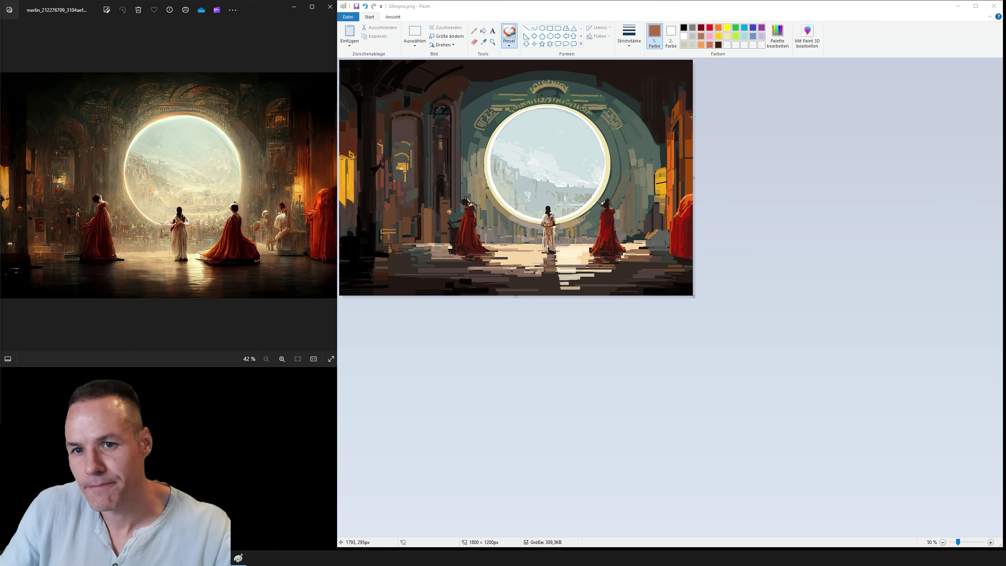
- Set up a thin brush with red as the drawing colour, and save the painting
click(511, 35)
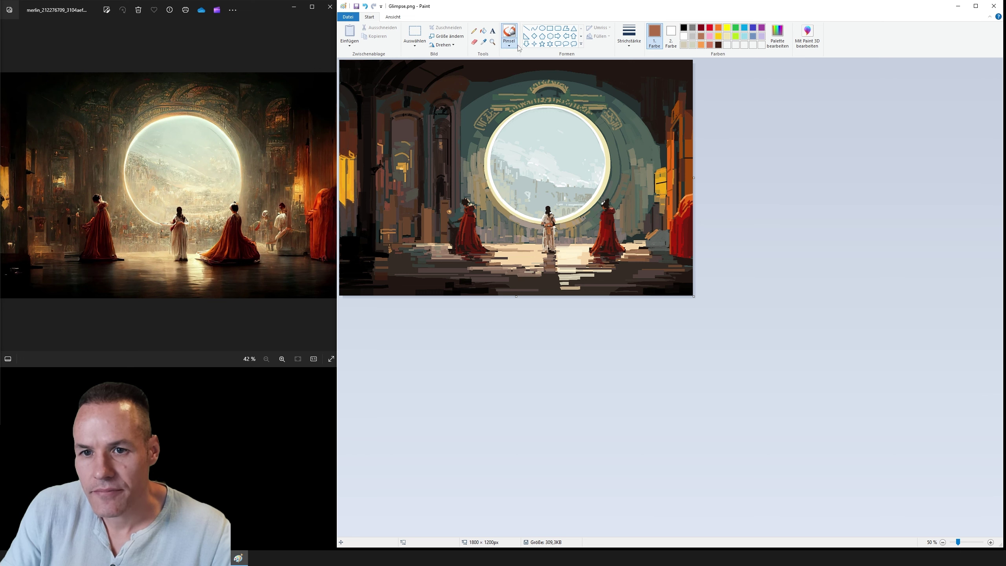
click(513, 43)
click(510, 58)
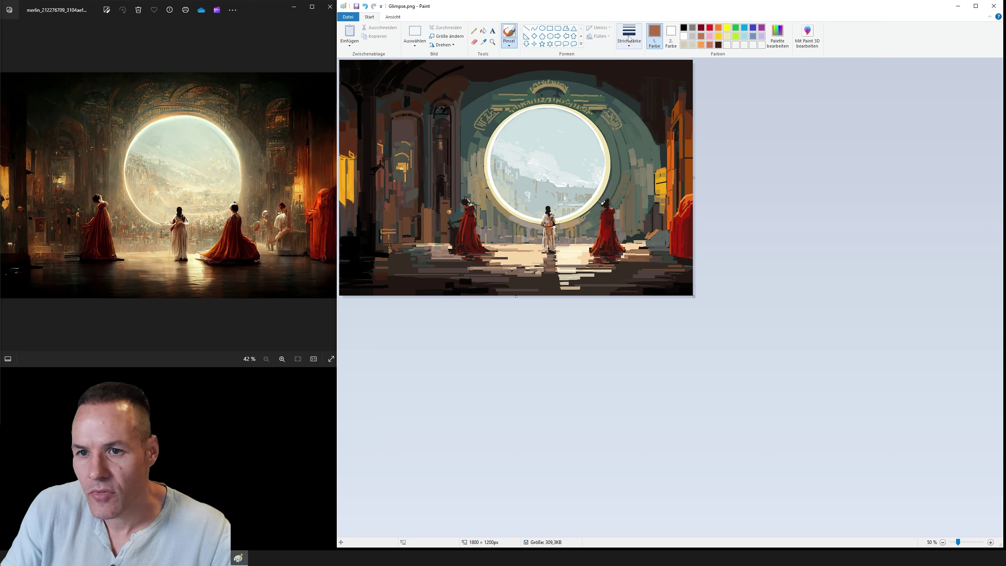
click(631, 38)
click(641, 76)
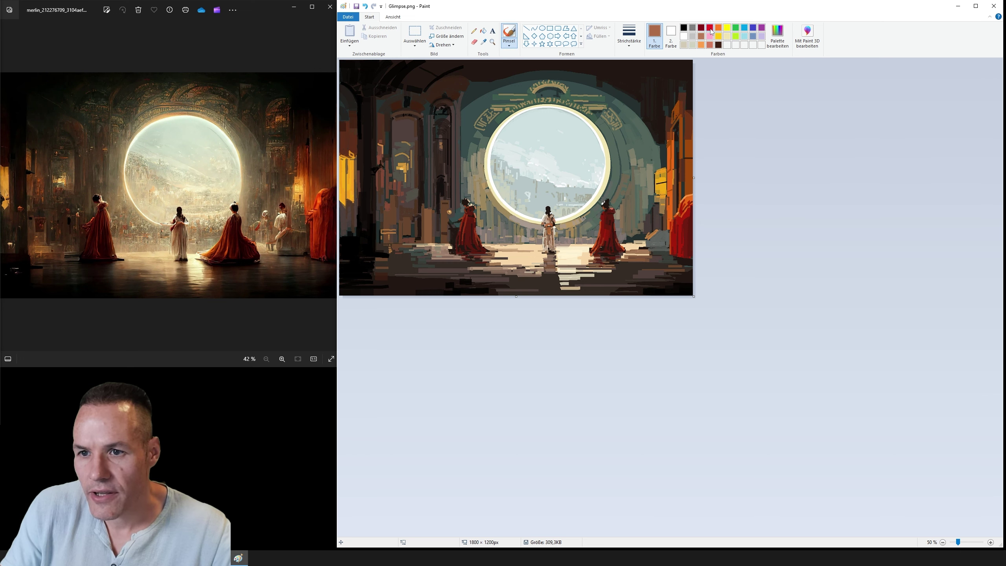
click(710, 29)
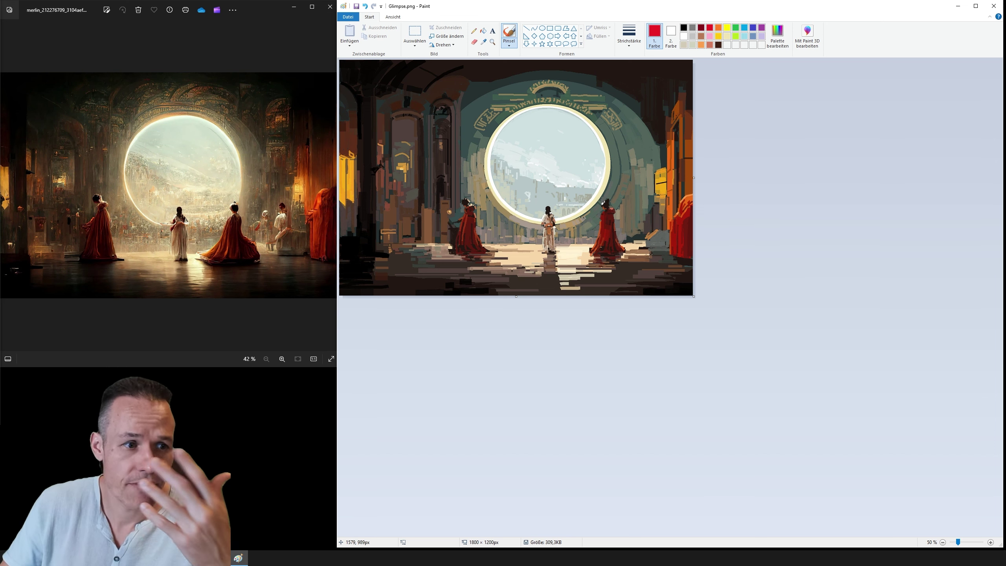
click(358, 7)
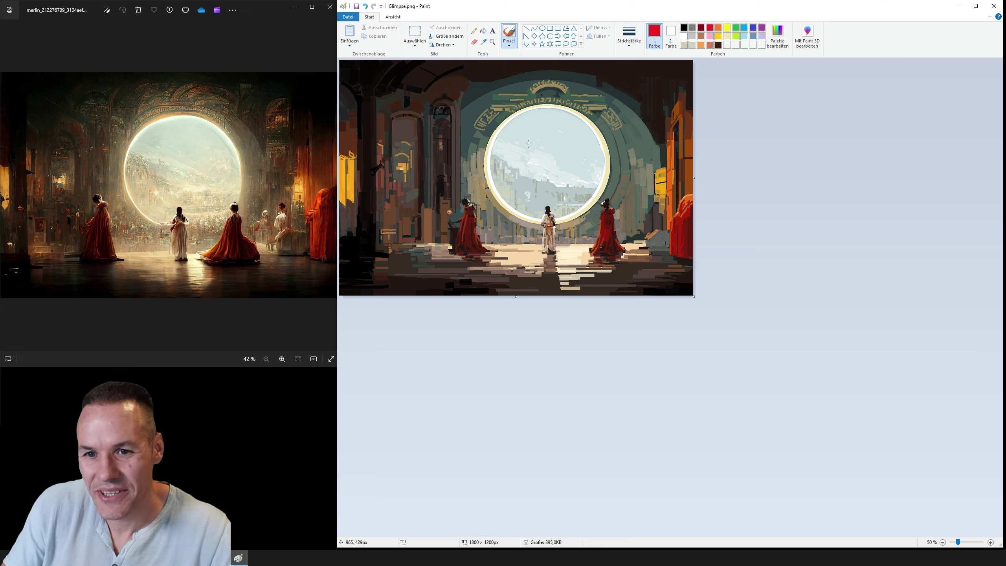
- Draw red guide strokes around the portal and beside the three robed figures, and undo them
mouse_move(514, 114)
mouse_down()
mouse_move(488, 158)
mouse_move(583, 217)
mouse_move(517, 128)
mouse_up()
mouse_move(551, 221)
mouse_down()
mouse_move(555, 254)
mouse_move(561, 219)
mouse_move(602, 257)
mouse_move(619, 223)
mouse_up()
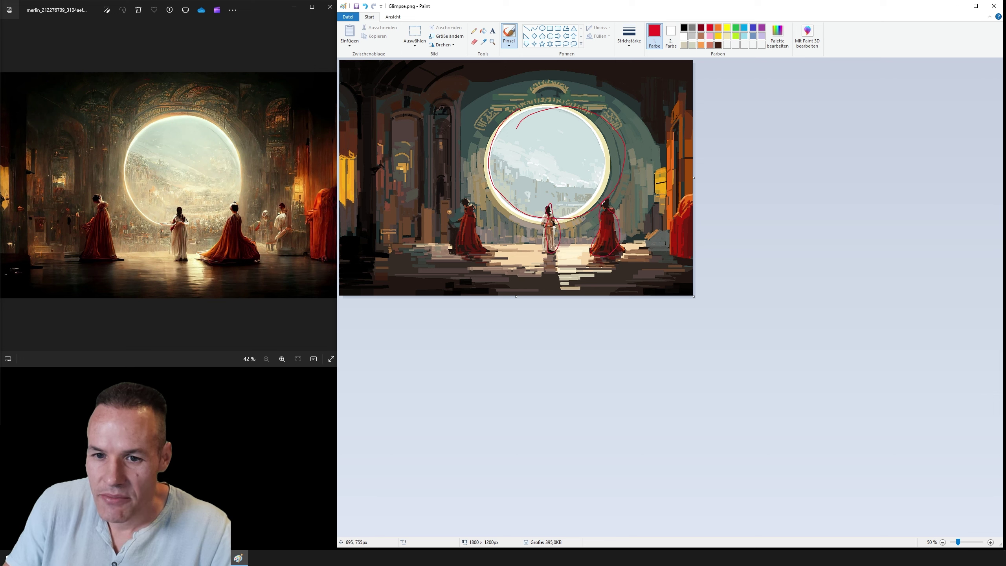
drag(466, 210, 479, 208)
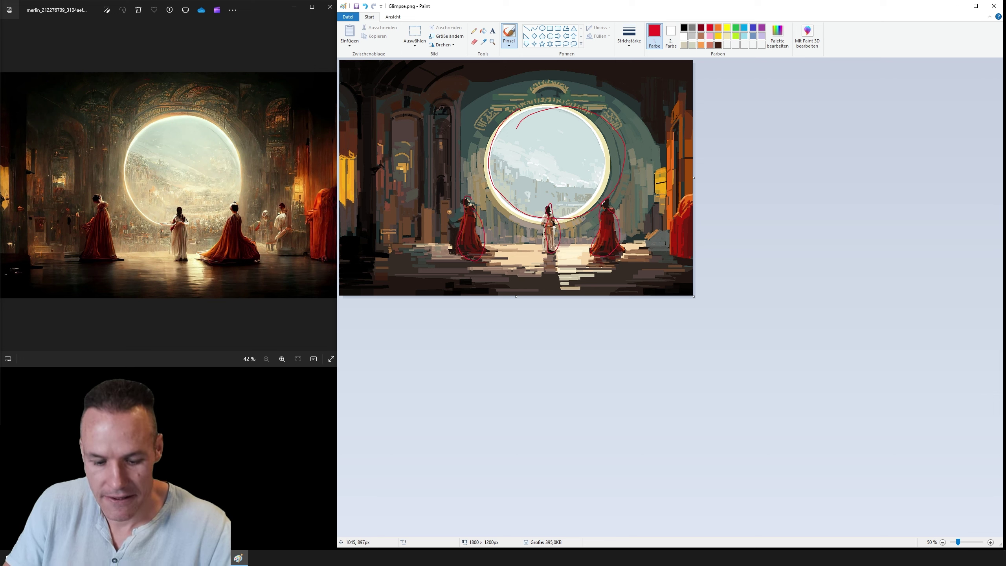
key(ctrl+z)
key(ctrl+z)
key(ctrl+z)
key(ctrl+z)
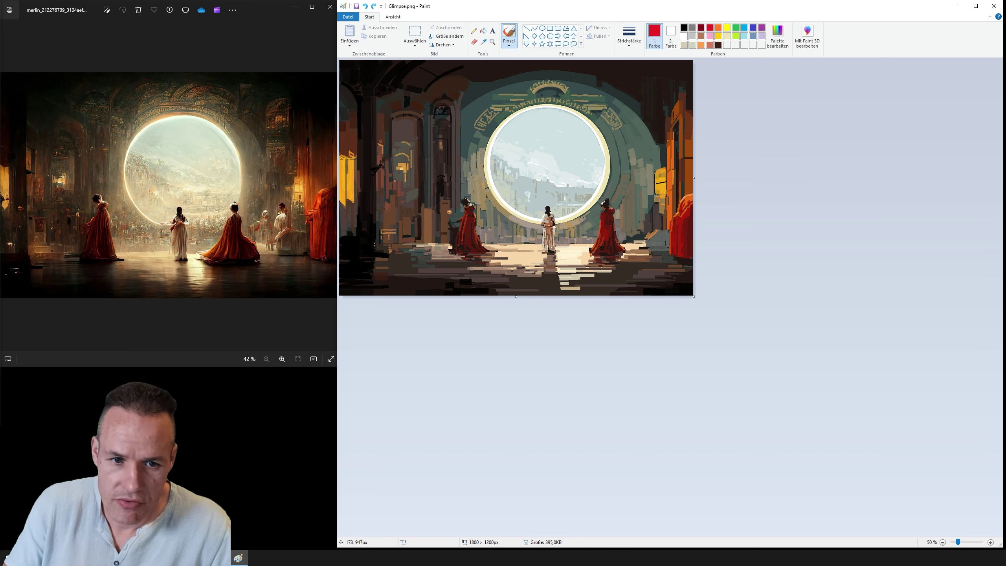
- Mark the composition with a red line across the floor's back edge, an outline around the portal and vertical lines along the pillars
drag(374, 245, 714, 245)
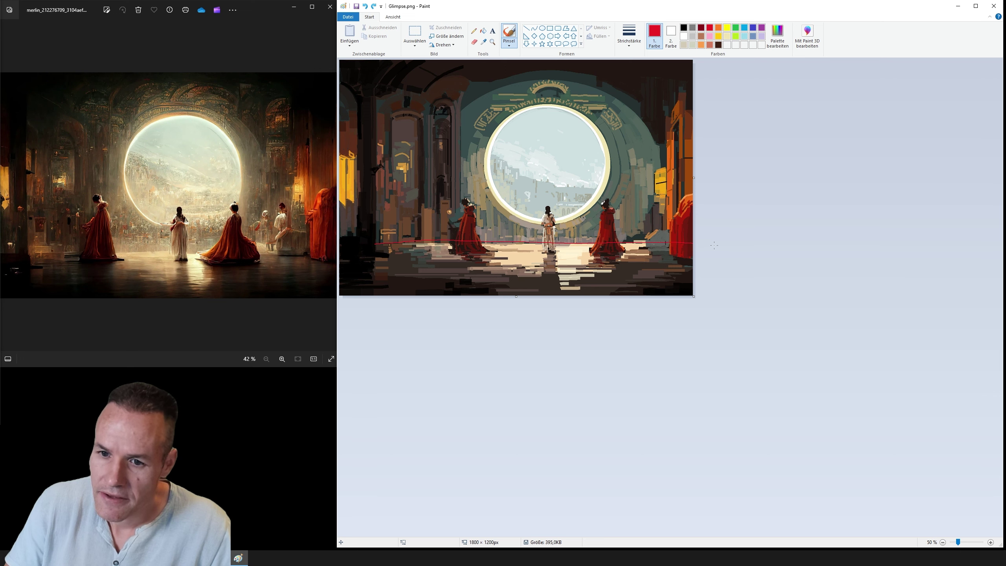
mouse_move(560, 106)
mouse_down()
mouse_move(525, 109)
mouse_move(485, 153)
mouse_move(511, 213)
mouse_move(593, 206)
mouse_move(597, 134)
mouse_move(552, 105)
mouse_up()
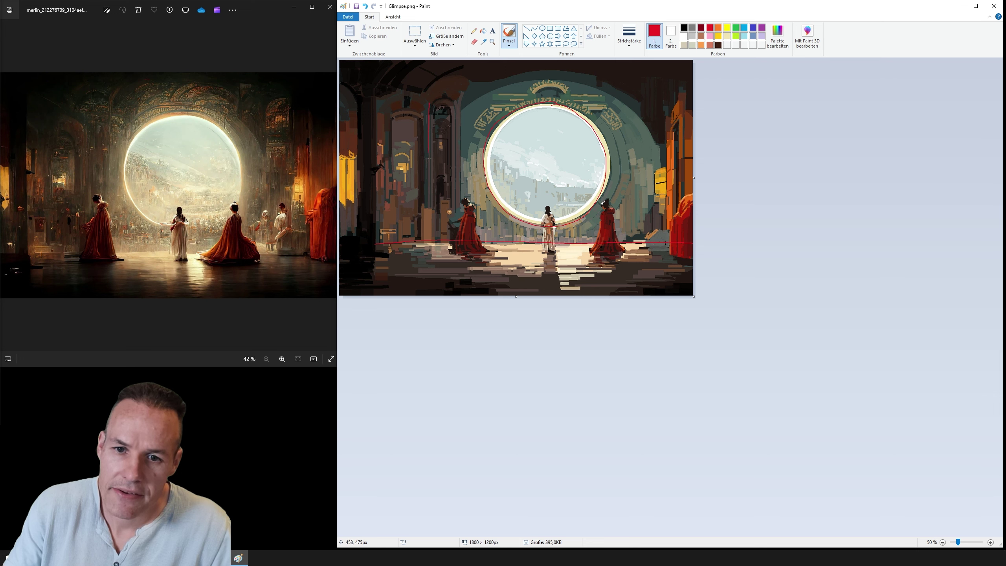
drag(428, 158, 428, 238)
mouse_move(418, 104)
mouse_down()
mouse_move(418, 238)
mouse_move(391, 230)
mouse_up()
mouse_move(372, 100)
mouse_down()
mouse_move(372, 246)
mouse_move(361, 244)
mouse_up()
drag(669, 116, 669, 181)
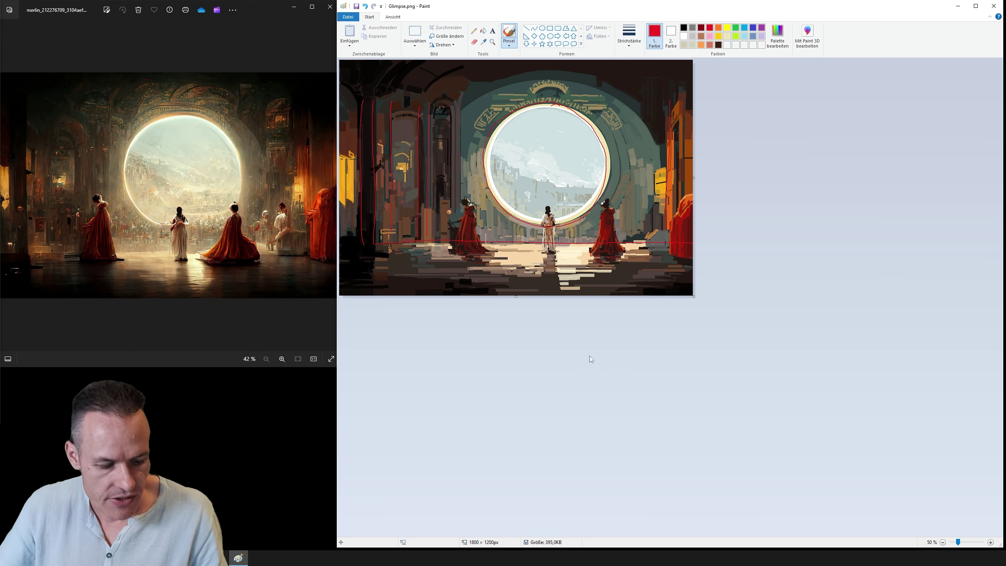
- Undo all the red composition guide lines
key(ctrl+z)
key(ctrl+z)
key(ctrl+z)
key(ctrl+z)
key(ctrl+z)
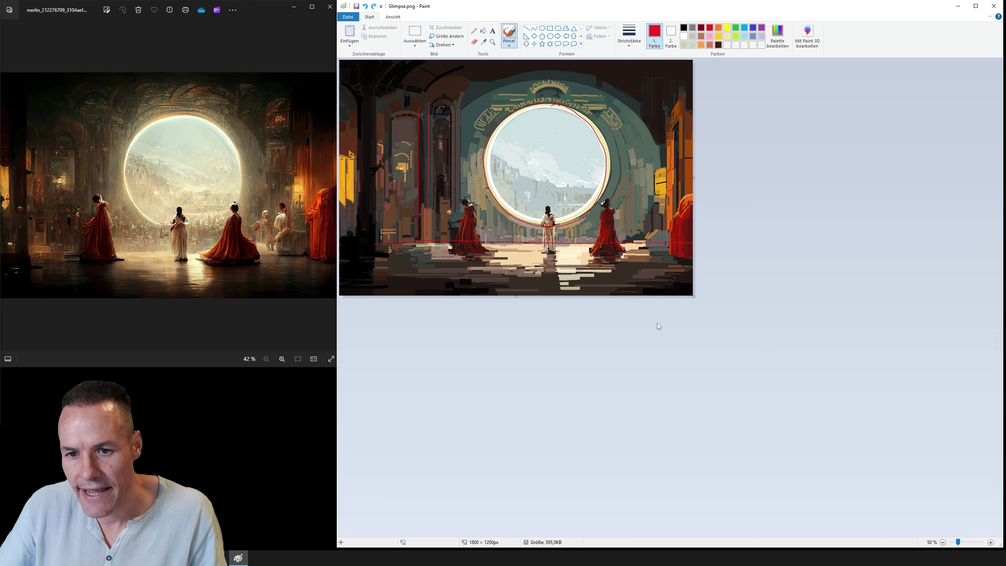
key(ctrl+z)
key(ctrl+z)
key(ctrl+z)
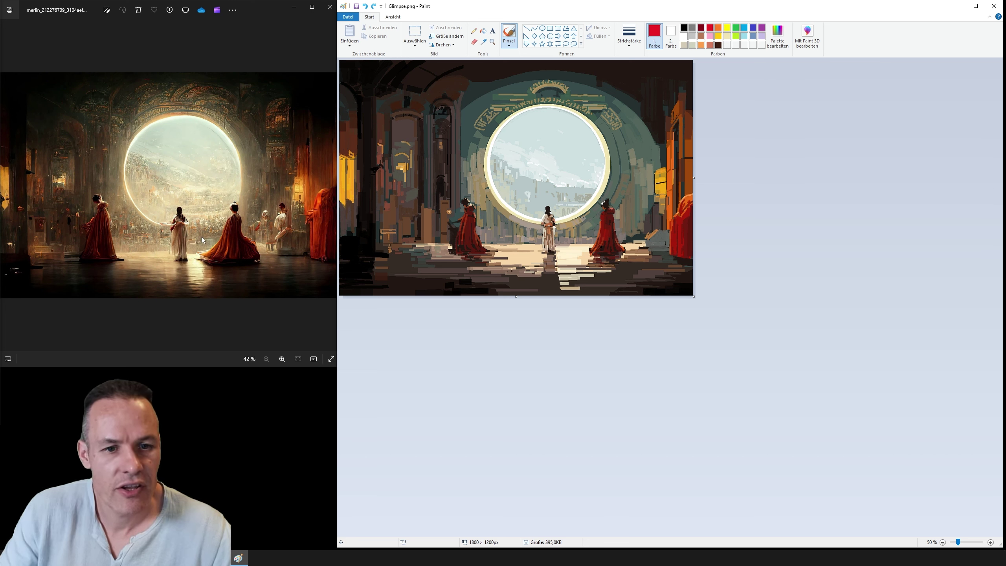
click(207, 217)
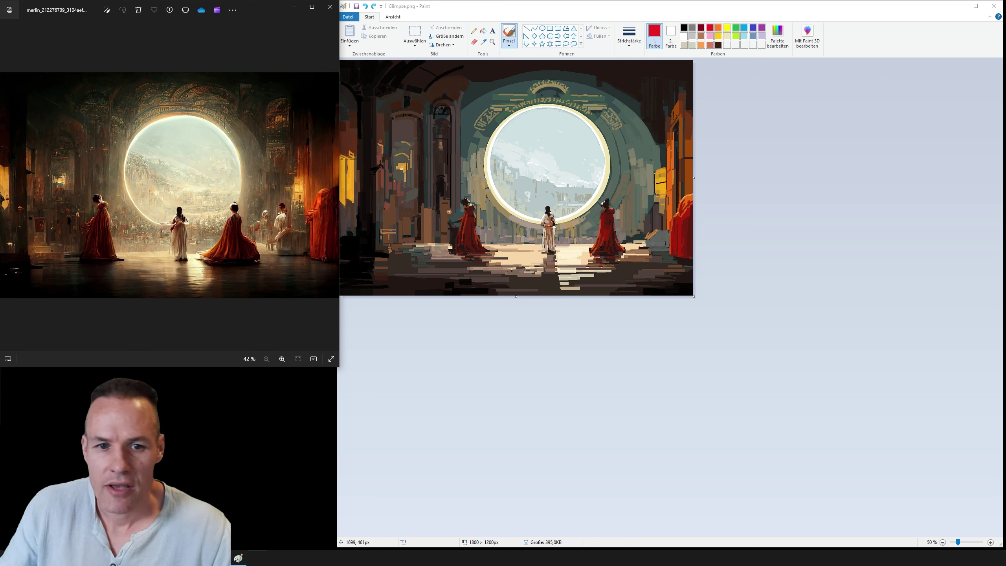
click(556, 232)
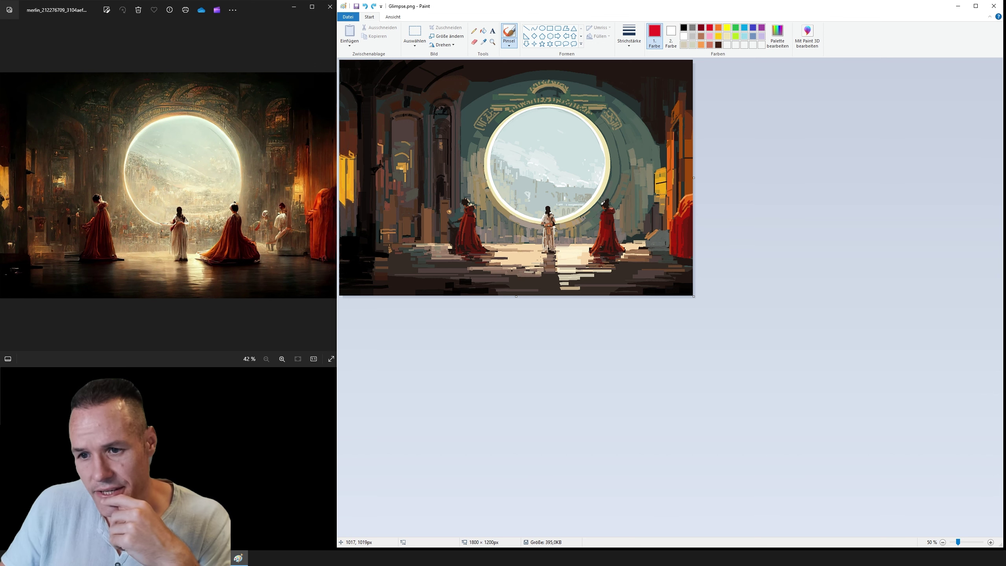
- Zoom the painting to 100 %
click(991, 542)
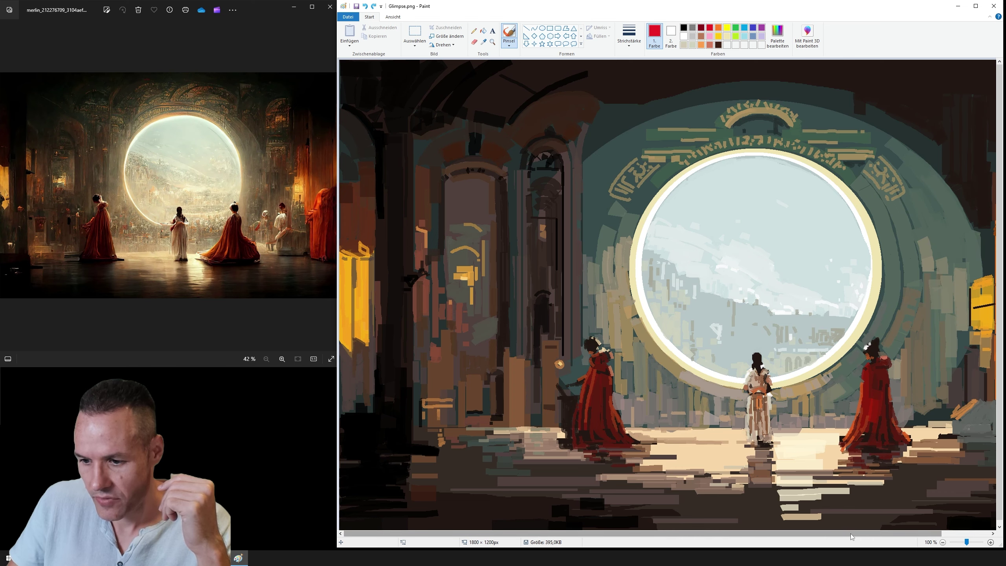
drag(852, 534, 904, 539)
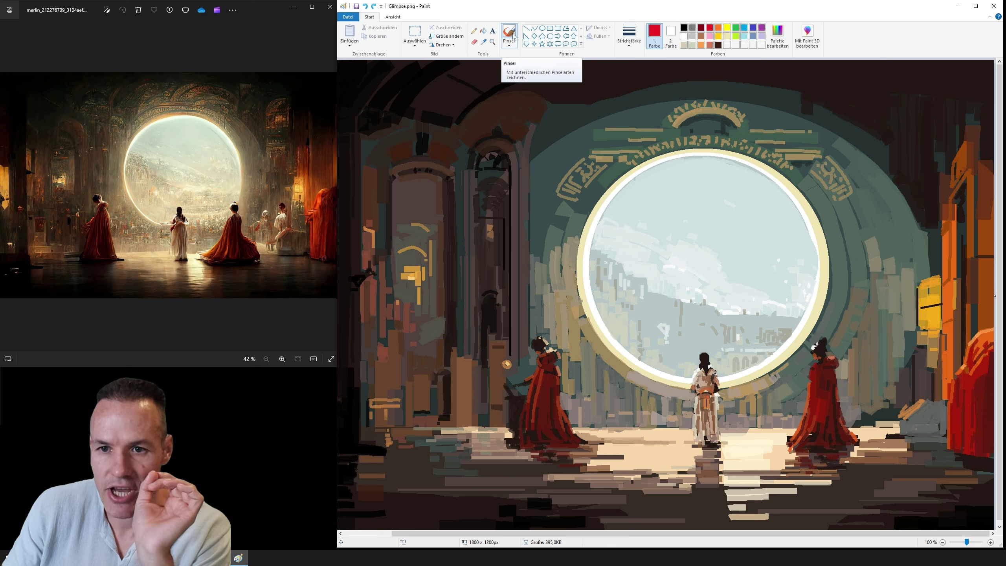
click(511, 45)
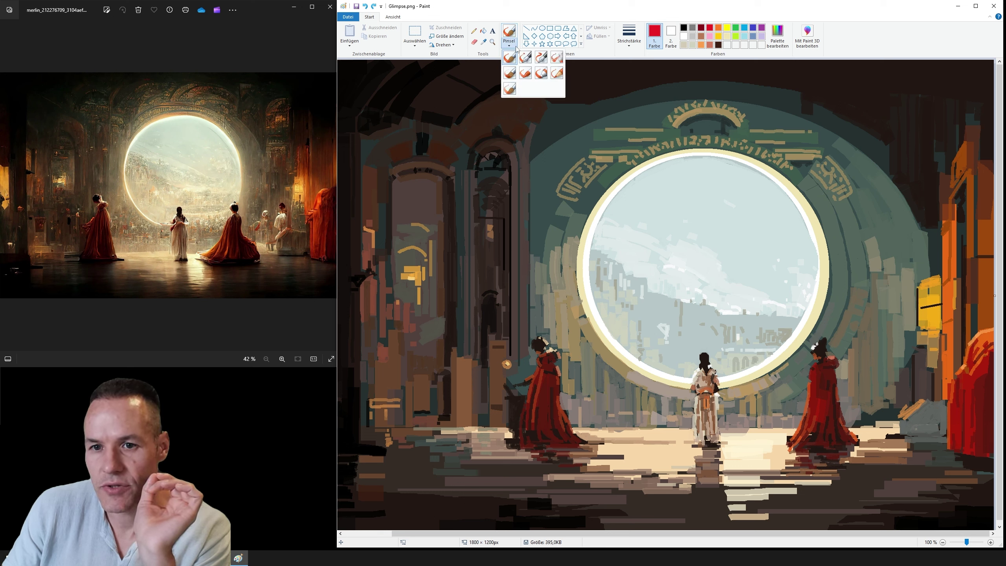
click(576, 15)
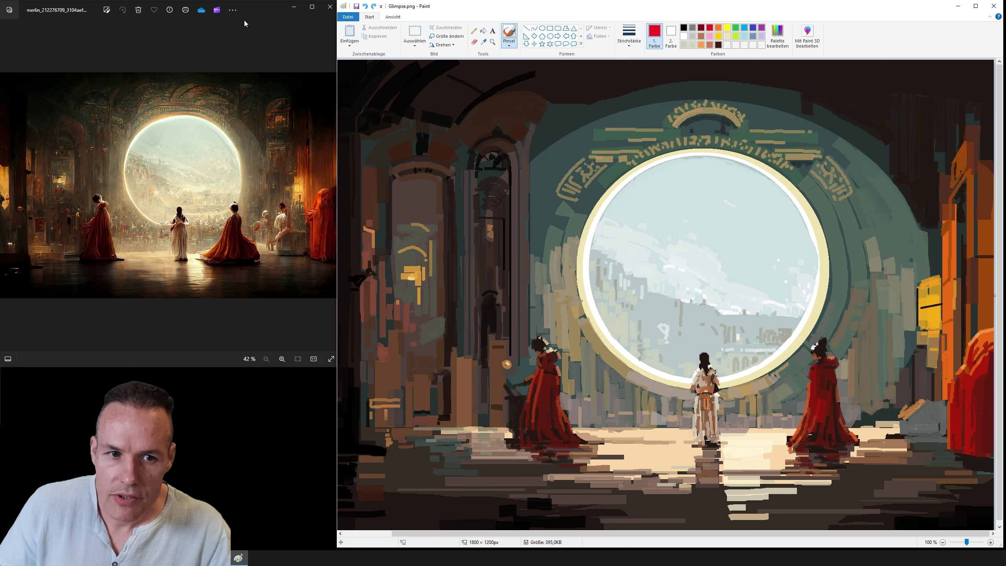
- Minimise the reference image window and widen the painting window until the whole canvas fits
click(294, 6)
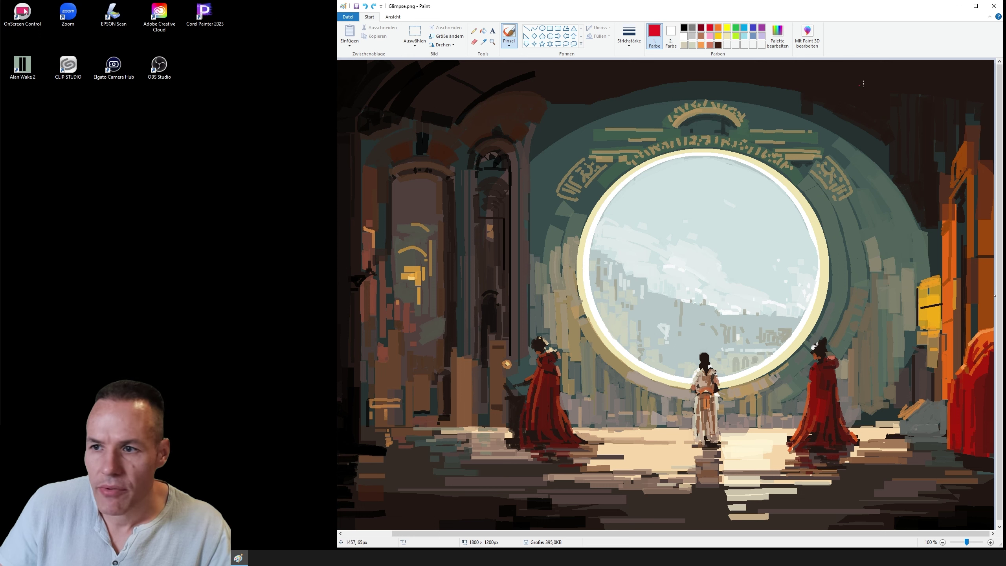
click(977, 7)
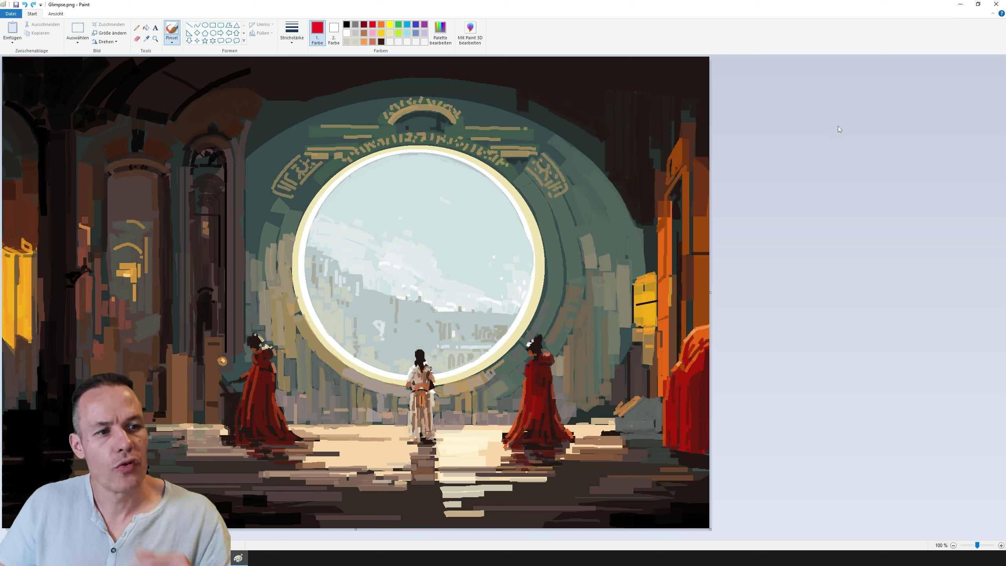
click(978, 5)
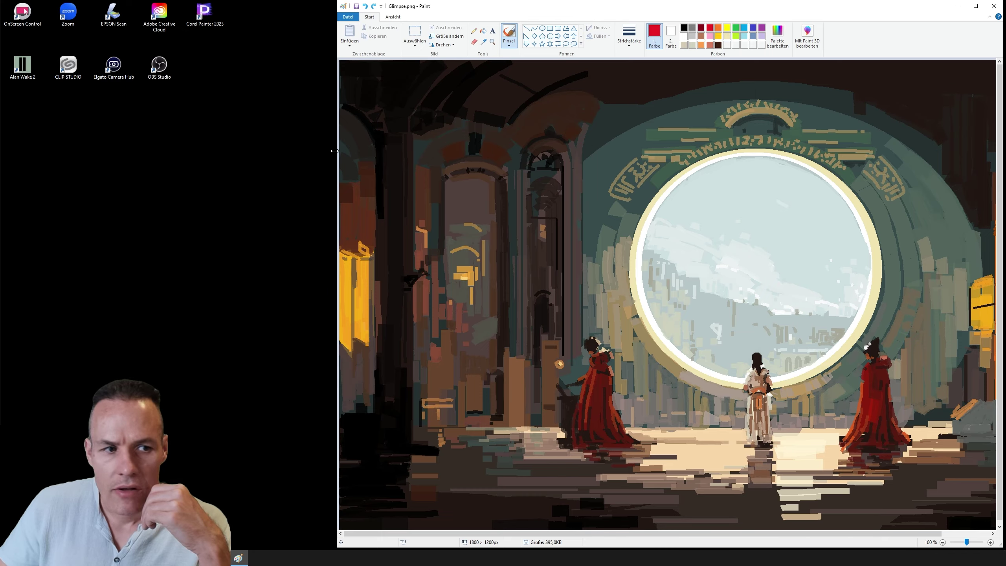
mouse_move(336, 153)
mouse_down()
mouse_move(180, 167)
mouse_move(245, 167)
mouse_up()
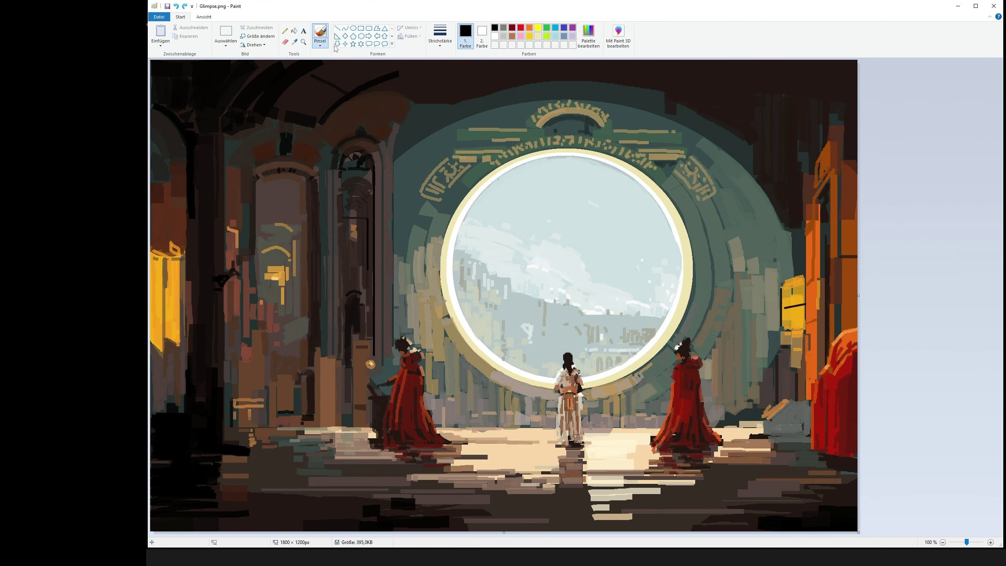
- Sample brown tones from the white-robed figure and paint fold strokes down the skirt of its robe
click(580, 375)
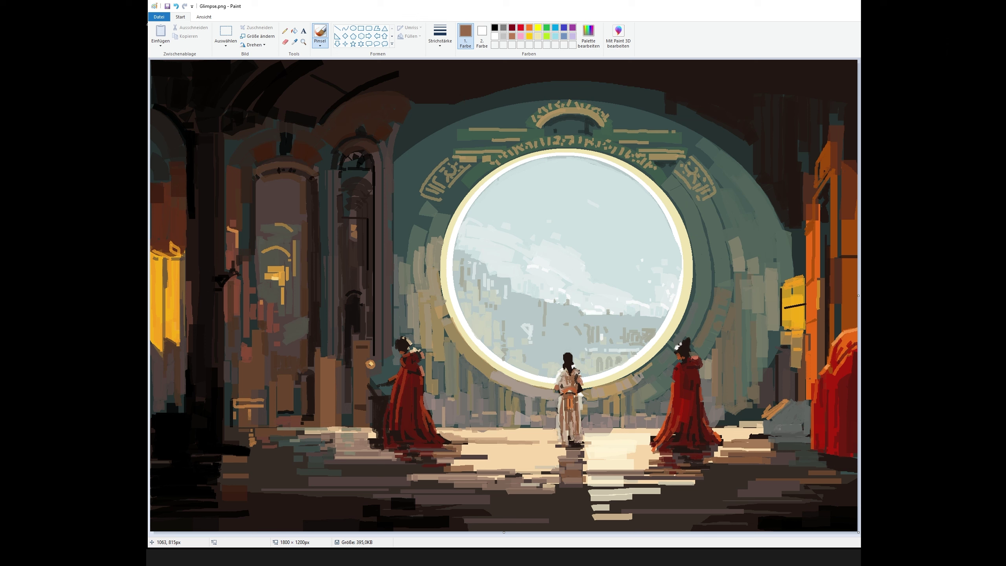
click(294, 42)
click(567, 383)
click(580, 417)
mouse_move(563, 428)
mouse_down()
mouse_move(572, 441)
mouse_move(578, 396)
mouse_up()
click(295, 42)
click(572, 429)
- Sample dark and skin tones to refine the hair, shoulders and arms of the white-robed figure
click(295, 42)
click(569, 367)
click(294, 42)
click(578, 384)
click(294, 42)
click(576, 401)
drag(574, 385, 577, 371)
click(560, 376)
drag(571, 376, 568, 372)
click(573, 425)
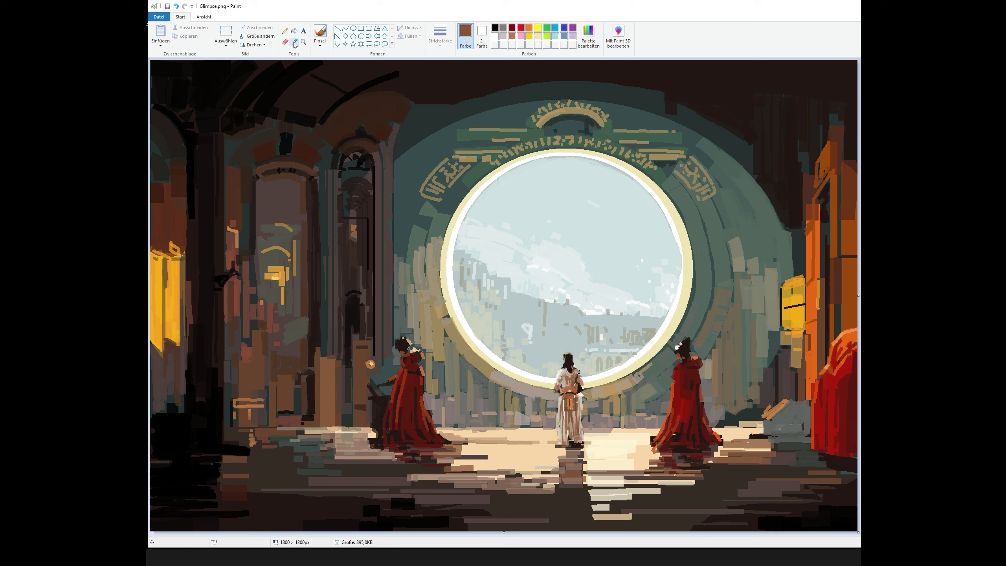
click(577, 435)
- Add white highlights along the edges, hem and arm of the central figure's robe and on the floor at its feet
click(495, 36)
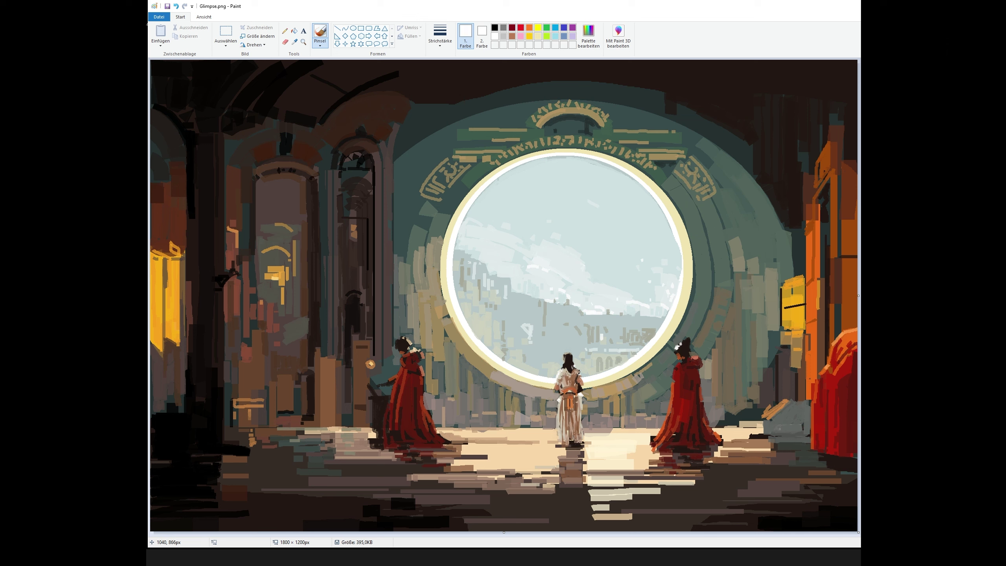
drag(560, 398, 557, 439)
click(572, 439)
click(574, 445)
drag(577, 379, 577, 387)
drag(582, 444, 588, 453)
click(579, 452)
- Sample the cream floor reflection and dab light strokes across the lit floor around the central and right figures
key(i)
click(594, 470)
click(548, 441)
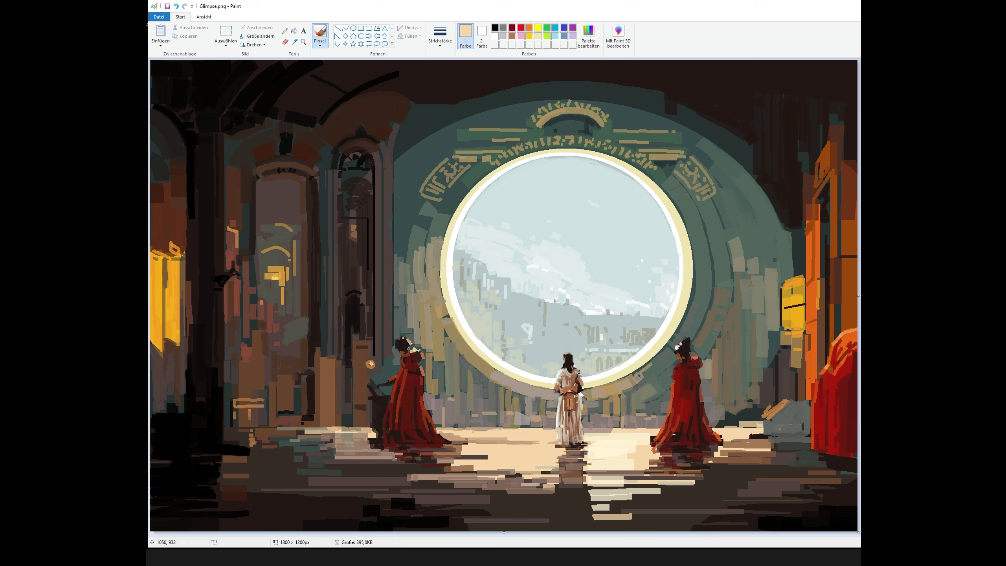
drag(610, 432, 587, 432)
click(594, 452)
drag(655, 435, 650, 440)
click(727, 436)
mouse_move(718, 433)
mouse_down()
mouse_move(778, 441)
mouse_move(748, 437)
mouse_up()
click(628, 441)
click(582, 371)
- Sample red and dark brown tones from the left figure's robe and paint its folds and trailing hem
click(404, 398)
key(i)
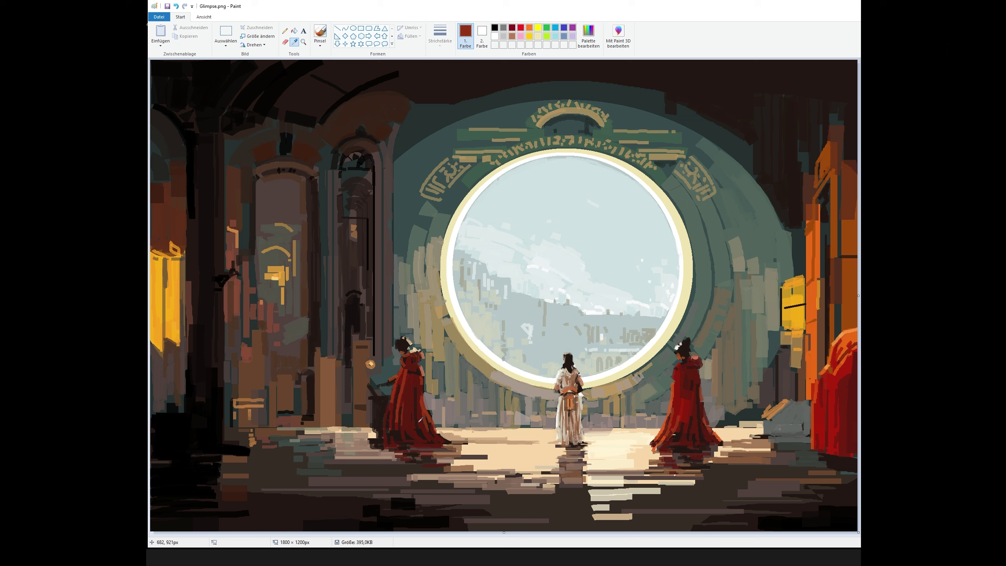
click(429, 433)
drag(428, 433, 444, 439)
key(i)
click(395, 418)
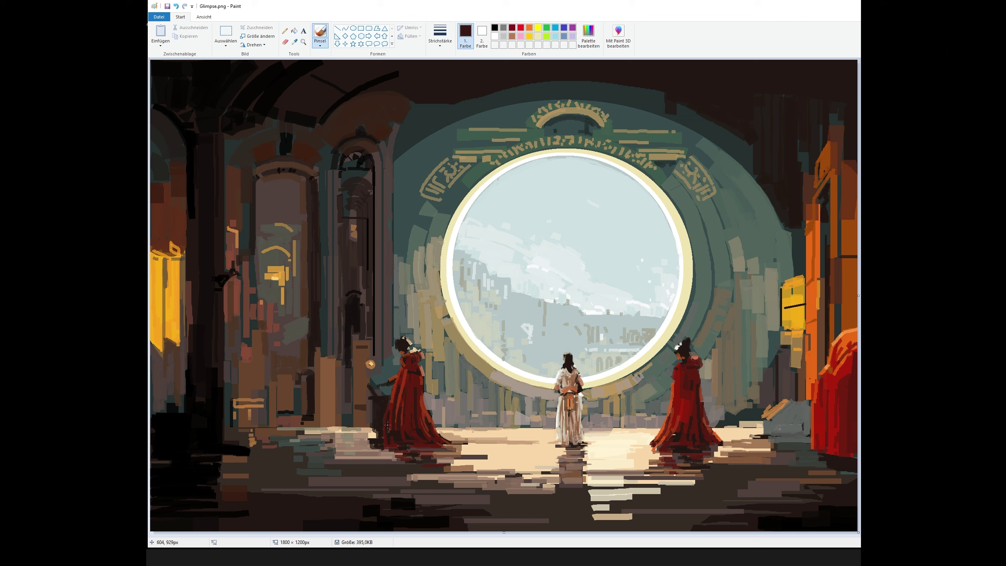
key(i)
click(400, 400)
- Sample nearby tones and refine the hair, neck and collar of the left red-robed figure
key(i)
click(422, 353)
key(i)
click(401, 355)
key(i)
click(405, 344)
- Add light strokes to the dark stand beside the left red-robed figure and touch up the robe's outer edge
key(i)
click(362, 438)
drag(371, 386, 380, 396)
key(i)
click(414, 350)
drag(426, 411, 437, 430)
key(i)
click(403, 441)
drag(390, 448, 380, 451)
key(ctrl+z)
- Sample nearby tones and refine the small glowing orb beside the left red-robed figure
click(294, 41)
click(372, 362)
drag(365, 363, 370, 369)
click(294, 42)
click(374, 350)
click(294, 41)
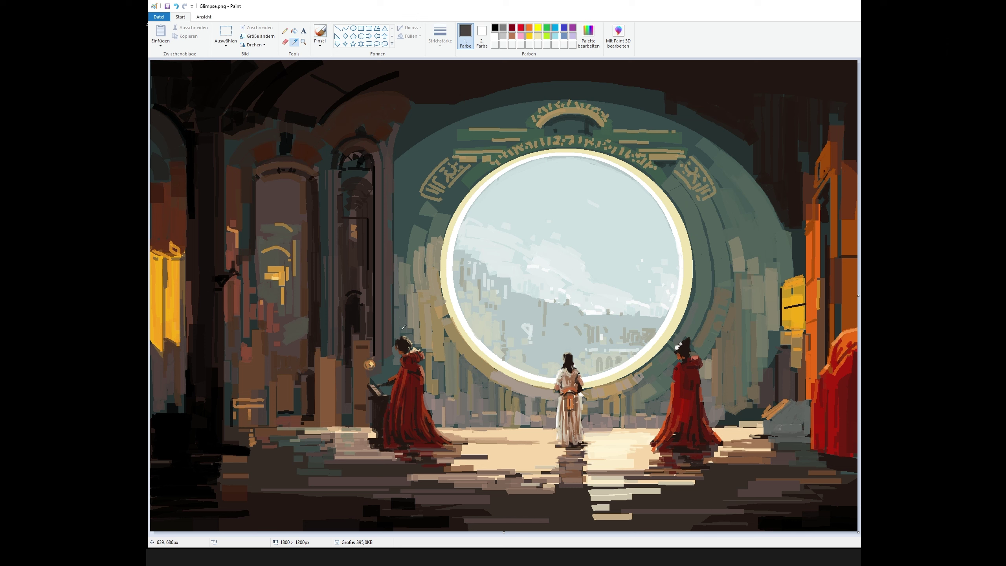
click(371, 363)
- Sample dark and red tones from the right red-robed figure and paint the shoulders, folds and lower part of its robe
click(294, 41)
click(683, 352)
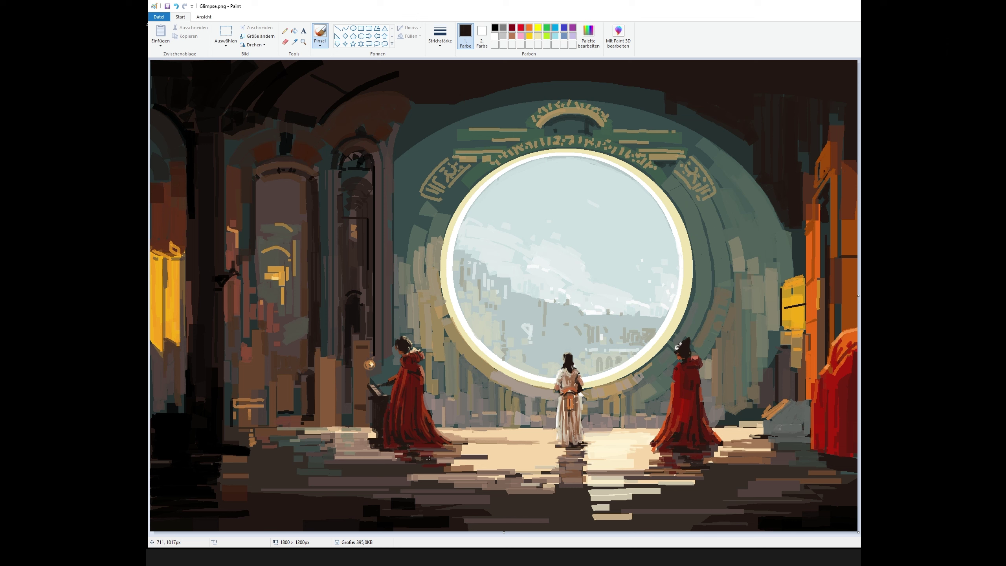
click(683, 427)
click(700, 358)
click(676, 359)
click(673, 400)
click(674, 397)
click(668, 423)
click(685, 446)
drag(704, 420, 709, 427)
- Sample a nearby tone and refine both ends of the right figure's trailing hem on the floor
click(294, 42)
click(668, 445)
drag(659, 450, 653, 455)
click(722, 443)
- Sample nearby tones and touch up the head of the right red-robed figure and the wall around it
click(495, 36)
click(294, 42)
click(702, 333)
mouse_move(691, 338)
mouse_down()
mouse_move(778, 320)
mouse_move(679, 323)
mouse_up()
click(320, 44)
click(357, 77)
click(295, 43)
click(685, 347)
key(ctrl+z)
- Draw a thin dark horizontal line across the wall on both sides of the portal at about its mid-height
click(337, 28)
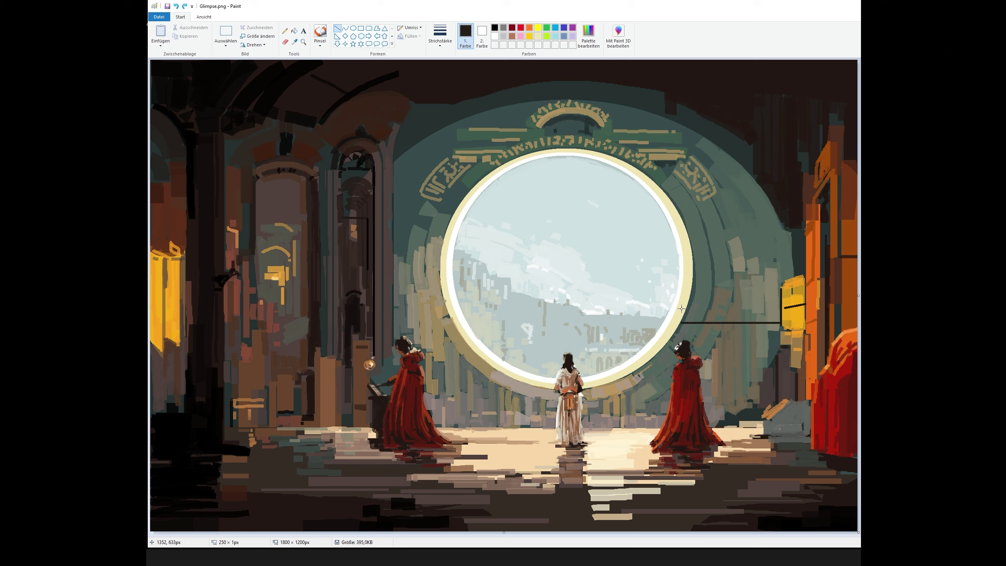
drag(695, 274, 799, 274)
key(ctrl+z)
key(ctrl+z)
drag(694, 271, 394, 271)
key(ctrl+z)
drag(798, 197, 797, 187)
- Sample a grey-green wall tone and paint short joint marks across the portal's rim where the horizontal wall lines meet it
click(320, 32)
click(294, 43)
click(699, 278)
drag(692, 272, 684, 277)
drag(441, 272, 446, 276)
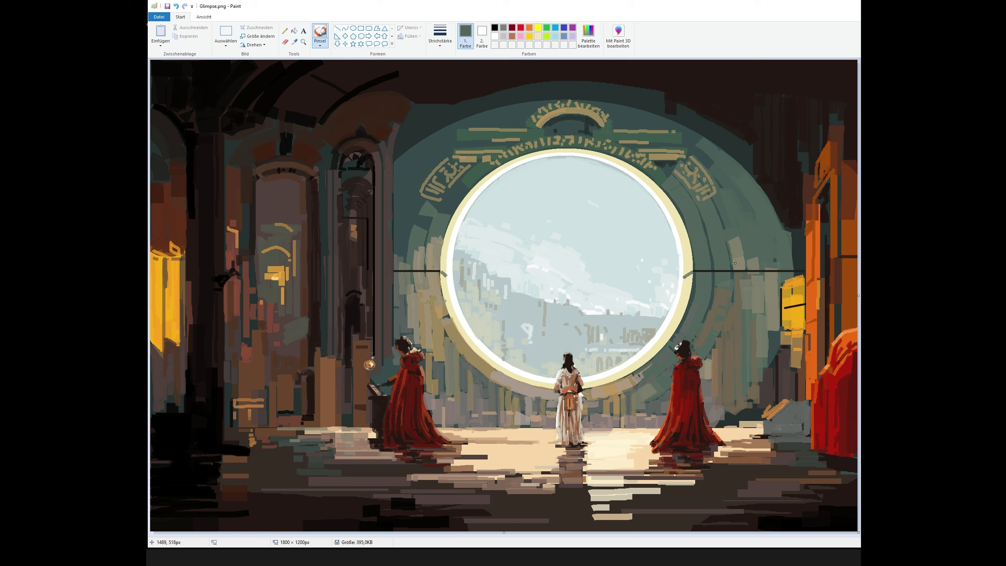
- Sample a wall tone beside the portal and paint soft strokes along the horizontal wall lines on both sides
click(538, 37)
click(294, 42)
click(707, 266)
drag(734, 269, 783, 269)
drag(698, 274, 795, 273)
mouse_move(396, 273)
mouse_down()
mouse_move(613, 278)
mouse_move(453, 232)
mouse_move(552, 153)
mouse_up()
- Sample the portal view's blue-grey, mix a custom pale blue from it and soften the portal's upper rim with it
click(295, 42)
click(527, 305)
click(588, 37)
click(612, 283)
click(503, 333)
key(ctrl+z)
click(588, 37)
click(657, 239)
click(504, 333)
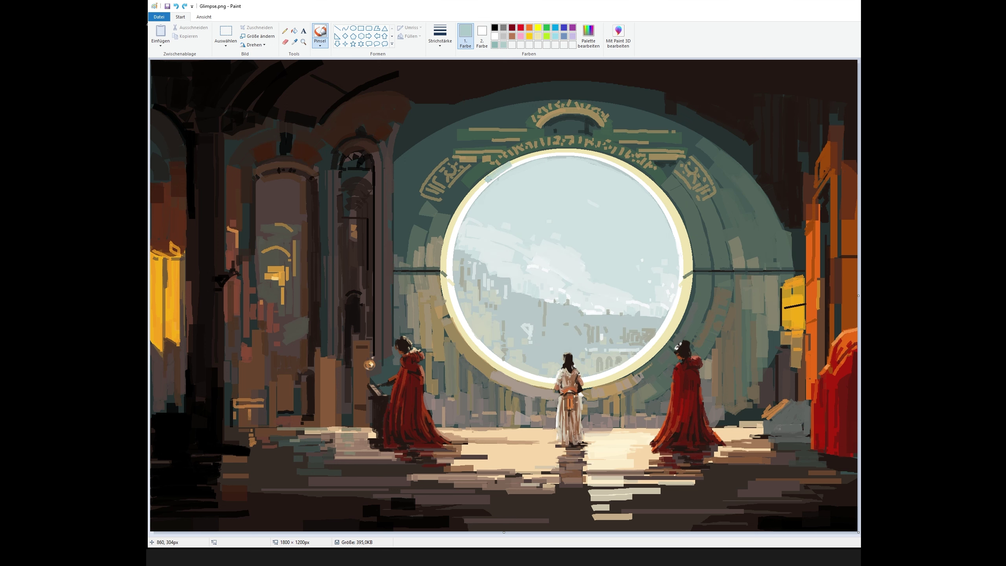
mouse_move(444, 258)
mouse_down()
mouse_move(502, 171)
mouse_move(572, 150)
mouse_move(652, 185)
mouse_move(685, 235)
mouse_move(645, 186)
mouse_move(680, 252)
mouse_up()
- Change the brush size, blend the portal's upper inner rim with a sampled pale sky blue, and save the picture
click(439, 36)
click(454, 76)
click(295, 42)
click(654, 196)
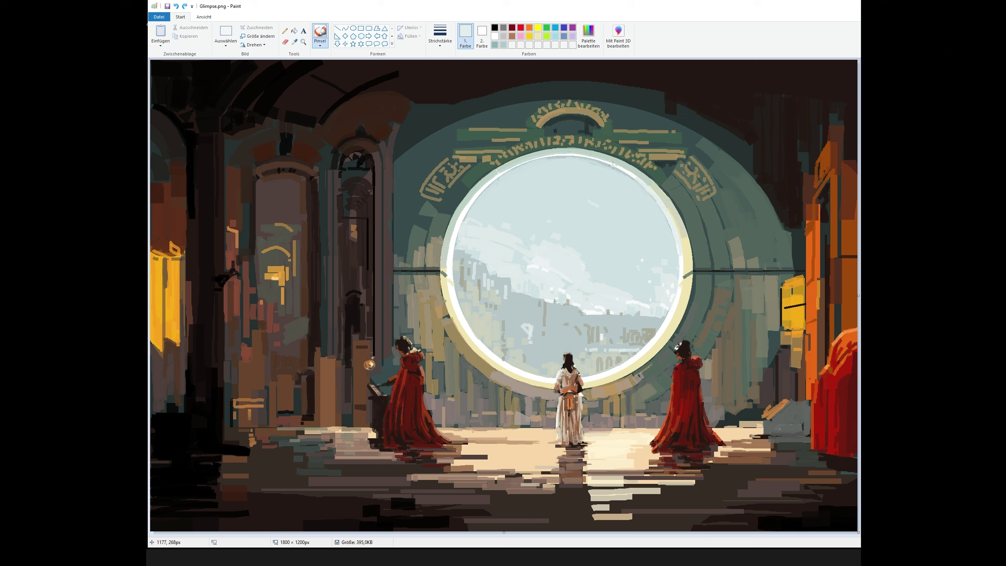
drag(613, 165, 636, 176)
drag(469, 208, 554, 154)
key(ctrl+s)
- Sample a warm beige from the floor and add light reflection strokes on both sides of the central figure's reflection
click(320, 32)
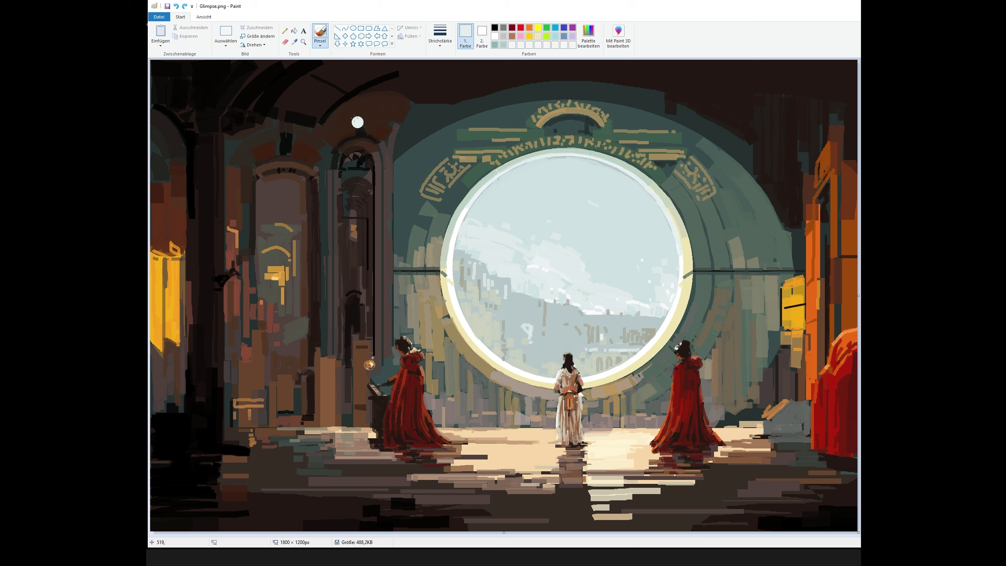
click(295, 42)
click(496, 456)
drag(490, 458, 467, 467)
drag(650, 460, 628, 456)
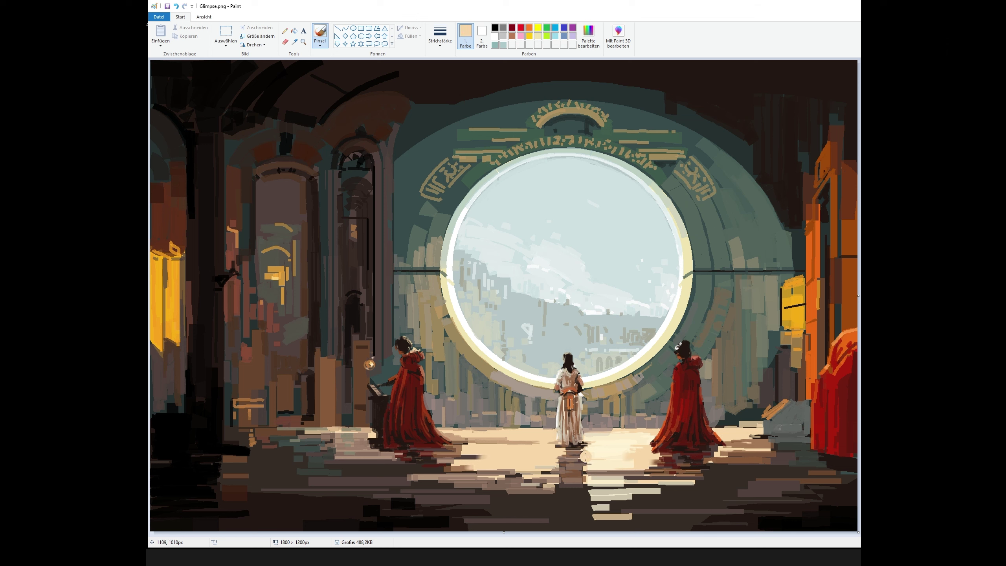
- Sample a muted brown from the floor and scatter short horizontal strokes across the foreground floor
click(295, 42)
click(753, 486)
drag(745, 486, 723, 492)
drag(638, 516, 625, 516)
mouse_move(484, 500)
mouse_down()
mouse_move(495, 501)
mouse_move(481, 492)
mouse_up()
drag(403, 485, 416, 486)
drag(302, 484, 313, 483)
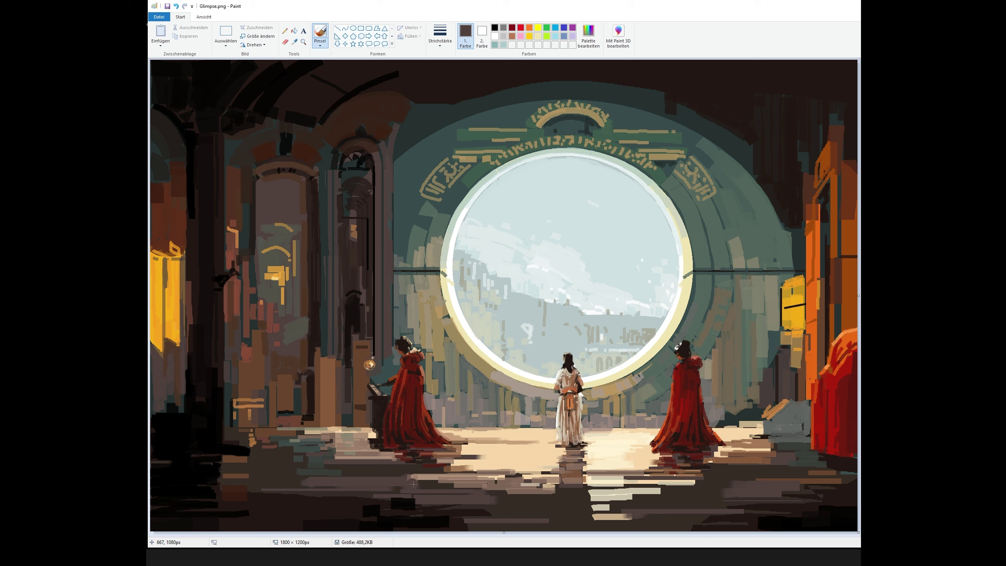
drag(774, 468, 798, 471)
drag(721, 469, 715, 468)
drag(710, 519, 699, 520)
- Sample a dark grey floor tone and add horizontal strokes near the left and right ends of the floor
click(295, 42)
click(329, 472)
mouse_move(337, 471)
mouse_down()
mouse_move(346, 470)
mouse_move(303, 460)
mouse_up()
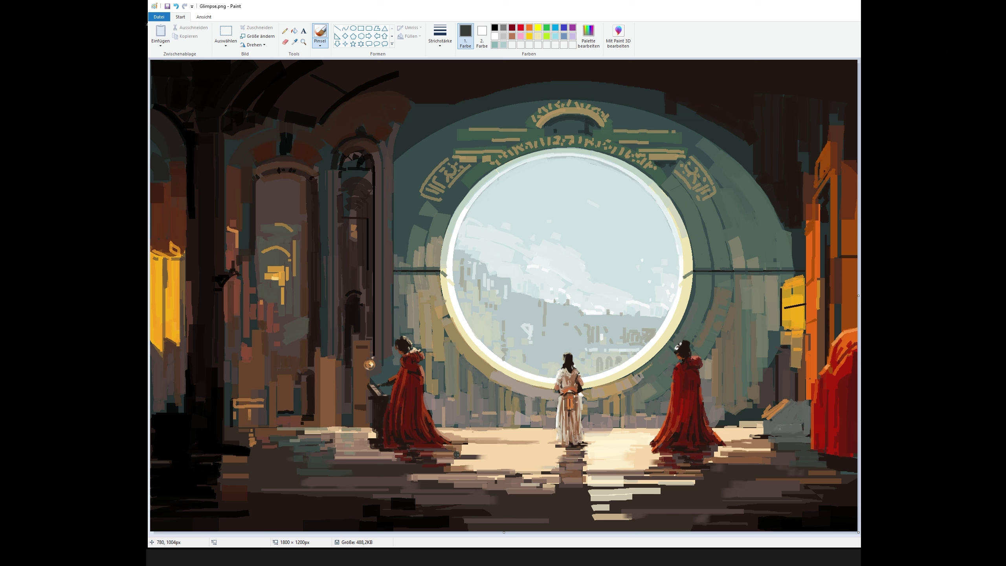
drag(846, 477, 839, 477)
- Sample the floor around the bright reflection and paint horizontal strokes that break up the central reflection and its edges
click(295, 42)
click(601, 491)
drag(598, 489, 665, 490)
drag(690, 484, 697, 484)
drag(638, 498, 583, 497)
drag(606, 508, 592, 486)
drag(623, 478, 629, 478)
drag(588, 510, 637, 519)
- Sample the tan of the lowest reflection and add tan highlight strokes across the central and left floor
click(294, 42)
click(610, 518)
drag(602, 511, 621, 492)
drag(676, 481, 697, 482)
drag(527, 477, 514, 475)
drag(463, 462, 448, 463)
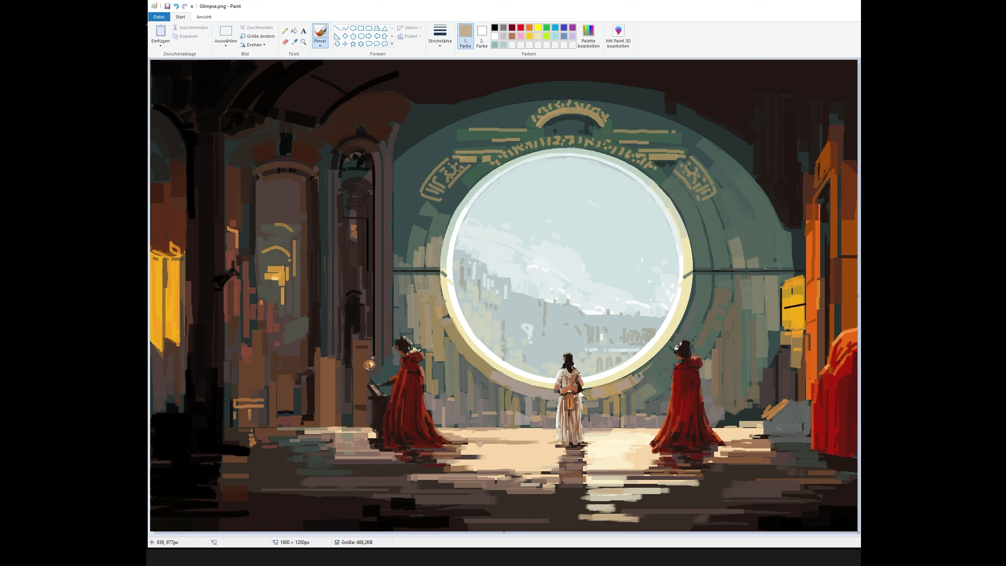
drag(334, 439, 362, 435)
- Sample mid and dark brown floor tones and add short strokes around the central reflection and the figures' shadows
click(295, 42)
click(562, 482)
mouse_move(553, 491)
mouse_down()
mouse_move(568, 490)
mouse_move(548, 497)
mouse_up()
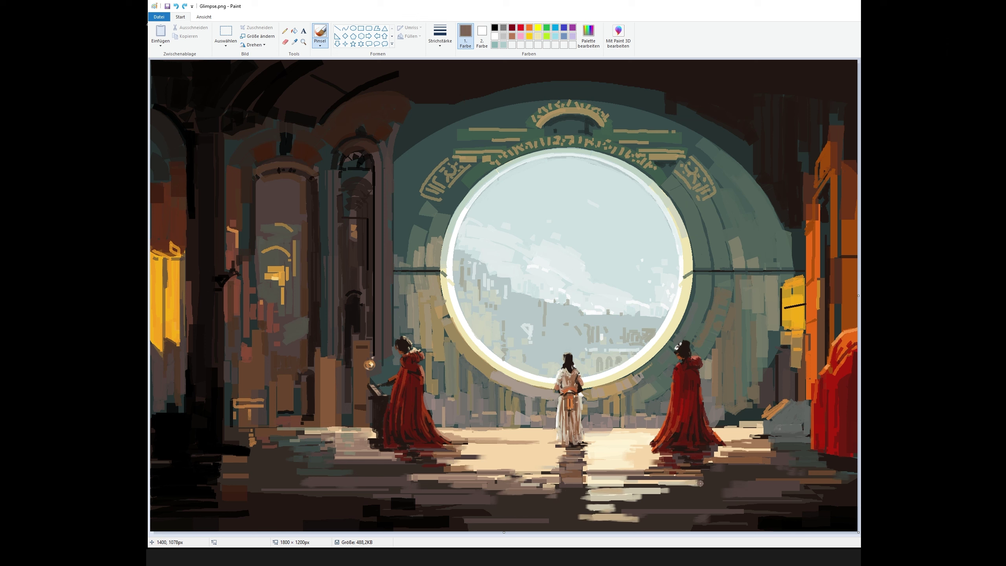
drag(701, 482, 687, 479)
key(ctrl+z)
click(295, 42)
click(453, 466)
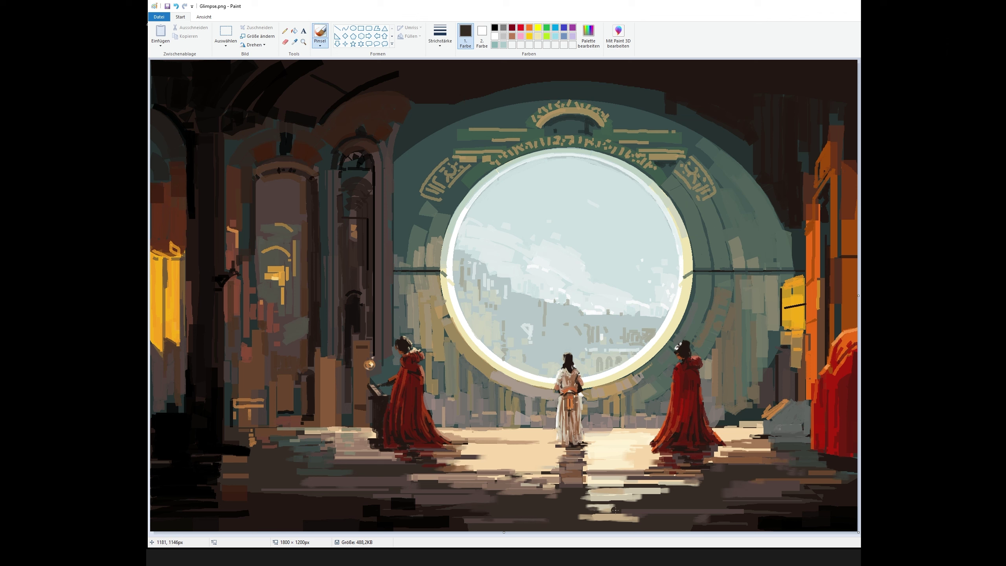
drag(694, 471, 712, 478)
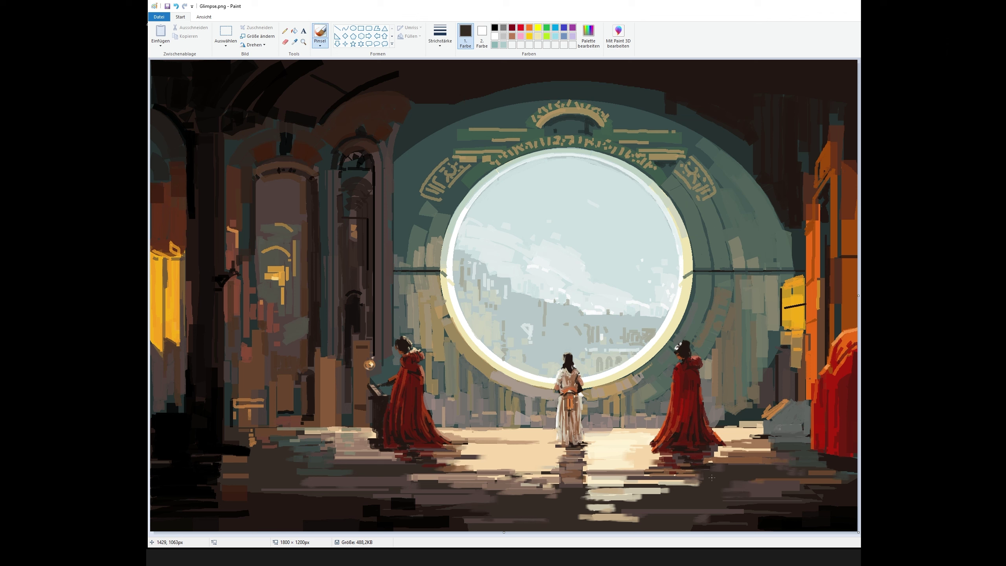
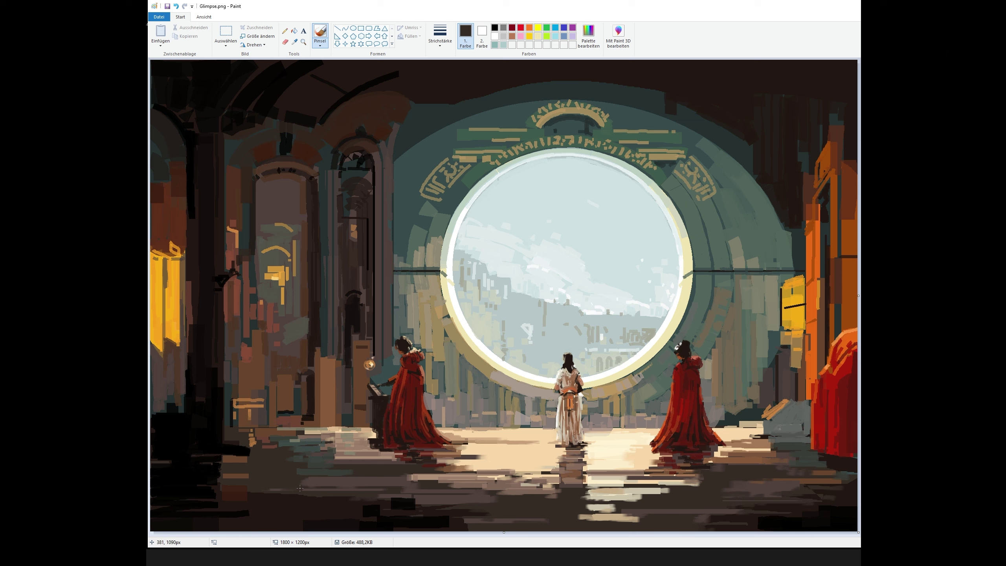
drag(282, 445, 287, 444)
- Paint black strokes over the dark left pillar, its base and the shadowed floor beside it
click(494, 27)
drag(234, 452, 194, 456)
drag(216, 353, 204, 399)
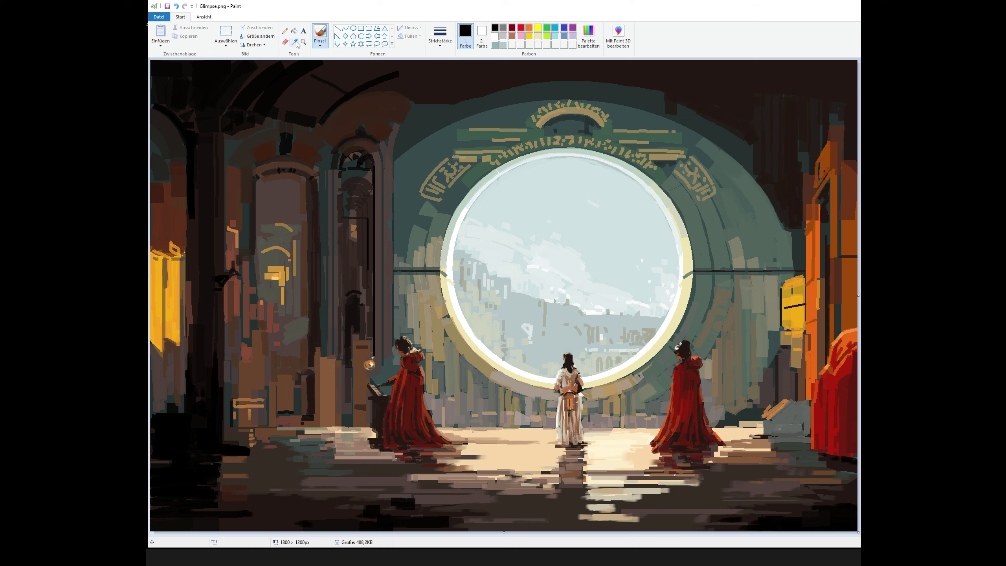
click(400, 465)
- Sample the bright cream floor tone and add thin highlights along the back edge of the lit floor
click(295, 41)
click(606, 448)
drag(540, 440, 559, 439)
drag(721, 438, 735, 438)
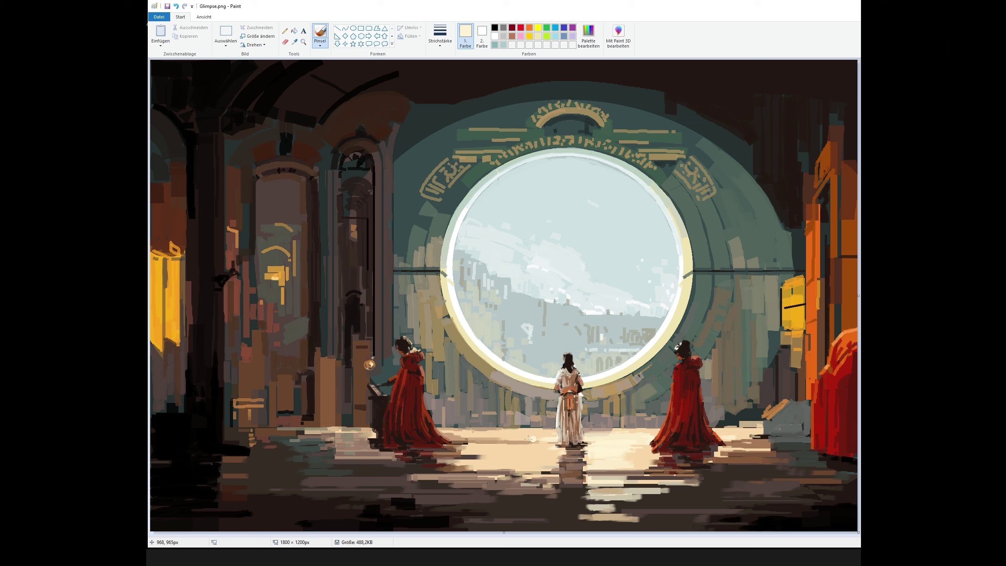
drag(521, 440, 535, 439)
key(ctrl+z)
- Sample dark tones from the arch and left pillar and paint a dark vertical divider through the left yellow window
click(295, 42)
click(323, 114)
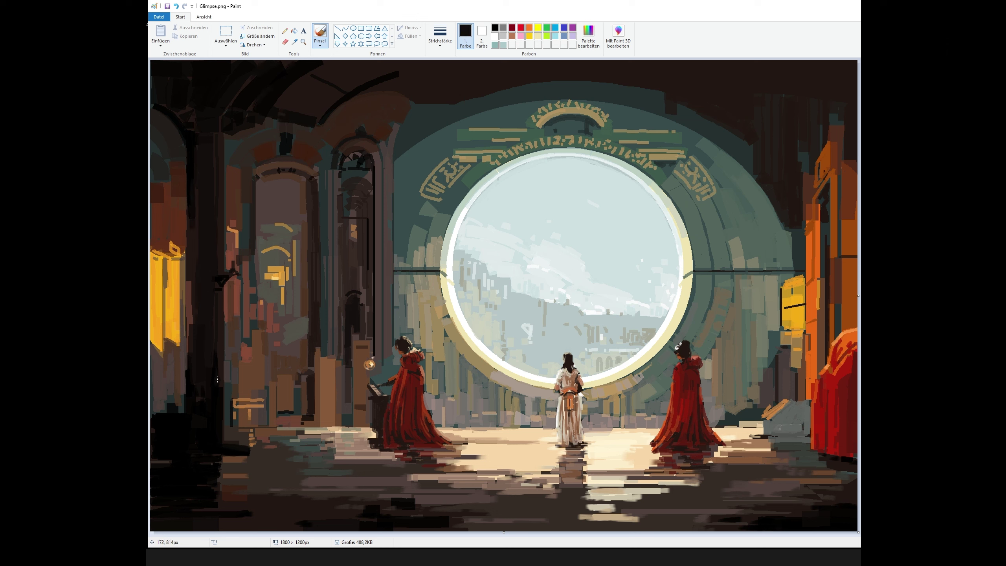
click(294, 42)
click(187, 273)
mouse_move(169, 263)
mouse_down()
mouse_move(168, 339)
mouse_move(169, 298)
mouse_up()
- Sample the near-black of the niche's top ornament and paint dark arched lines around the top of the left niche
click(294, 42)
click(286, 142)
drag(269, 185, 299, 186)
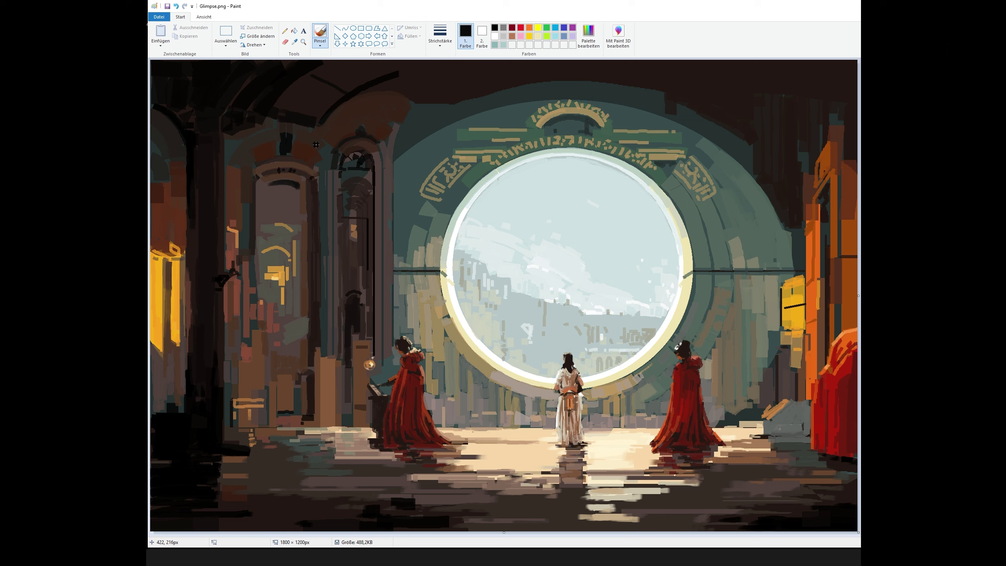
drag(261, 159, 281, 156)
drag(296, 156, 314, 161)
- Sample the portal's olive wall tone and a dark ornament tone, and add dark shading to the carvings above the portal
click(295, 41)
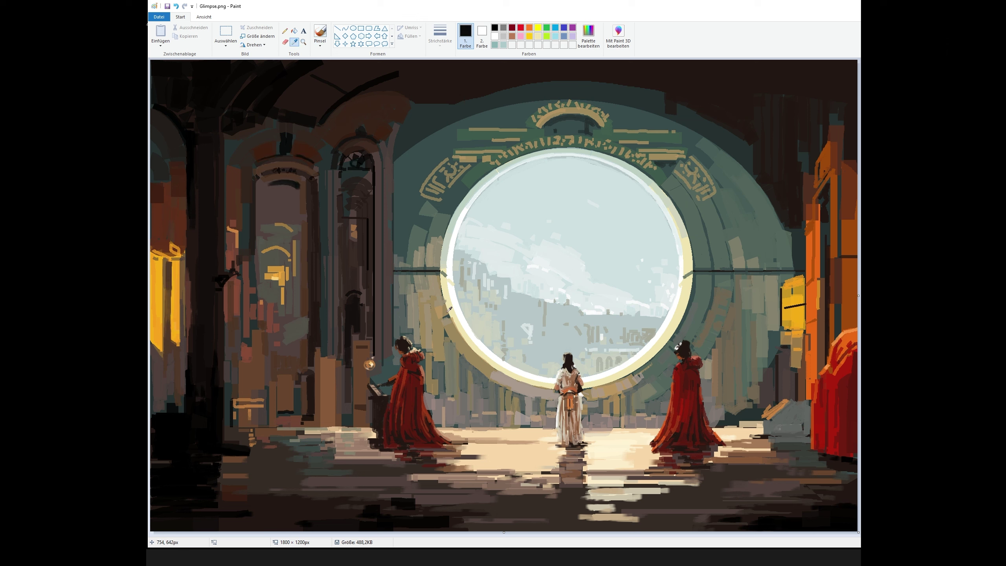
click(446, 334)
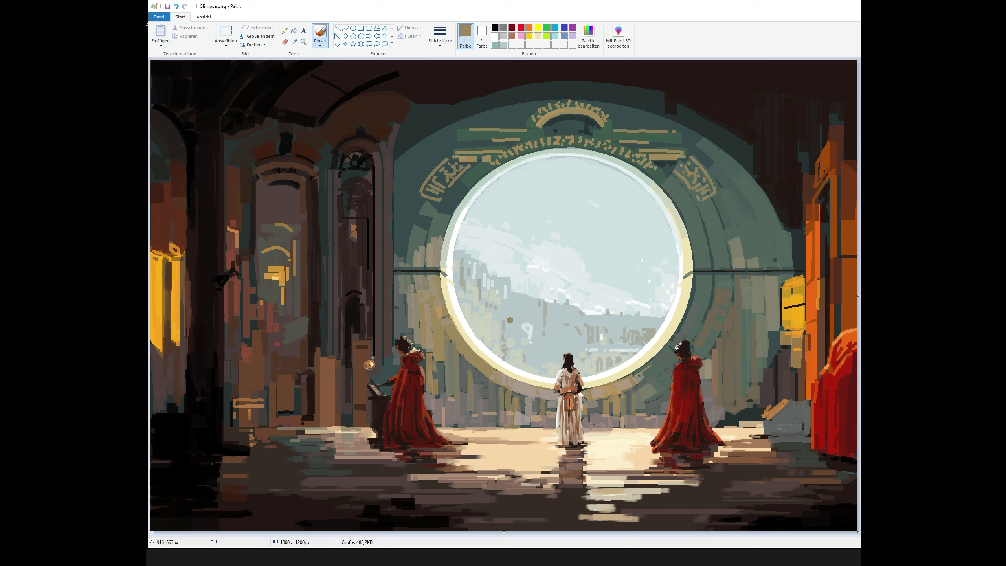
click(295, 42)
click(555, 131)
drag(473, 142, 503, 144)
drag(662, 148, 631, 145)
drag(551, 126, 560, 134)
- Sample brown and grey tones from the wall and paint vertical strokes on the lower wall beneath the portal's left side
click(294, 42)
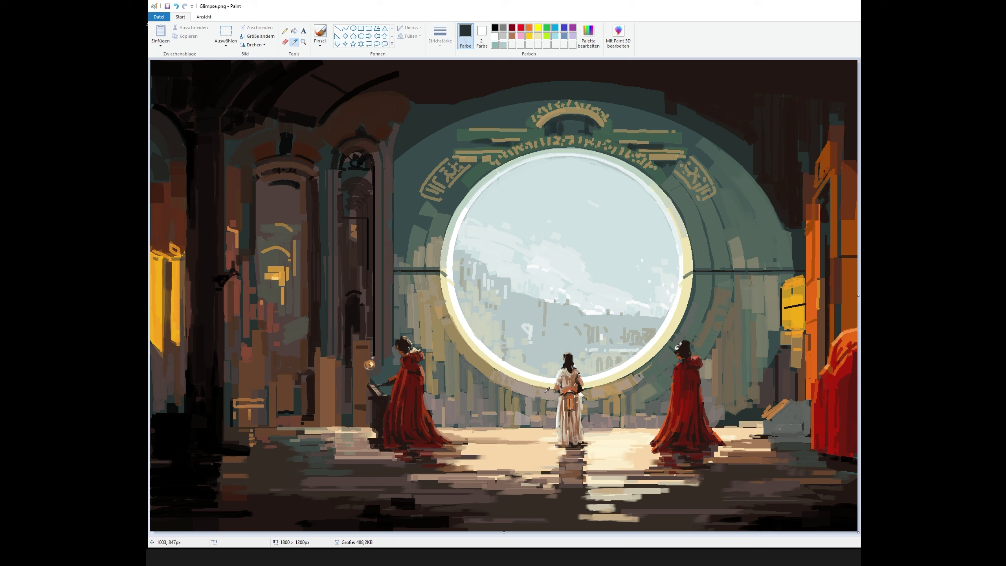
click(545, 393)
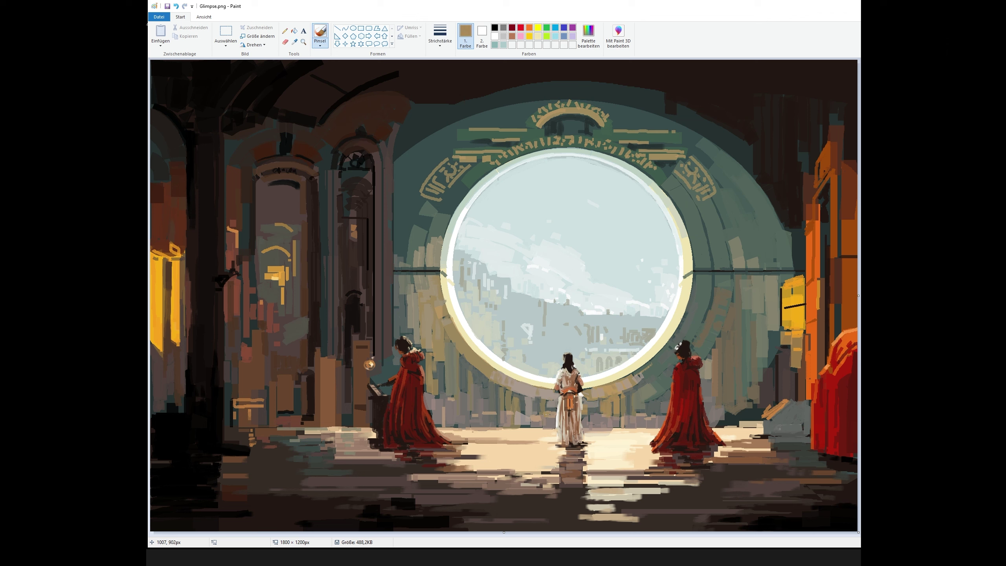
click(294, 42)
click(428, 361)
drag(442, 389, 442, 362)
click(294, 42)
click(477, 422)
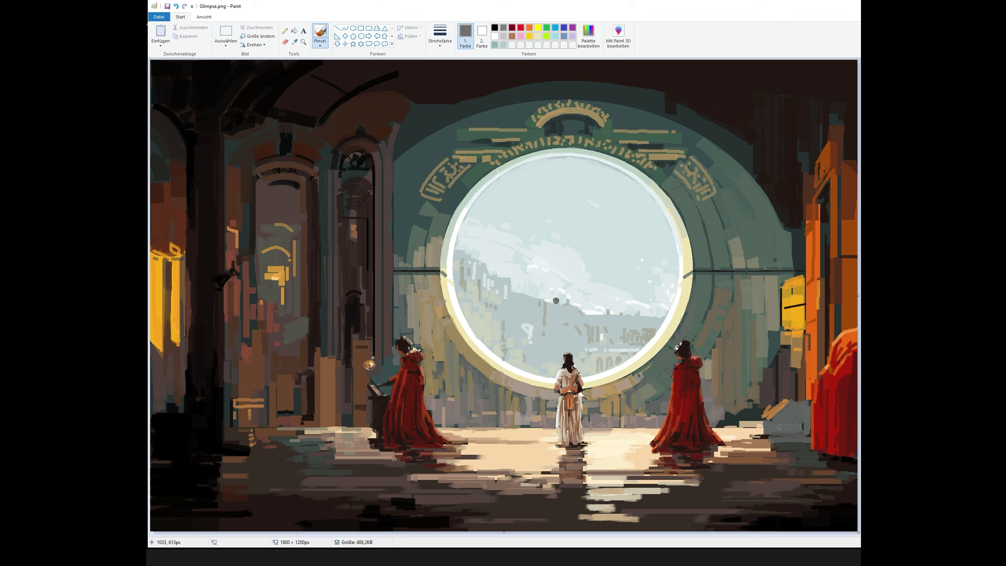
- Outline and shade the carved ornaments at the portal's upper left and upper right with dark strokes
click(443, 167)
drag(446, 169, 425, 192)
drag(689, 162, 696, 168)
drag(714, 197, 700, 202)
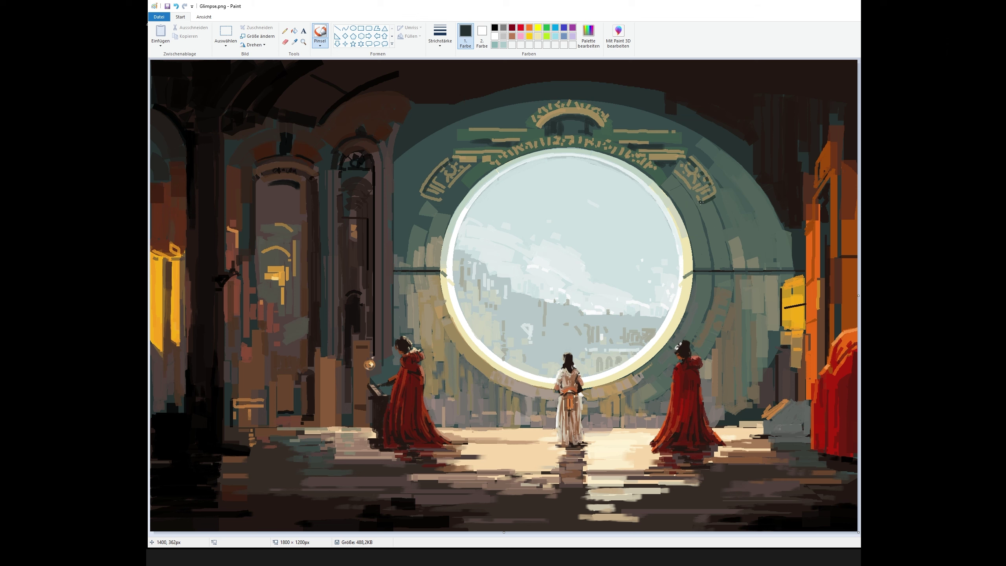
drag(671, 171, 698, 203)
drag(441, 201, 479, 163)
- Add short dark diagonal joint marks between the portal's rim and the side ornaments at its upper left and right
click(338, 28)
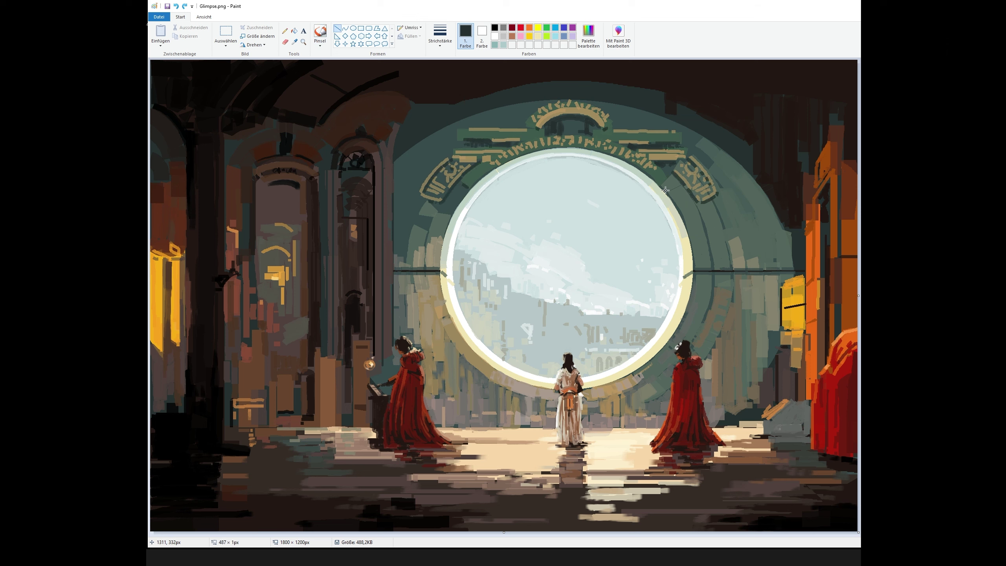
click(320, 35)
mouse_move(666, 189)
mouse_down()
mouse_move(676, 180)
mouse_move(661, 185)
mouse_up()
mouse_move(480, 178)
mouse_down()
mouse_move(538, 104)
mouse_move(480, 159)
mouse_up()
- Add dark detail strokes to the horizontal bands of the ornament on both sides above the portal
drag(647, 157, 680, 159)
drag(618, 135, 665, 135)
drag(483, 133, 524, 133)
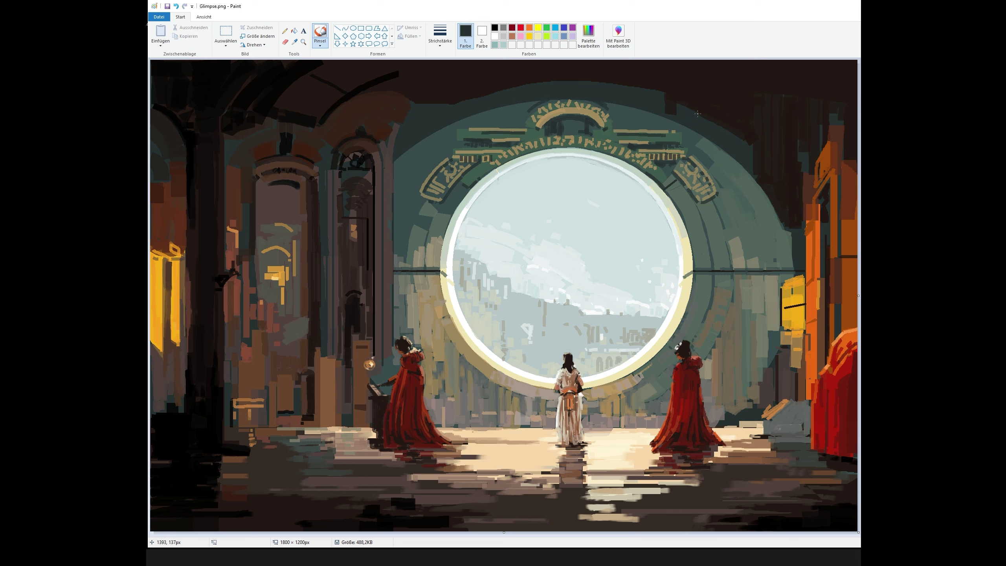
key(ctrl+z)
drag(517, 135, 529, 134)
drag(612, 136, 633, 137)
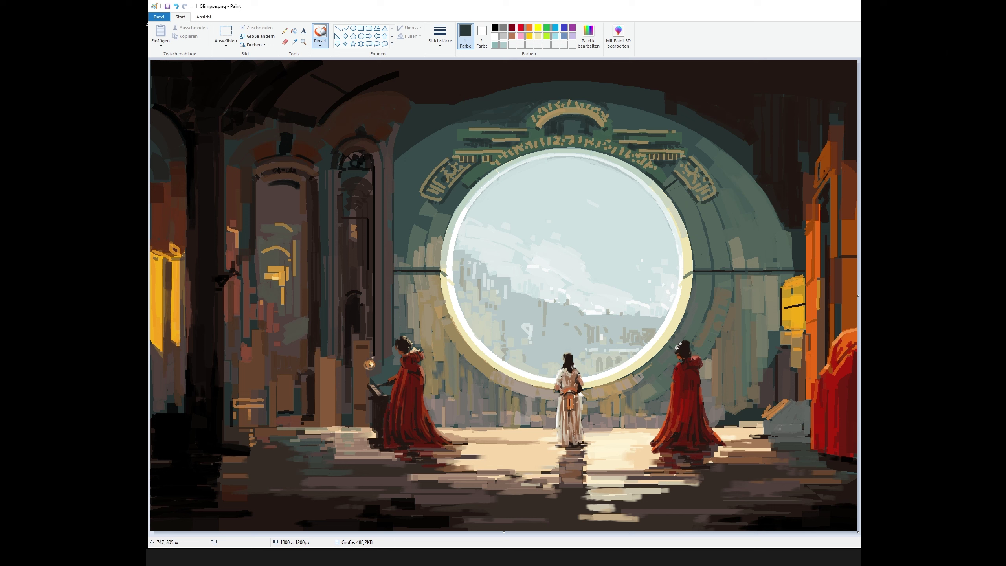
- Shade the wall around the portal's upper-left ornament with sampled dark green and brown tones
drag(463, 161, 444, 177)
click(443, 192)
click(295, 42)
click(429, 211)
click(442, 209)
click(427, 227)
click(295, 42)
click(416, 95)
mouse_move(420, 107)
mouse_down()
mouse_move(404, 130)
mouse_move(414, 123)
mouse_up()
- Add dark detail lines and gold touches to the curved crest above the portal
click(337, 28)
mouse_move(566, 116)
mouse_down()
mouse_move(566, 387)
mouse_move(565, 127)
mouse_move(599, 125)
mouse_up()
click(319, 32)
click(295, 42)
click(570, 108)
drag(575, 108, 537, 121)
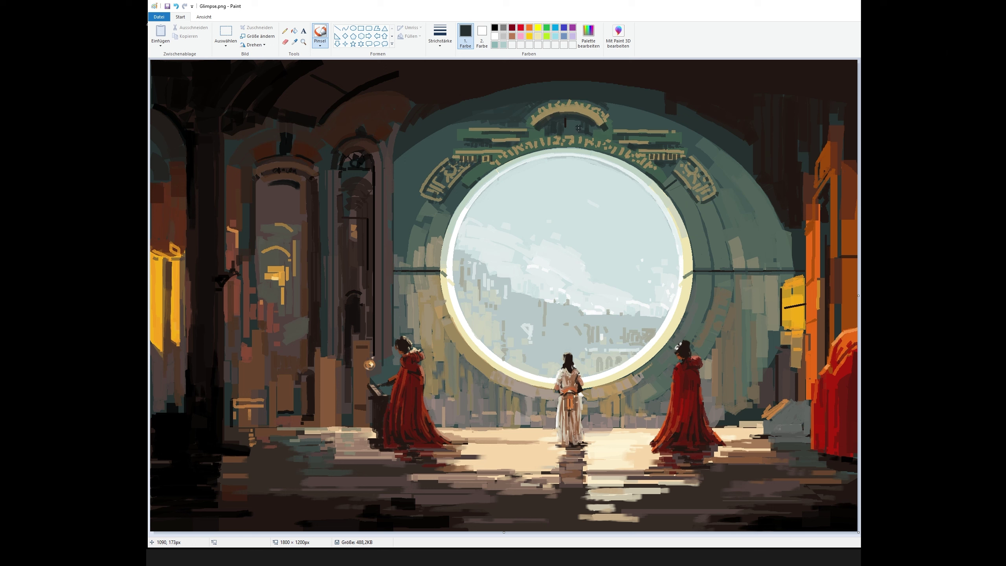
- Extend the crest's left end with short olive strokes using a thinner line width
click(440, 36)
click(453, 64)
drag(527, 116, 532, 112)
drag(535, 112, 541, 106)
- Draw rows of small vertical tick marks across the horizontal bands on both sides of the crest
drag(630, 138, 662, 137)
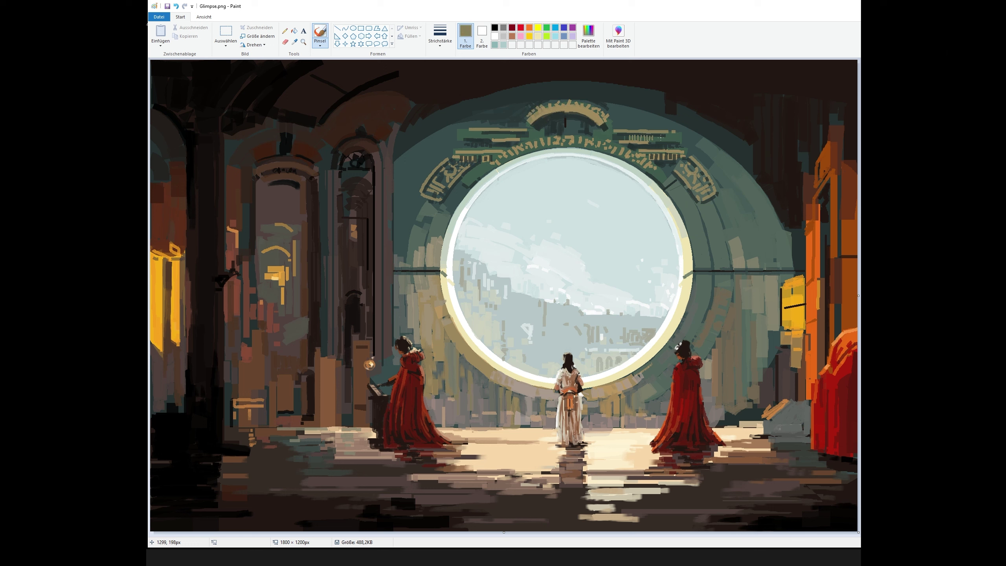
drag(500, 135, 474, 135)
click(295, 42)
click(515, 134)
click(523, 130)
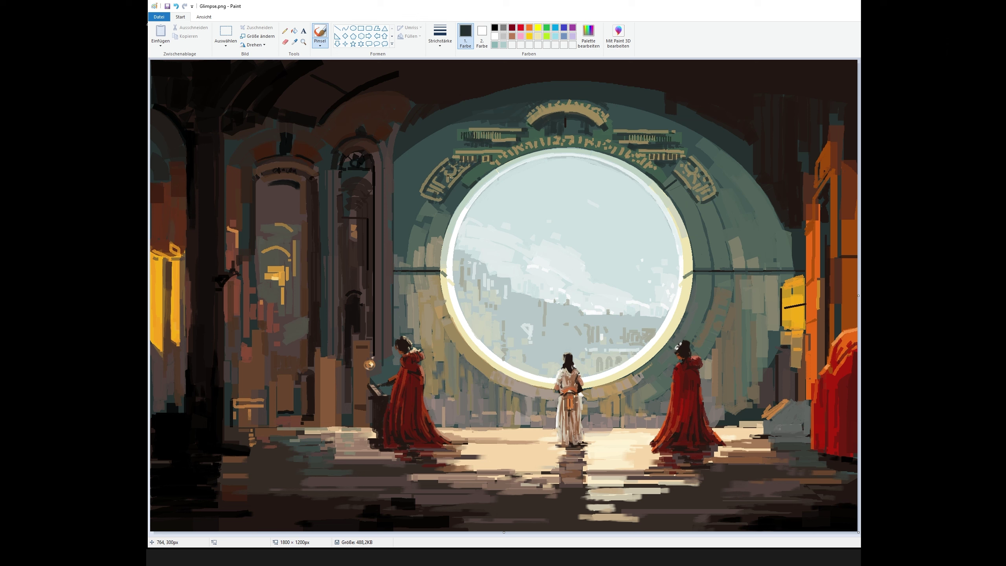
- Break up the ornamental ring along the portal's top with dark dabs and shade beneath the crest
drag(495, 164, 548, 145)
drag(639, 159, 656, 175)
click(295, 42)
click(541, 128)
click(295, 42)
click(549, 115)
drag(548, 113, 599, 122)
- Sample the crest's gold, mix a brighter custom gold from it, and highlight the upper-right ornament
click(295, 42)
click(574, 108)
click(538, 36)
click(588, 36)
click(502, 336)
click(589, 36)
click(502, 336)
drag(687, 164, 687, 174)
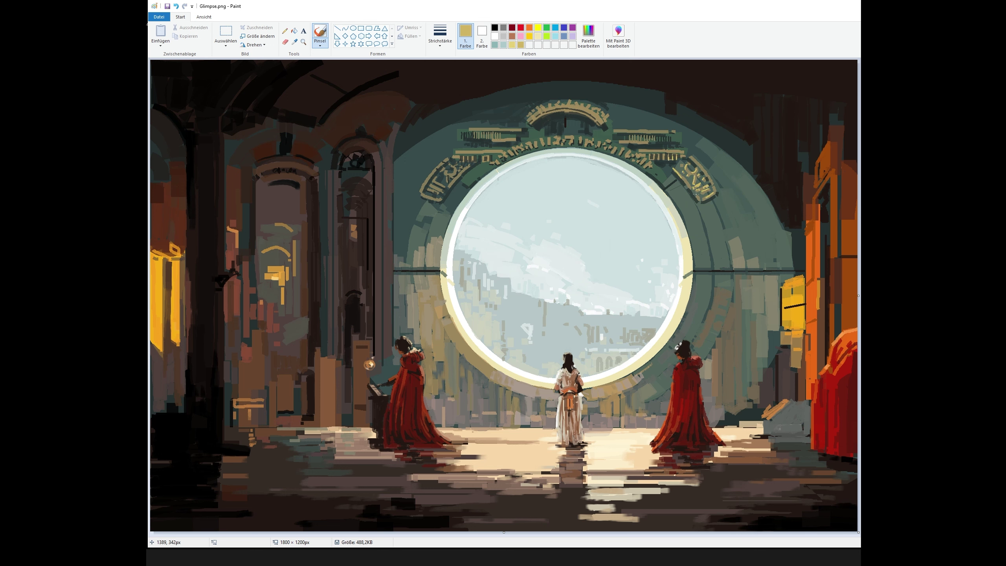
- Sample gold from the crest and white from the portal's rim to touch up the rim's sides
click(295, 42)
click(596, 109)
click(690, 272)
click(294, 43)
click(447, 280)
- Switch to a thicker brush and repaint the wall's upper corners beside the arch in sampled dark tones
click(320, 44)
click(320, 74)
click(440, 40)
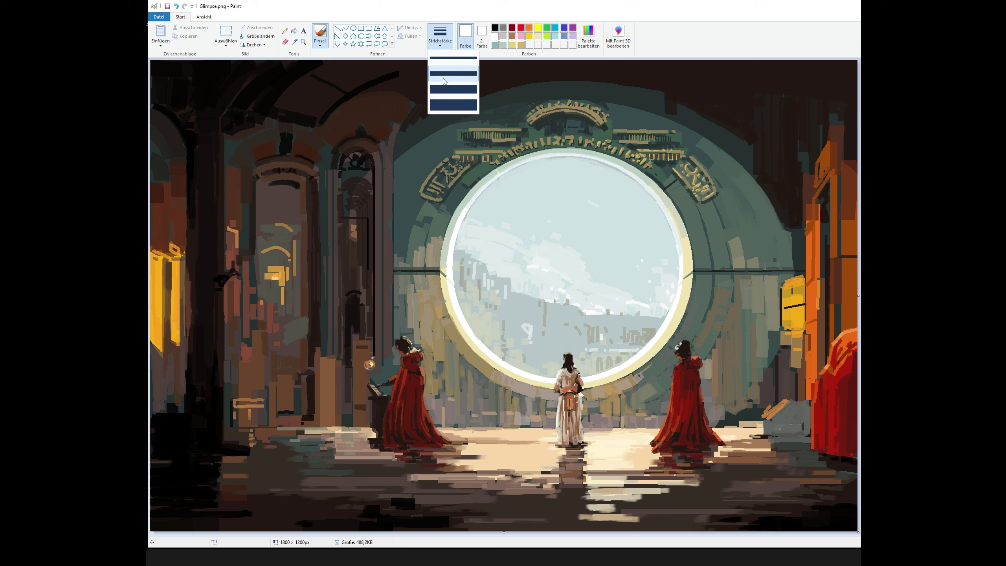
click(453, 83)
click(295, 42)
click(628, 128)
mouse_move(427, 139)
mouse_down()
mouse_move(416, 201)
mouse_move(475, 107)
mouse_move(402, 141)
mouse_up()
click(295, 42)
click(455, 91)
drag(729, 132, 744, 146)
drag(834, 111, 833, 120)
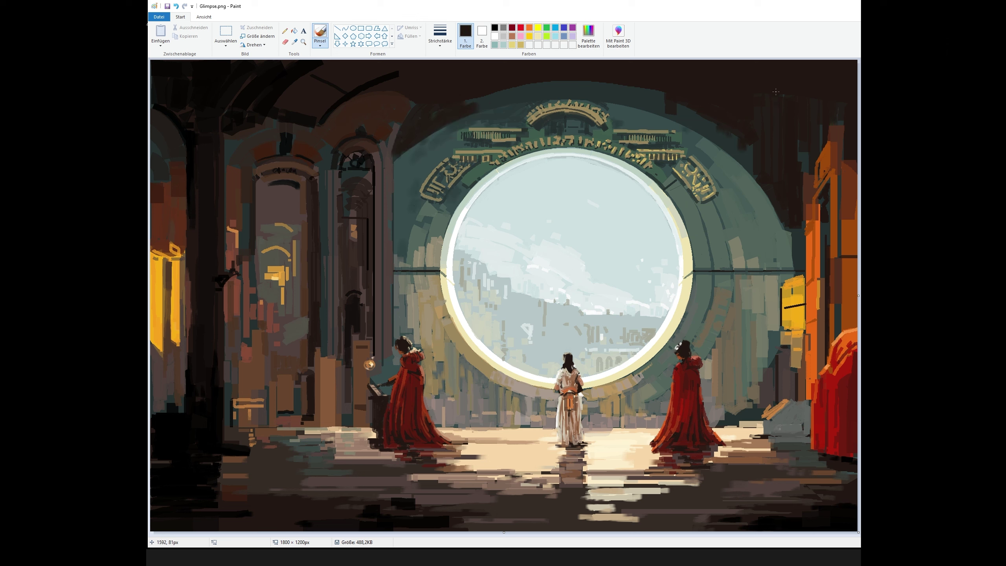
- Paint short curved strokes on the wall rings above the horizontal seam on both sides of the portal
click(295, 42)
click(436, 241)
drag(436, 241, 437, 230)
drag(414, 266, 413, 249)
drag(745, 269, 748, 257)
drag(726, 266, 725, 254)
click(295, 42)
click(671, 179)
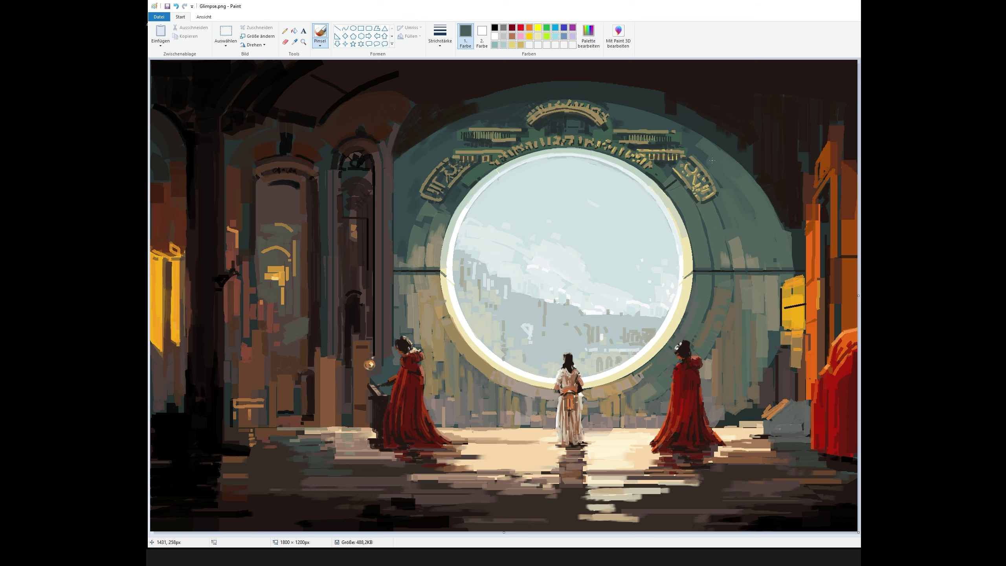
- Touch up the green wall left of the portal and the arch's right edge with sampled tones
click(294, 43)
click(448, 227)
click(295, 42)
click(794, 232)
mouse_move(787, 253)
mouse_down()
mouse_move(786, 230)
mouse_move(787, 253)
mouse_up()
- Trim the top and upper-right edge of the green arch with sampled dark brown strokes
click(294, 42)
click(765, 175)
drag(650, 88, 527, 85)
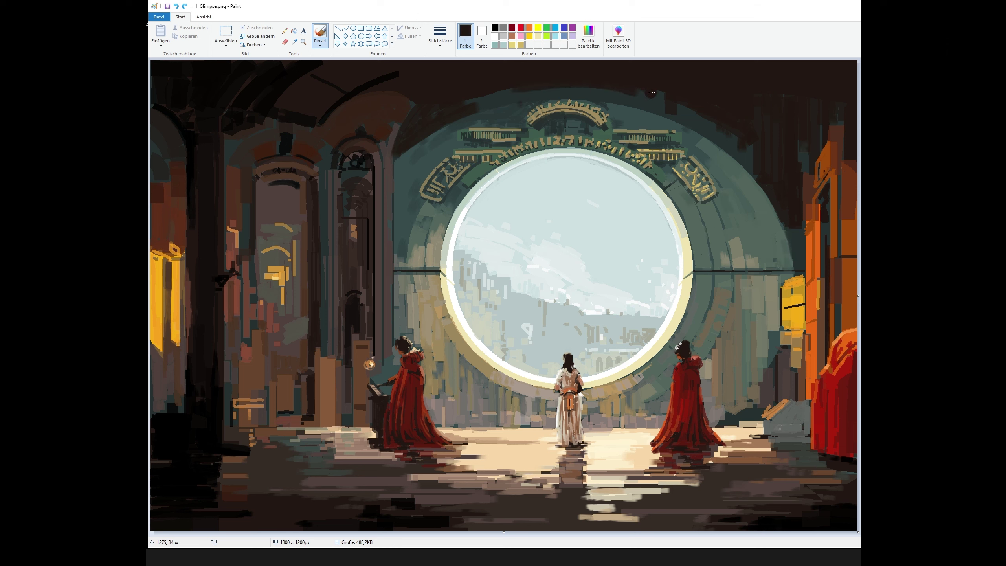
mouse_move(721, 143)
mouse_down()
mouse_move(747, 167)
mouse_move(674, 118)
mouse_up()
click(295, 42)
click(710, 130)
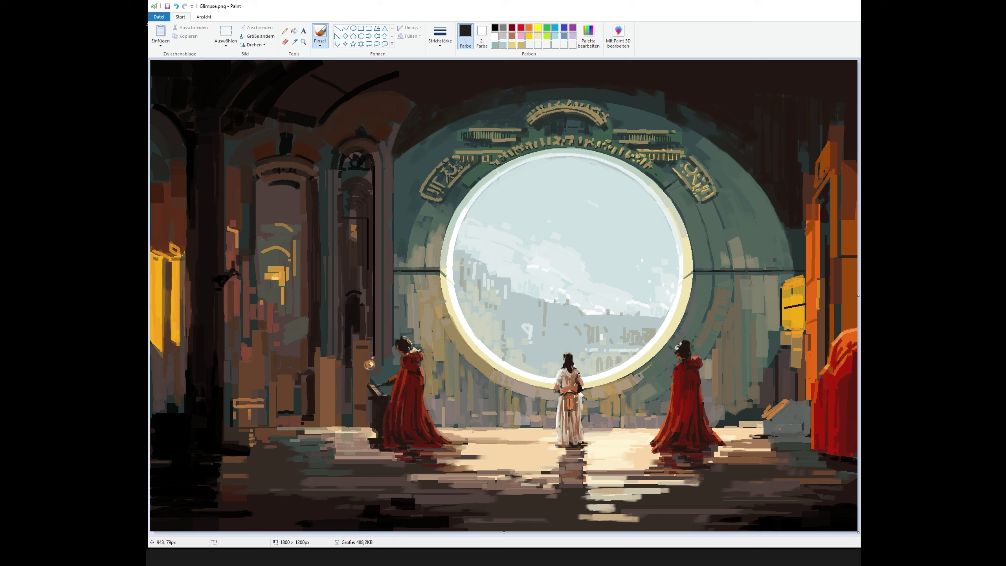
- Sample tones from the left wall, the portal's base and the left figure for touch-ups, and save the picture
click(295, 42)
click(399, 248)
click(294, 42)
click(621, 407)
click(294, 42)
click(390, 355)
click(167, 6)
- Sample dark green near the crest and refine the gaps in the ring along the portal's top
click(295, 42)
click(555, 99)
drag(528, 133, 535, 139)
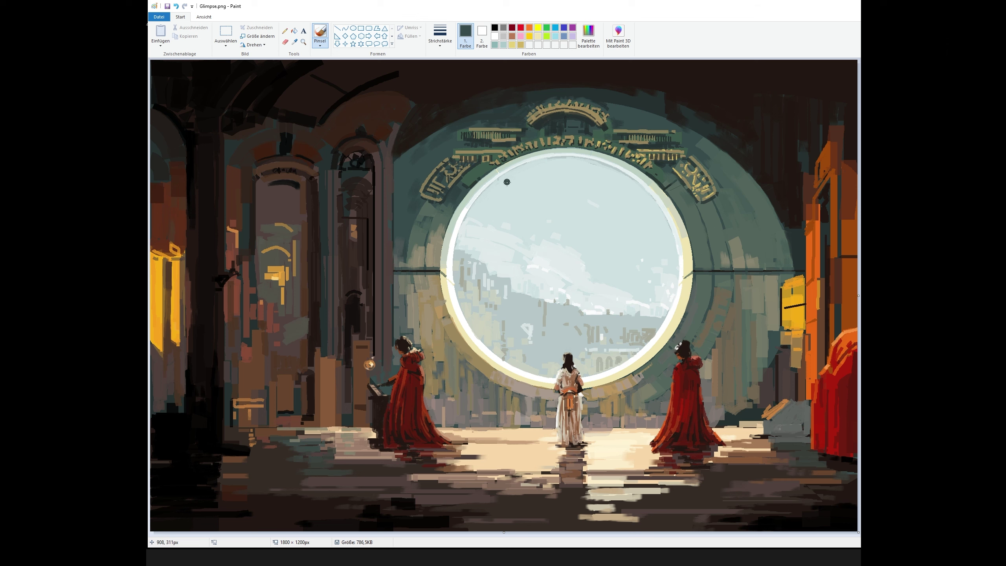
click(295, 42)
click(523, 151)
- Change the brush size, sample a near-black tone and darken the narrow niche left of the portal
click(440, 35)
click(440, 76)
click(295, 42)
click(754, 316)
click(294, 42)
click(359, 162)
mouse_move(361, 155)
mouse_down()
mouse_move(348, 177)
mouse_move(371, 189)
mouse_move(360, 206)
mouse_up()
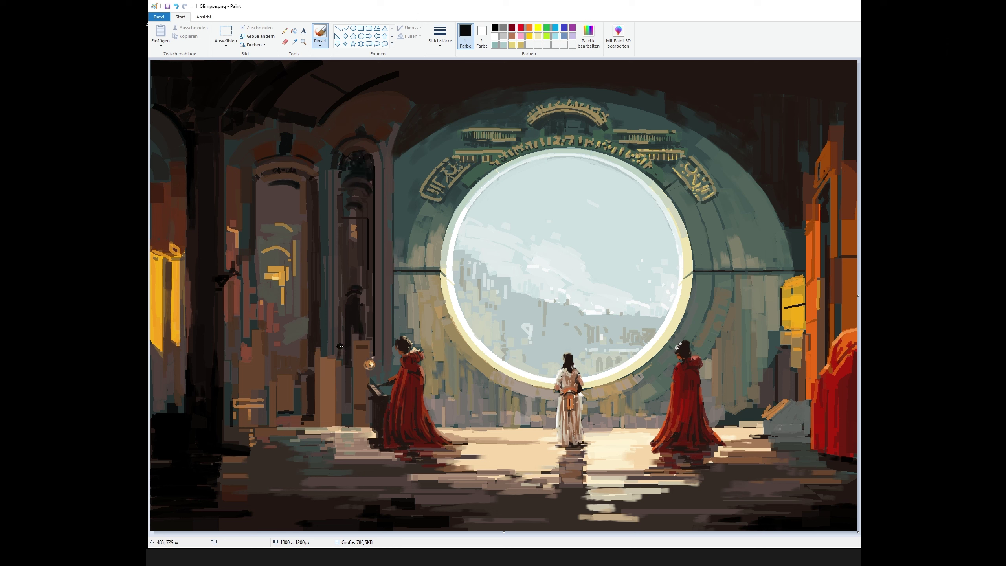
- Paint sampled brown strokes with a wider brush on the ceiling vault above the two left niches
click(295, 42)
click(412, 79)
click(440, 35)
click(440, 92)
drag(358, 99, 383, 112)
mouse_move(269, 143)
mouse_down()
mouse_move(280, 142)
mouse_move(257, 141)
mouse_up()
- Add golden light accents inside the narrow niche and the lit window beside it, and save the picture
click(295, 42)
click(282, 273)
drag(353, 232, 353, 240)
drag(277, 297, 276, 306)
key(ctrl+s)
- Paint a dark vertical stroke down the column edge between the narrow niche and the green wall
click(295, 42)
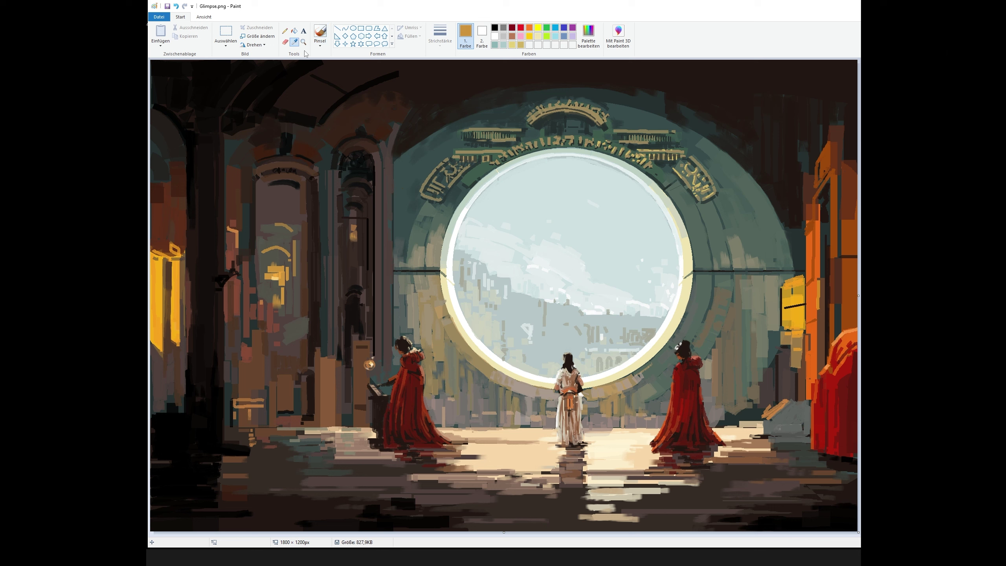
click(398, 144)
drag(389, 194, 388, 223)
key(ctrl+z)
drag(391, 142, 388, 239)
- Darken the column right of the narrow niche with a sampled tone and undo the last stroke
click(295, 42)
click(377, 162)
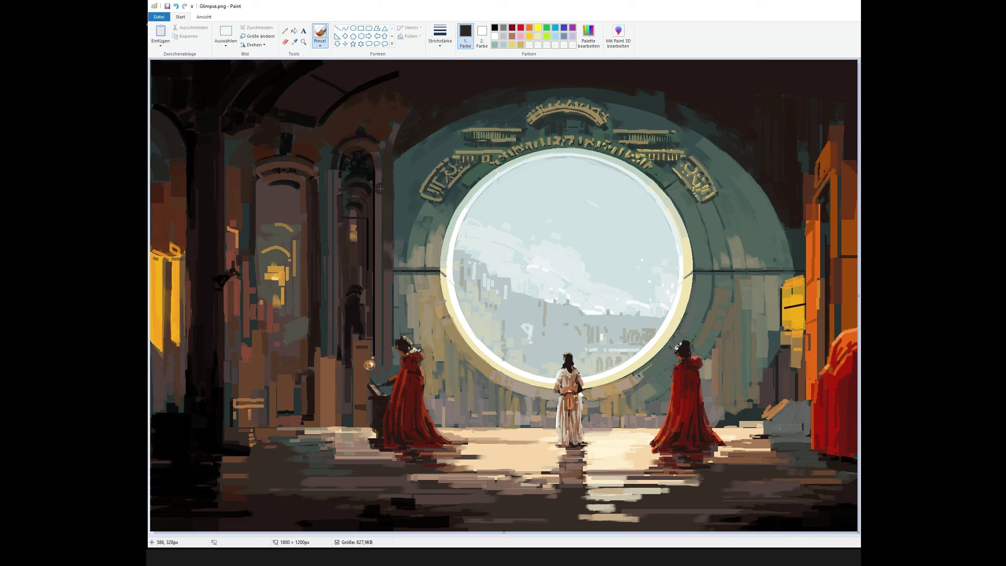
drag(379, 169, 379, 217)
click(295, 42)
click(391, 285)
key(ctrl+z)
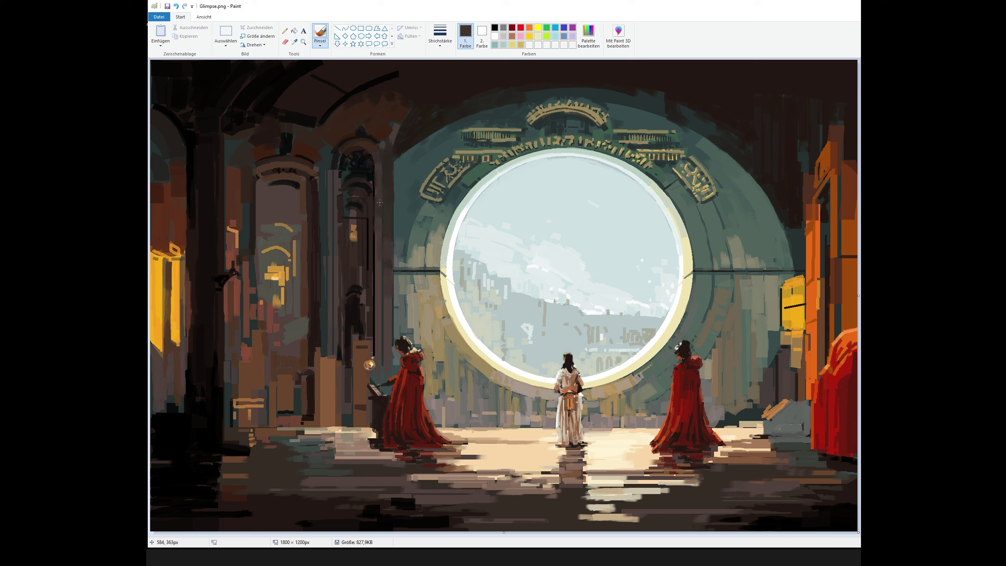
- Paint sampled dark brown strokes inside the narrow niche and down onto the blocks below it
click(294, 42)
click(347, 167)
drag(371, 193, 359, 265)
drag(348, 389, 348, 363)
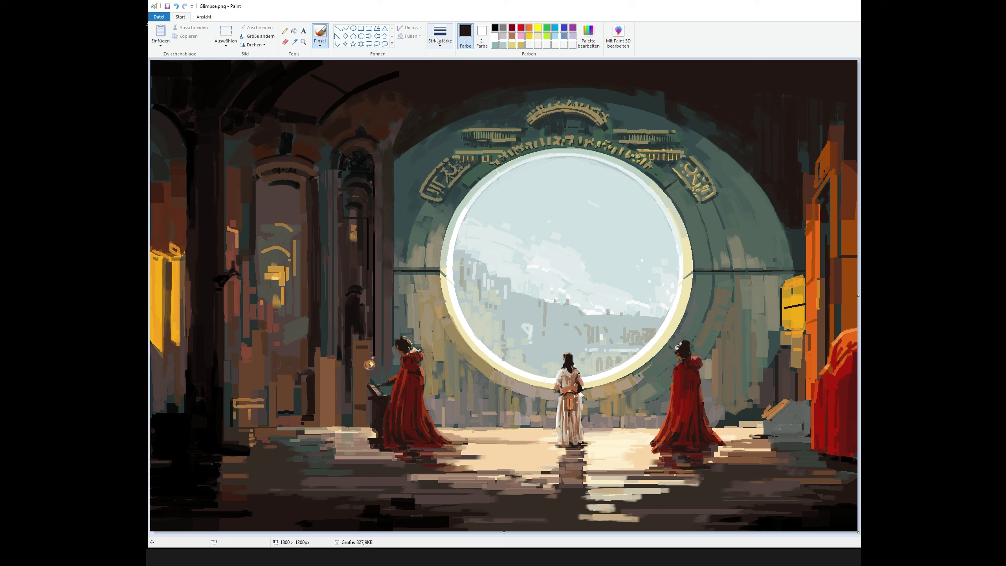
- Draw thin straight dark lines down the columns beside the narrow niche and onto the wider niche's left side
click(338, 29)
click(440, 36)
click(453, 58)
drag(334, 174, 333, 194)
drag(329, 155, 329, 307)
drag(382, 175, 383, 276)
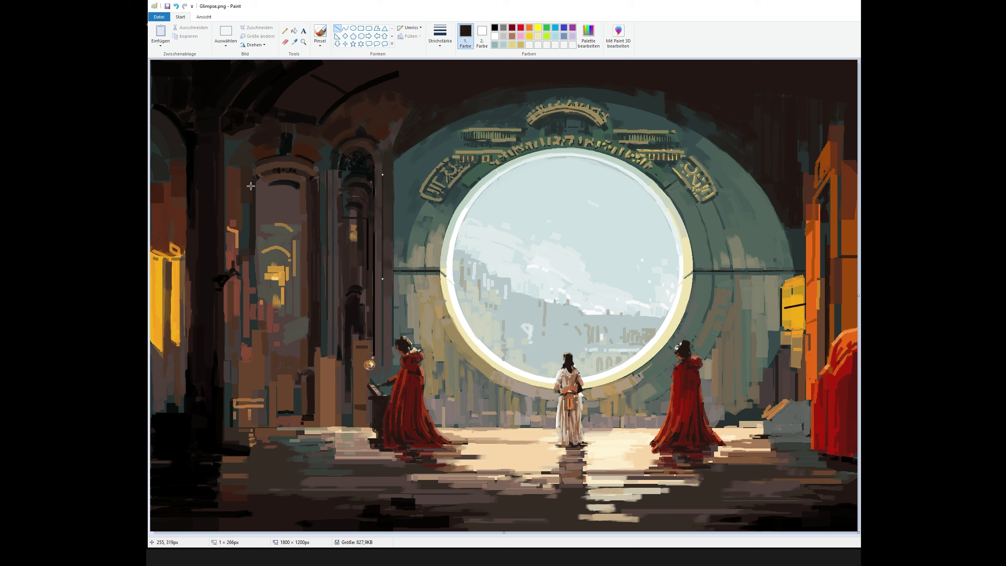
mouse_move(248, 203)
mouse_down()
mouse_move(247, 247)
mouse_move(303, 220)
mouse_move(280, 187)
mouse_move(262, 214)
mouse_move(273, 222)
mouse_up()
- Sample a grey tone and draw straight vertical lines down the columns on both sides of the narrow niche
click(320, 36)
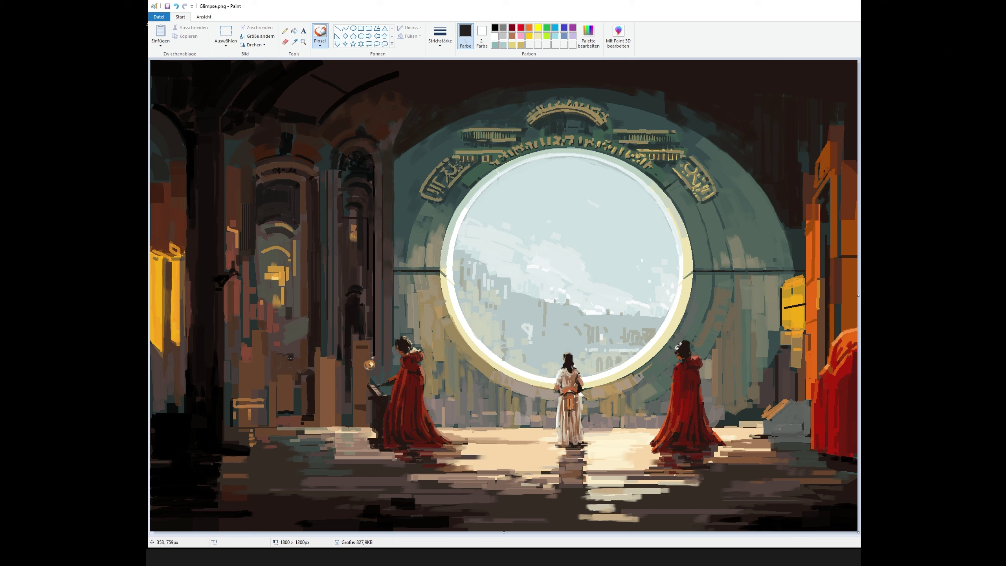
click(295, 42)
click(333, 175)
click(338, 28)
drag(339, 172, 339, 311)
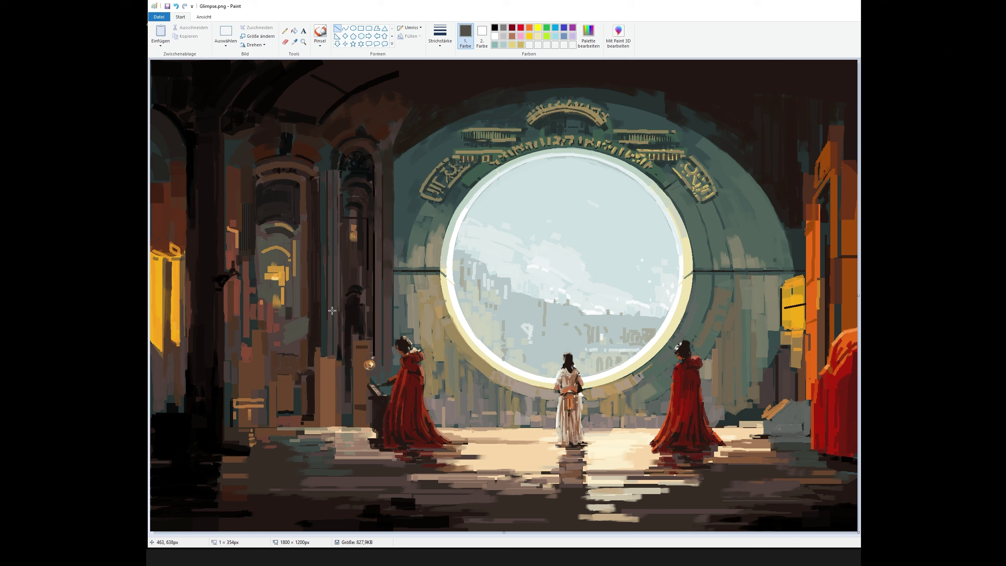
drag(393, 179, 393, 306)
- Touch up the narrow niche's arch in dark brown and draw a lighter brown line on the blocks below
click(320, 32)
click(294, 42)
click(342, 146)
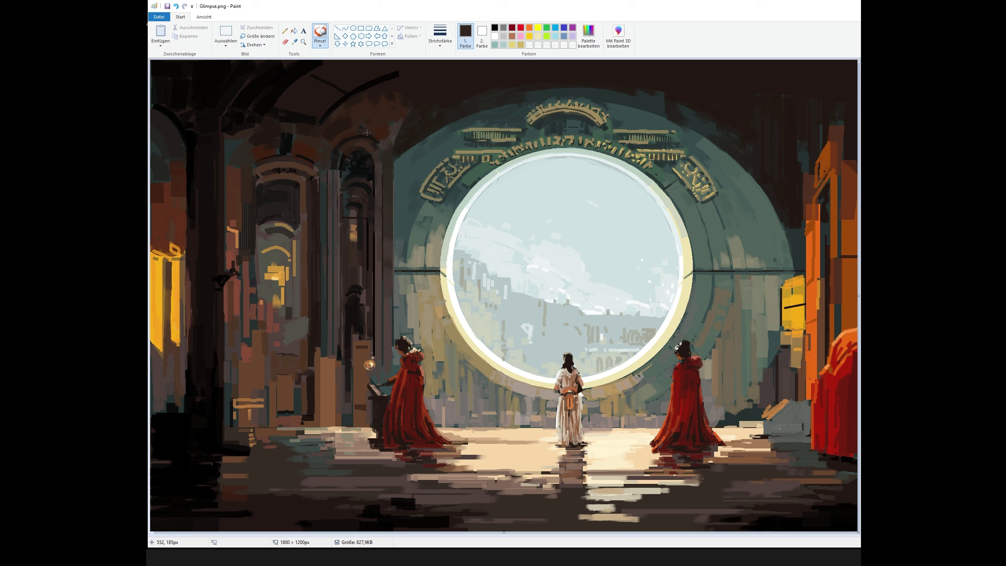
click(295, 42)
click(325, 367)
click(338, 28)
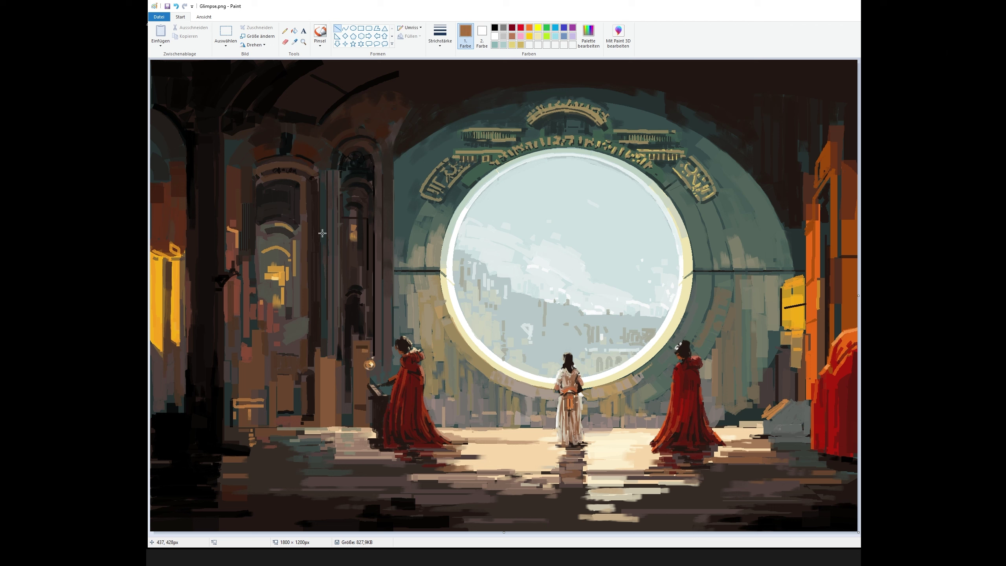
mouse_move(341, 364)
mouse_down()
mouse_move(340, 416)
mouse_move(340, 364)
mouse_up()
- Add dark brown strokes inside the narrow niche and between the lit blocks at its foot
click(320, 32)
click(348, 191)
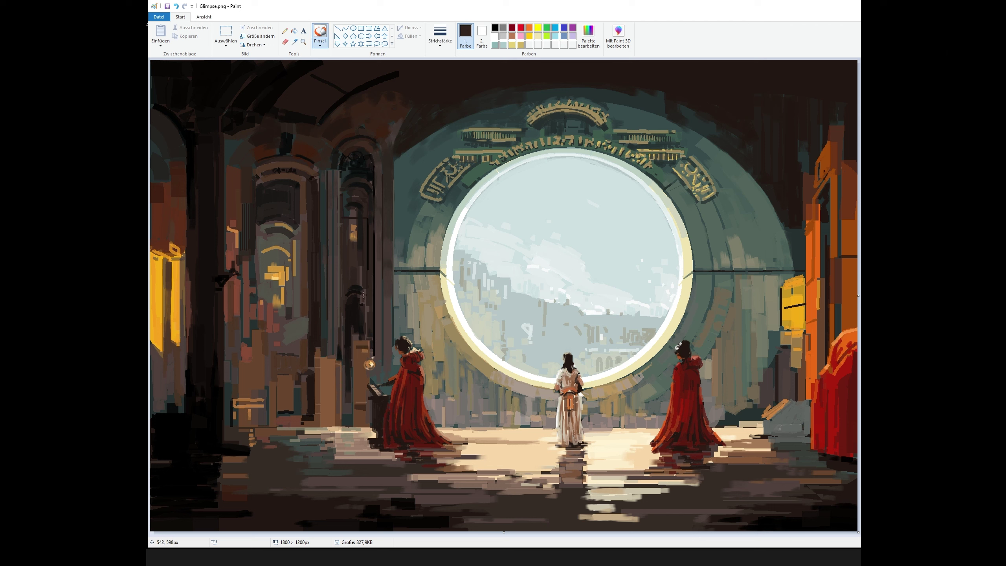
click(352, 324)
click(374, 409)
drag(318, 403, 318, 370)
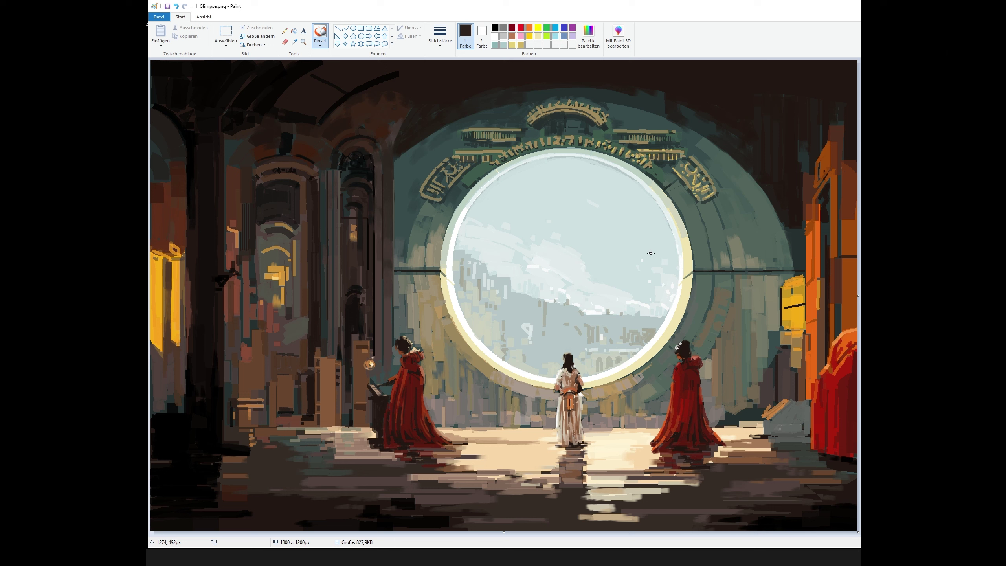
- Darken the top of the large foreground column and its base at the floor with sampled dark tones
click(295, 42)
click(152, 88)
drag(179, 110, 194, 120)
click(295, 41)
click(243, 439)
drag(238, 445, 228, 439)
- Sample near-black from the narrow niche and darken the curved top of the wider niche
click(295, 41)
click(348, 203)
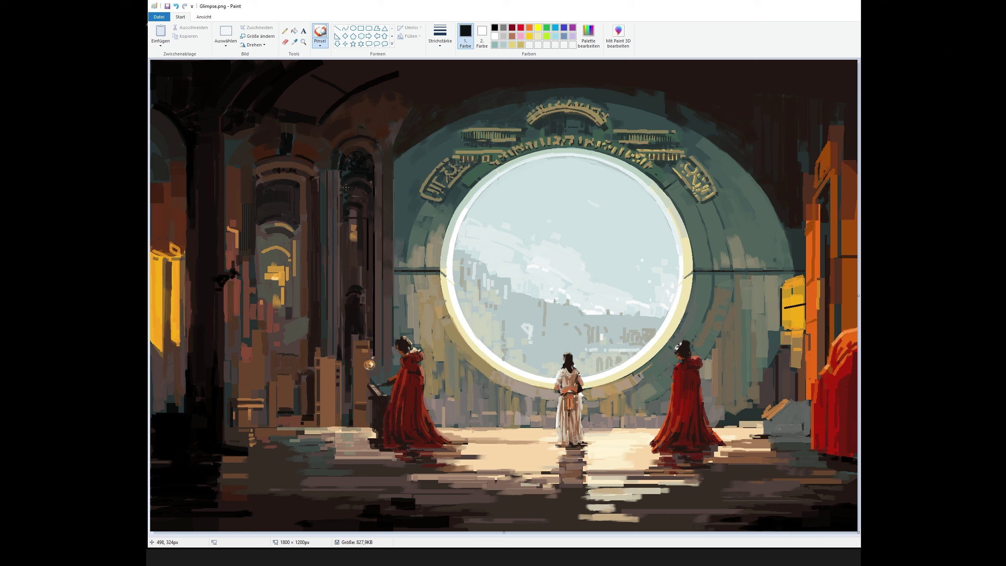
drag(305, 173, 266, 160)
- Draw straight dark vertical lines along the pillar right of the wider niche and undo the last one
click(337, 29)
click(294, 42)
click(339, 184)
drag(340, 155, 307, 355)
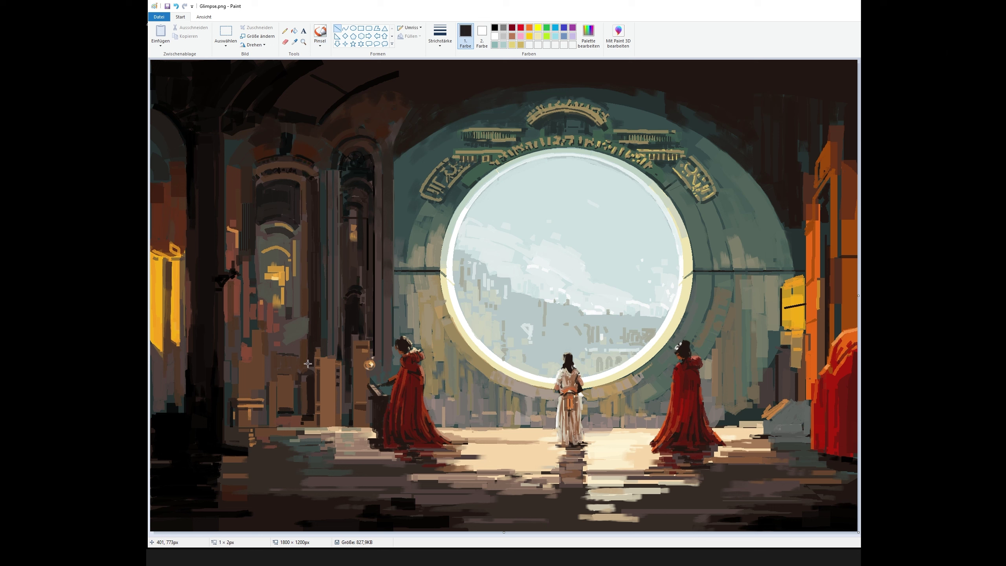
drag(305, 195, 305, 366)
key(ctrl+z)
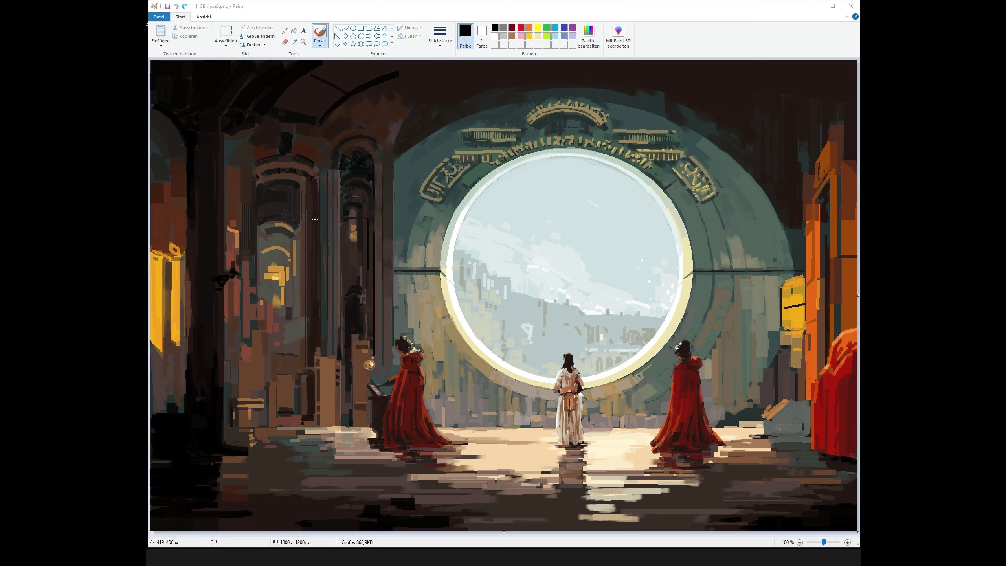
click(320, 44)
click(321, 74)
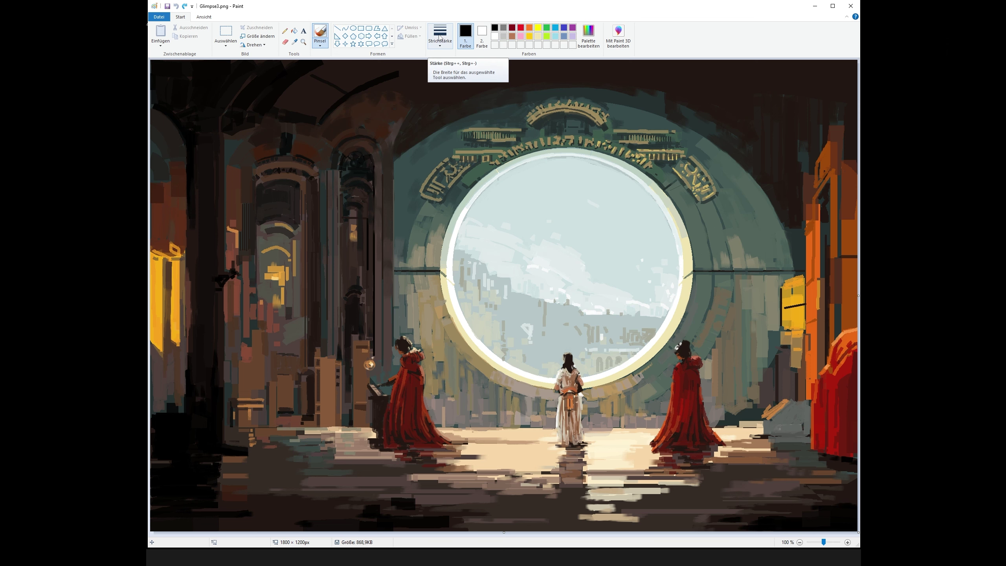
click(320, 44)
click(440, 40)
click(441, 91)
drag(405, 270, 407, 160)
drag(420, 210, 418, 315)
drag(428, 215, 415, 275)
key(ctrl+z)
key(ctrl+z)
key(ctrl+z)
click(320, 44)
click(321, 89)
drag(408, 189, 405, 281)
key(ctrl+z)
click(319, 43)
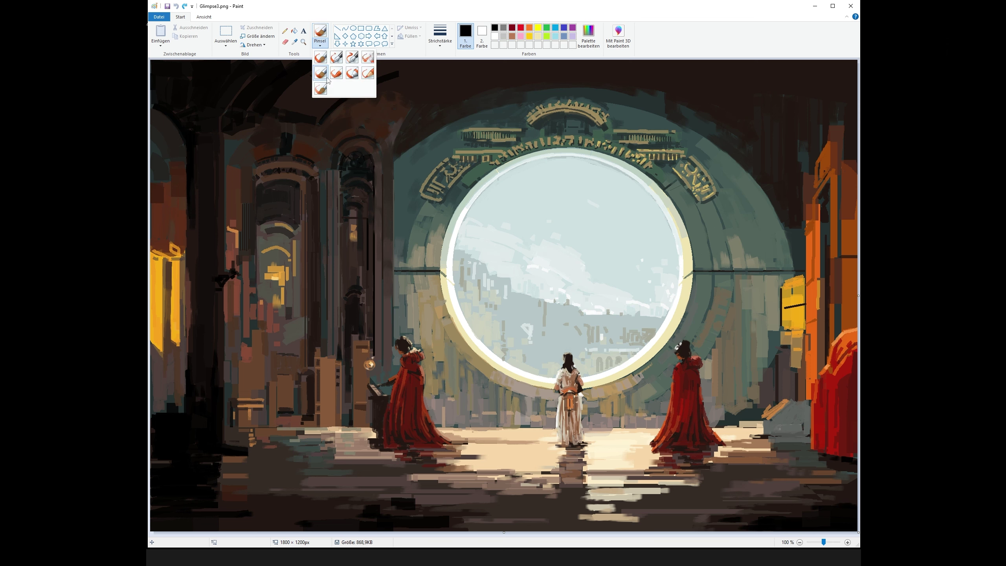
click(321, 74)
drag(273, 428, 273, 477)
key(ctrl+z)
key(ctrl+z)
- Switch to the Marker brush and touch up the foot of the lit blocks at the floor with sampled browns
click(320, 44)
click(352, 75)
drag(305, 415, 305, 480)
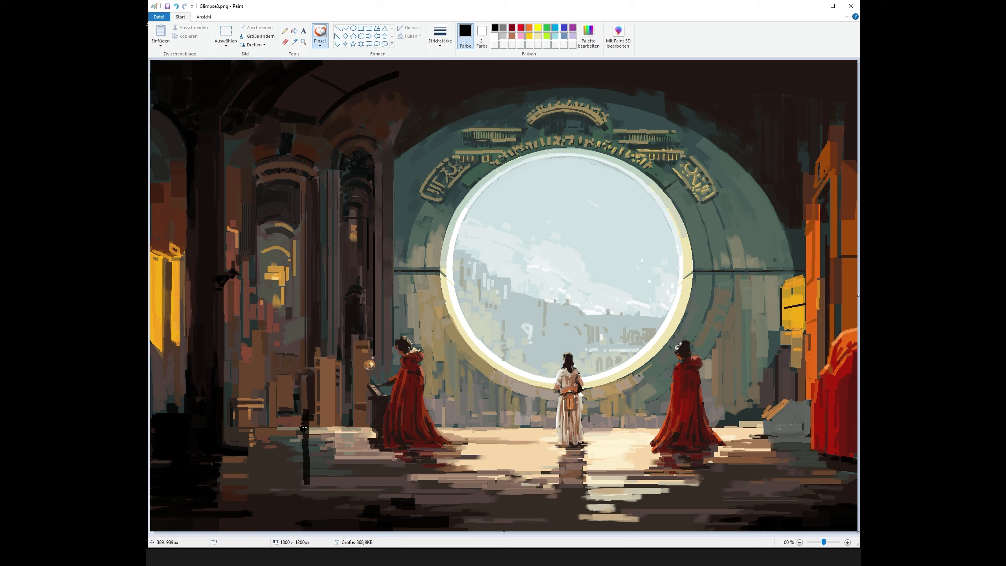
key(ctrl+z)
click(295, 41)
click(297, 414)
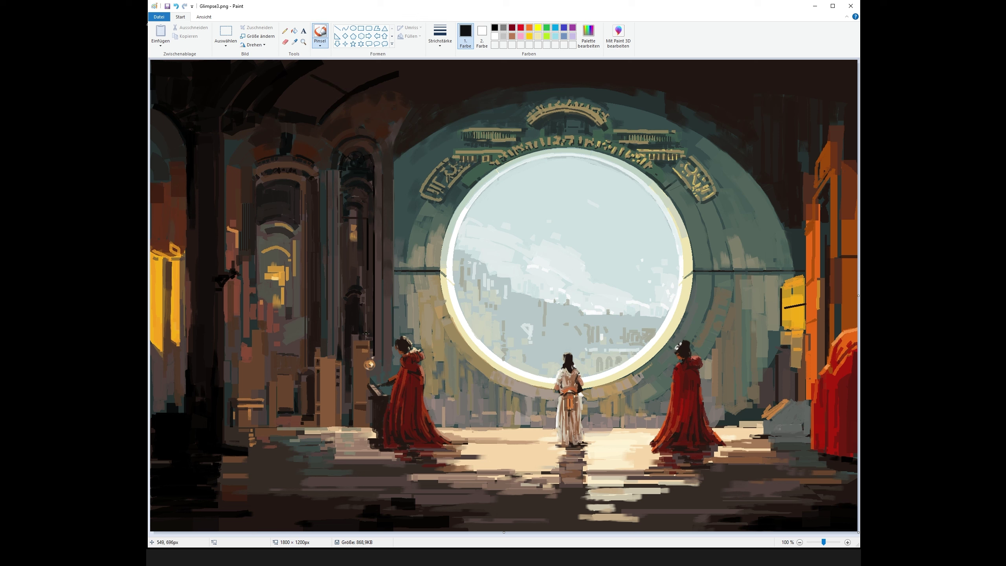
click(294, 41)
click(328, 429)
drag(330, 415, 328, 422)
click(294, 41)
click(327, 423)
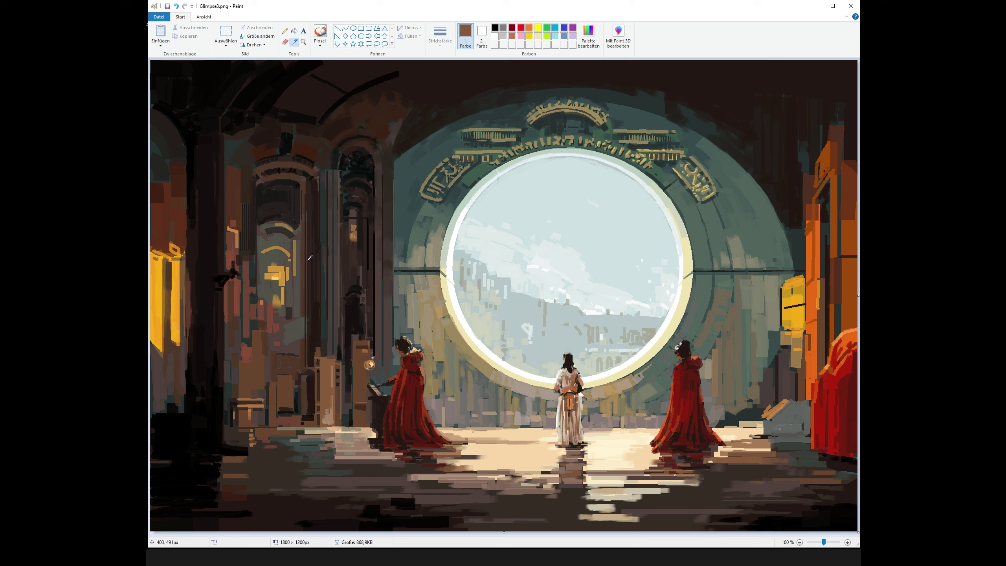
- Sample tones beside the left red-robed figure and inside the wider niche, and touch up the niche with them
click(295, 42)
click(371, 381)
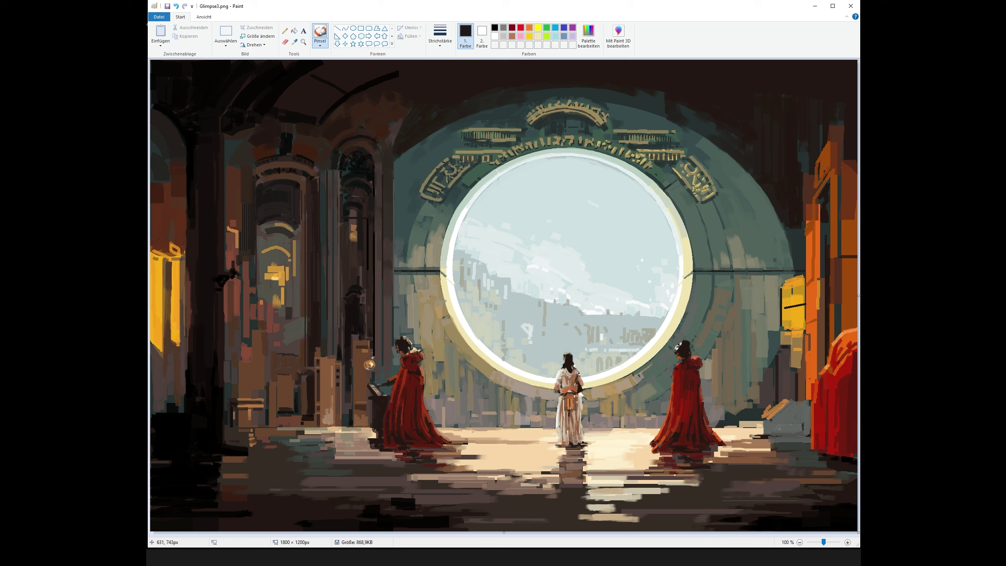
click(294, 41)
click(279, 230)
click(295, 42)
click(290, 160)
- Draw vertical black strokes along the pillar right of the wider niche and down the large foreground column
click(338, 28)
click(495, 28)
drag(315, 337, 314, 187)
drag(198, 264, 198, 367)
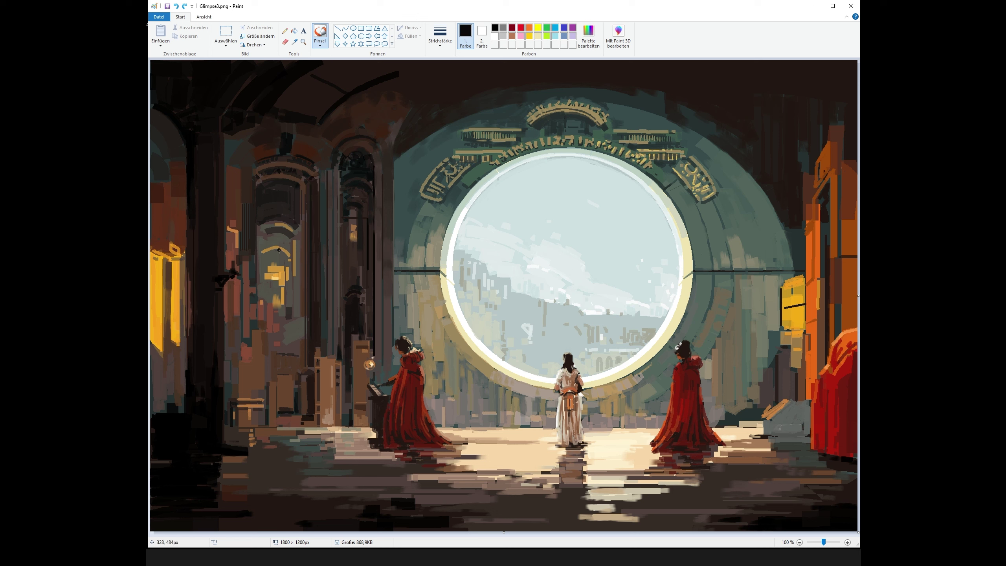
- Switch to the standard Brush and break up the top of the yellow panel behind the foreground column with sampled wall and amber tones
click(320, 46)
click(323, 60)
click(295, 42)
click(179, 159)
click(294, 42)
click(160, 215)
click(294, 42)
click(173, 324)
key(ctrl+z)
click(295, 42)
click(173, 245)
click(189, 282)
- Blend muted grey and brown strokes into the wider niche around and below its yellow glow, using sampled colors
click(244, 338)
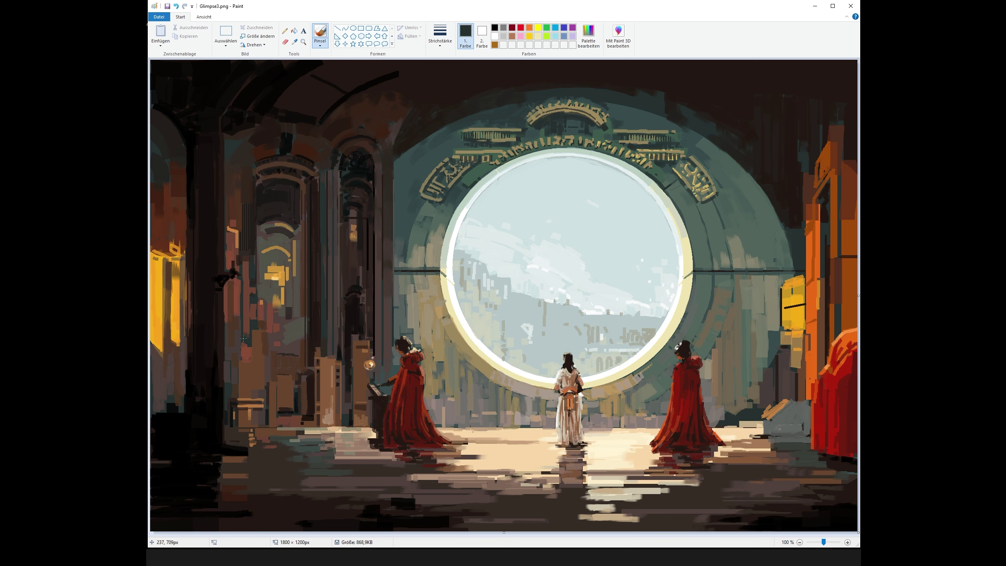
click(253, 329)
click(299, 330)
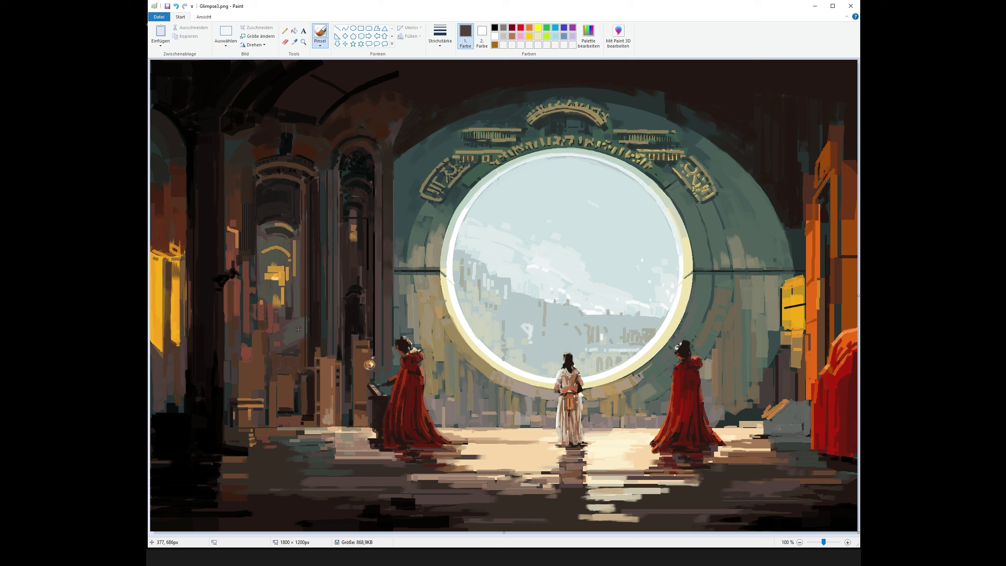
click(275, 224)
click(295, 42)
click(287, 297)
click(311, 267)
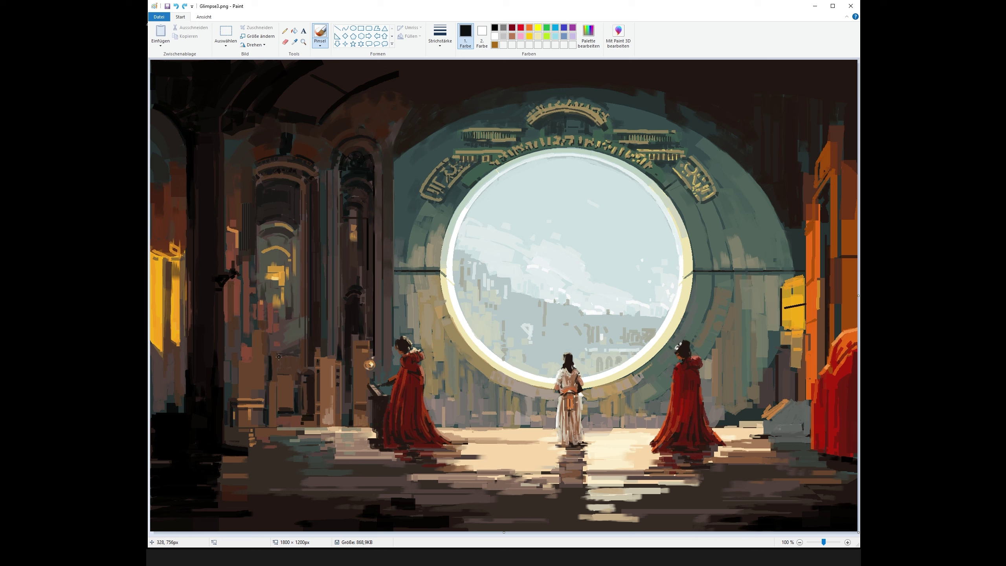
- Touch up the blocks and floor edge beside the left red-robed figure with sampled browns
click(381, 292)
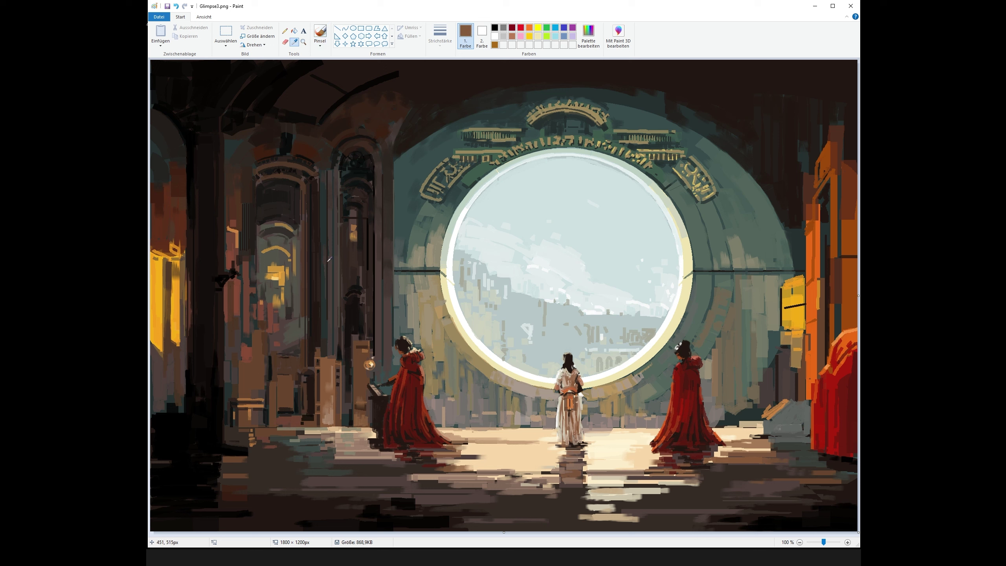
click(378, 402)
click(335, 427)
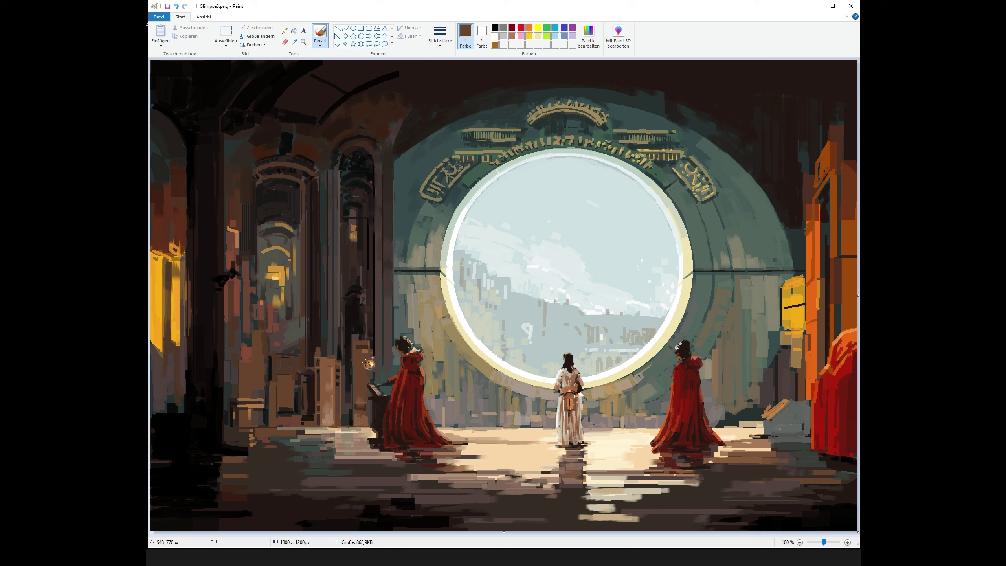
click(369, 413)
- Extend the trailing hem of the right red-robed figure over the floor with a sampled tone
click(295, 43)
click(448, 444)
drag(715, 450, 725, 446)
- Set a thinner stroke and refine the left robe's hem and the floor reflections around it with sampled tones
click(440, 36)
click(454, 74)
click(295, 42)
click(475, 443)
click(295, 42)
click(482, 450)
drag(479, 444, 480, 438)
click(365, 472)
click(417, 456)
click(366, 364)
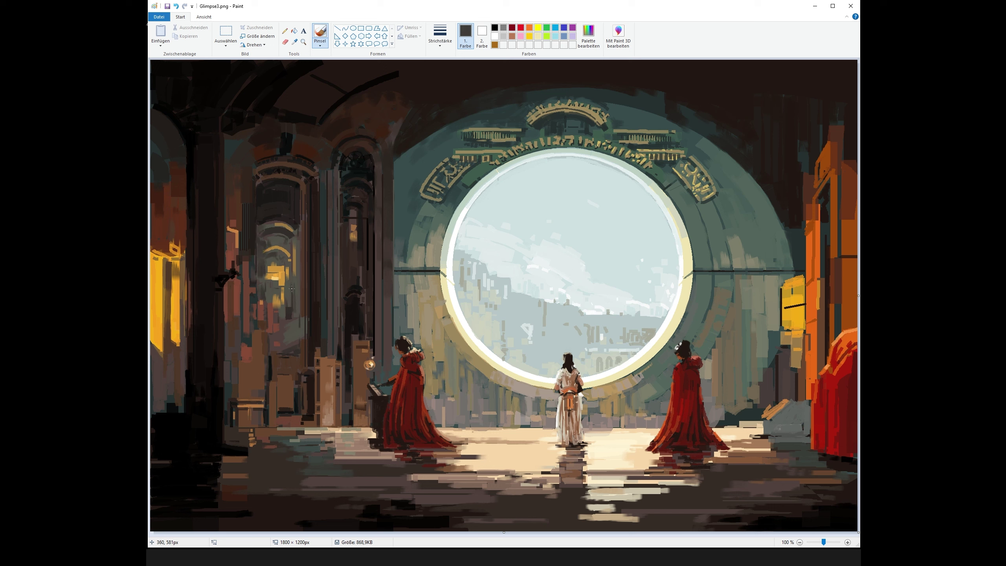
- Sample colors around the lower part of the wider niche and soften its left edge and the wall beside it
click(295, 42)
click(274, 323)
click(294, 42)
click(247, 325)
click(294, 42)
click(256, 272)
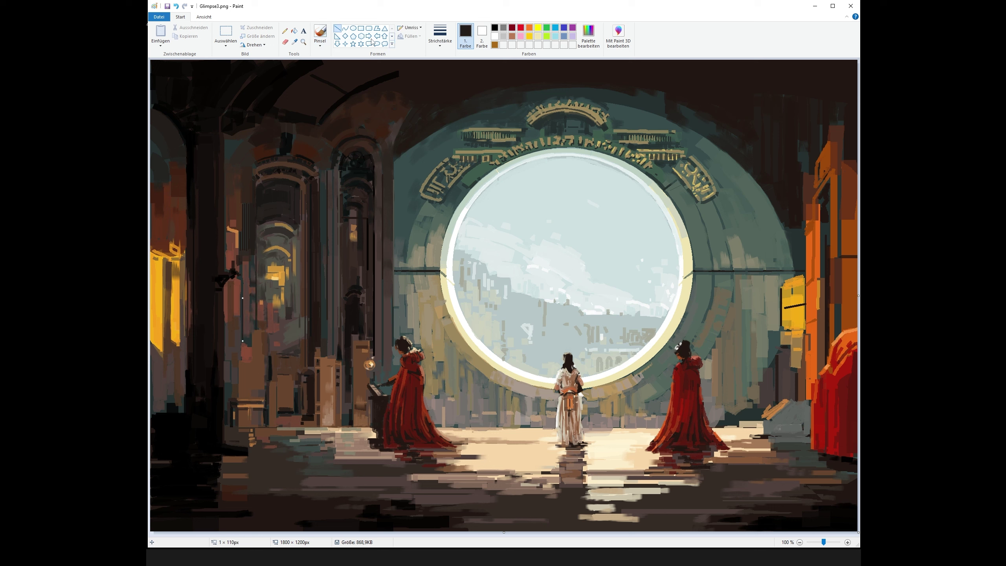
- Draw a straight dark vertical line along the foreground column's inner edge and darken its foot at the floor
click(294, 42)
click(234, 313)
click(338, 28)
drag(223, 314, 224, 425)
click(320, 35)
click(440, 36)
click(294, 42)
click(223, 435)
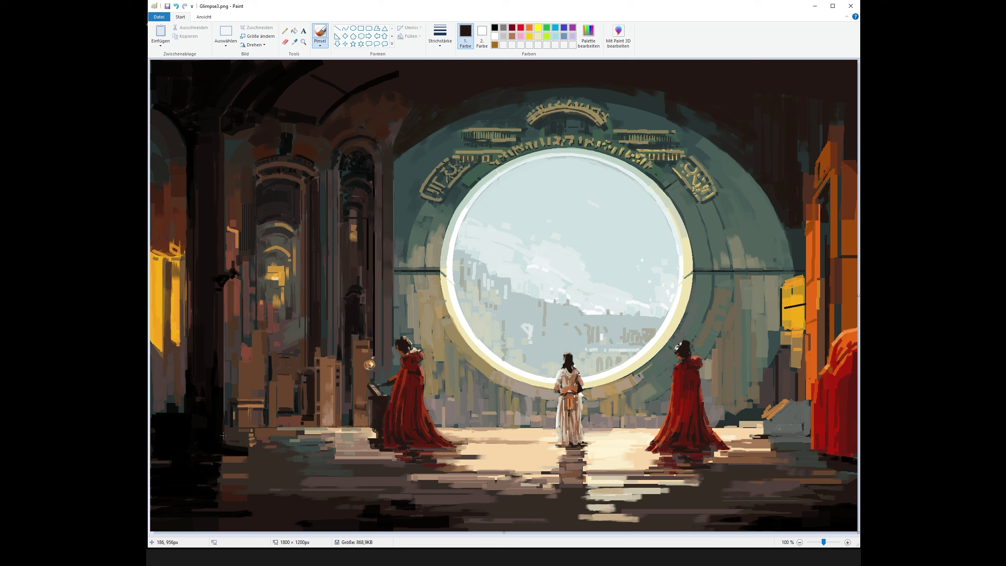
- Save the image and edge the tall block beside the foreground column with straight lines in a sampled brown
click(295, 42)
click(327, 377)
click(167, 5)
click(338, 28)
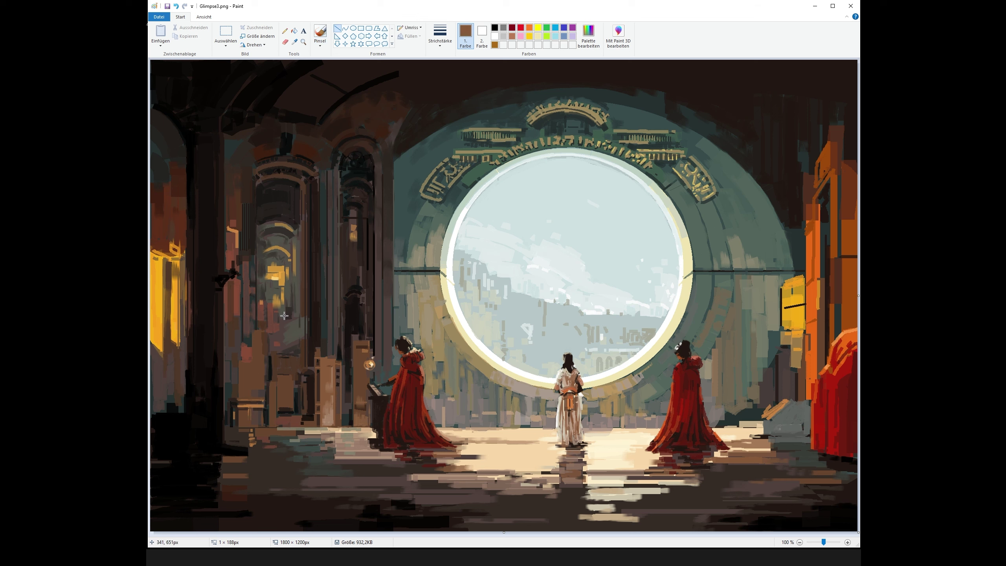
drag(269, 344, 264, 344)
mouse_move(264, 344)
mouse_down()
mouse_move(264, 400)
mouse_move(240, 376)
mouse_up()
- Retouch the blocks with sampled browns and paint a dark red accent on the tall block beside the foreground column
click(295, 41)
click(328, 376)
click(294, 42)
click(292, 356)
click(320, 34)
click(512, 28)
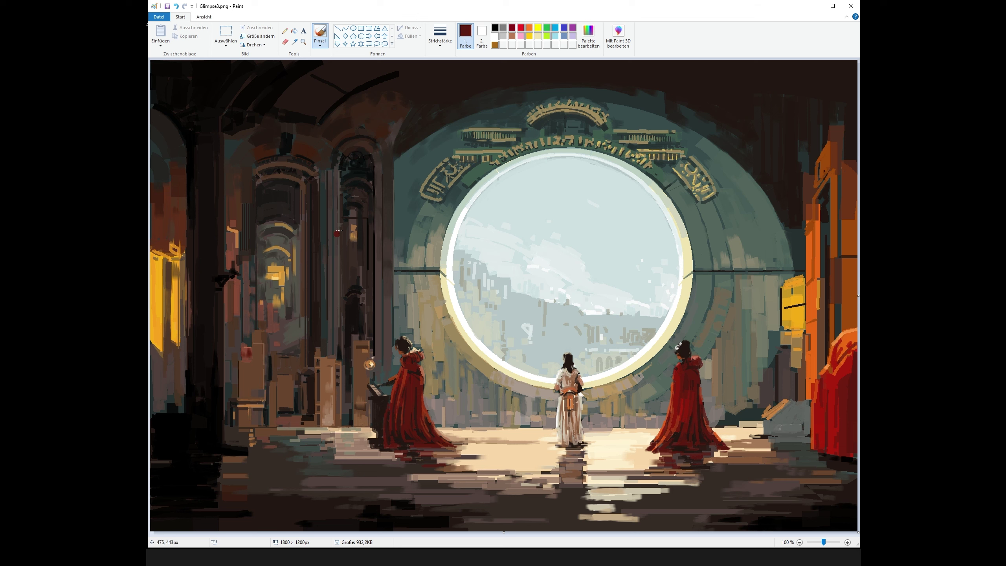
- Draw straight dark brown lines as panel edges on the block below the wider niche and across the tall block beside it
click(295, 42)
click(327, 377)
click(295, 41)
click(361, 376)
click(338, 28)
click(295, 41)
click(305, 384)
mouse_move(279, 384)
mouse_down()
mouse_move(292, 384)
mouse_move(293, 408)
mouse_up()
drag(279, 384, 279, 408)
drag(242, 366, 264, 366)
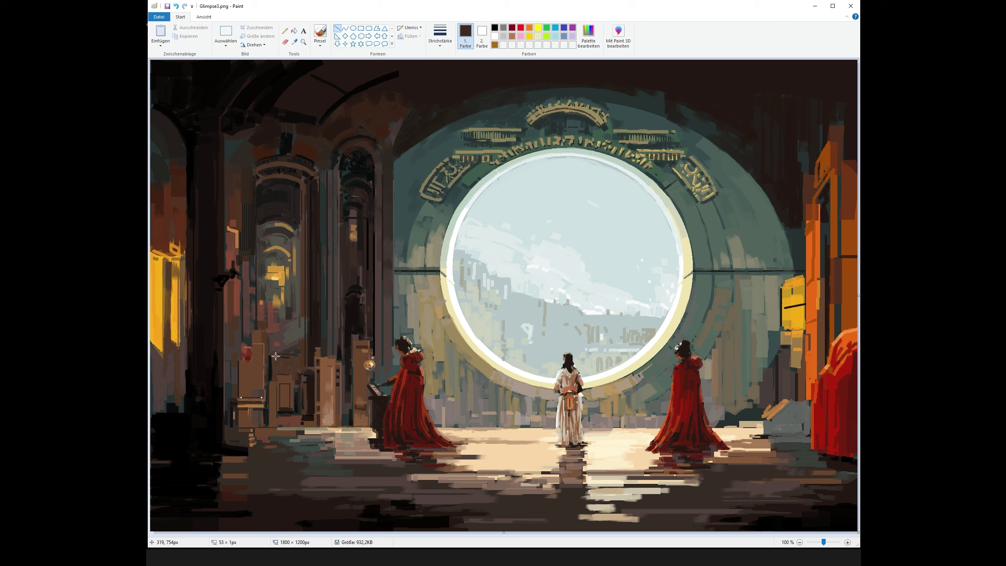
- Touch up the tall block beside the foreground column and the wall above it with sampled browns
click(295, 42)
click(349, 377)
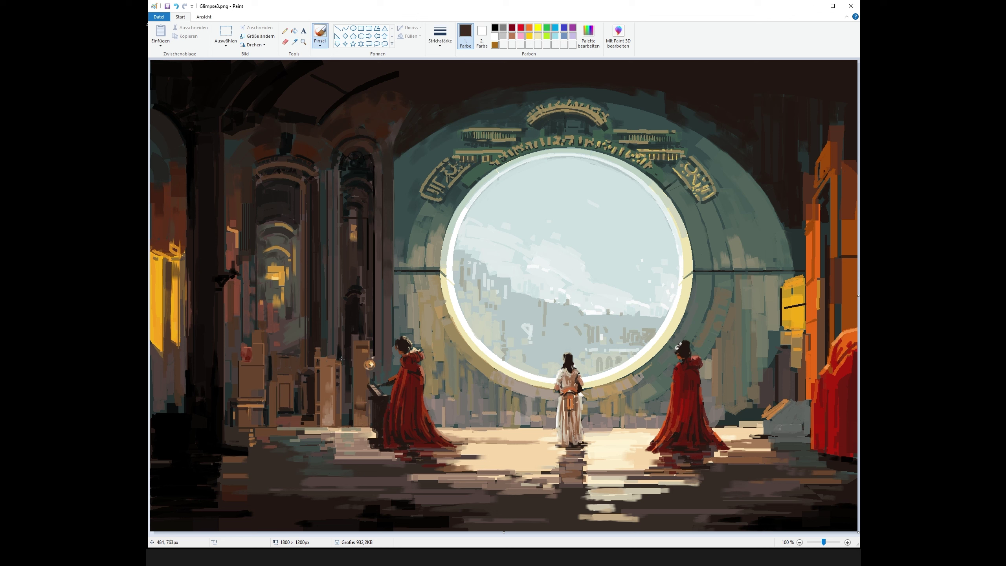
click(295, 42)
click(237, 391)
click(295, 41)
click(305, 309)
drag(242, 319, 241, 295)
- Add short vertical strokes in sampled browns to the upper part of the block below the wider niche
click(295, 41)
click(299, 384)
drag(293, 374, 293, 359)
click(294, 42)
click(294, 367)
- Switch to the Marker brush and work sampled tones into the floor edge beneath the row of blocks
click(295, 41)
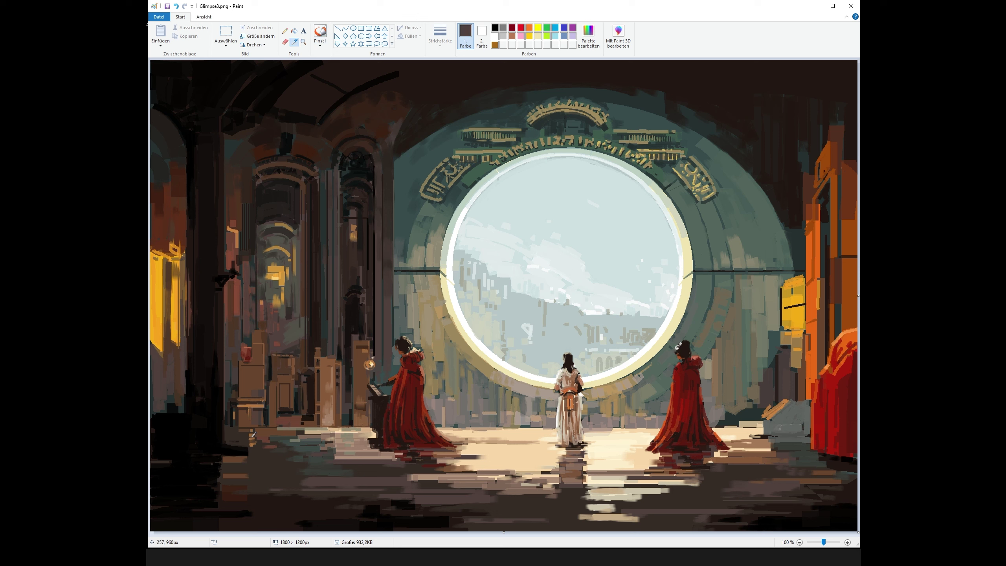
click(238, 407)
drag(241, 436, 283, 421)
click(295, 42)
click(246, 436)
ctrl+click(336, 432)
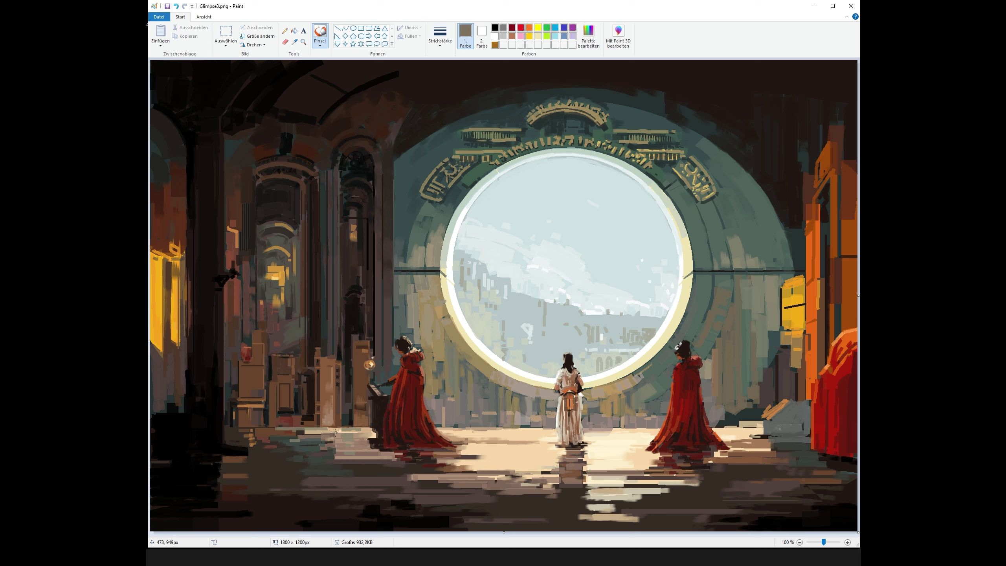
- Add a vertical dark brown stroke at the lower edge of the wider niche and sample tones from the neighbouring pillars
click(294, 41)
click(304, 349)
drag(303, 319, 303, 338)
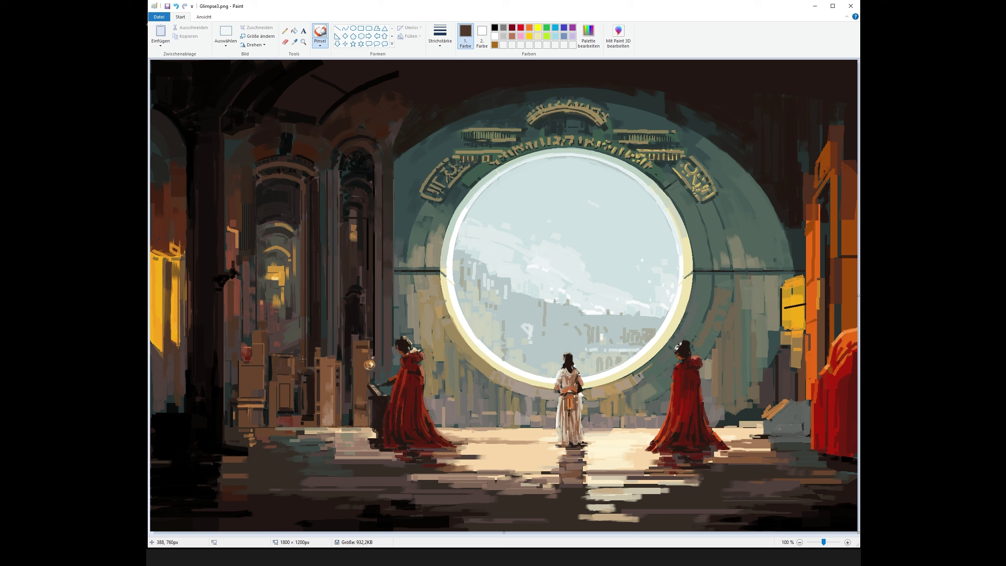
ctrl+click(356, 264)
click(294, 41)
click(328, 236)
- Set a thinner stroke, detail the wider niche's curved cornice and darken the gap between the blocks below with the standard Brush
click(440, 36)
click(453, 75)
drag(261, 169, 305, 167)
mouse_move(298, 356)
mouse_down()
mouse_move(298, 373)
mouse_move(314, 383)
mouse_up()
click(337, 29)
click(319, 44)
click(319, 58)
ctrl+click(311, 387)
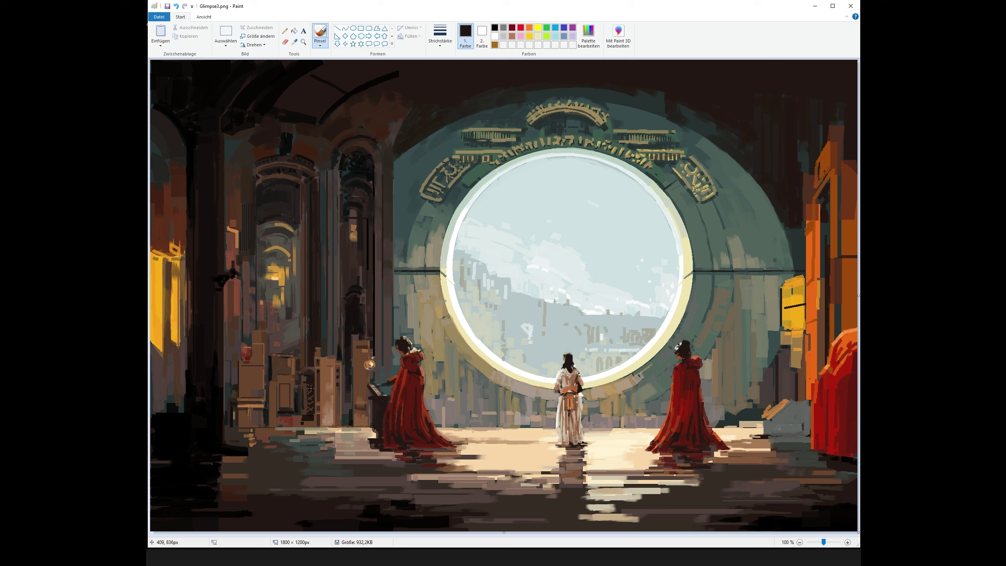
- Touch up the pillar beside the narrow niche and the wider niche's left edge, switching to the Marker brush
ctrl+click(344, 303)
click(320, 45)
click(352, 73)
ctrl+click(253, 336)
ctrl+click(253, 262)
- Switch to the Oil brush, set the stroke thickness and paint a sampled dark tone across the ceiling vault at the canvas's upper edge
click(320, 44)
click(321, 75)
click(440, 40)
click(454, 105)
click(294, 41)
click(320, 72)
drag(321, 71, 418, 68)
- Sample a vault tone, define a near-black custom colour and darken the ceiling ribs above the niches
click(294, 42)
click(342, 104)
click(589, 38)
click(432, 337)
click(295, 42)
click(336, 96)
drag(337, 96, 285, 96)
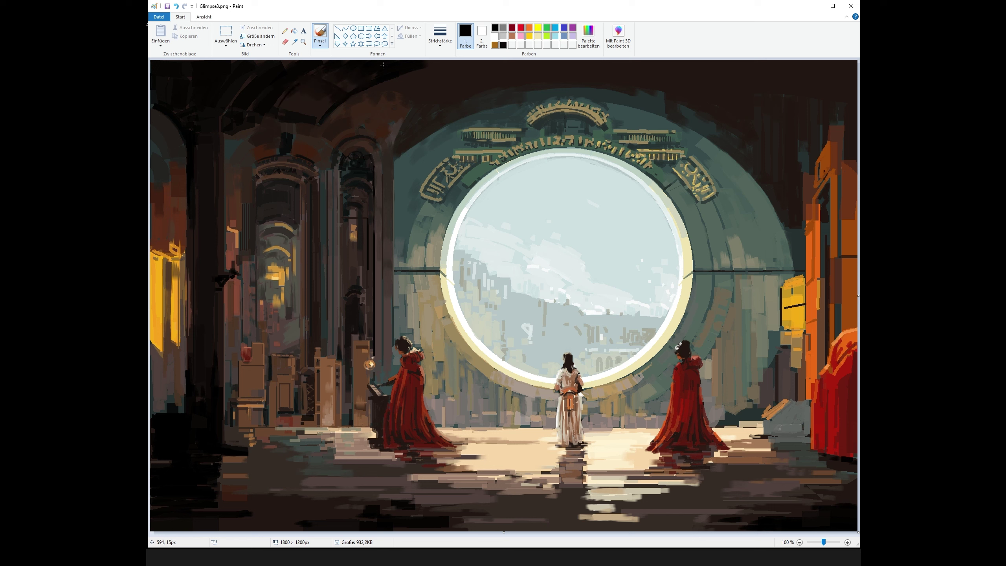
- Define another dark custom colour and darken the arch edge above the portal's central ornament
click(319, 46)
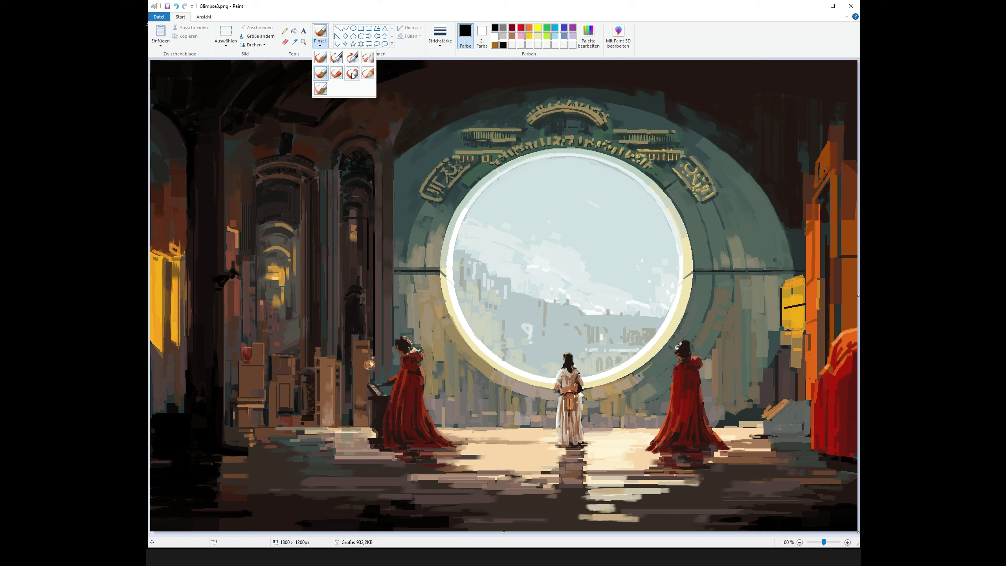
click(589, 45)
key(Return)
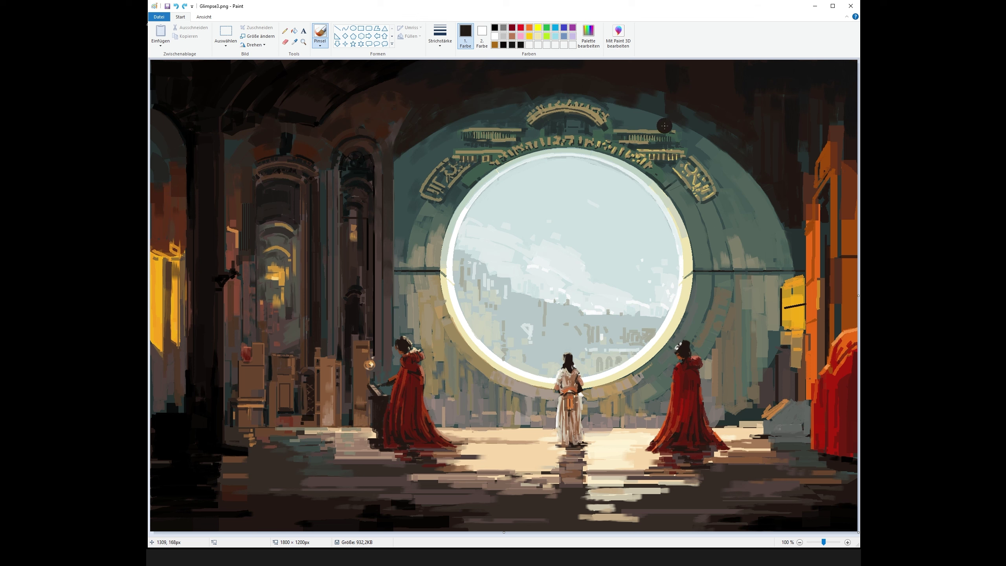
drag(532, 97, 618, 103)
- Refine the arch's upper edge and the ceiling vault with sampled dark teal and near-black tones
click(294, 41)
click(621, 111)
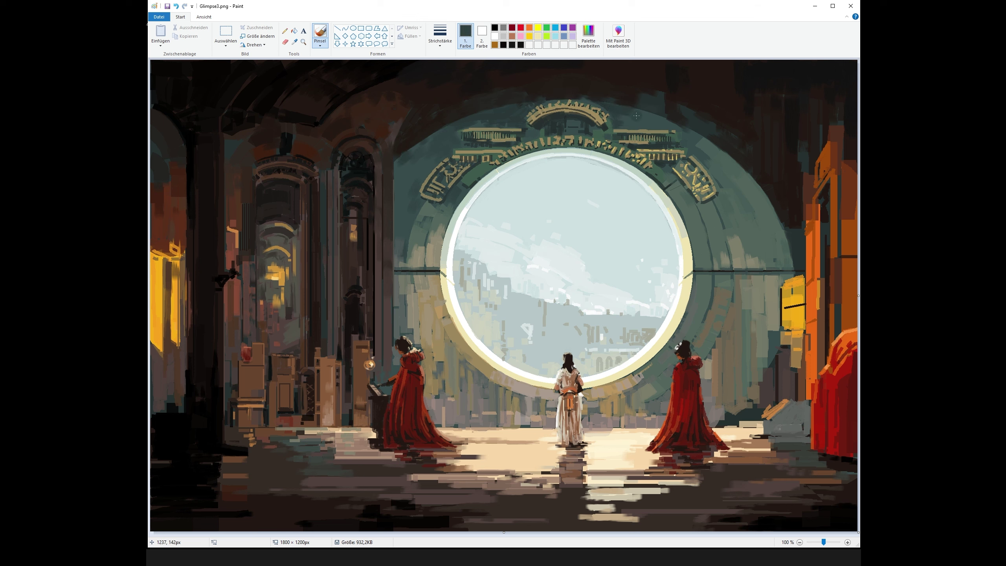
click(294, 42)
click(361, 91)
click(294, 42)
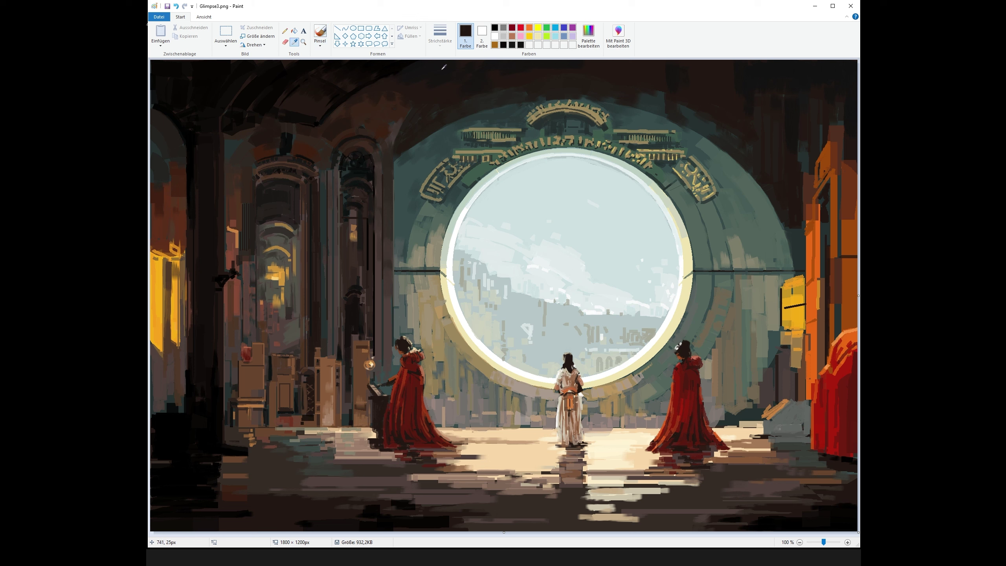
click(444, 67)
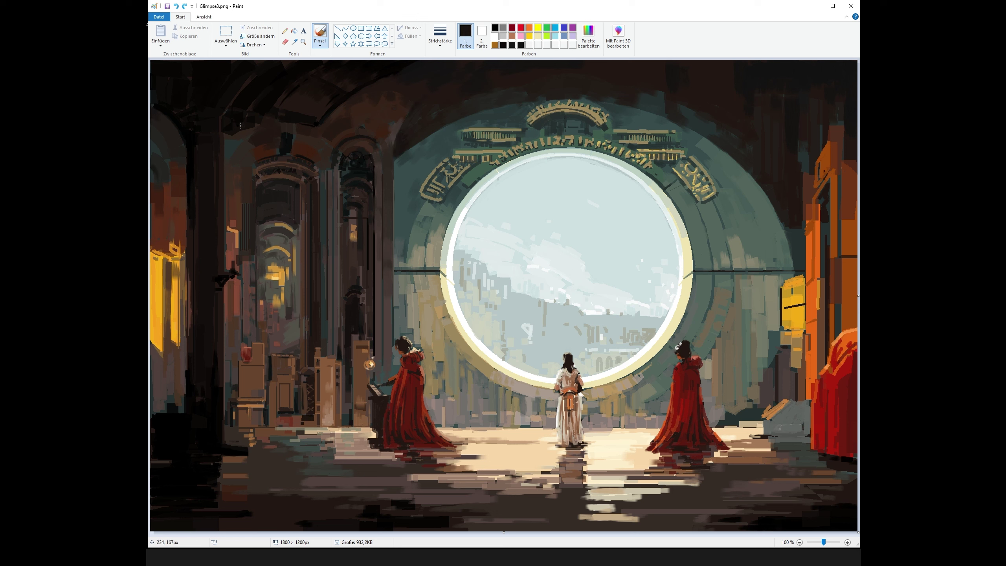
- Refine the left curved ornament panel's lower-left edge with sampled tones, undoing the last stroke
click(294, 41)
click(425, 179)
drag(426, 185, 443, 203)
click(294, 41)
click(432, 190)
key(ctrl+z)
- Sample dark tones beneath the central ornament and draw thin horizontal lines along the ornament bars with the Line tool, undoing the last one
click(295, 42)
click(562, 127)
click(295, 42)
click(556, 128)
click(337, 28)
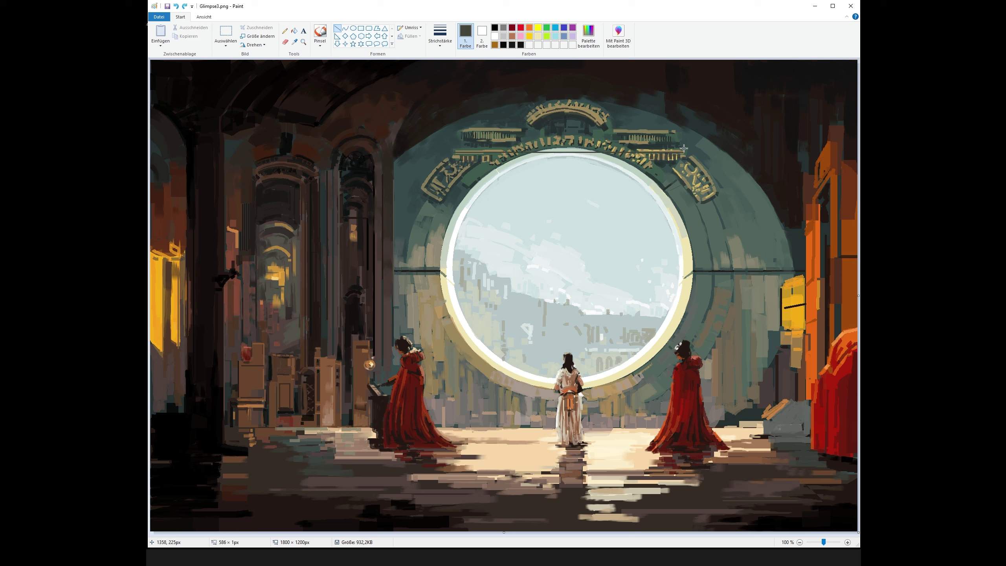
drag(638, 151, 678, 151)
drag(494, 142, 512, 141)
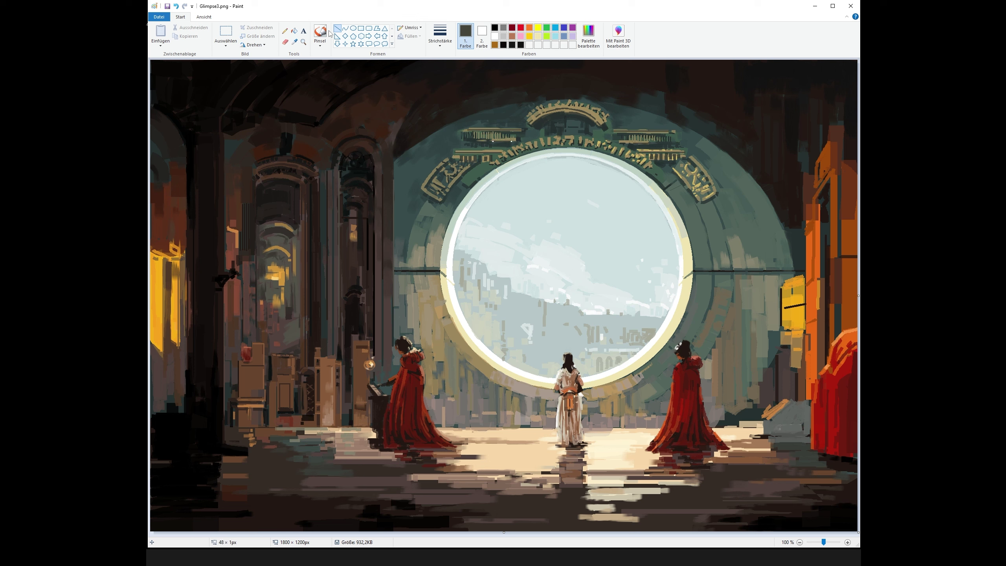
click(319, 32)
key(ctrl+z)
- Switch to the Oil brush, set the stroke thickness and sample a grey-green from the wall beside the right-hand robed figure
click(320, 44)
click(320, 76)
click(440, 39)
click(453, 93)
click(294, 42)
click(769, 348)
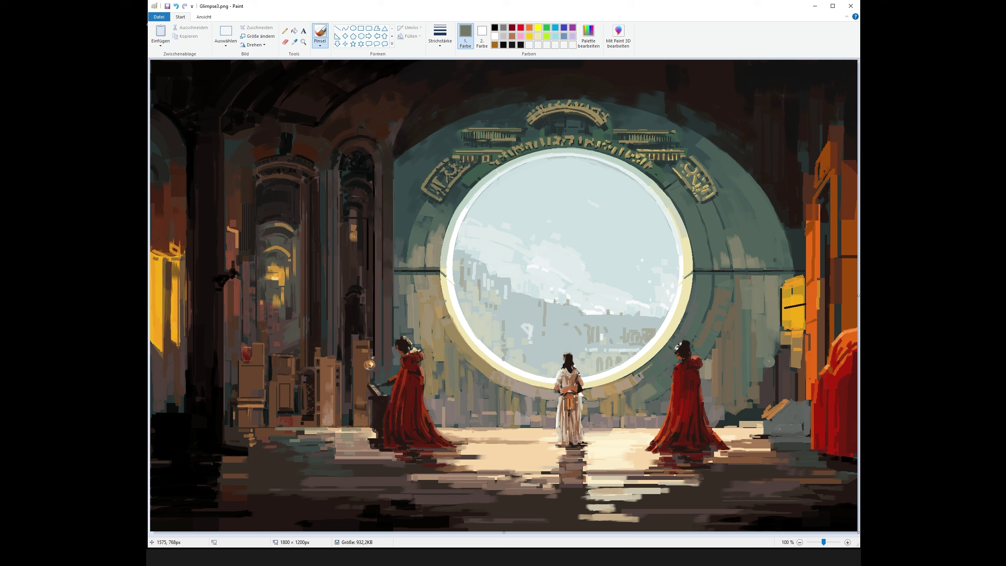
- Draw thin brown lines along the outer edge of the orange pillar with the Line tool, undoing a stray diagonal across the portal
click(338, 28)
click(295, 41)
click(834, 135)
drag(644, 285, 797, 155)
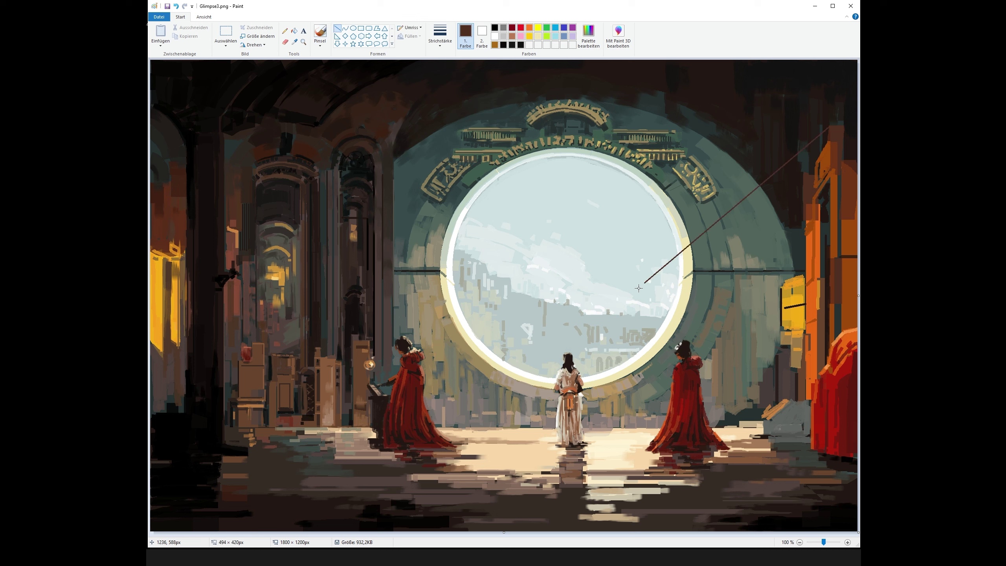
key(ctrl+z)
mouse_move(830, 126)
mouse_down()
mouse_move(805, 169)
mouse_move(843, 160)
mouse_up()
drag(845, 254, 845, 218)
drag(849, 329, 850, 260)
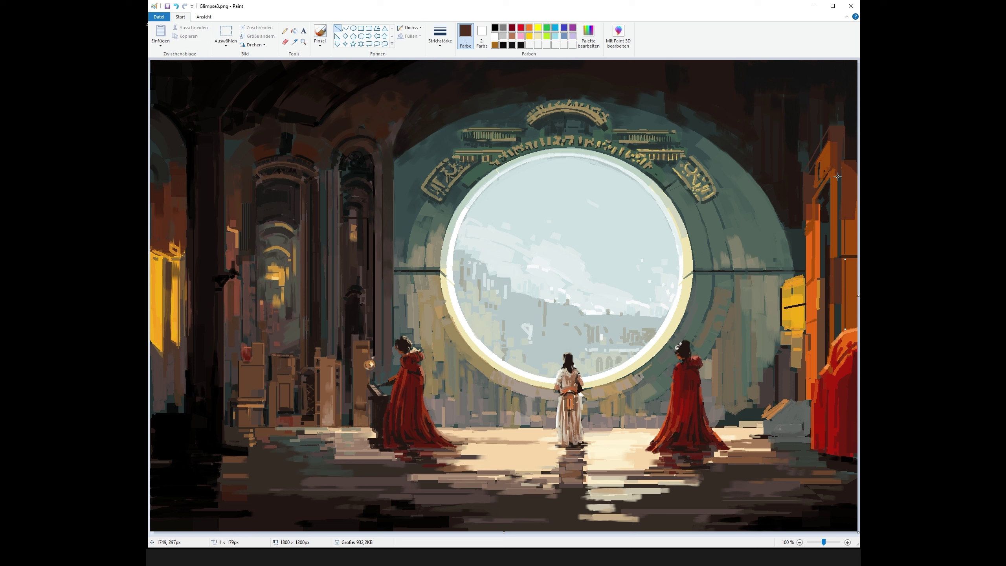
- Return to a brush, set its thickness, add a vertical brown stroke inside the orange pillar's recess and sample the dark wall above
click(320, 32)
click(440, 38)
click(453, 93)
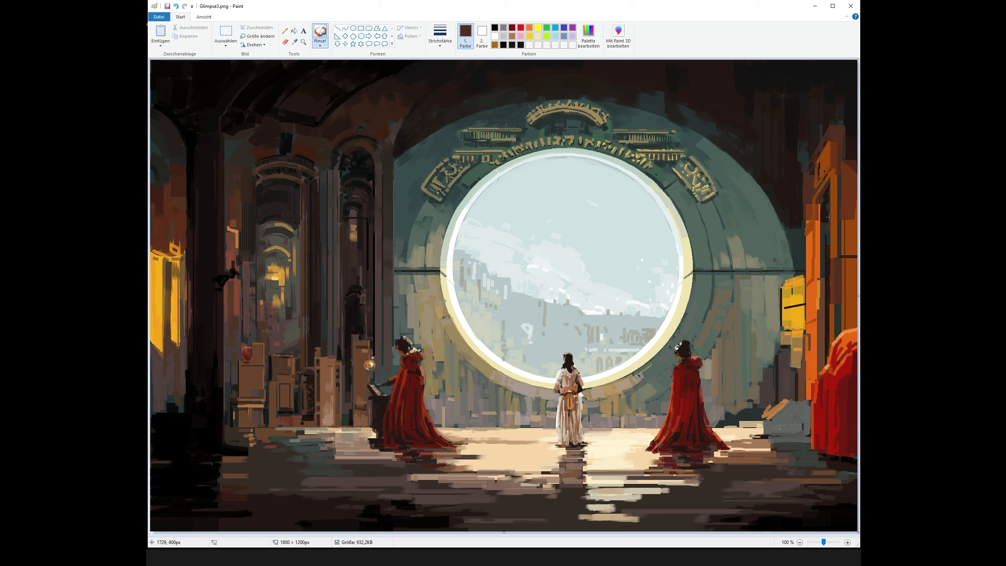
drag(820, 242, 820, 277)
click(294, 42)
click(851, 127)
- Switch to the standard Brush and add vertical dabs of sampled orange to the dark recess of the orange pillar
click(320, 44)
click(319, 58)
click(295, 42)
click(800, 376)
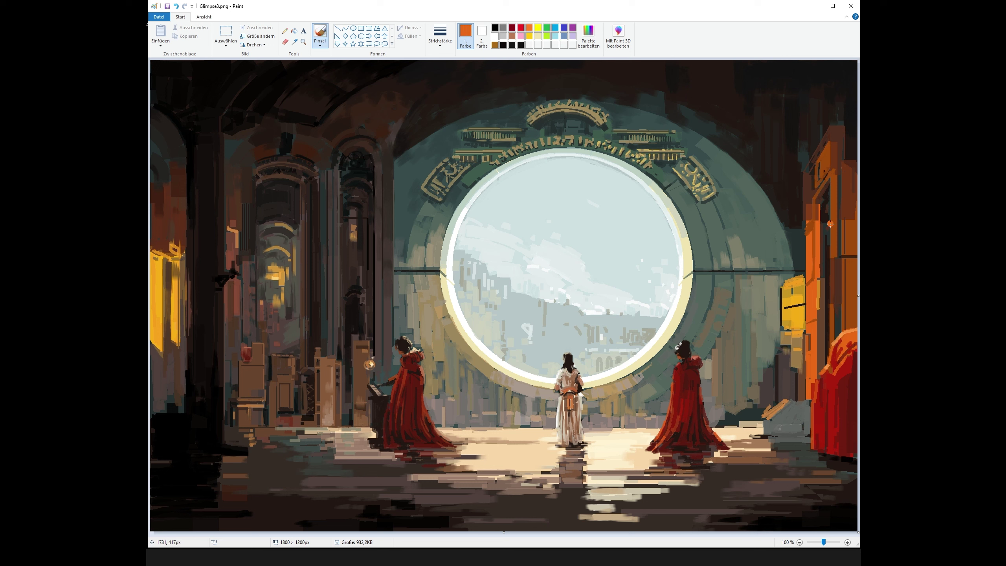
click(833, 263)
drag(833, 307, 834, 341)
- Set the thinnest stroke and sample tones from the orange pillar's recess and left edge for fine touch-ups
click(440, 40)
click(452, 75)
click(294, 41)
click(819, 208)
click(294, 42)
click(807, 287)
- Sample a dark tone above the yellow window, add a small dark mark inside it and sample the yellow
click(295, 42)
click(797, 272)
drag(794, 302, 793, 310)
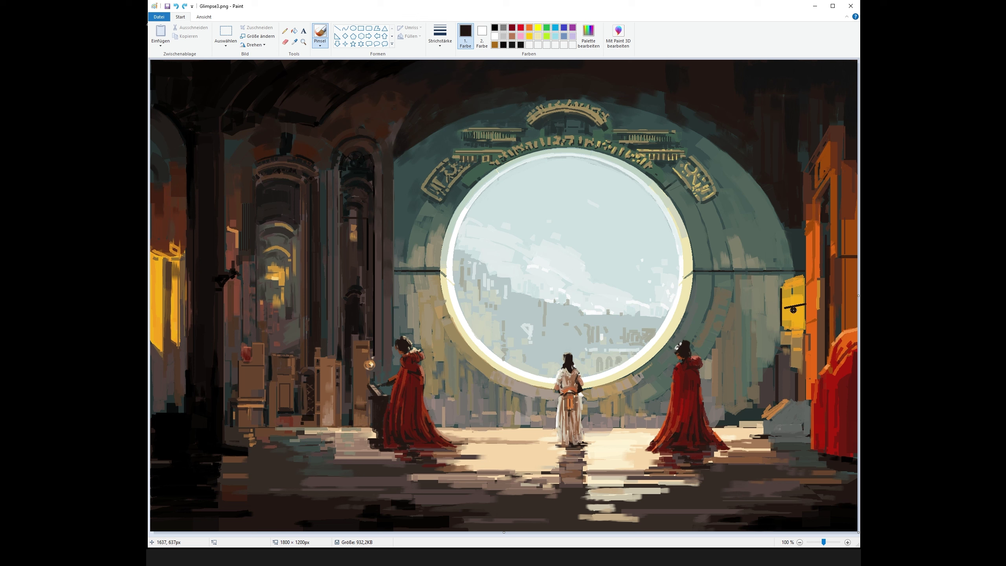
click(297, 43)
click(795, 278)
- Paint thin vertical strokes in a sampled dark tone on the dark blocks beneath the yellow window
click(295, 42)
click(777, 373)
drag(791, 359, 790, 398)
drag(787, 357, 786, 397)
- Sample the yellow window and the grey-green wall and dab fine touches along the orange pillar's left edge
click(296, 42)
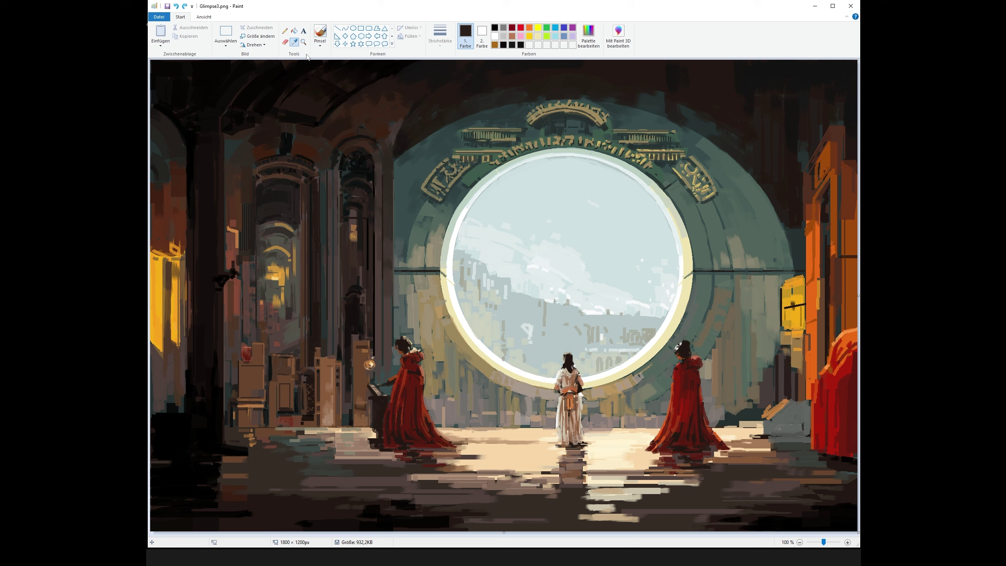
click(794, 305)
click(295, 42)
click(769, 337)
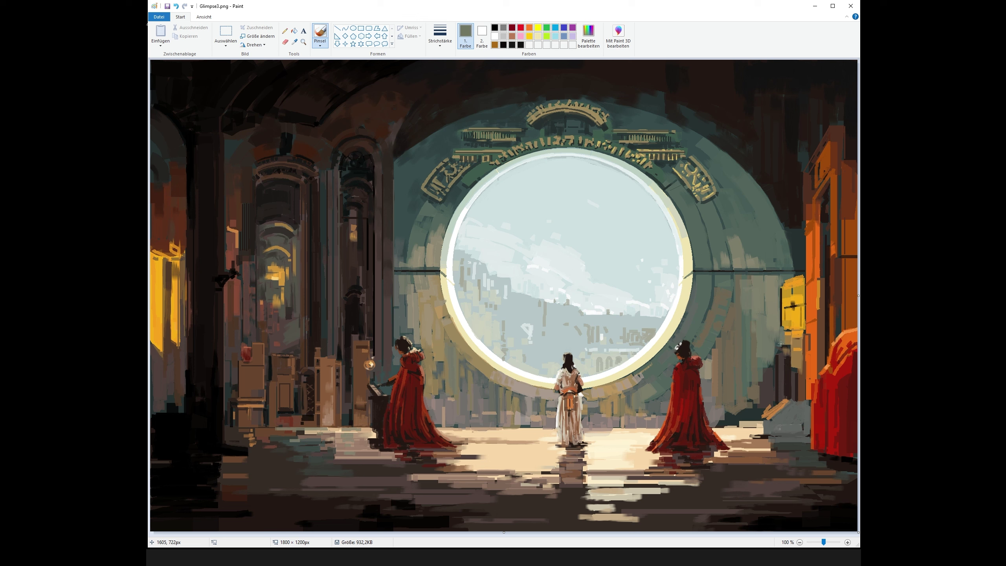
click(806, 230)
click(808, 334)
- Try a thin vertical line in sampled brown down the orange pillar's lower part with the Line tool and undo it
click(338, 28)
click(440, 37)
click(454, 75)
click(294, 42)
click(825, 329)
drag(813, 335, 813, 383)
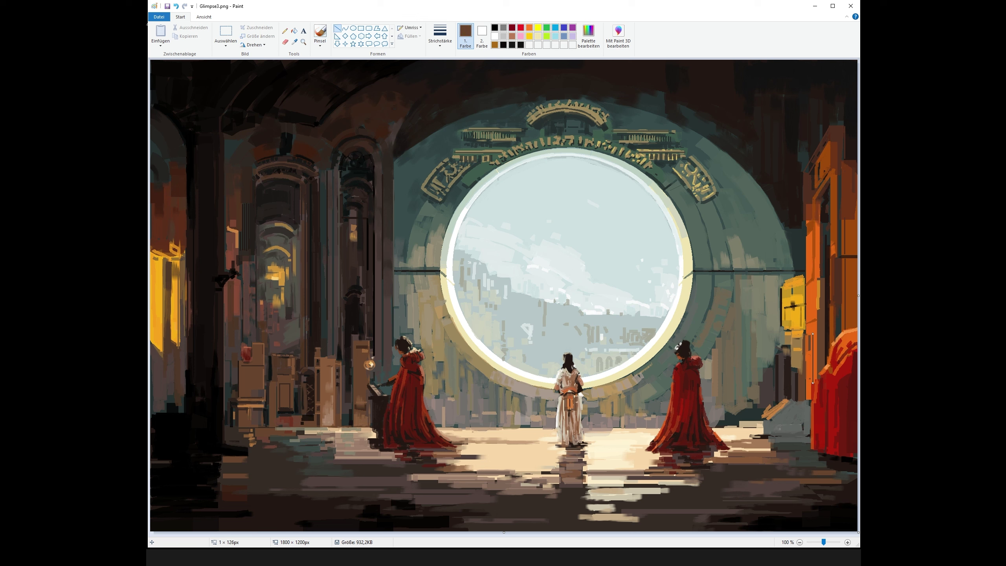
click(495, 37)
key(ctrl+z)
- Draw short white lines inside the yellow window as a small bracket shape
click(295, 41)
click(673, 319)
drag(790, 307, 790, 297)
drag(798, 304, 797, 295)
- Return to the brush and dab brown touches on the yellow window and the orange pillar
click(320, 32)
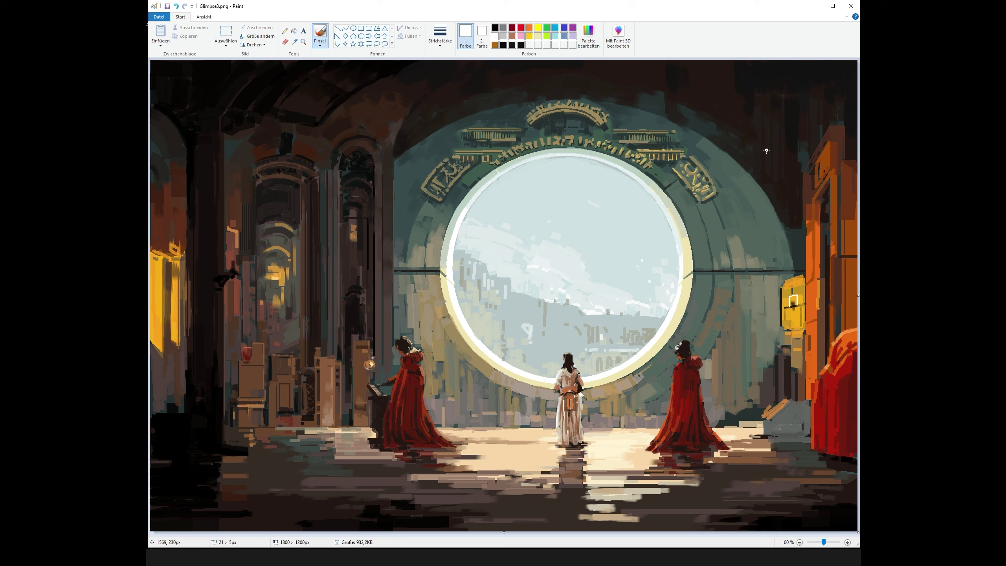
click(788, 308)
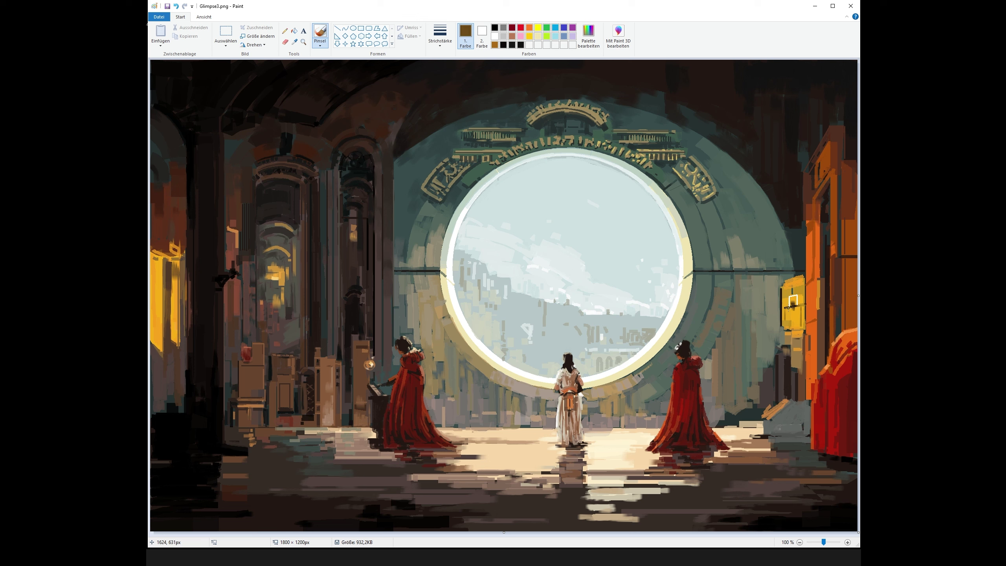
click(821, 263)
click(813, 304)
- Draw a long vertical reddish-brown line down the orange pillar with the Line tool and sample the pillar's colour
click(338, 29)
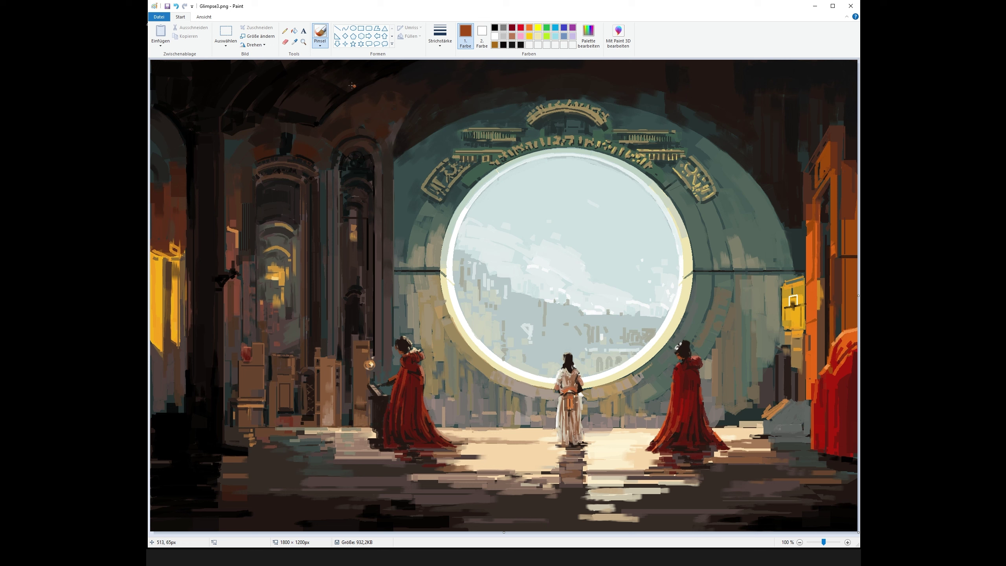
drag(817, 277, 819, 370)
click(295, 42)
click(820, 327)
- Add a diagonal stroke in sampled floor tan to the slanted slab beside the grey rubble
click(294, 41)
click(751, 424)
mouse_move(782, 403)
mouse_down()
mouse_move(767, 417)
mouse_move(804, 402)
mouse_move(766, 418)
mouse_up()
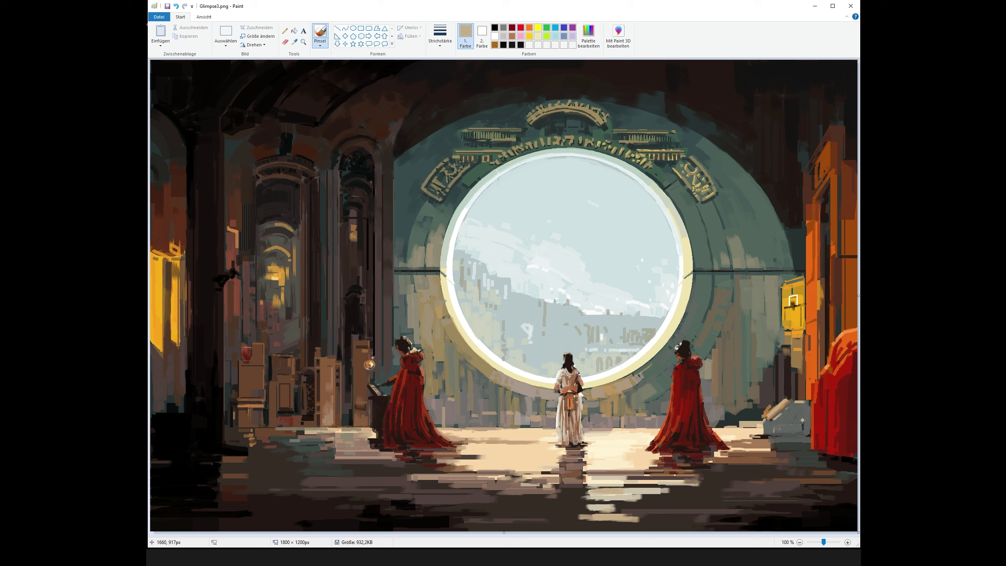
- Sample a red from the large foreground robe and paint fold strokes on its shoulder, side and hem
click(295, 41)
click(841, 357)
mouse_move(844, 344)
mouse_down()
mouse_move(838, 353)
mouse_move(845, 341)
mouse_up()
drag(834, 376, 842, 362)
click(817, 454)
- Add darker red shading in a sampled tone to the foreground robe's upper folds and left edge
click(295, 42)
click(837, 405)
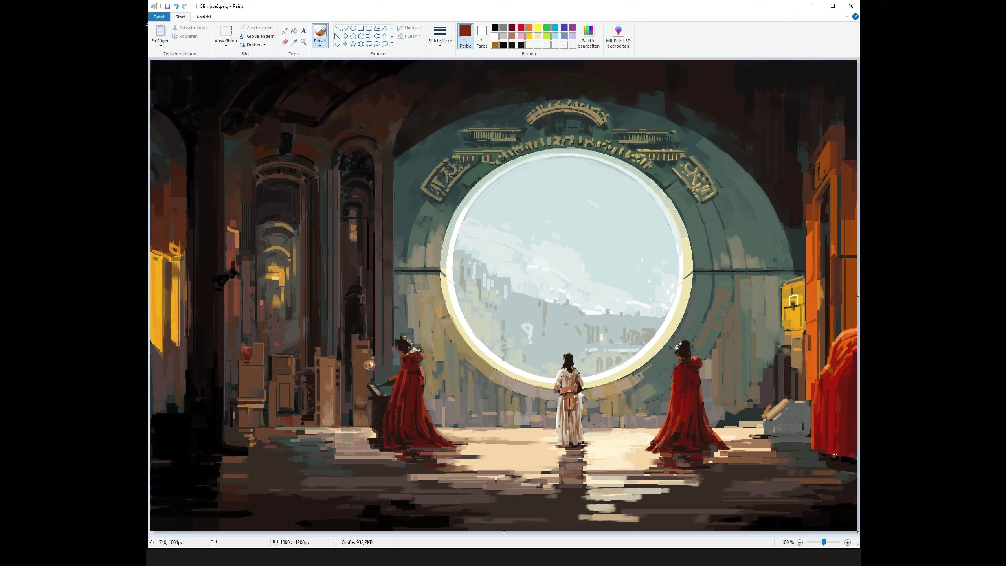
drag(844, 345, 856, 334)
click(812, 407)
- Dab touches on the orange pillar and the wall beside it and sample the dark horizontal line beside the portal
click(823, 152)
click(801, 347)
click(294, 42)
click(702, 270)
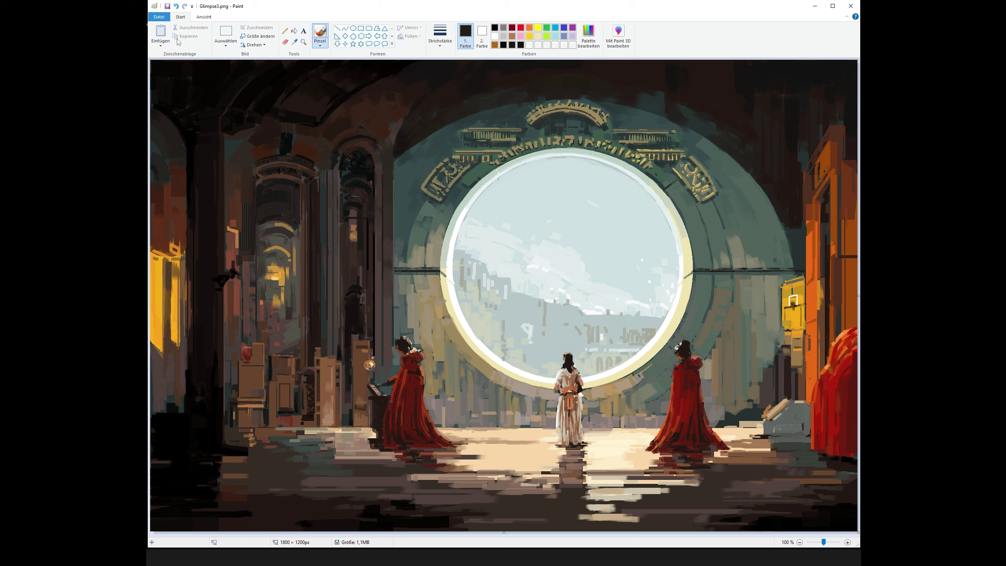
- Switch to the Oil brush and paint a sampled floor tone across the reflection below the central white-robed figure
click(319, 44)
click(320, 74)
click(295, 42)
click(761, 479)
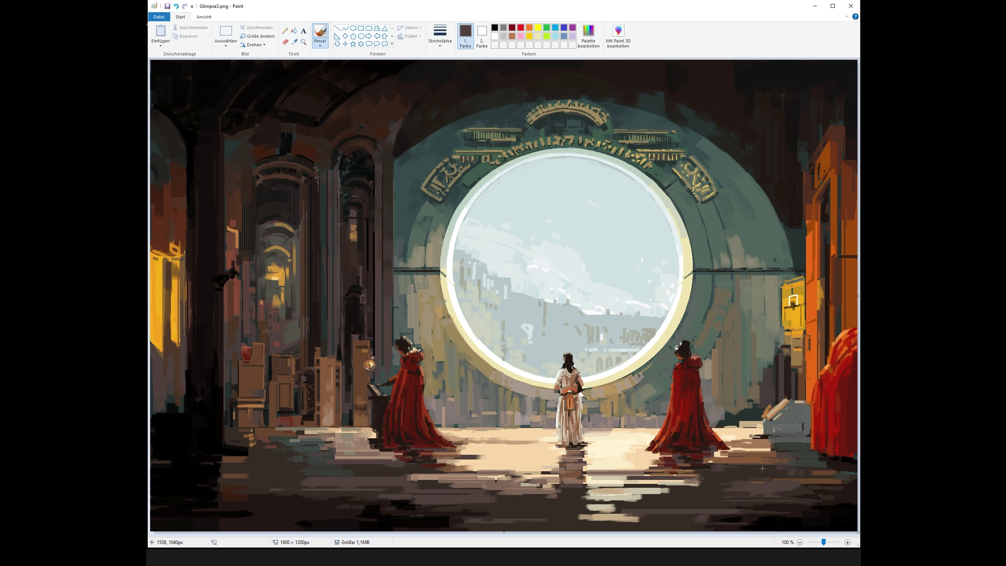
drag(575, 506, 541, 508)
- Select black and paint horizontal strokes in the floor reflections below the right and left robed figures
click(495, 27)
drag(675, 504, 719, 502)
drag(667, 499, 694, 499)
mouse_move(694, 491)
mouse_down()
mouse_move(715, 490)
mouse_move(698, 477)
mouse_up()
drag(392, 471, 420, 472)
drag(422, 488, 436, 487)
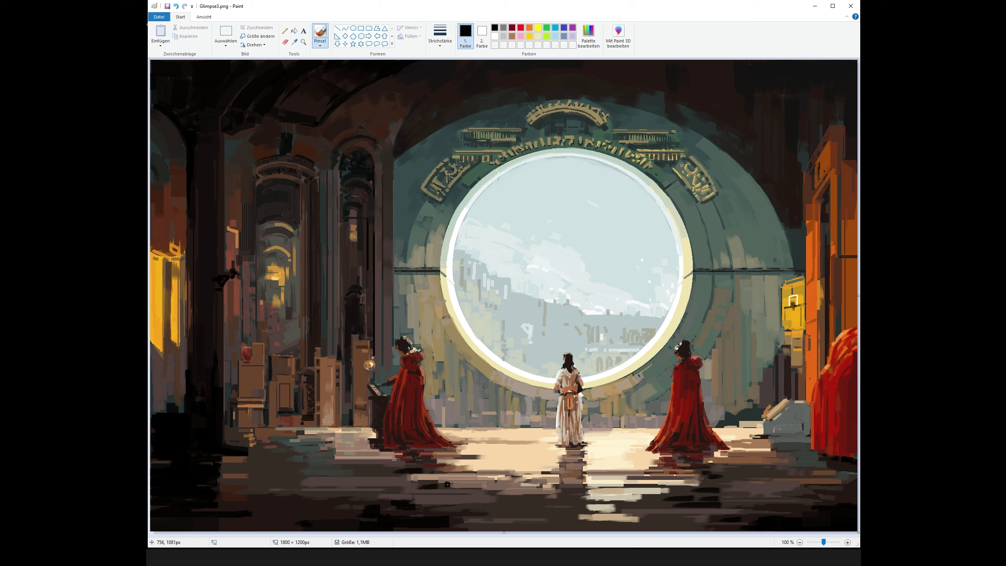
- Extend the black strokes through the right figure's reflection and along the floor's lower right edge
drag(662, 525, 692, 522)
drag(685, 493, 710, 493)
drag(657, 517, 719, 497)
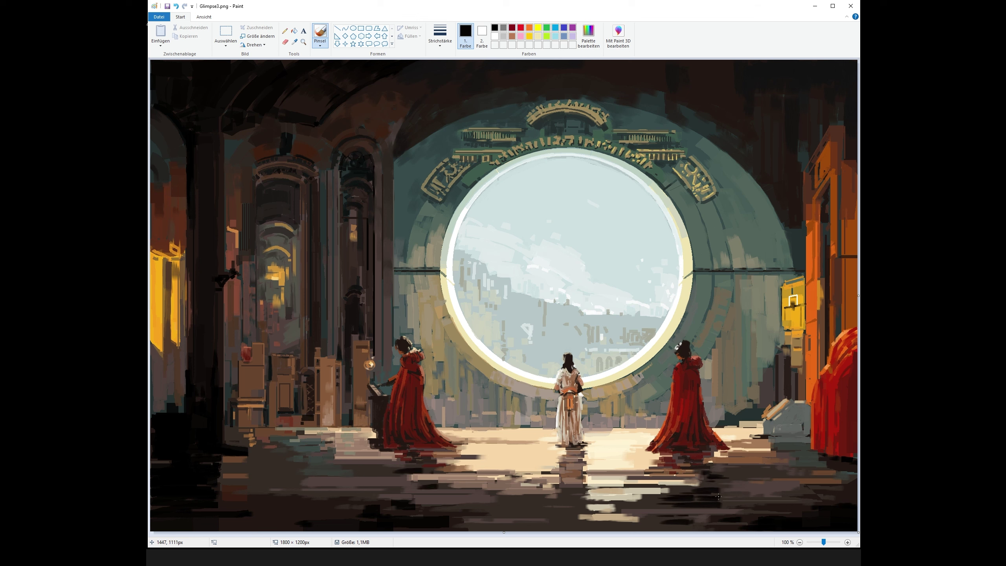
drag(777, 511, 855, 493)
- Darken the hems of both red-robed figures and lengthen the left figure's reflection with black strokes
drag(713, 449, 704, 449)
mouse_move(399, 467)
mouse_down()
mouse_move(416, 466)
mouse_move(394, 454)
mouse_up()
drag(409, 452, 426, 451)
drag(401, 483, 434, 482)
mouse_move(417, 492)
mouse_down()
mouse_move(445, 492)
mouse_move(416, 502)
mouse_move(437, 498)
mouse_up()
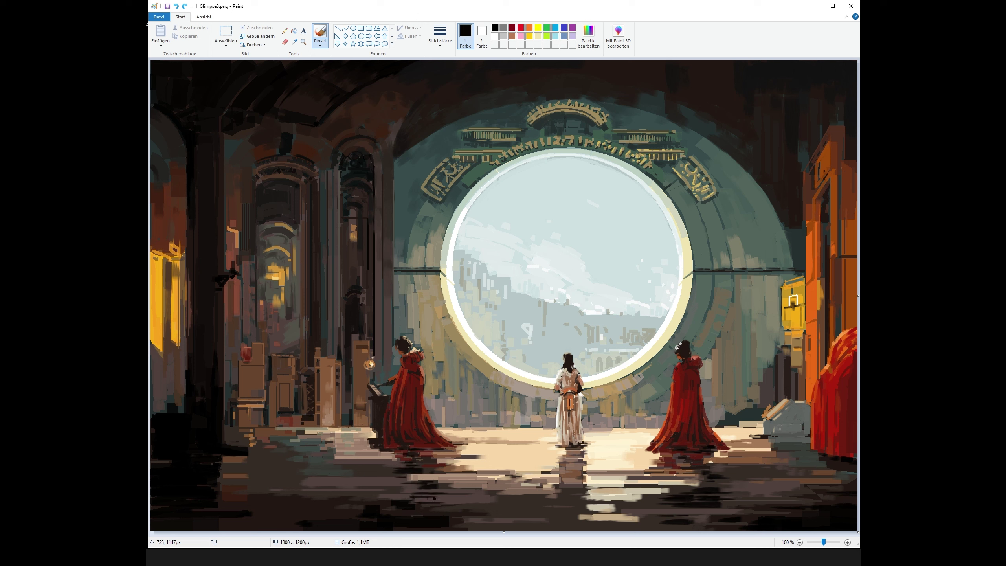
- Sample a dark tone from the right figure's reflection and work it in short strokes into all three figures' reflections
click(296, 40)
click(686, 488)
mouse_move(690, 486)
mouse_down()
mouse_move(709, 486)
mouse_move(731, 513)
mouse_up()
drag(706, 459, 690, 459)
drag(402, 479, 426, 480)
drag(408, 500, 431, 500)
mouse_move(563, 503)
mouse_down()
mouse_move(586, 503)
mouse_move(586, 512)
mouse_up()
drag(692, 526, 658, 526)
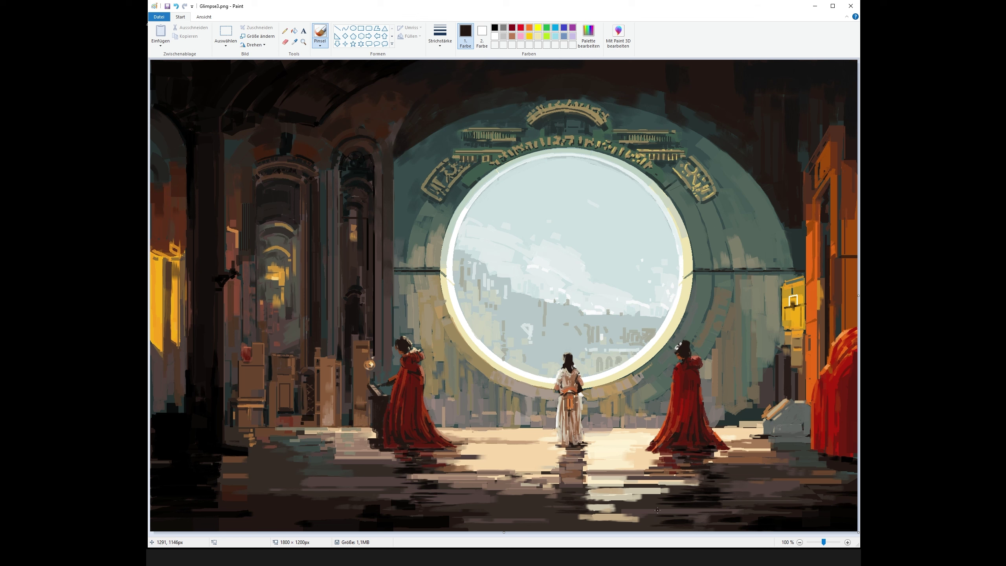
- Darken the floor reflections below the centre and left figures, and paint a freshly sampled floor tone beneath the right robe's hem
drag(557, 522, 585, 522)
drag(563, 477, 582, 478)
drag(404, 486, 424, 473)
click(295, 42)
click(428, 484)
drag(405, 492, 435, 491)
drag(723, 463, 708, 463)
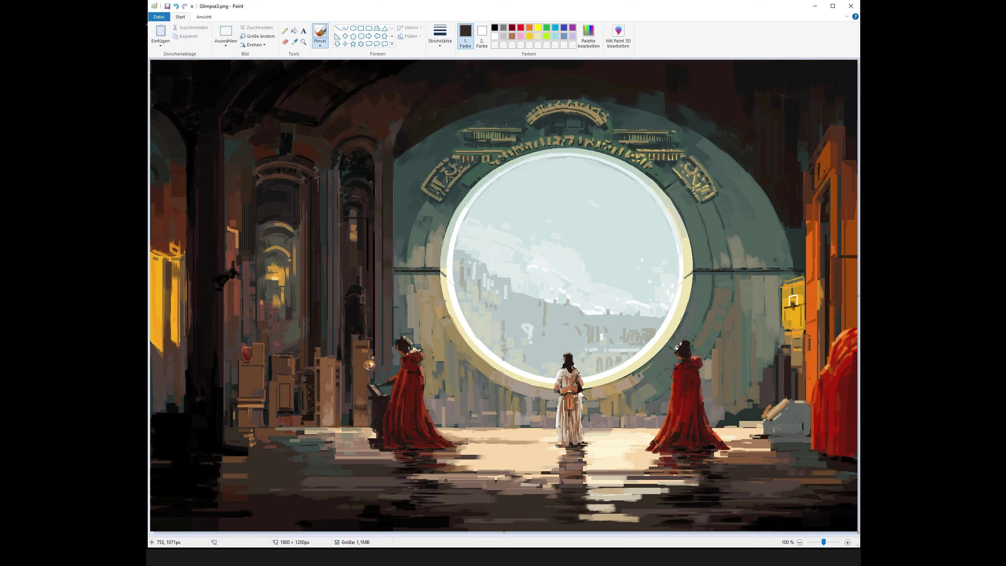
- Sample brown floor tones and paint horizontal strokes across the floor between the left figure's and the centre figure's reflections
drag(628, 521, 590, 521)
click(295, 42)
click(519, 484)
click(295, 42)
click(500, 492)
drag(501, 498, 537, 486)
drag(465, 478, 484, 478)
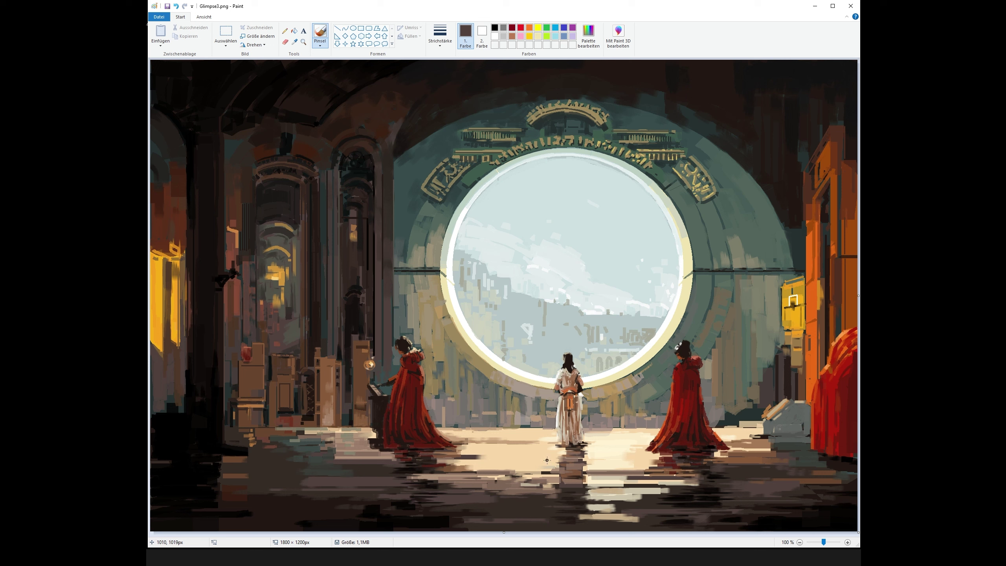
- Break up the bright central reflection with dark brown strokes, sample a tan floor tone and undo the last stroke
click(481, 464)
drag(625, 473, 654, 472)
mouse_move(600, 490)
mouse_down()
mouse_move(637, 499)
mouse_move(619, 521)
mouse_up()
click(294, 41)
click(589, 481)
key(ctrl+z)
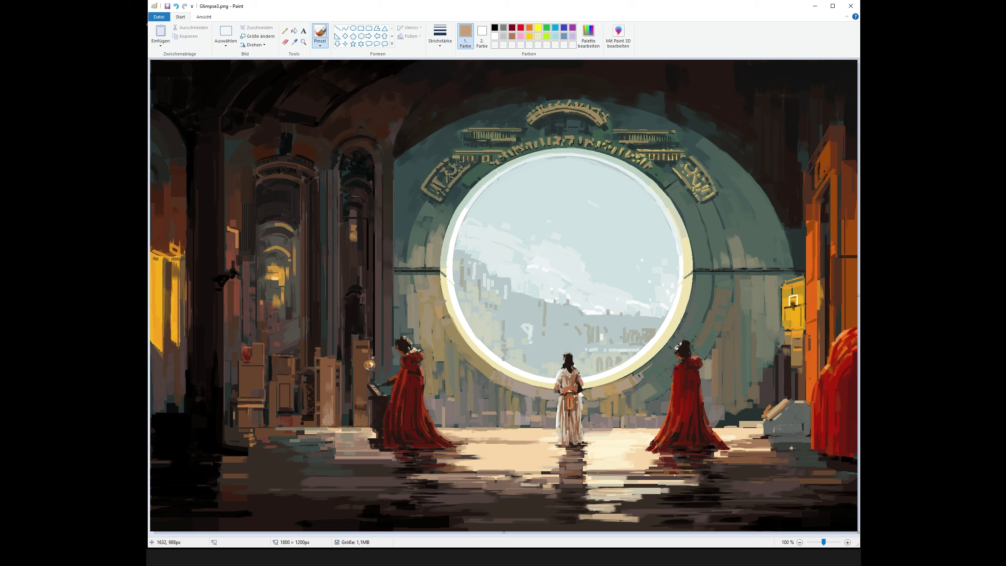
- Try a sampled brown tone in the bright central reflection and undo the last floor strokes
click(294, 41)
click(628, 488)
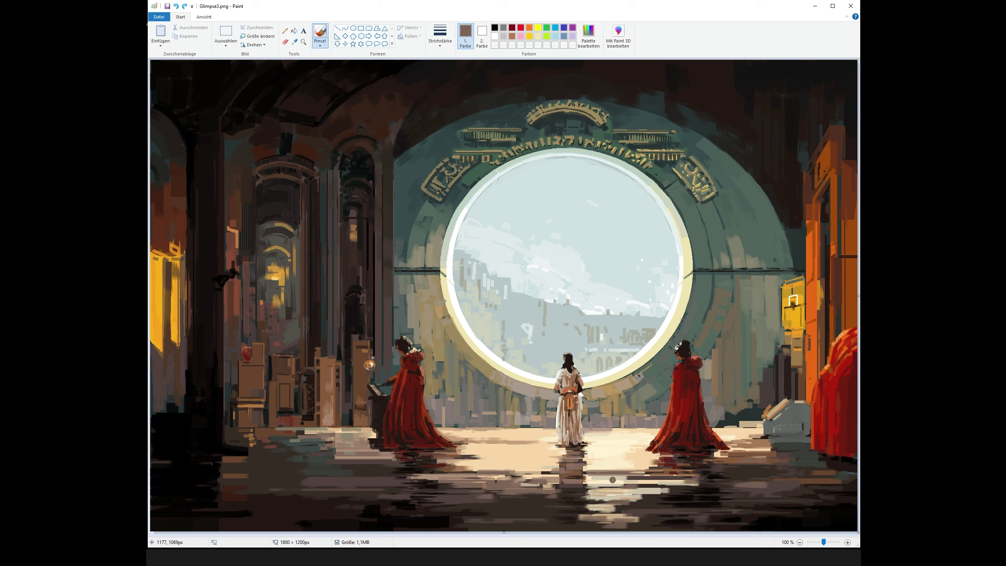
click(605, 517)
key(ctrl+z)
key(ctrl+z)
key(ctrl+z)
key(ctrl+z)
key(ctrl+z)
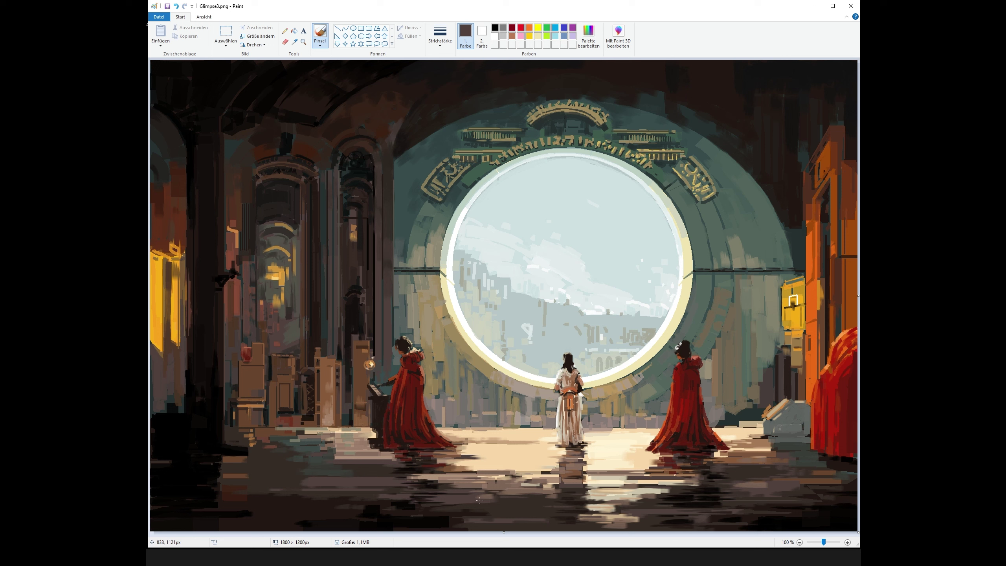
- Paint dark brown strokes across the floor below and beside the left figure and through the right figure's reflection
mouse_move(391, 504)
mouse_down()
mouse_move(415, 502)
mouse_move(375, 494)
mouse_up()
drag(396, 476, 374, 475)
drag(304, 470, 259, 487)
click(273, 496)
drag(694, 487, 683, 486)
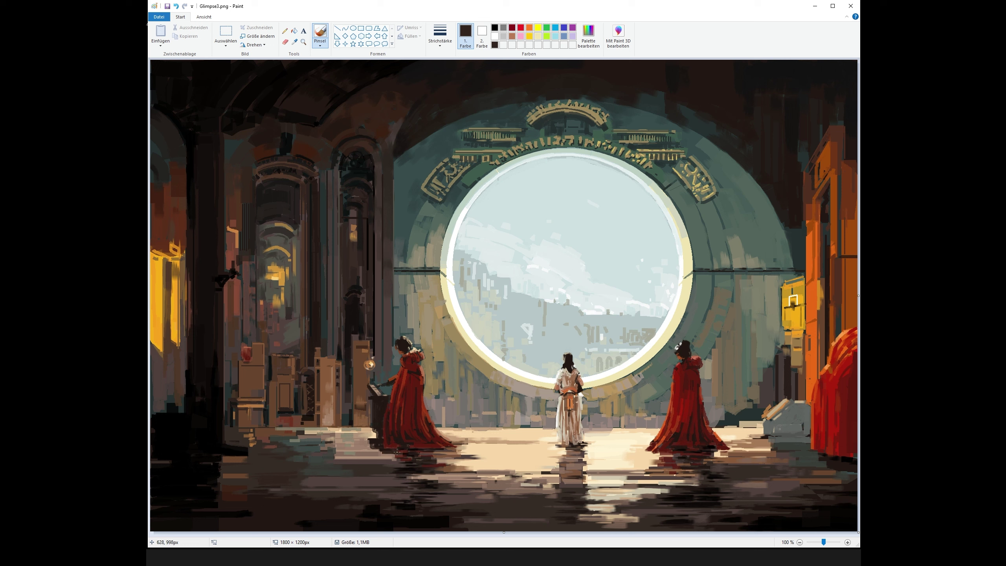
- Sample dark floor tones and work short horizontal strokes into the left figure's reflection and the floor below it, undoing one stroke
click(295, 42)
click(456, 490)
drag(470, 496, 449, 496)
click(295, 41)
click(498, 495)
drag(412, 477, 514, 502)
key(ctrl+z)
click(431, 517)
drag(431, 517, 448, 521)
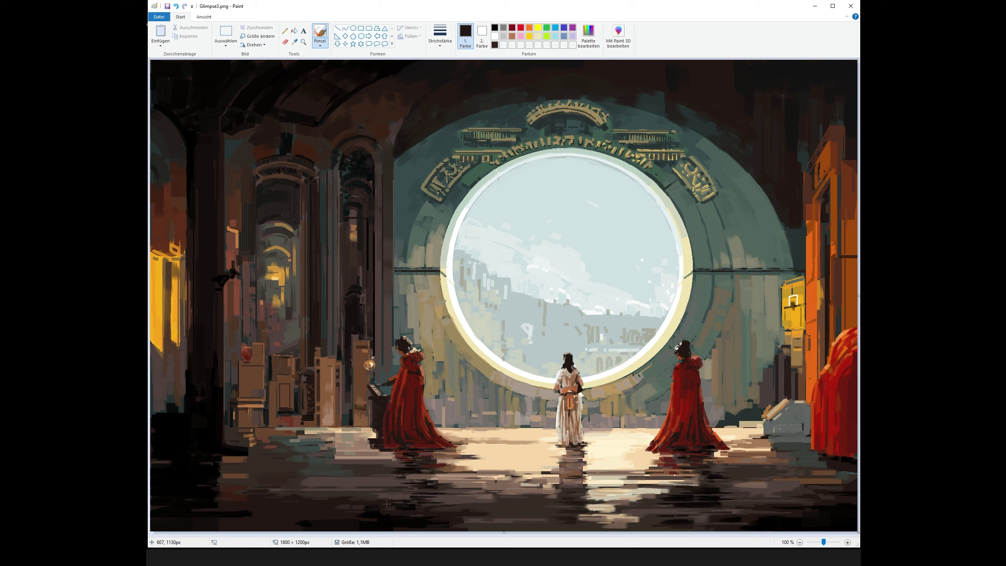
- Deepen the reflections below the left and right robed figures with near-black strokes
drag(392, 498, 452, 500)
mouse_move(406, 477)
mouse_down()
mouse_move(447, 474)
mouse_move(407, 474)
mouse_up()
mouse_move(685, 474)
mouse_down()
mouse_move(703, 474)
mouse_move(682, 466)
mouse_up()
drag(695, 510, 712, 510)
- Sample a muted brown at the edge of the central reflection and paint it across the bright floor area
key(i)
click(582, 509)
mouse_move(580, 509)
mouse_down()
mouse_move(623, 509)
mouse_move(660, 491)
mouse_up()
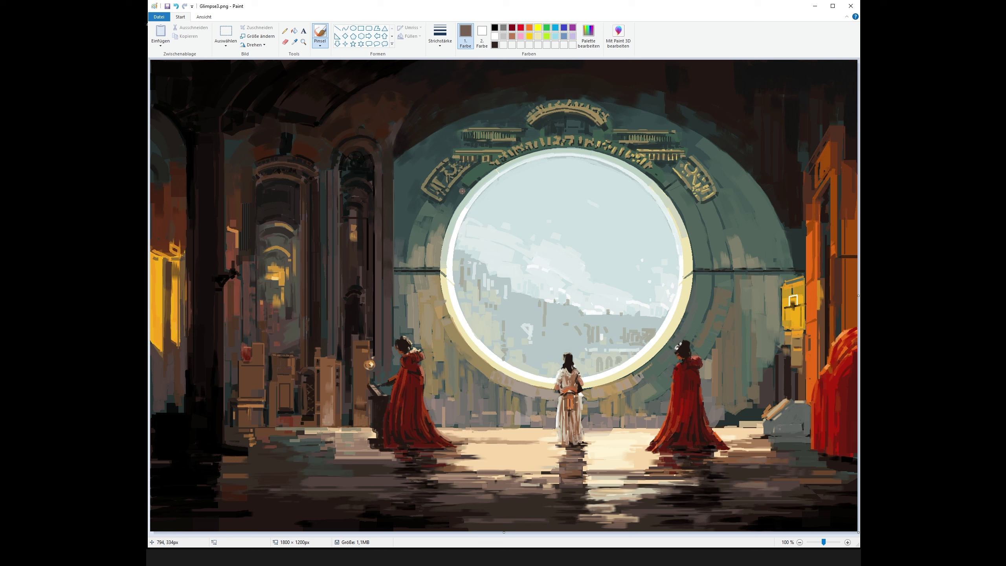
- Sample a lighter brown floor tone, undo a trial stroke, change the stroke width and paint a stroke into the central reflection
click(295, 42)
click(393, 463)
drag(406, 479, 432, 479)
key(ctrl+z)
click(440, 36)
click(440, 36)
click(440, 36)
click(443, 60)
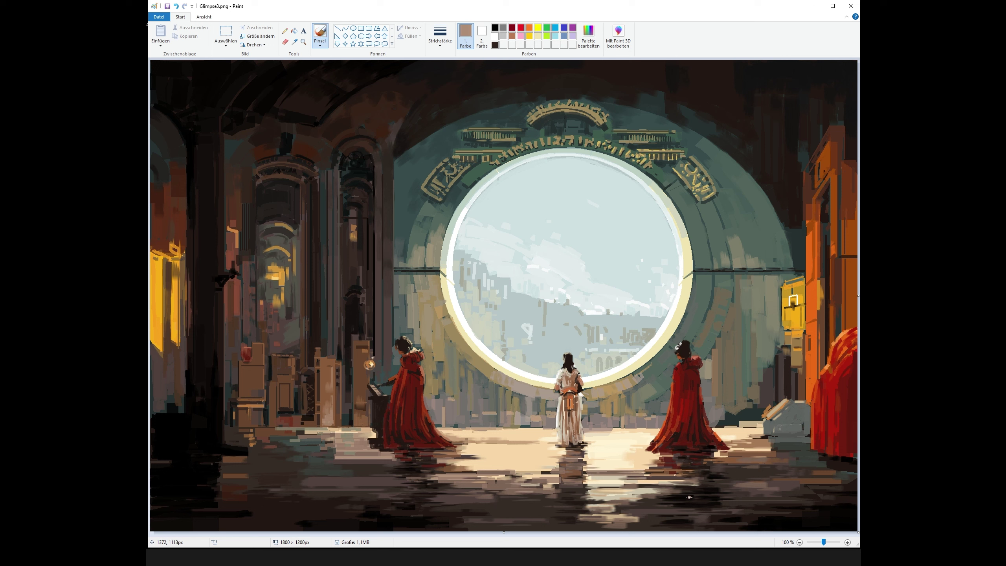
drag(599, 485, 587, 485)
- Sample dark tones from the floor and paint short strokes along the hems of the right and left red robes
click(295, 42)
click(728, 467)
mouse_move(711, 451)
mouse_down()
mouse_move(688, 463)
mouse_move(727, 456)
mouse_up()
click(701, 449)
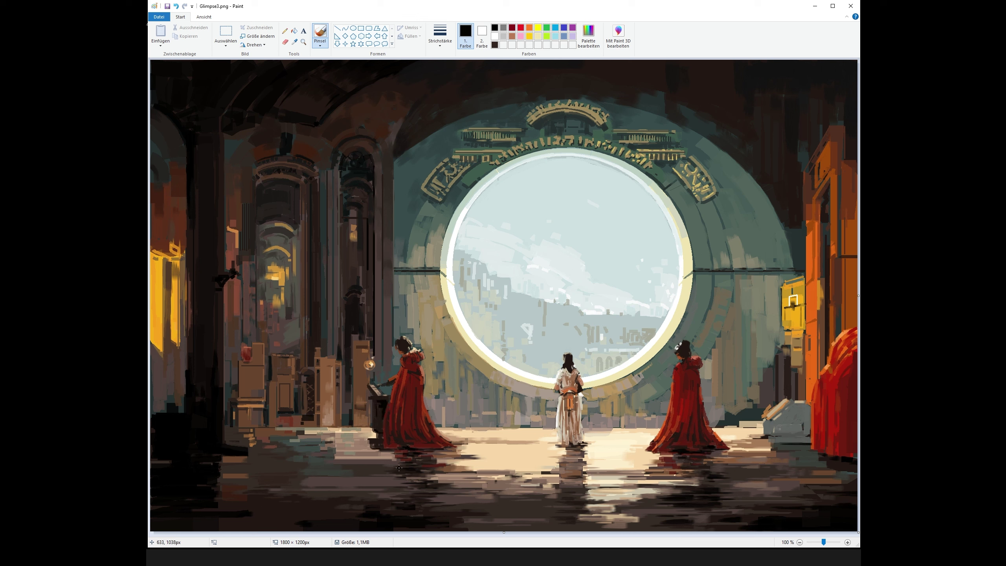
click(295, 42)
click(336, 469)
drag(434, 454, 426, 454)
- Refine the edges of both red robes' hems with a resized brush and tones sampled beside them
click(320, 43)
click(294, 42)
click(680, 452)
click(440, 39)
click(454, 74)
click(294, 42)
click(680, 448)
click(295, 41)
click(460, 448)
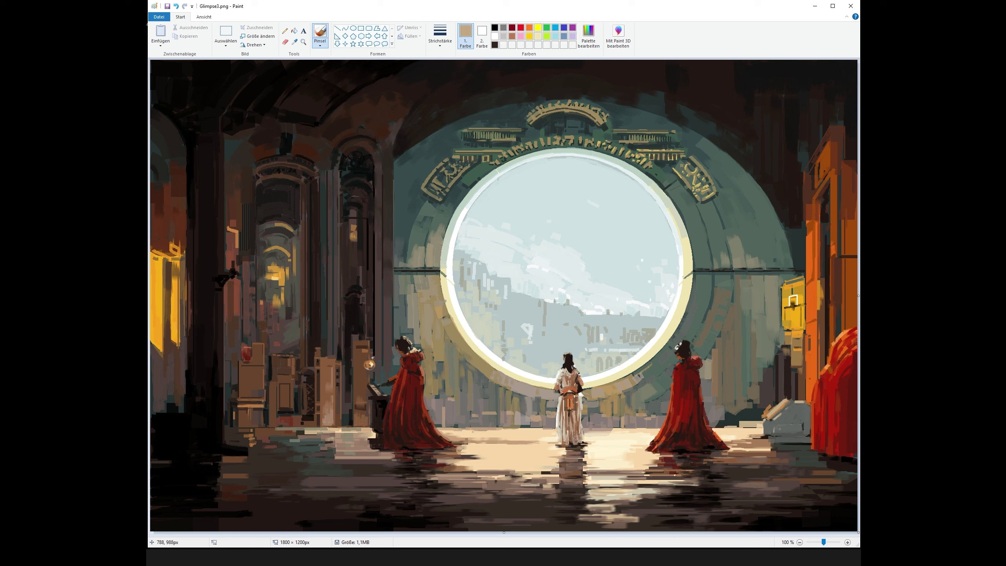
- Add small touches to the two standing red-robed figures and paint strokes on the floor below the large red form at far right
click(688, 396)
click(702, 390)
click(389, 379)
click(827, 482)
drag(820, 486, 840, 489)
click(705, 463)
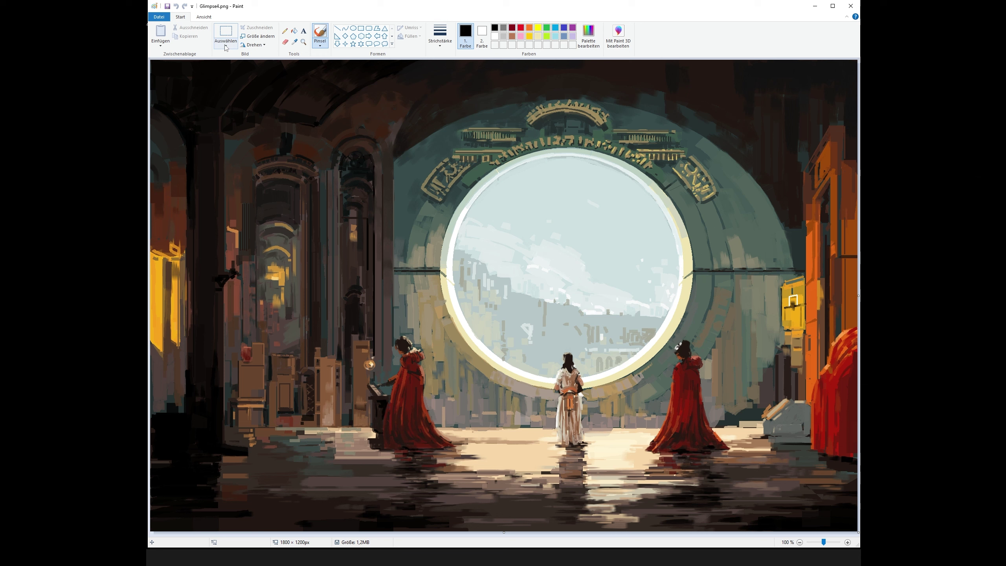
- Shift the white-robed figure's head slightly upward with a free-form selection, and retouch the torso with a resized brush in sampled brown
mouse_move(569, 350)
mouse_down()
mouse_move(556, 398)
mouse_move(580, 391)
mouse_move(569, 344)
mouse_move(562, 392)
mouse_move(585, 373)
mouse_move(572, 379)
mouse_up()
key(ctrl+z)
click(320, 33)
click(294, 41)
click(570, 379)
click(440, 38)
click(452, 90)
click(294, 41)
click(569, 383)
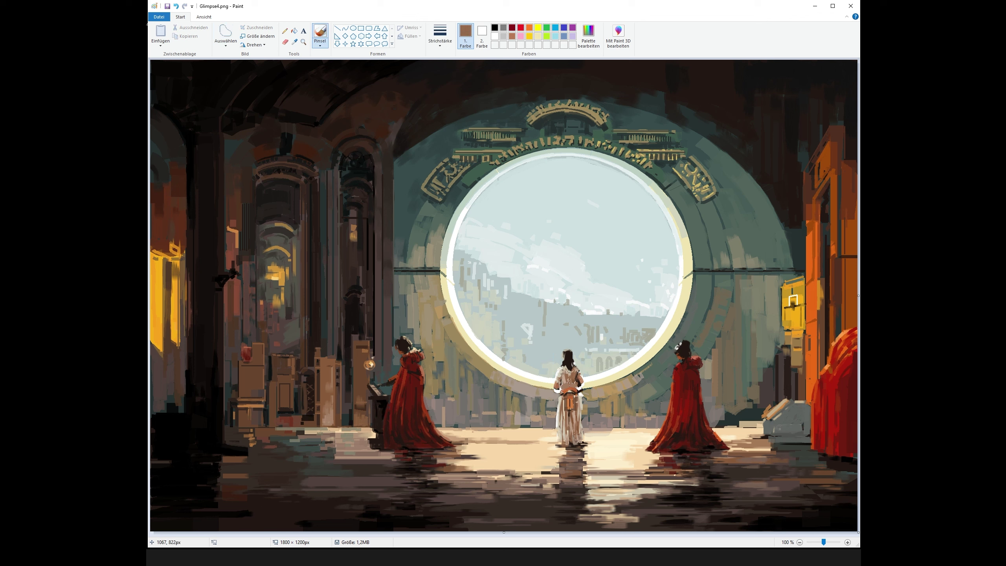
- Sample tones from the white-robed figure's hair, sleeve and waist and retouch the back and arms with them
click(294, 42)
click(564, 367)
click(294, 41)
click(583, 387)
click(294, 42)
click(576, 386)
click(563, 400)
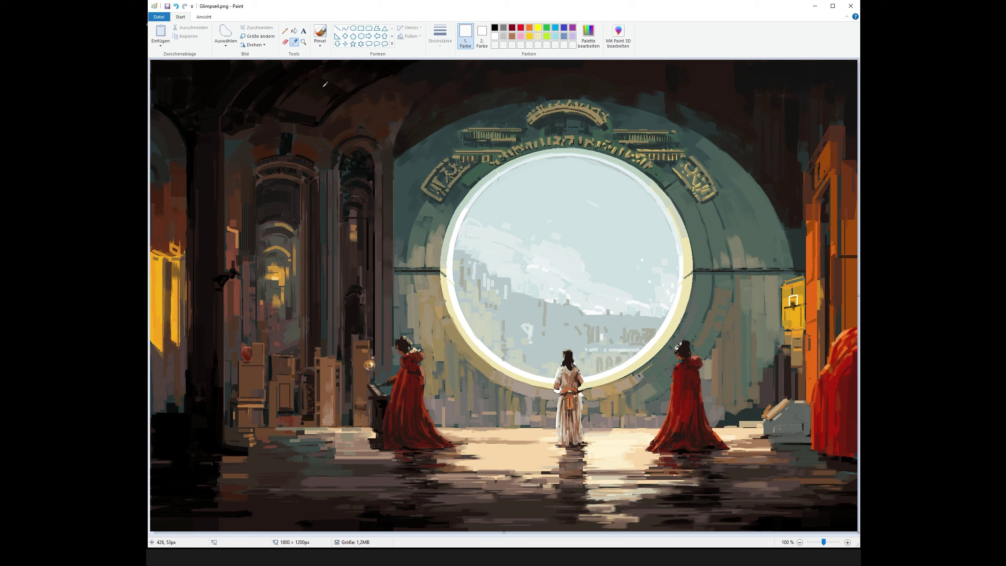
click(553, 391)
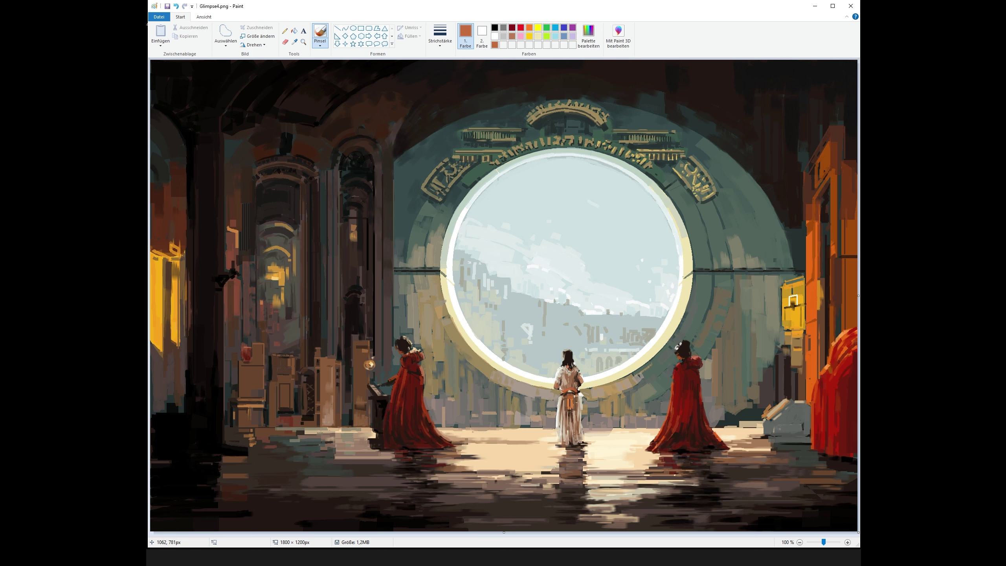
- Paint small orange-brown accents on the central figure's back and sash, and switch to white with a new stroke width
click(574, 364)
click(562, 396)
click(621, 375)
click(564, 374)
click(564, 378)
click(585, 384)
click(495, 36)
click(440, 41)
click(453, 74)
- Sample a tone from the cityscape inside the portal, adjust it as a custom colour and paint a stroke among the lower buildings
click(295, 42)
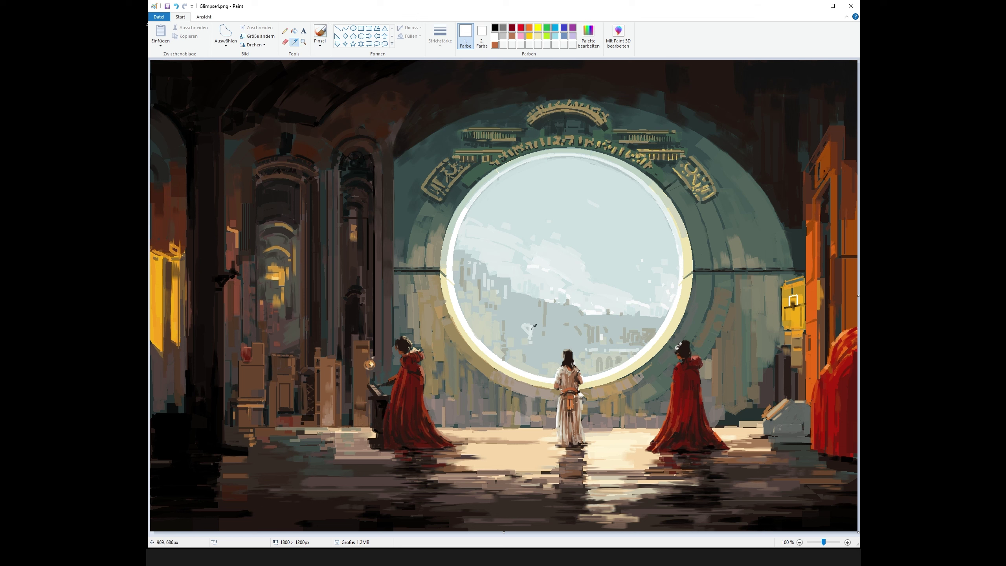
click(503, 333)
click(588, 36)
click(433, 331)
drag(509, 323, 509, 337)
click(319, 43)
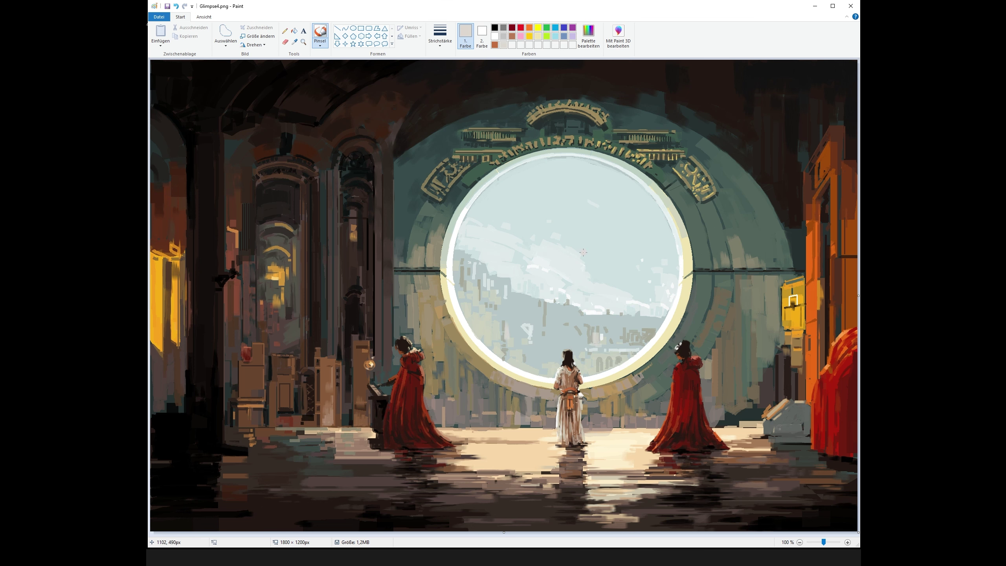
- Mix another custom grey tone and paint it over the buildings in the lower right part of the portal view
click(589, 36)
click(432, 335)
drag(620, 335, 591, 342)
- Sample the cityscape's blue-grey and paint a more jagged skyline on the right and left sides of the portal view
click(294, 42)
click(634, 320)
mouse_move(645, 315)
mouse_down()
mouse_move(661, 318)
mouse_move(672, 295)
mouse_up()
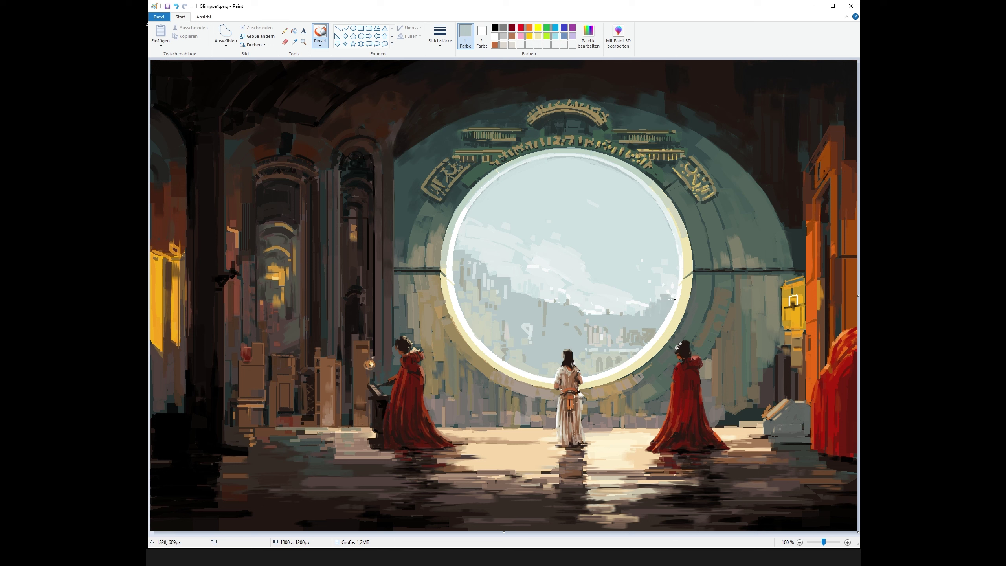
mouse_move(484, 276)
mouse_down()
mouse_move(484, 287)
mouse_move(538, 280)
mouse_move(536, 294)
mouse_up()
- Sample the pale blue sky inside the portal and reshape the cloud edges above the left buildings with it
click(294, 42)
click(515, 222)
drag(518, 241, 498, 239)
drag(494, 231, 484, 226)
mouse_move(487, 244)
mouse_down()
mouse_move(475, 240)
mouse_move(482, 233)
mouse_up()
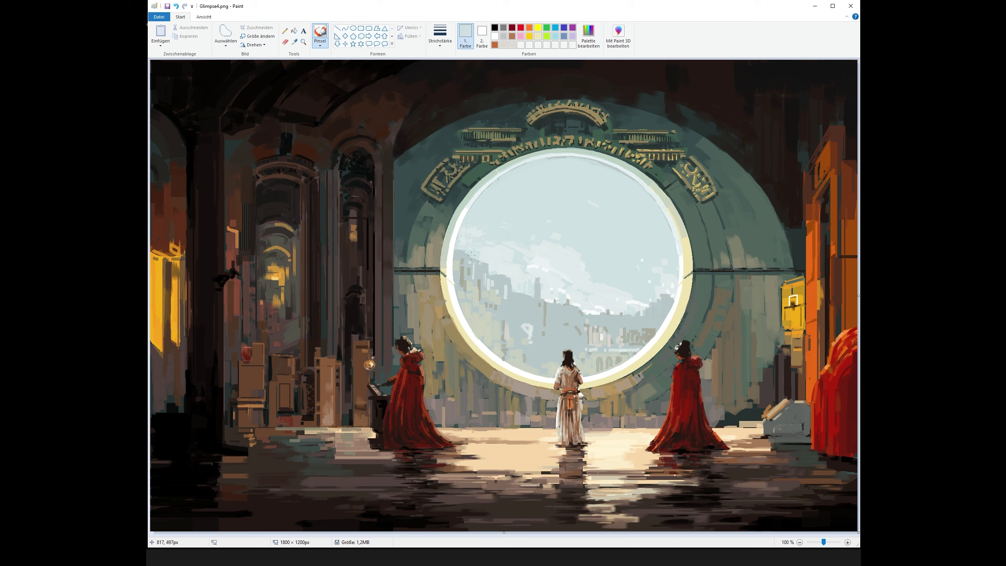
- Even out the sky inside the portal with pale sampled tones, covering the small stray mark at upper right
drag(630, 178, 605, 166)
click(522, 252)
click(294, 42)
click(606, 210)
drag(600, 207, 595, 205)
- Sample grey-green building tones and add towers and facades to the left and middle of the portal's cityscape
click(294, 41)
click(488, 278)
drag(478, 269, 477, 276)
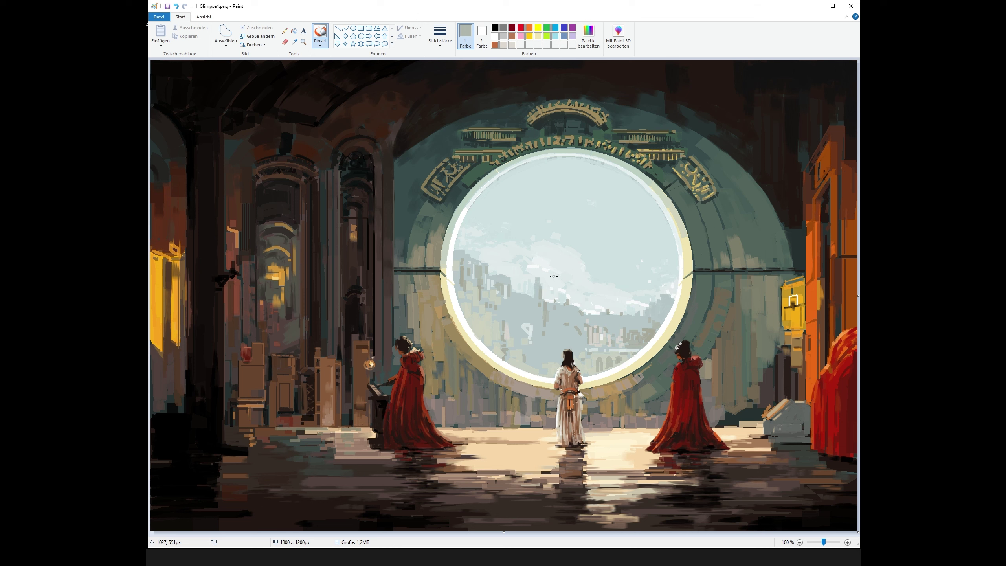
click(294, 41)
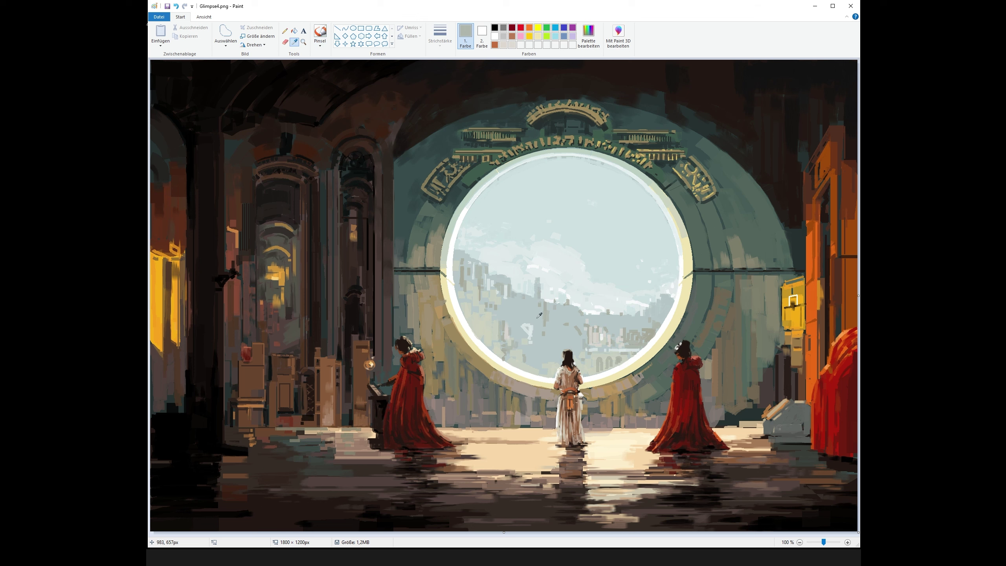
click(539, 315)
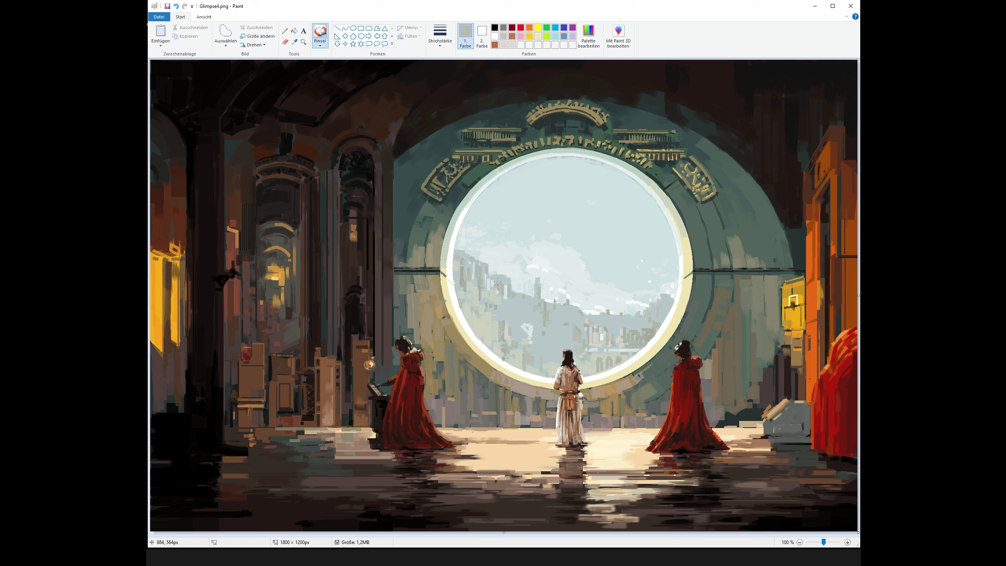
click(577, 265)
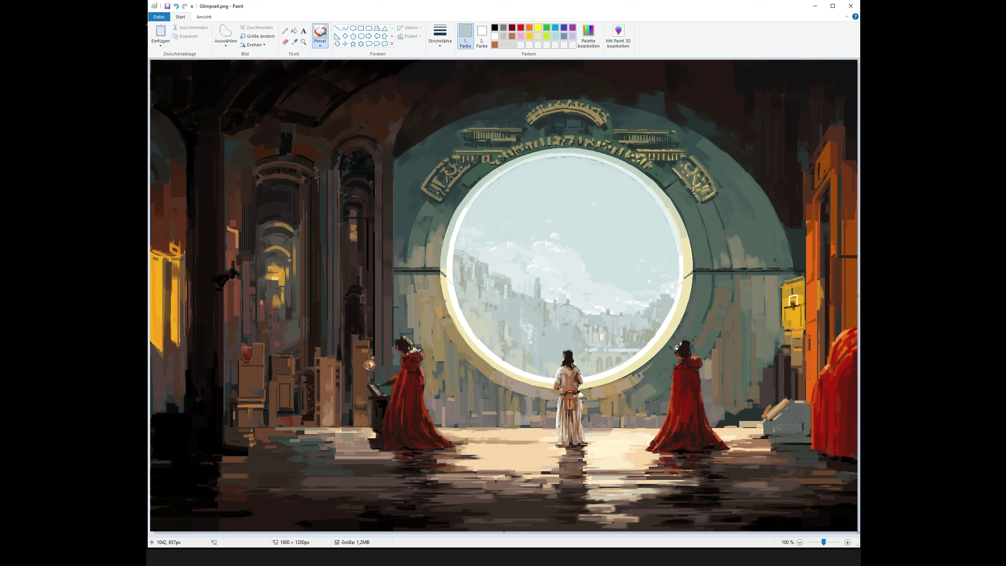
- Add small building details to the left slope and the lower right of the cityscape inside the portal
click(509, 326)
click(510, 275)
click(608, 368)
click(608, 368)
click(600, 349)
- Sample wall tones and paint curved dark grey-green strokes along the left side of the portal's outer ring
click(295, 41)
click(452, 443)
click(295, 42)
click(710, 305)
drag(425, 250, 428, 295)
click(295, 42)
click(436, 324)
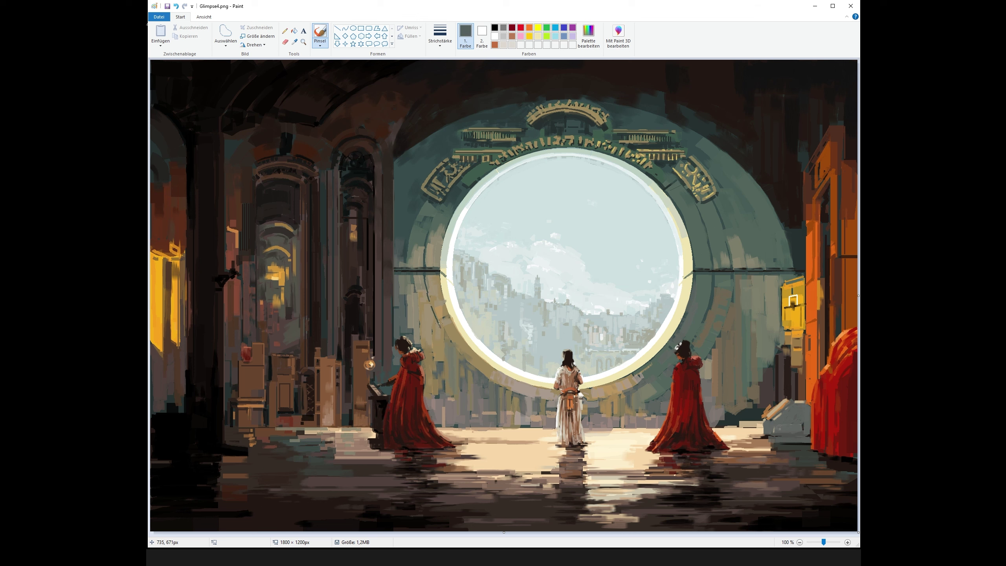
drag(442, 329, 456, 353)
drag(425, 294, 470, 360)
- Switch to a different brush and paint curved strokes in sampled grey-brown wall tones along the left side of the portal's outer ring
click(320, 44)
click(352, 74)
click(295, 42)
click(446, 334)
click(294, 41)
click(462, 356)
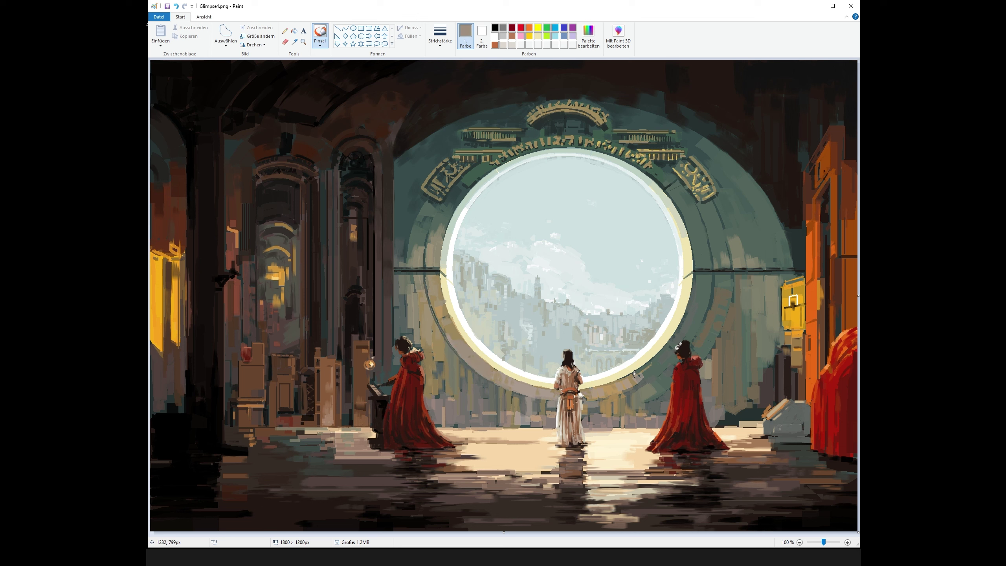
drag(428, 287, 437, 325)
- Sample wall and ring tones and paint short strokes on the right and lower-right parts of the portal's outer ring
click(294, 42)
click(420, 222)
drag(713, 280, 712, 305)
click(294, 42)
click(647, 369)
drag(653, 371, 646, 376)
click(295, 41)
click(640, 383)
- Sample ring tones and paint curved strokes along the lower-left part of the portal's outer ring
click(295, 42)
click(458, 360)
mouse_move(458, 360)
mouse_down()
mouse_move(458, 388)
mouse_move(456, 378)
mouse_move(499, 425)
mouse_up()
click(295, 42)
click(456, 356)
drag(515, 395, 524, 412)
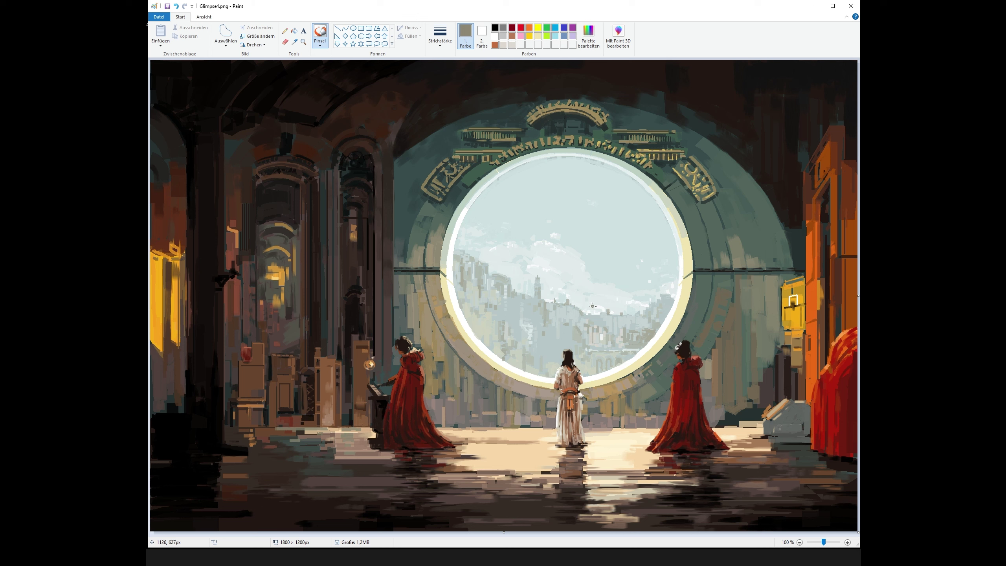
- Sample muted wall tones beside the right red-robed figure and paint strokes there and on the ring's lower-right edge
click(294, 42)
click(713, 367)
click(294, 41)
click(714, 349)
drag(714, 349, 714, 357)
click(295, 42)
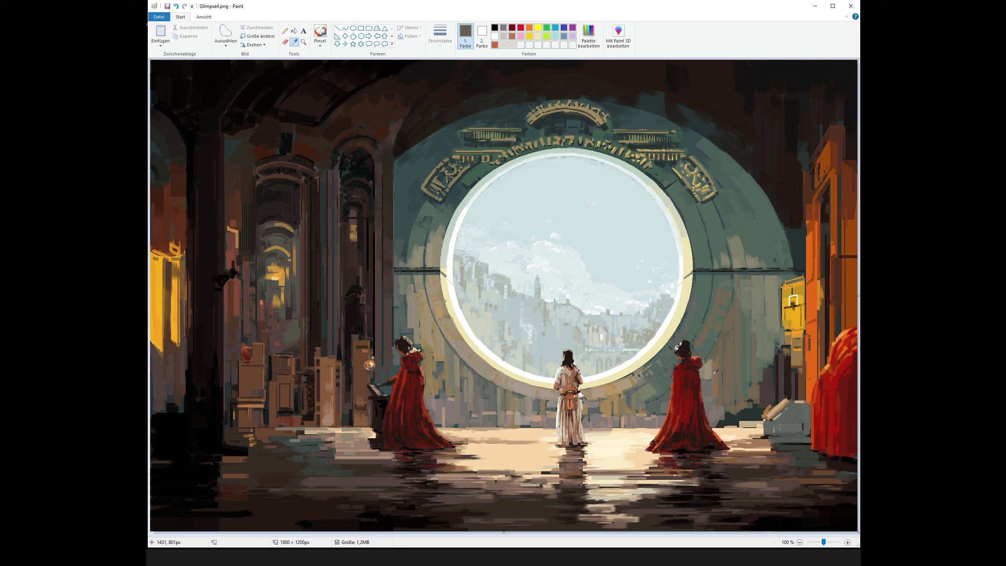
click(716, 372)
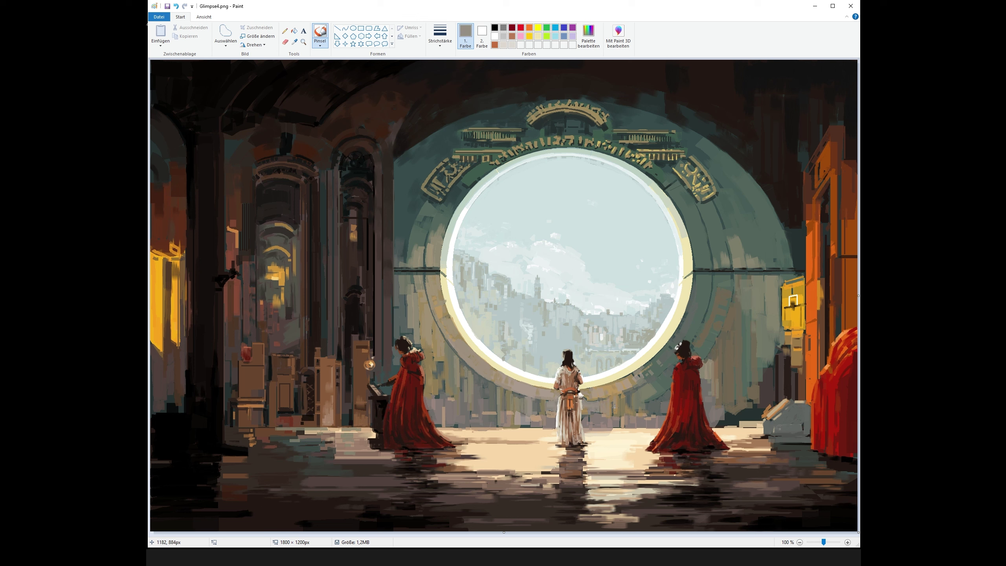
drag(630, 408, 634, 389)
- Add sampled grey-brown strokes to the wall at the ring's lower left and to the ring's right side
click(295, 42)
click(461, 378)
mouse_move(461, 379)
mouse_down()
mouse_move(462, 397)
mouse_move(487, 383)
mouse_up()
click(702, 294)
click(762, 349)
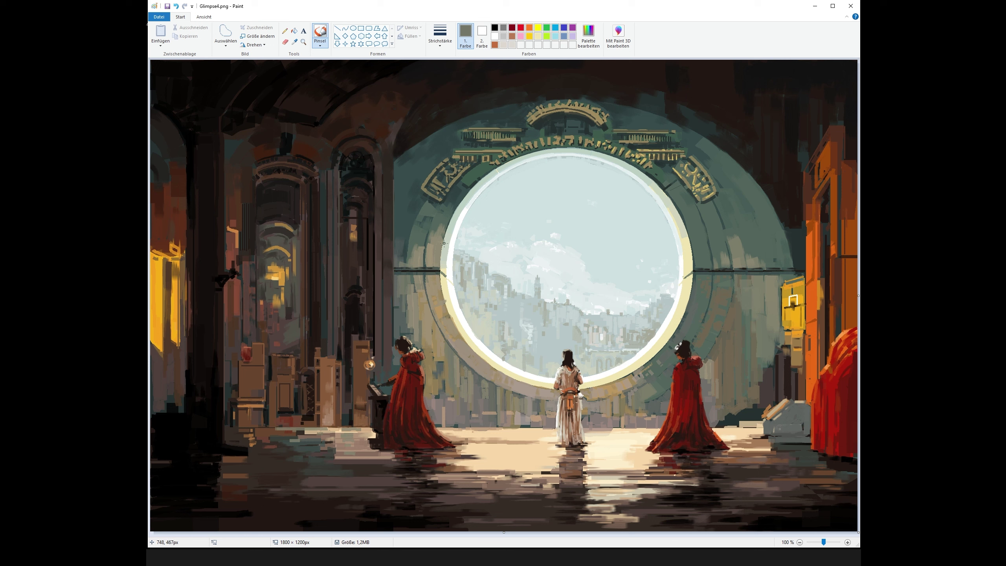
click(294, 42)
click(452, 425)
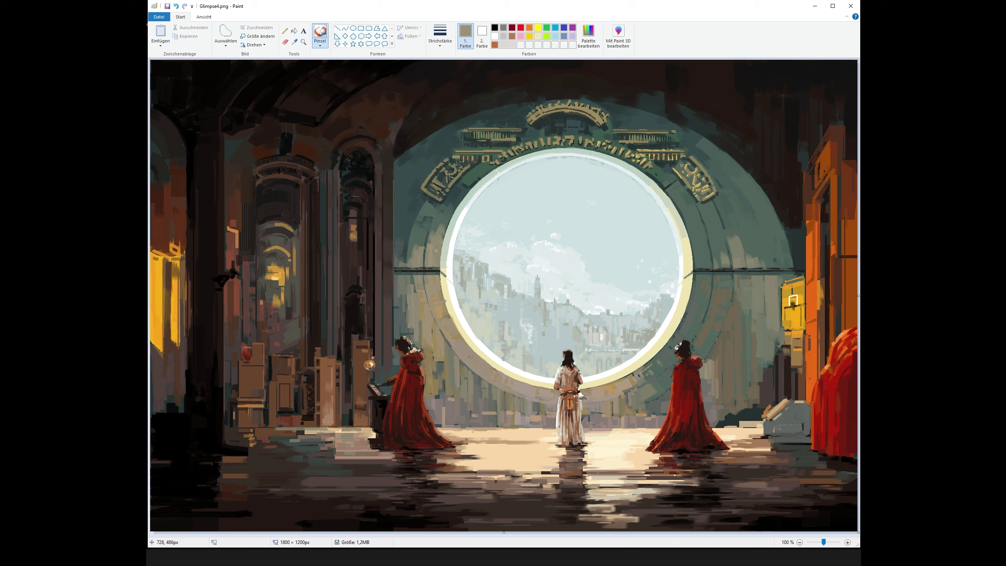
- Switch to the plain round brush and refine the outer ring's left and right sides with sampled tones
click(538, 36)
click(320, 43)
click(320, 58)
click(294, 41)
click(666, 318)
click(461, 332)
click(465, 206)
click(467, 368)
click(699, 331)
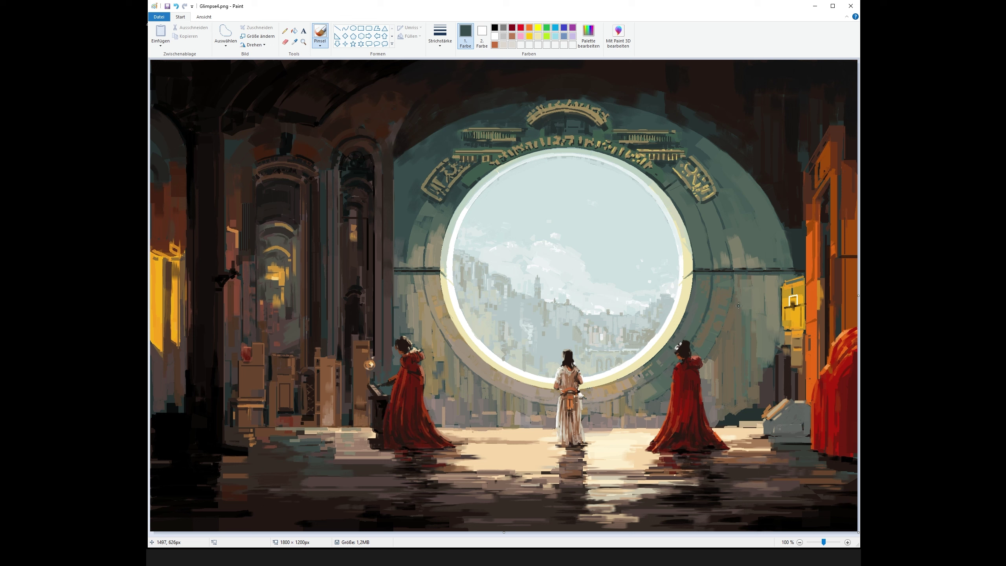
- Paint small sampled green and brown touches along the left and right edges of the outer ring
click(710, 293)
click(404, 278)
click(415, 293)
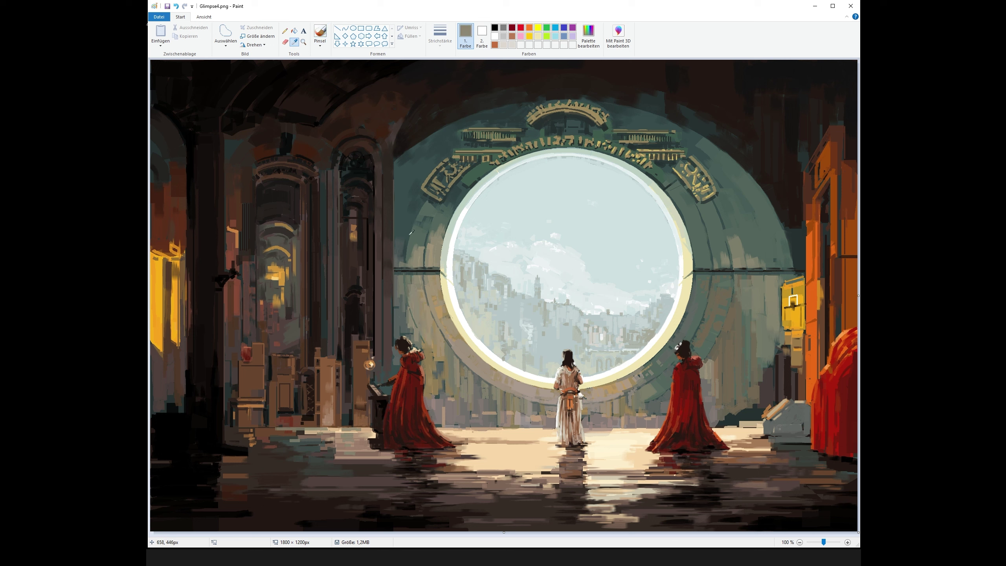
click(436, 361)
click(732, 279)
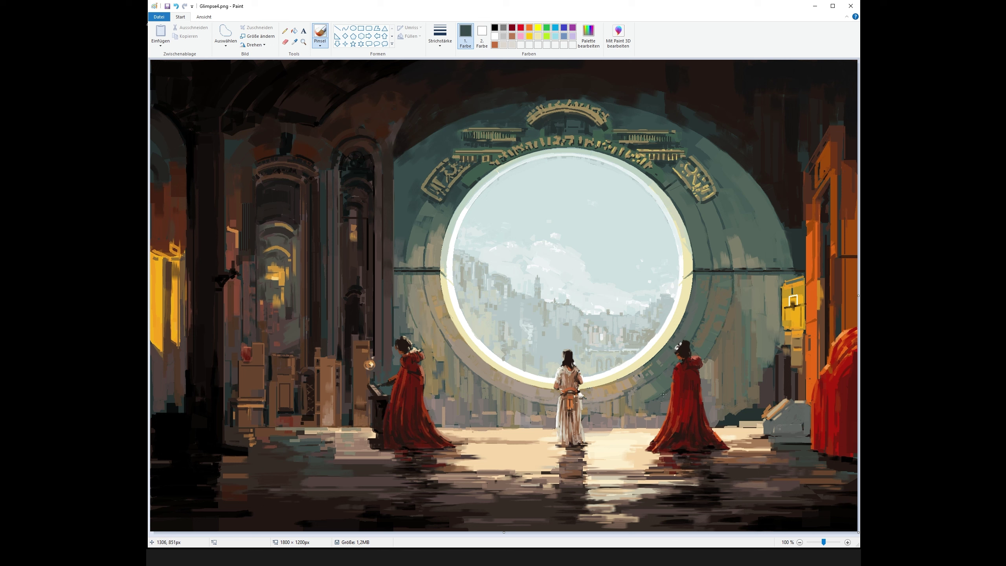
click(731, 305)
- Set the second-thinnest brush width and paint a short stroke along the outer ring's lower-right edge
click(440, 36)
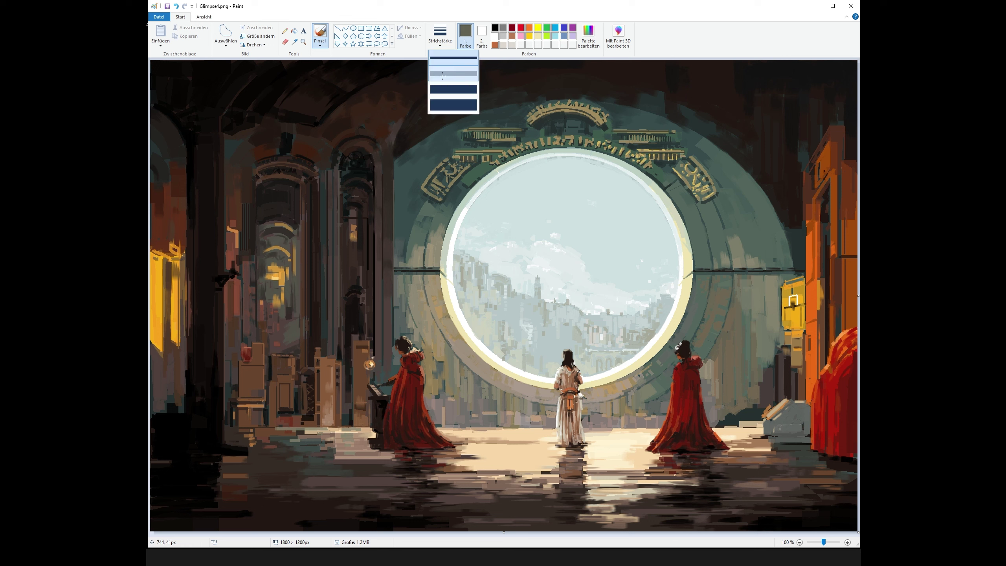
click(453, 74)
click(651, 403)
mouse_move(648, 405)
mouse_down()
mouse_move(664, 389)
mouse_move(628, 406)
mouse_move(661, 400)
mouse_up()
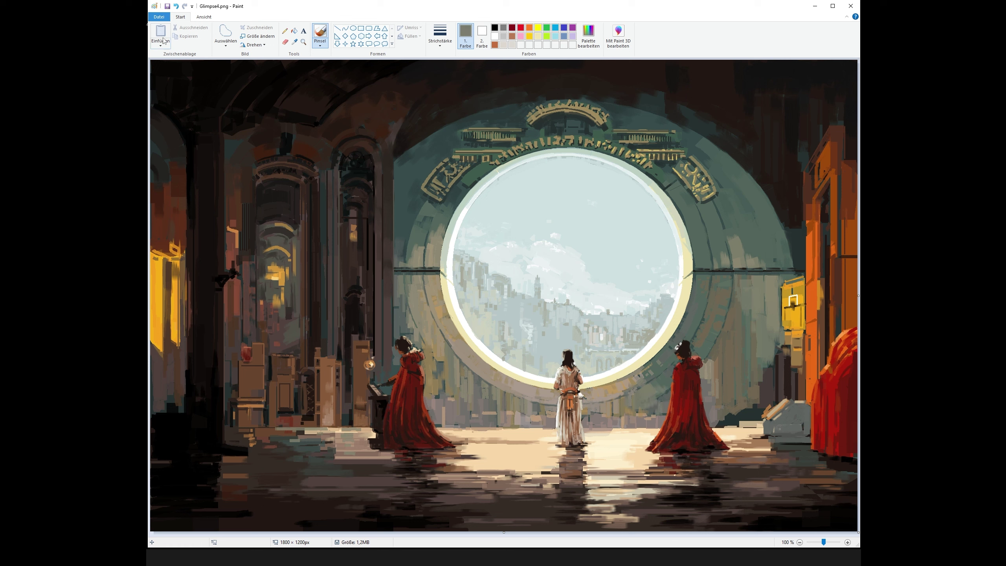
- Sample dark tones and shade the green arch's upper-left edge and both sides of the crest above the portal
click(793, 248)
click(295, 42)
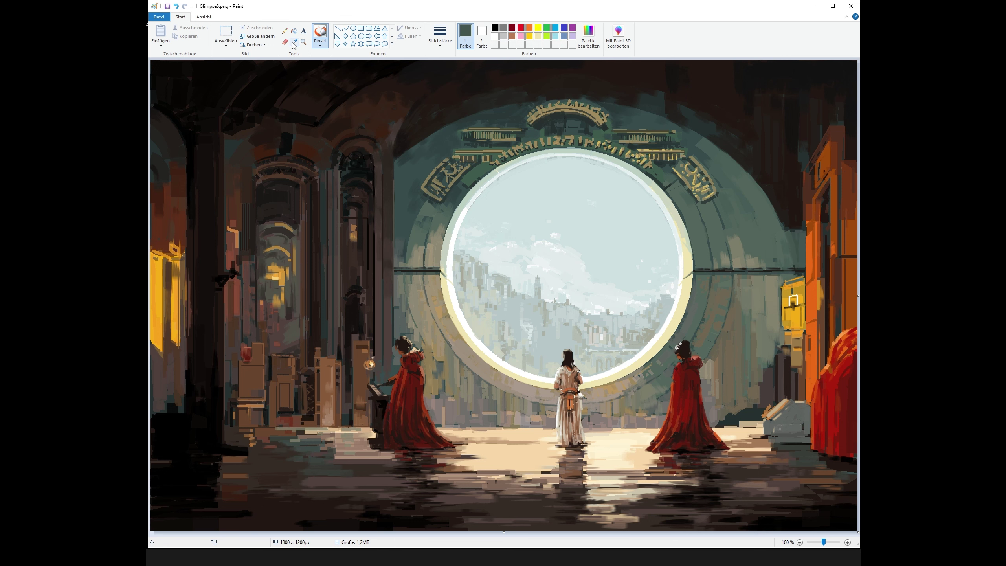
click(398, 158)
mouse_move(398, 162)
mouse_down()
mouse_move(500, 111)
mouse_move(397, 209)
mouse_move(440, 149)
mouse_move(402, 188)
mouse_up()
click(294, 42)
click(405, 156)
drag(507, 123, 523, 114)
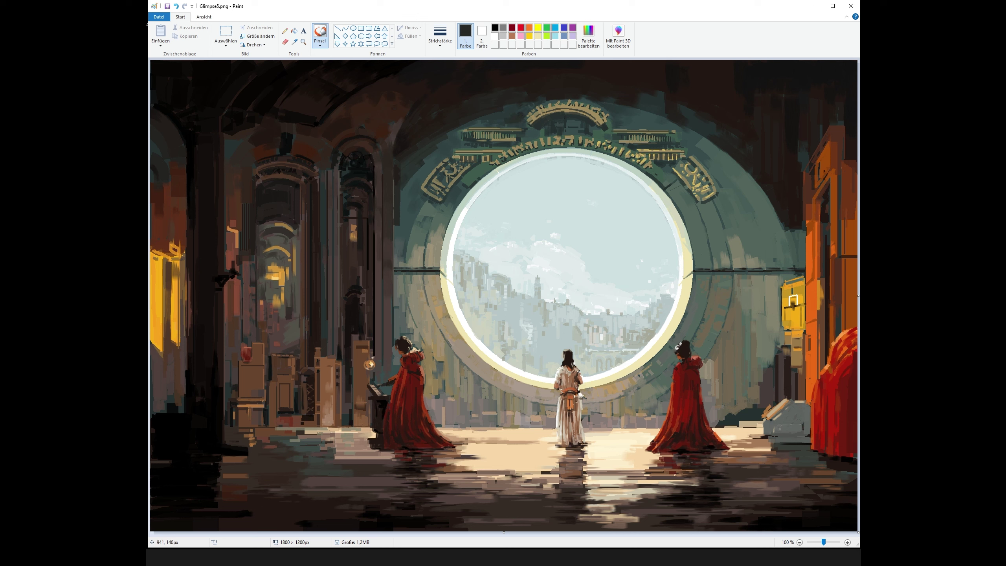
drag(606, 107, 628, 107)
- Undo the long stroke on the arch's left edge and paint a sampled dark stroke along its upper-left curve
mouse_move(419, 175)
mouse_down()
mouse_move(402, 194)
mouse_move(398, 233)
mouse_up()
key(ctrl+z)
click(294, 42)
click(434, 159)
drag(435, 159, 483, 121)
- Set the thickest brush width and darken the arch around its upper edge, undoing a misplaced mark
click(440, 36)
click(455, 99)
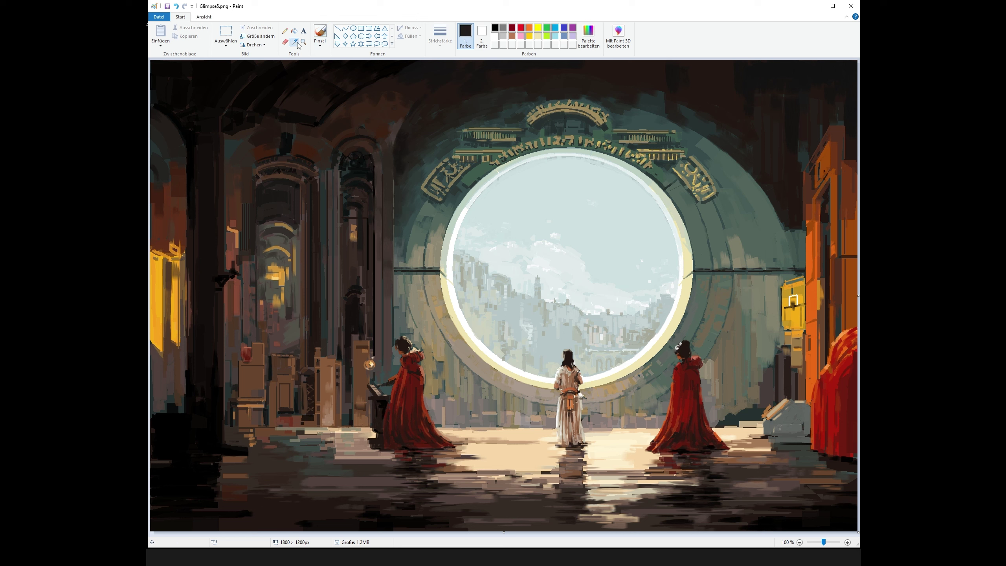
click(433, 173)
key(ctrl+z)
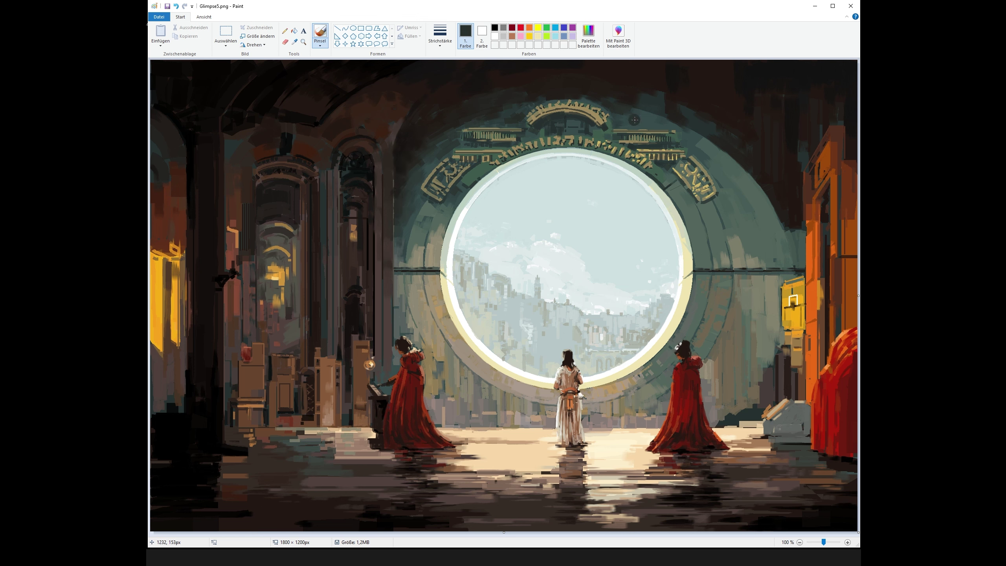
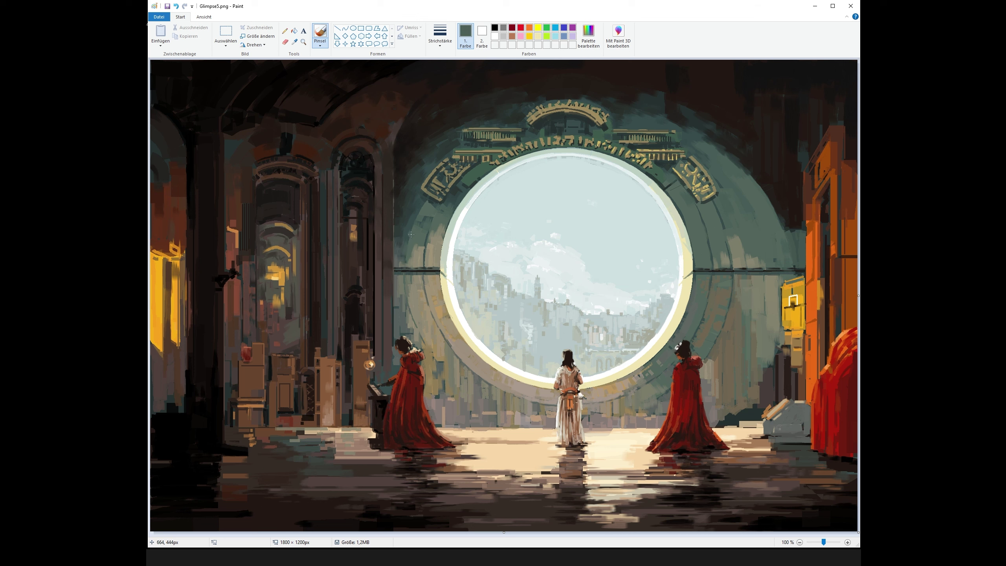
click(643, 114)
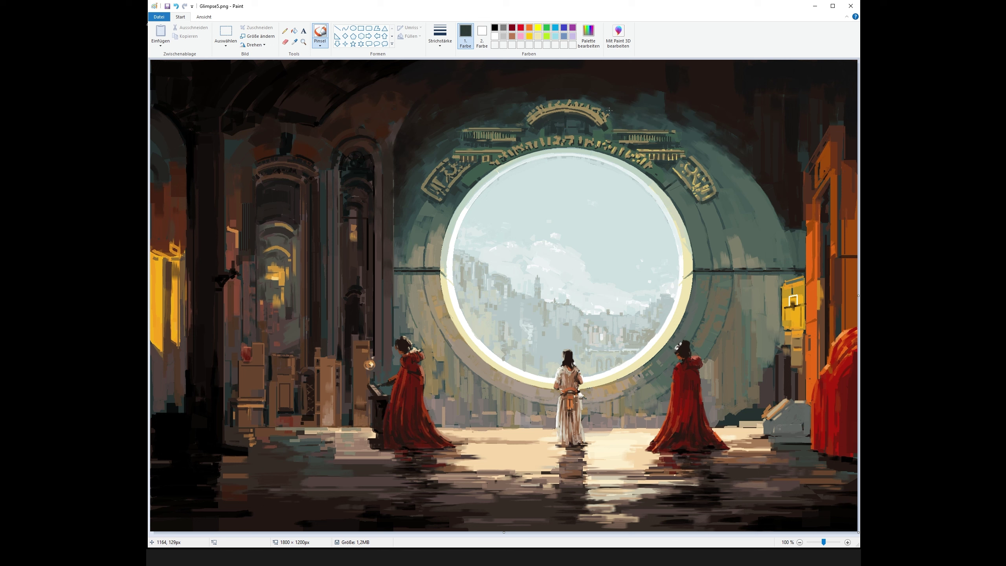
- Try two brushes with sampled green-grey wall tones and blend the right side of the arch, undoing one stroke
click(320, 45)
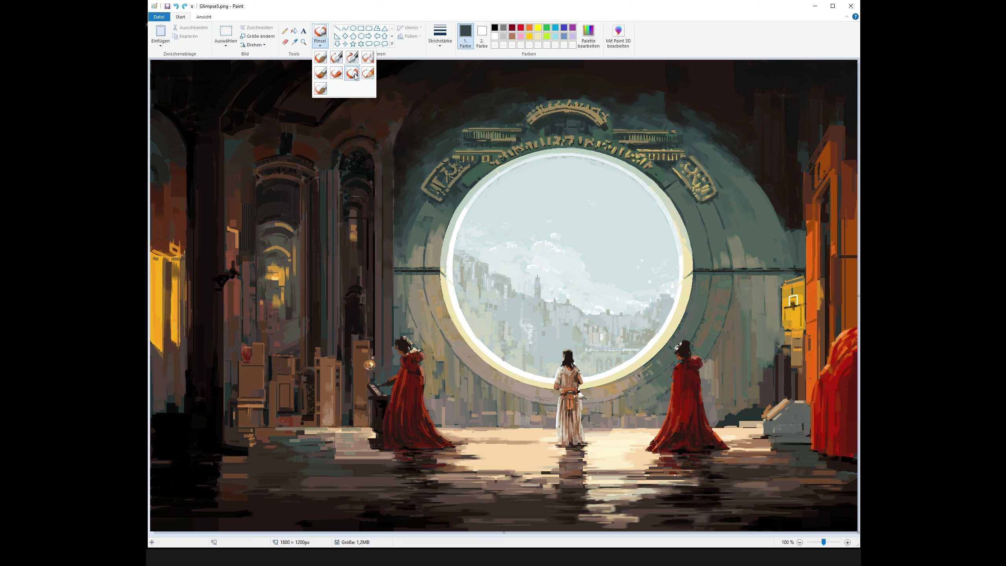
click(355, 75)
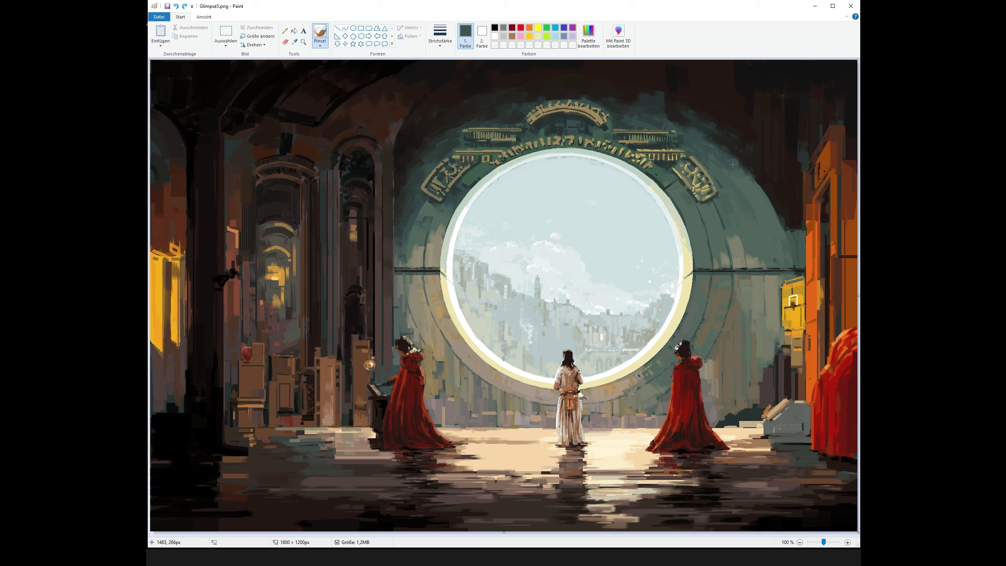
click(294, 42)
click(726, 267)
click(294, 42)
click(760, 256)
mouse_move(761, 255)
mouse_down()
mouse_move(759, 239)
mouse_move(726, 244)
mouse_up()
key(ctrl+z)
click(319, 45)
click(320, 75)
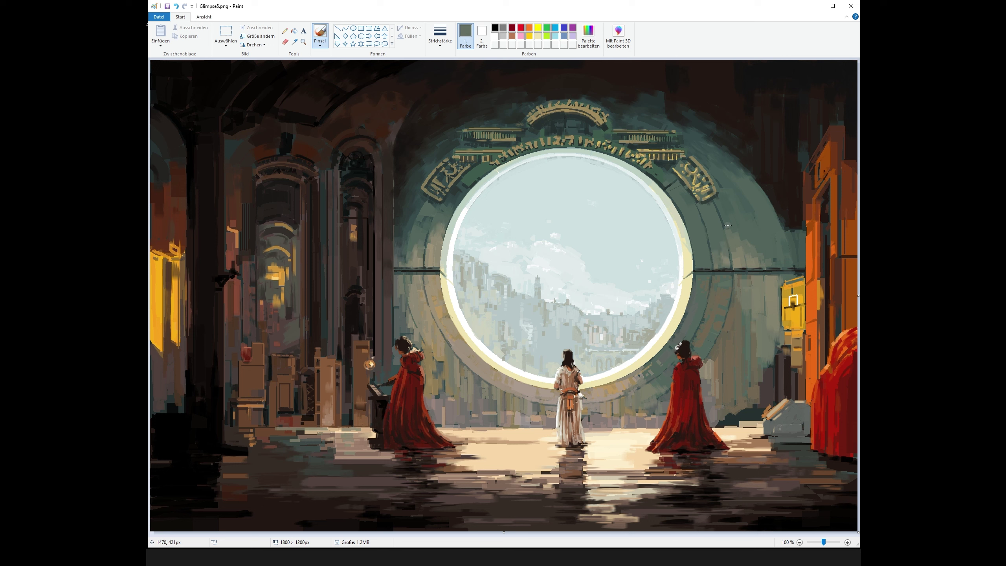
click(756, 234)
- Sample an arch tone and add strokes to the arch's left side and its dark upper edge
click(295, 42)
click(786, 227)
click(400, 177)
click(407, 232)
click(466, 98)
- Draw thin dark vertical lines on the wall above the arch's right side, one of them 80 px tall
click(337, 28)
drag(773, 187, 773, 139)
drag(666, 110, 666, 78)
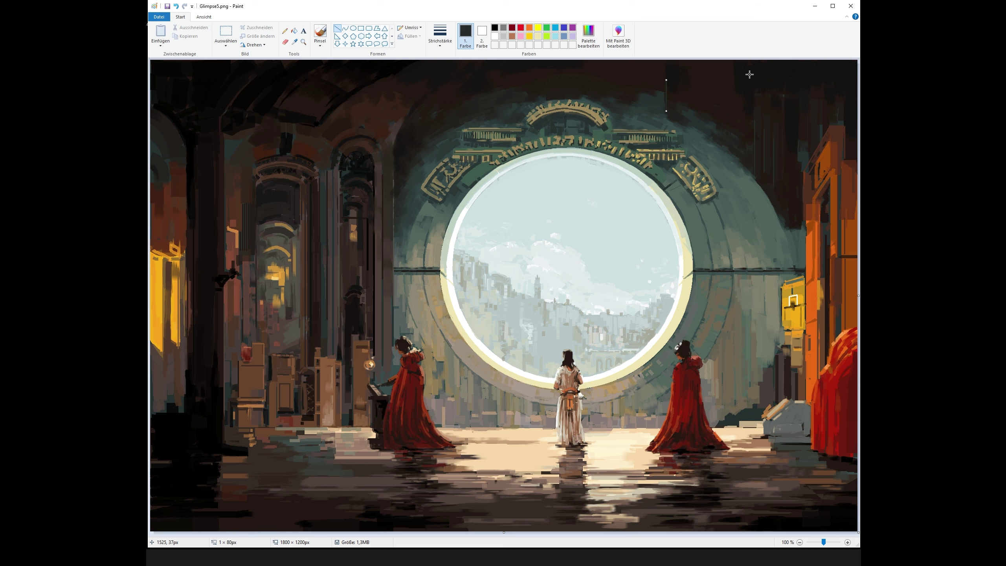
click(285, 32)
drag(524, 214, 554, 212)
key(ctrl+z)
- Switch to another brush and paint a sampled dark vertical stroke on the wall beside the orange pillar at far right
click(319, 44)
click(336, 75)
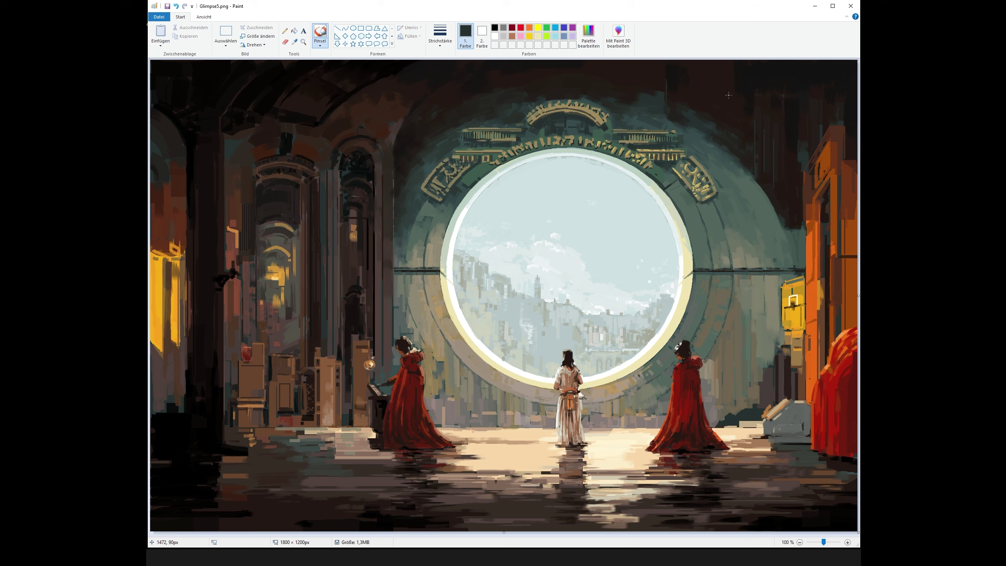
click(294, 42)
click(849, 215)
drag(853, 218, 853, 290)
- Sample the far-right robe's red, mix a lighter custom red and paint along the robe's edge with the round brush
click(294, 42)
click(843, 346)
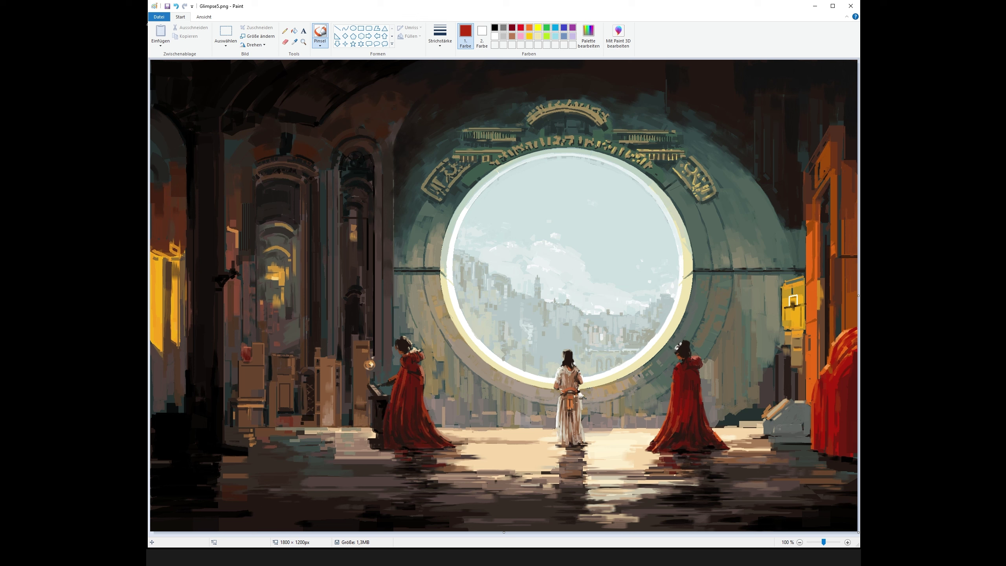
click(320, 44)
click(320, 59)
click(589, 36)
click(581, 254)
click(437, 333)
click(812, 418)
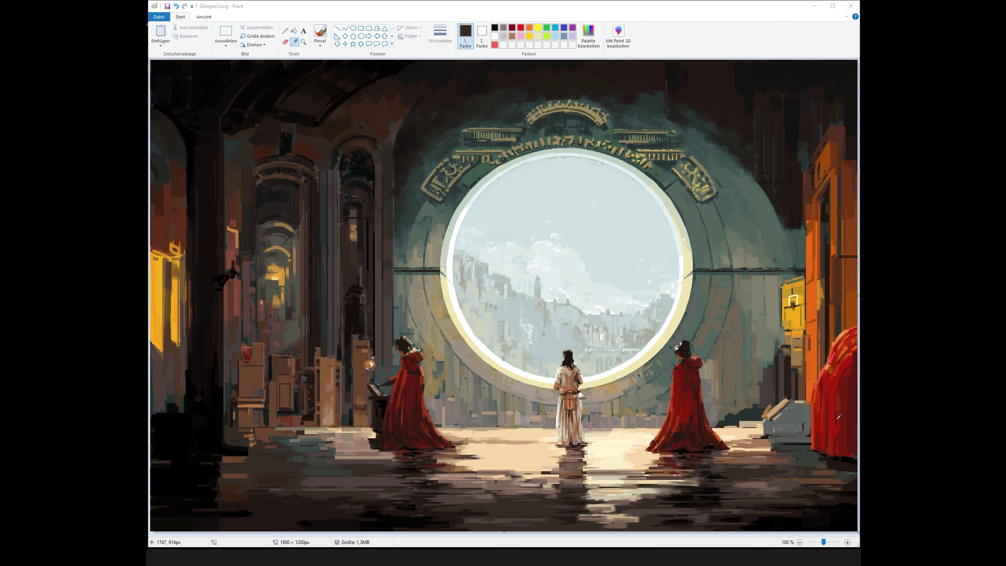
- Sample dark and brighter reds from the far-right robe and touch up its folds
click(837, 443)
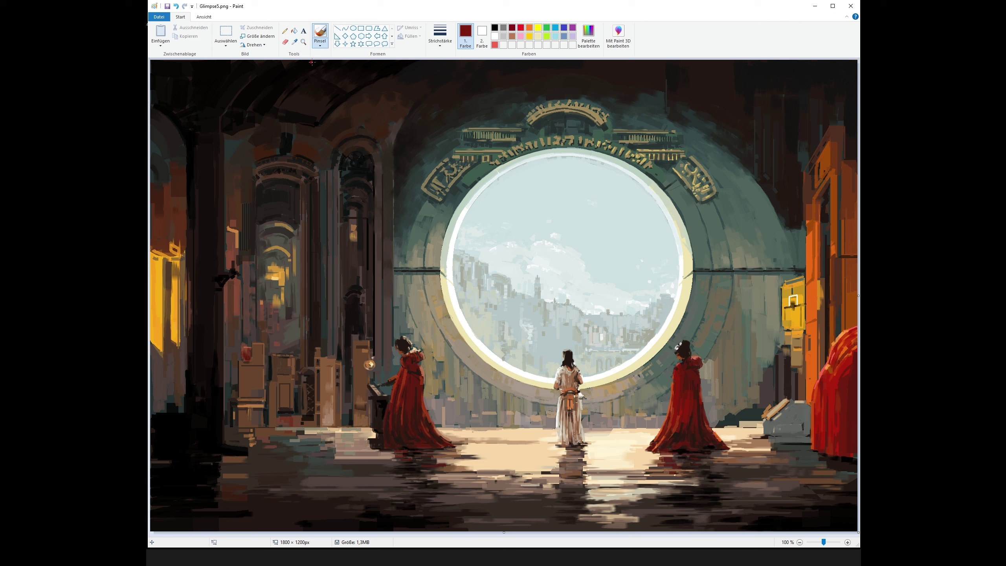
click(294, 42)
click(823, 363)
- Mix a lighter custom orange from the sampled pillar tone and add short highlight strokes to the orange pillar's edge
click(320, 43)
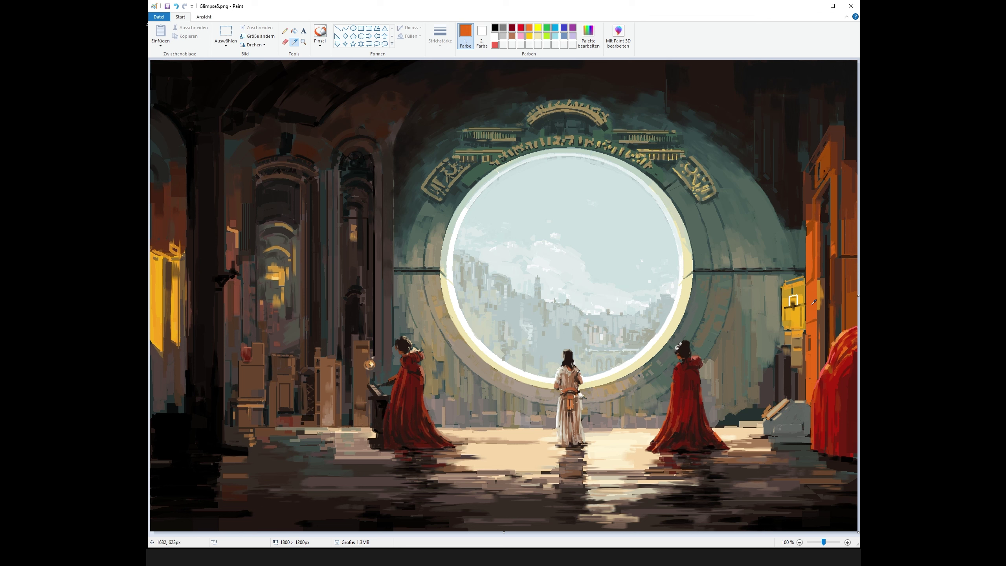
click(589, 37)
click(511, 251)
click(586, 251)
click(432, 332)
mouse_move(812, 283)
mouse_down()
mouse_move(811, 309)
mouse_move(815, 299)
mouse_up()
drag(810, 269, 809, 279)
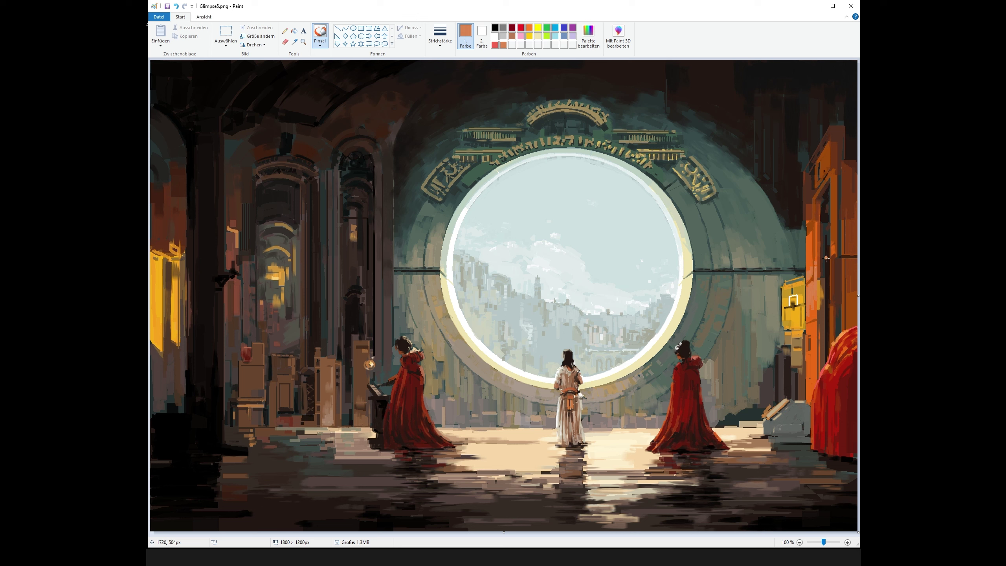
- Sample tones around the stone blocks and pillar base at right and add small strokes there
click(295, 42)
click(797, 403)
click(766, 428)
click(295, 42)
click(807, 370)
- Sample the portal's pale blue, undo the first stroke, and paint pale grey vertical highlights in the dark area behind the stone blocks
click(295, 42)
click(541, 313)
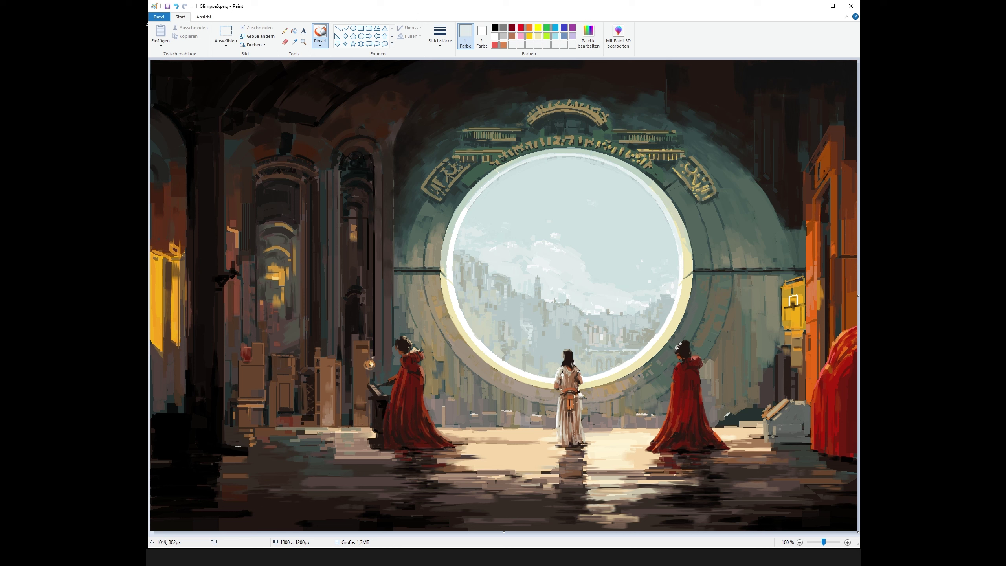
drag(765, 369, 765, 403)
key(ctrl+z)
click(589, 36)
drag(767, 368, 766, 385)
drag(781, 355, 781, 376)
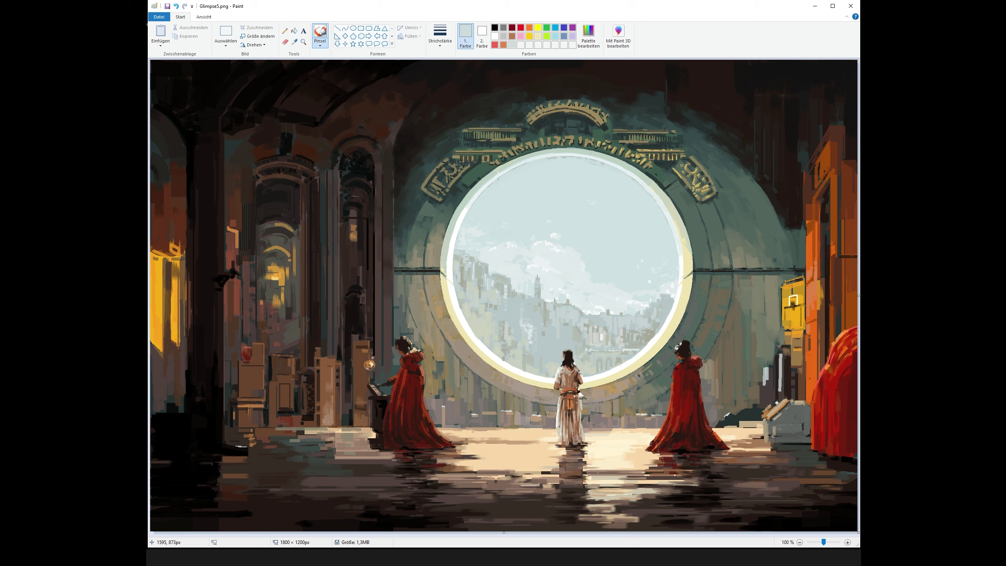
- Sample grey and dark tones beside the stone blocks and brush short strokes into the shadowy area behind them
click(294, 42)
click(769, 387)
click(320, 44)
click(320, 58)
click(294, 42)
click(763, 390)
drag(767, 393, 760, 417)
click(320, 43)
click(323, 60)
click(294, 42)
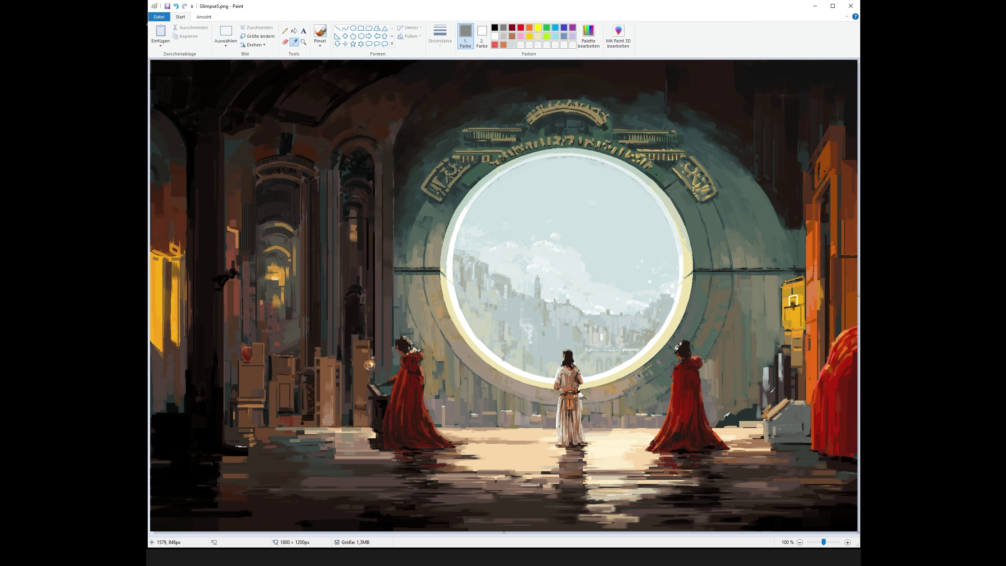
click(771, 392)
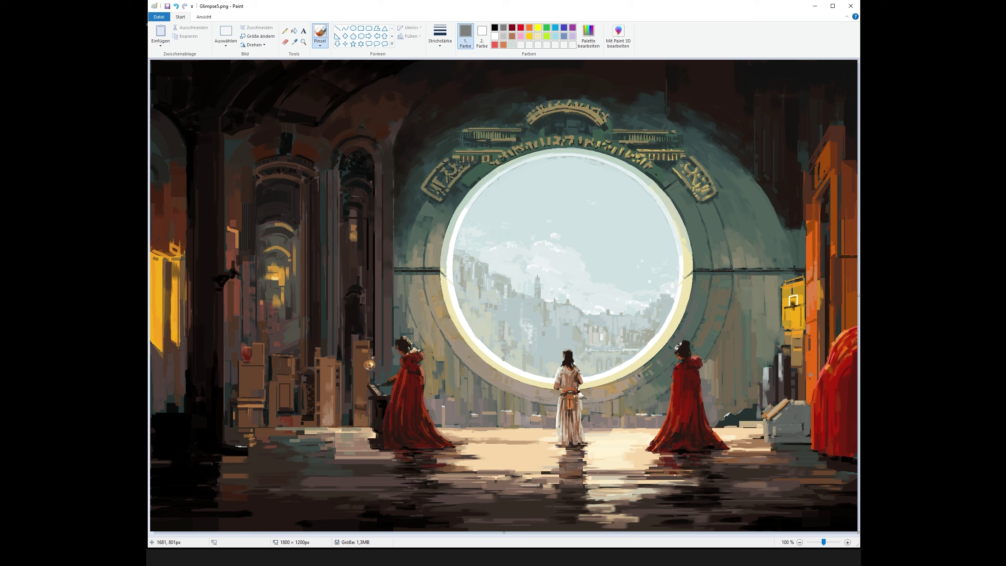
- Sample tones from the left arches, the yellow box area and the wall beside the portal for small brush touch-ups
click(513, 45)
click(294, 42)
click(336, 131)
click(295, 41)
click(320, 32)
click(812, 314)
click(295, 42)
click(417, 151)
- Change the brush size, sample the portal's pale blue and paint short diagonal highlights on the dark rubble behind the right-hand robed figure
click(440, 36)
click(453, 65)
click(294, 41)
click(515, 301)
drag(731, 422, 753, 407)
- Sample tones from the far-right robe and the stone blocks and brush strokes along the blocks' base
click(294, 42)
click(856, 355)
click(294, 41)
click(789, 390)
drag(813, 440, 791, 429)
click(294, 41)
click(814, 432)
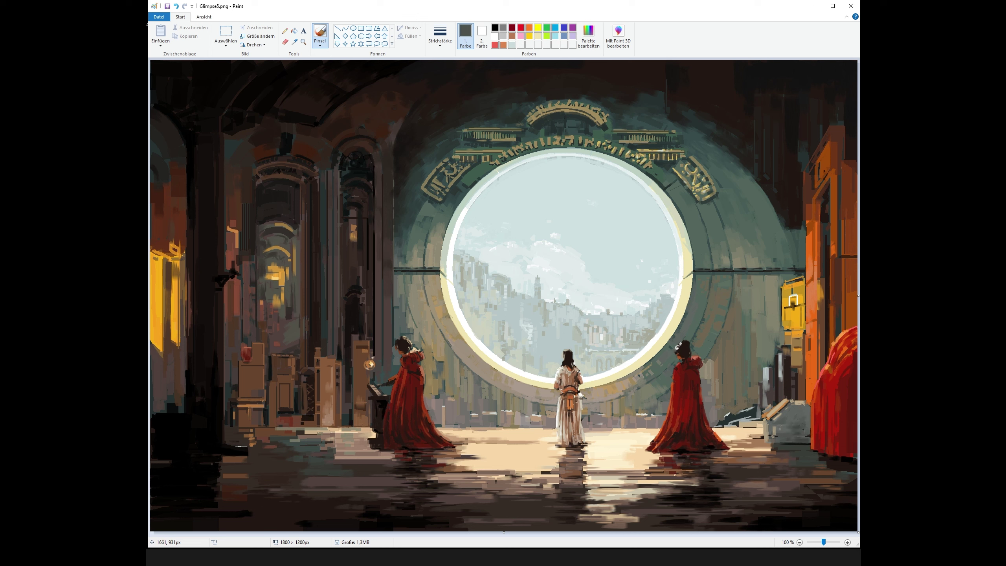
- Sample dark floor tones and add small strokes to the floor below the red-robed figures
click(295, 42)
click(745, 447)
click(765, 484)
click(295, 42)
click(706, 464)
mouse_move(396, 465)
mouse_down()
mouse_move(383, 465)
mouse_move(396, 455)
mouse_up()
click(295, 42)
click(389, 457)
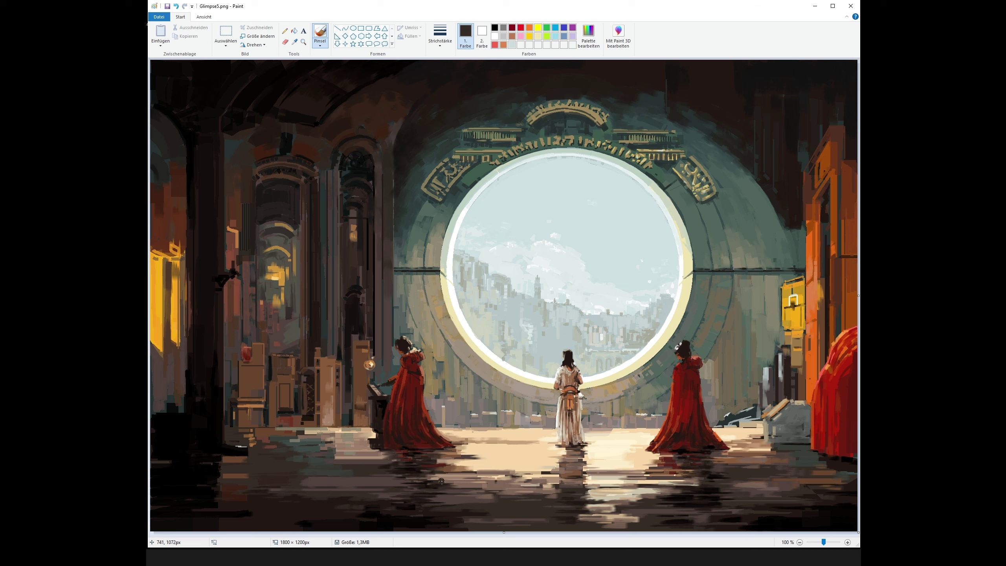
- Change the brush size, mix a lighter yellow-orange and paint a small flame above the candle holder on the left dark pillar
click(440, 37)
click(450, 68)
click(294, 42)
click(238, 447)
click(530, 36)
click(588, 37)
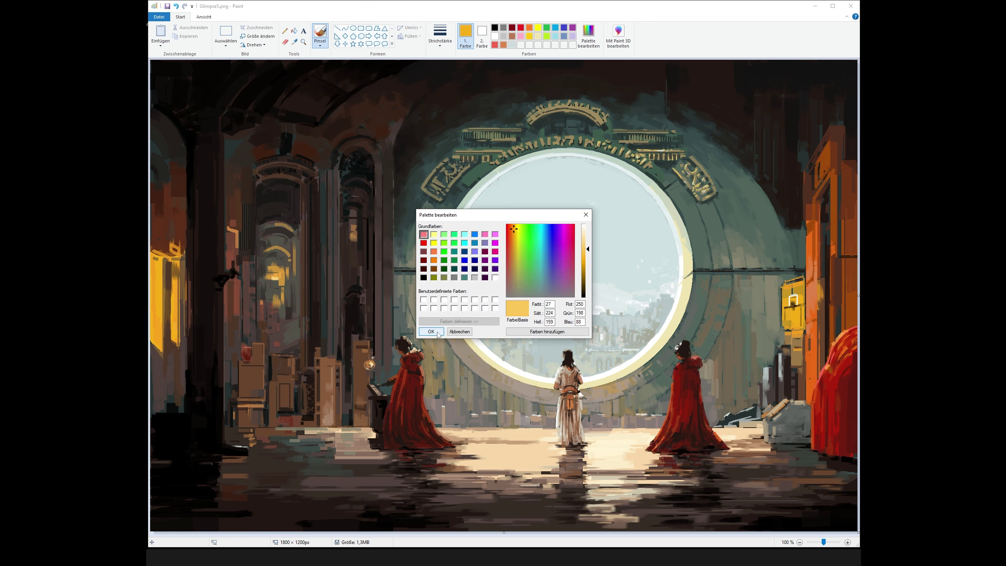
click(512, 244)
click(431, 331)
click(234, 255)
click(495, 36)
click(234, 257)
click(294, 41)
click(235, 254)
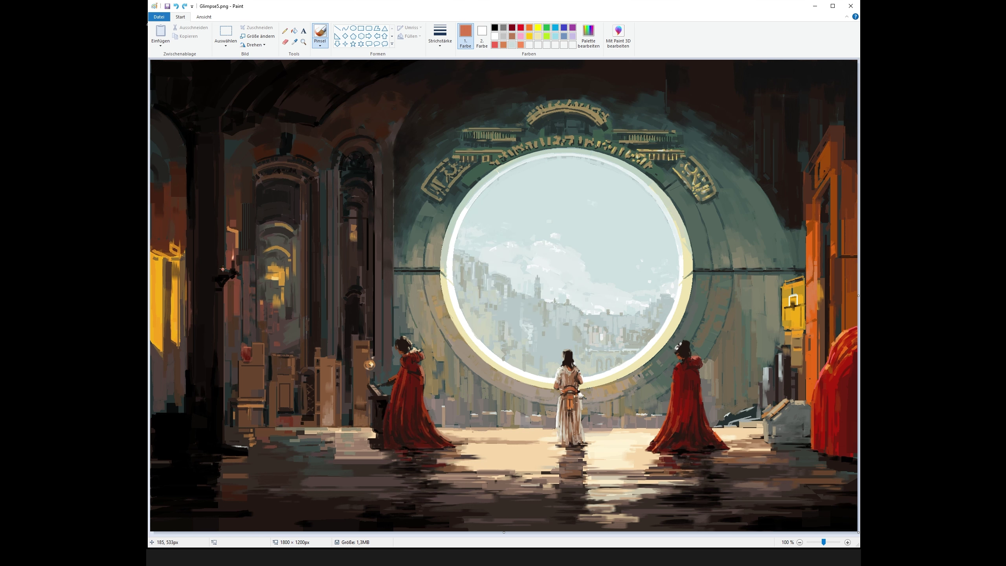
- Undo the last flame stroke and retouch the candle on the left pillar with red and sampled tones
key(ctrl+z)
click(494, 27)
click(512, 36)
click(294, 42)
click(234, 267)
- Sample dark brown and pale cream floor tones and touch up the reflections across the lower floor
click(294, 42)
click(667, 473)
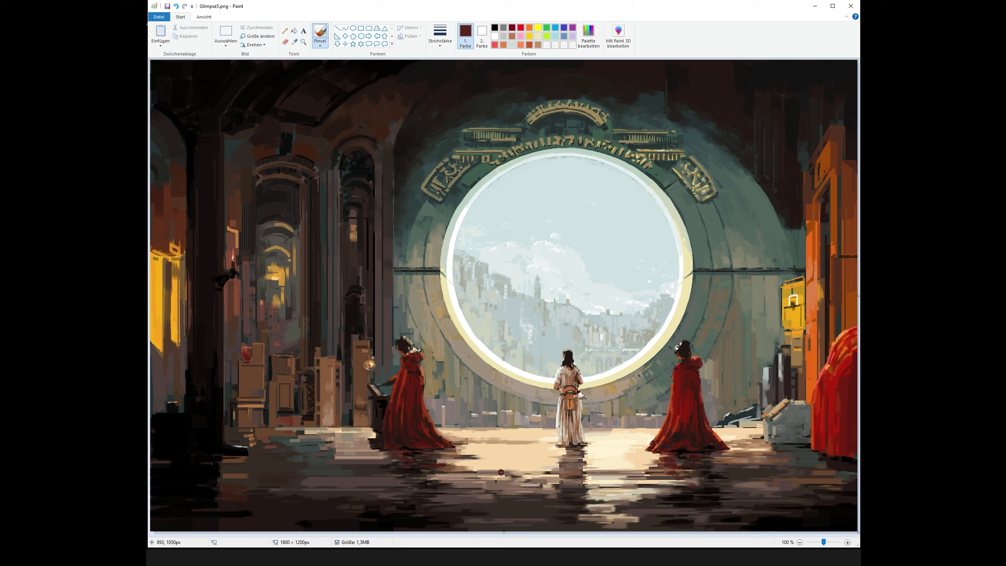
click(295, 41)
click(412, 504)
click(295, 42)
click(648, 485)
click(294, 41)
click(653, 483)
click(294, 42)
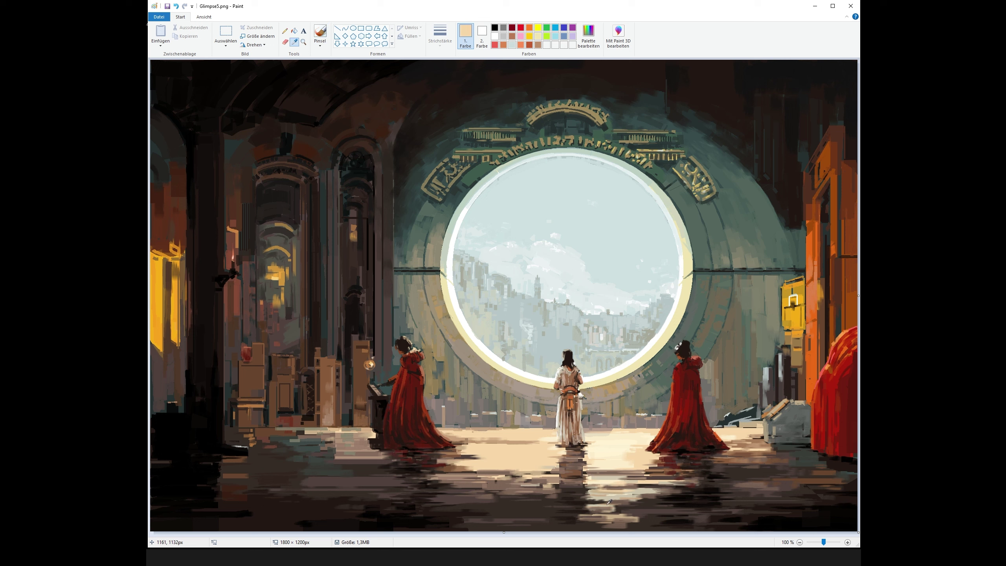
click(602, 504)
- Sample dark and grey-brown tones and brush horizontal strokes on the floor left of the left-hand robed figure
key(i)
click(266, 469)
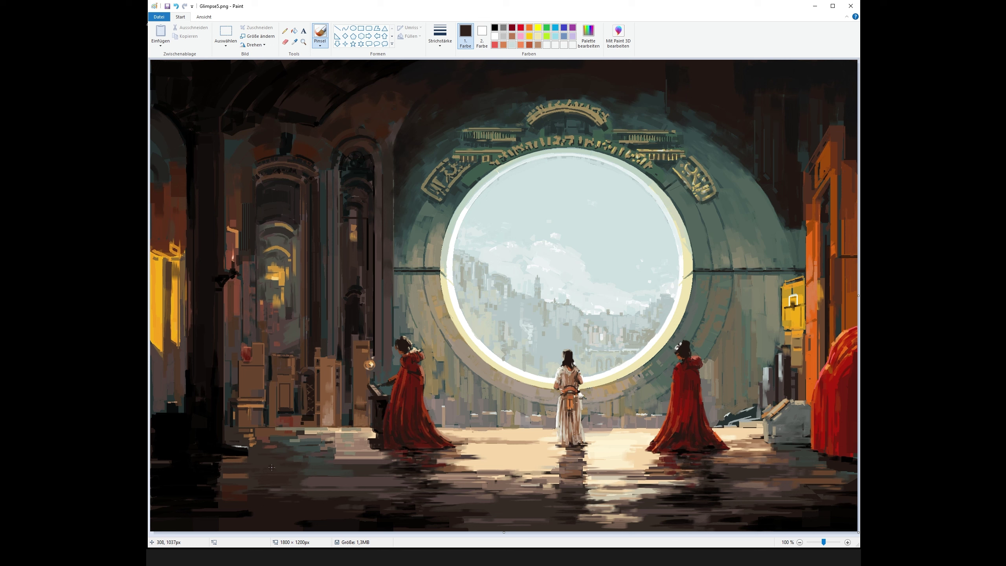
key(i)
click(239, 447)
key(i)
click(290, 481)
key(i)
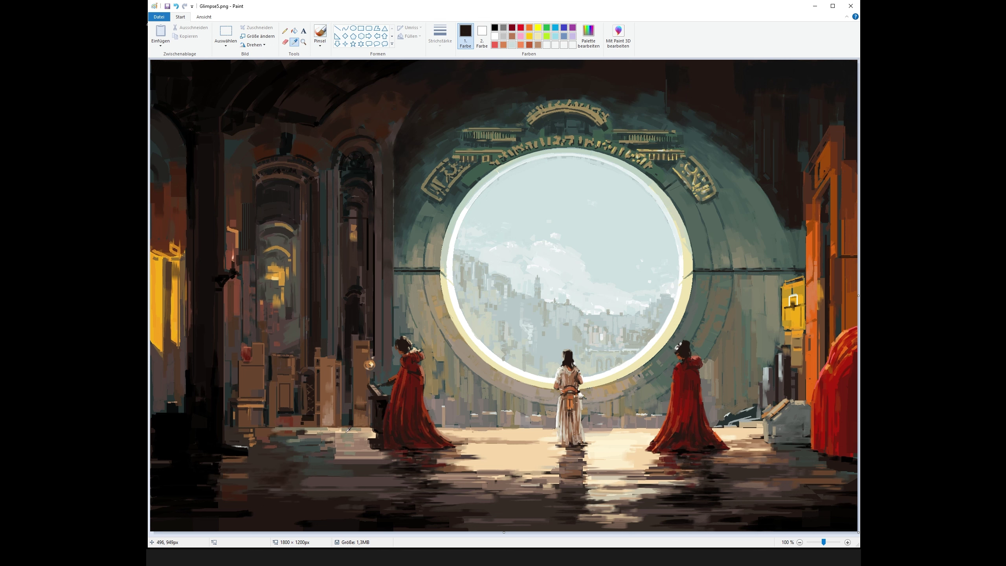
click(370, 449)
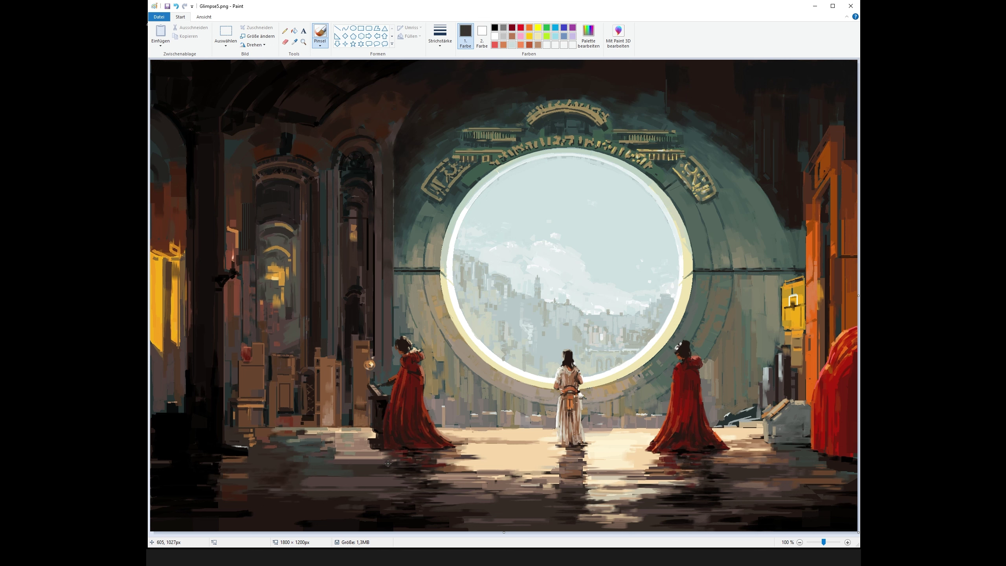
key(i)
click(298, 457)
- Sample dark red and cream tones and touch up the floor reflections around the right-hand robed figure's hem
click(295, 43)
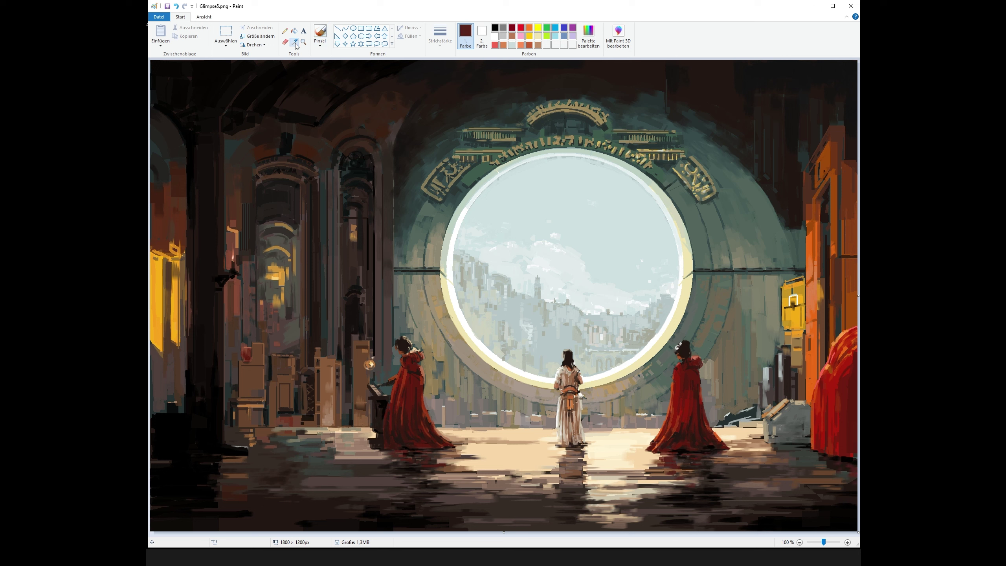
click(832, 464)
click(295, 42)
click(753, 457)
click(295, 43)
click(743, 441)
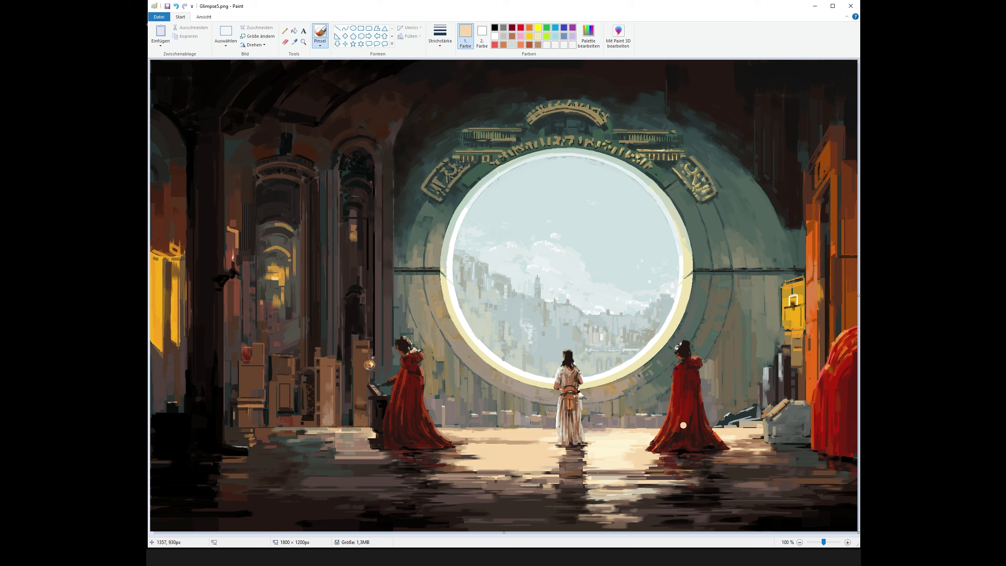
click(295, 42)
click(624, 440)
- Darken details of the carved ornaments above the portal and repaint the dark rubble behind the right-hand figure in grey-brown
key(i)
click(530, 118)
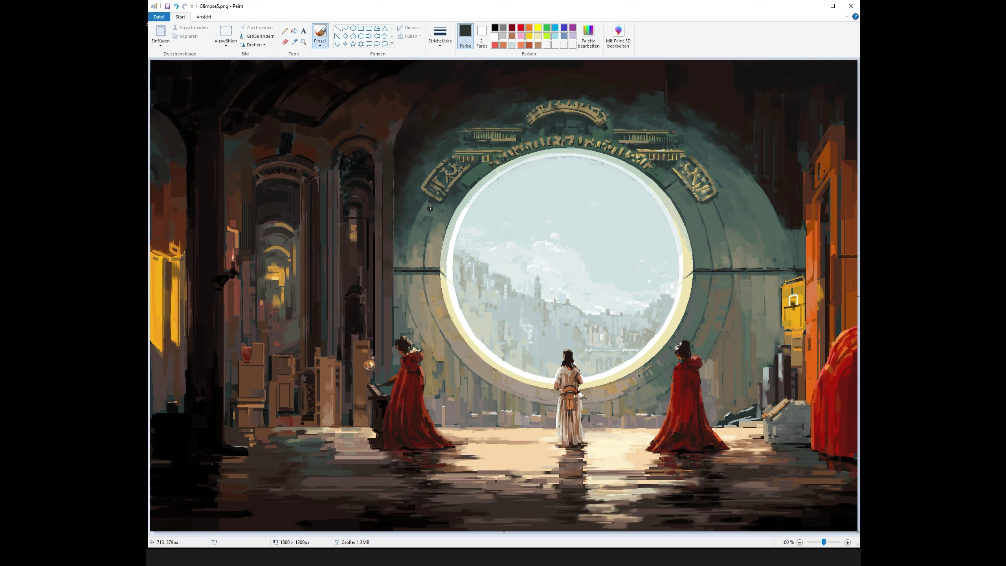
key(i)
click(823, 412)
key(i)
click(717, 415)
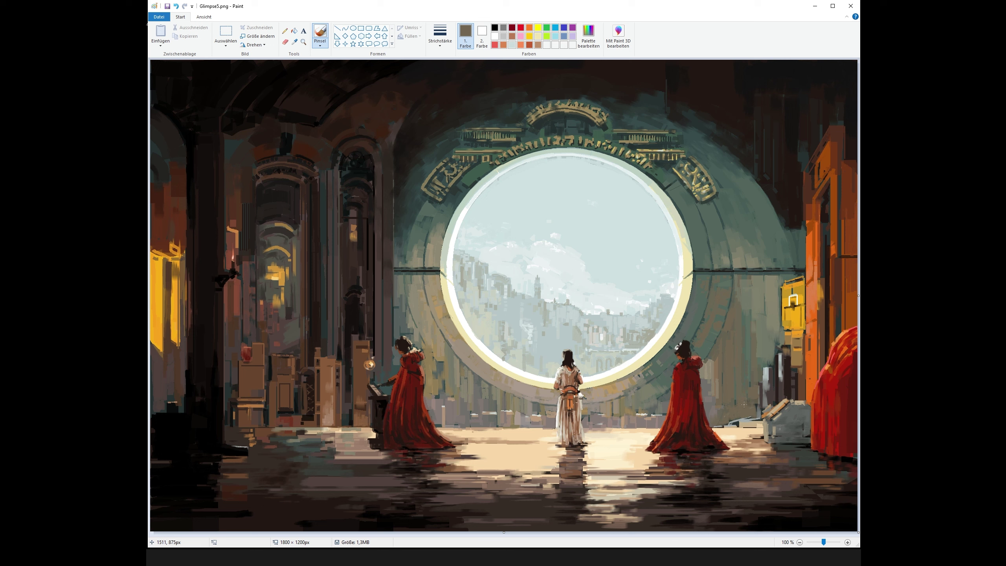
click(754, 424)
- Sample floor shadow tones and draw a short vertical line along the left edge of the teal wall
click(294, 42)
click(812, 454)
click(295, 42)
click(564, 470)
click(337, 29)
drag(394, 184, 394, 212)
click(319, 33)
click(495, 28)
- Sample tones from the left and bright central floor, touch up the lit floor, and undo the last stroke
click(294, 41)
click(333, 438)
click(295, 42)
click(511, 443)
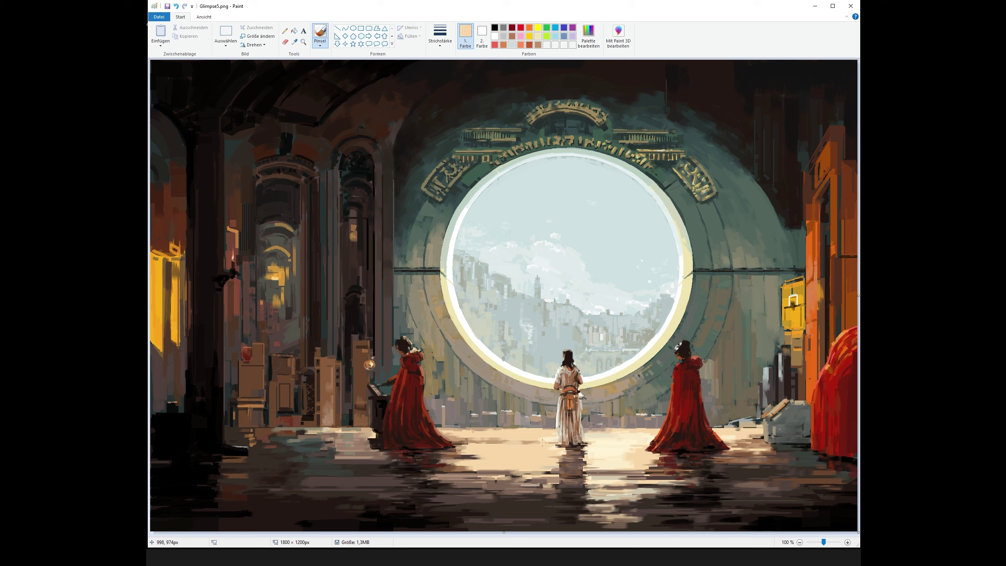
click(294, 42)
click(482, 449)
key(ctrl+z)
- Sample a grey-brown tone and brush short horizontal strokes along the far edge of the lit floor
click(572, 461)
click(294, 41)
click(660, 429)
drag(636, 432, 614, 430)
drag(532, 430, 526, 431)
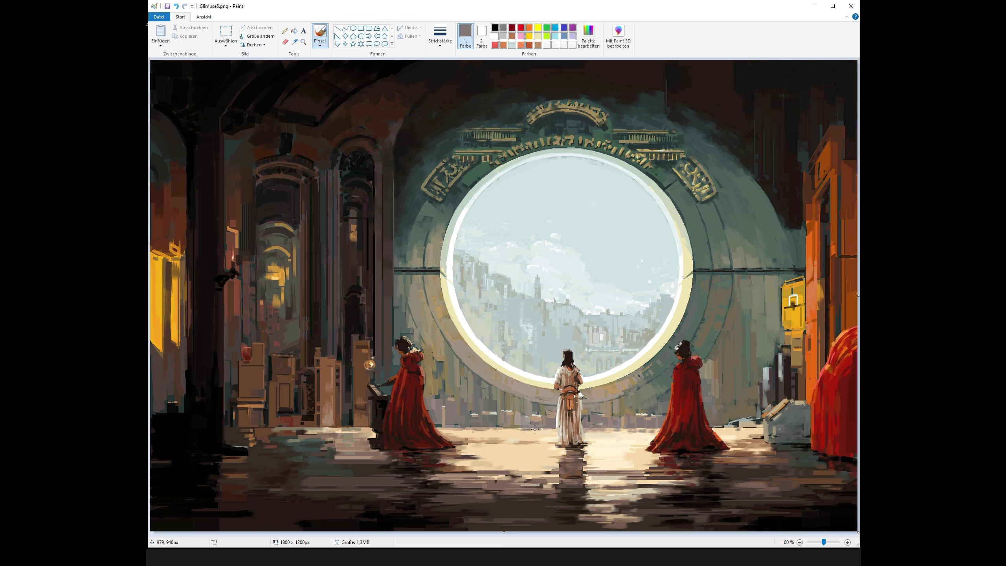
click(483, 433)
- Sample cream tones and refine the floor's far edge and the bright reflection below the central figure
click(295, 42)
click(646, 429)
key(i)
click(612, 430)
click(294, 41)
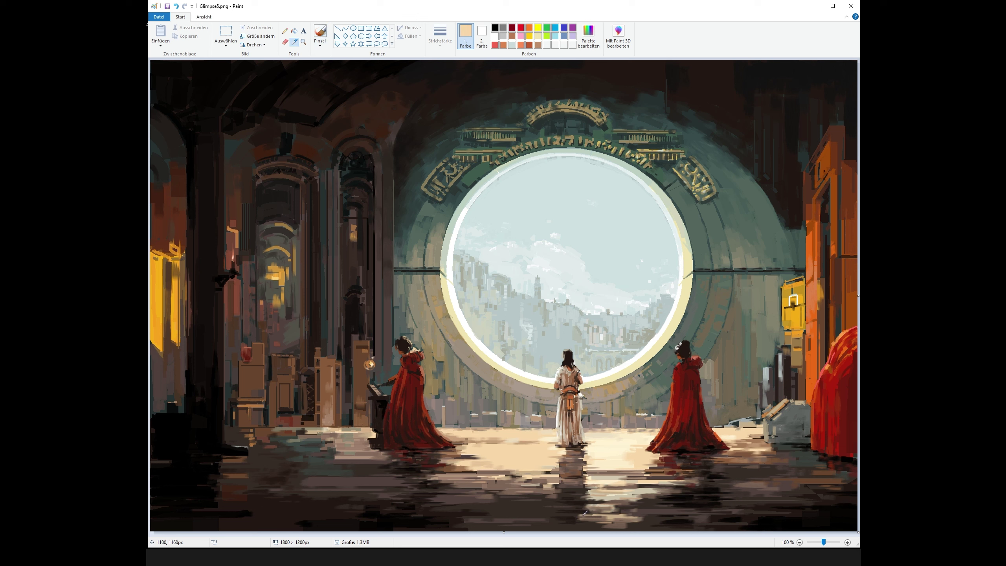
click(605, 503)
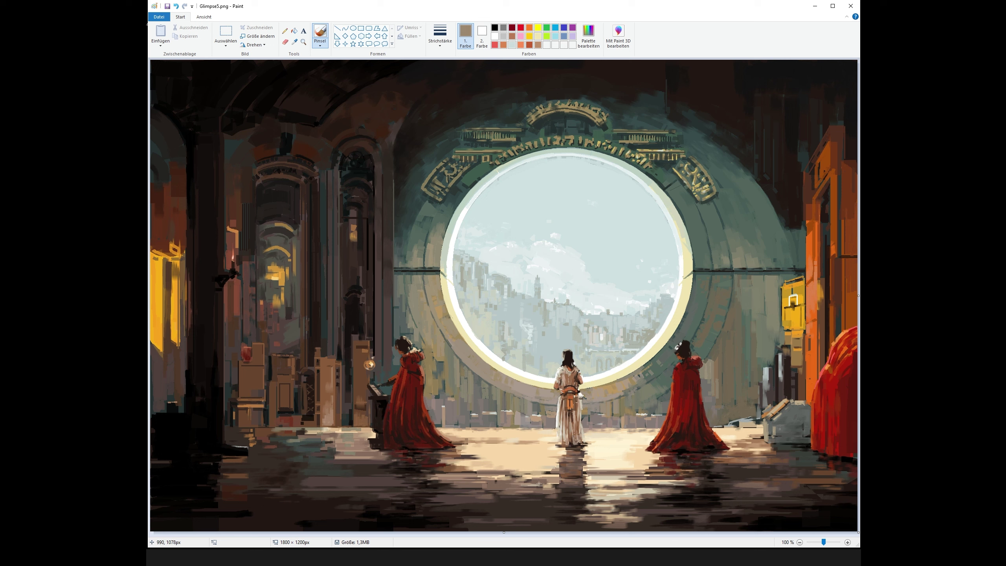
- Sample brown, cream and dark tones and break up the floor reflections below and right of the central figure
key(i)
click(609, 480)
key(i)
click(626, 497)
key(i)
click(716, 487)
key(i)
click(665, 470)
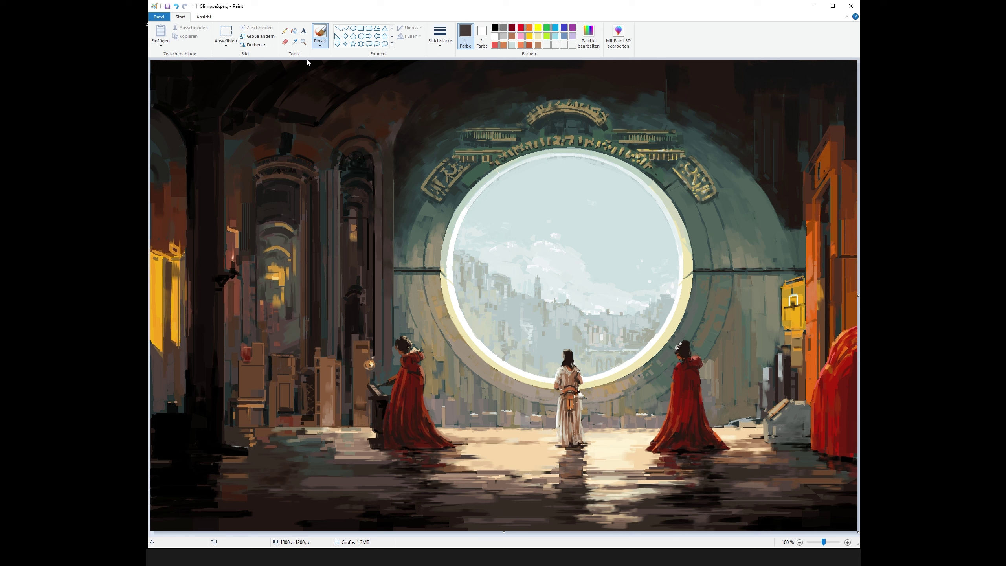
- Sample grey and dark tones and refine the stone blocks beside the far-right robe
click(294, 42)
click(786, 420)
click(295, 42)
click(810, 440)
- Sample a dark tone, define it as a custom colour and paint shadow strokes beneath the far-right robe
key(i)
click(232, 429)
click(588, 36)
click(431, 330)
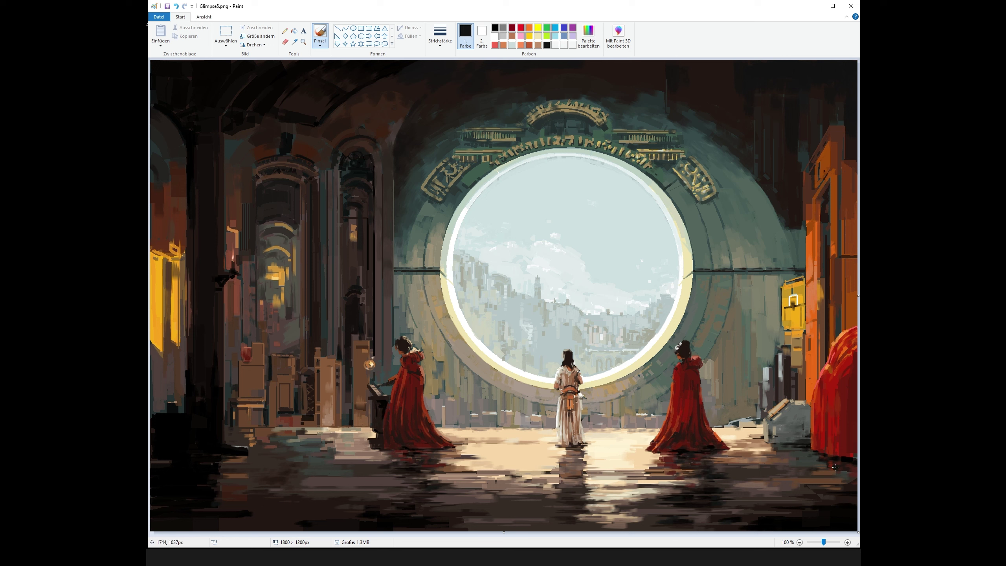
- Sample tones from the portal's rim, interior and surrounding rings and touch up the ring details
click(294, 42)
click(440, 283)
click(295, 42)
click(510, 367)
click(294, 42)
click(743, 288)
click(294, 42)
click(450, 274)
click(294, 41)
click(436, 238)
- Sample the dark ceiling tone, define a custom colour from it and save the painting
click(294, 41)
click(428, 63)
click(588, 36)
click(432, 331)
key(ctrl+s)
- Draw thin grey-brown horizontal lines along the floor's far edge between and beside the robed figures, undoing the last short line
click(337, 29)
click(295, 41)
click(449, 432)
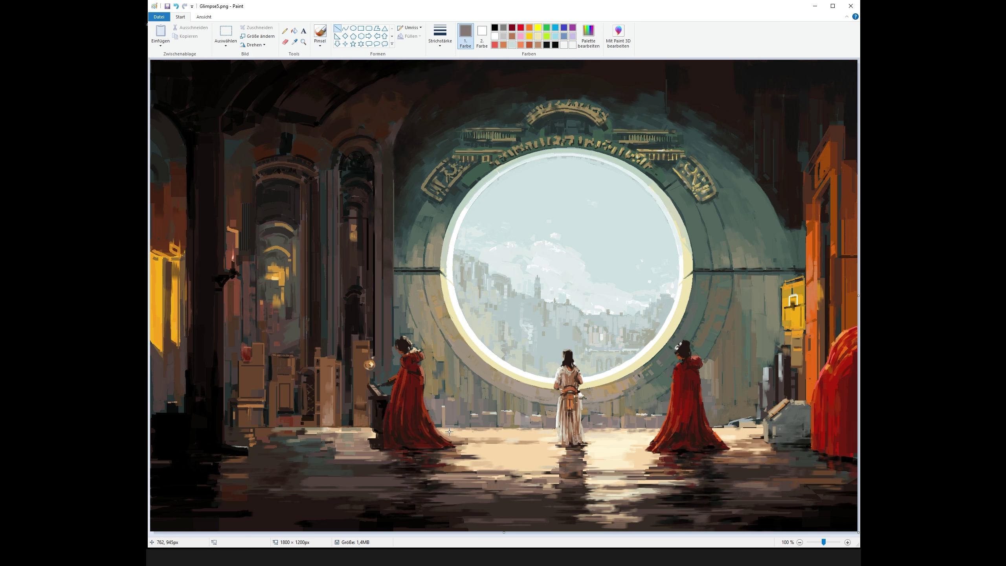
drag(442, 429, 661, 429)
drag(713, 429, 734, 428)
drag(357, 428, 371, 430)
key(ctrl+z)
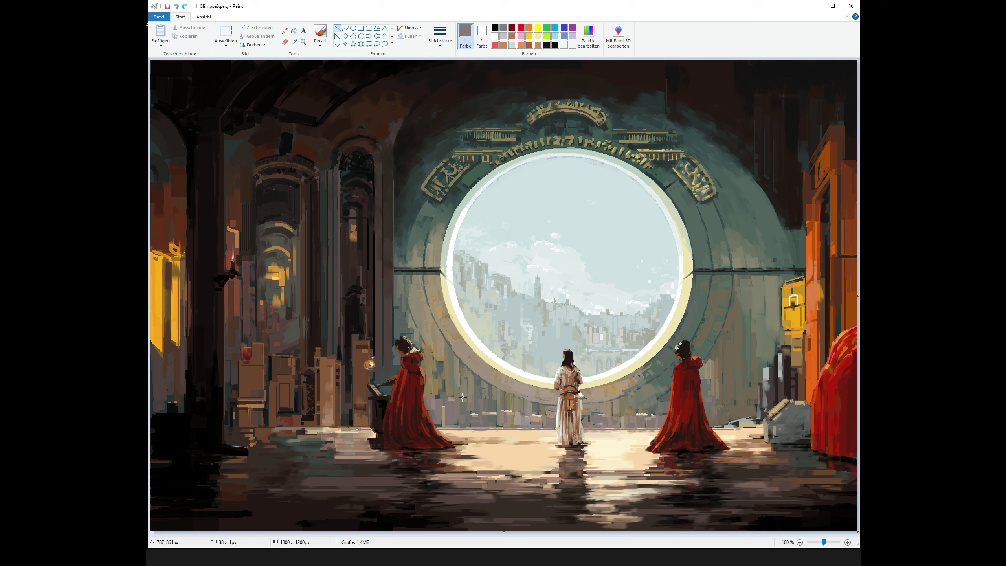
- Sample the pale cream floor tone and draw thin horizontal lines along the floor's far edge between the left and central figures
click(295, 42)
click(499, 433)
drag(498, 430, 560, 430)
drag(546, 430, 560, 429)
- Choose a brush thickness, sample the dark tone at the portal arch's upper left and paint a stroke across the dark ceiling beside it
click(320, 33)
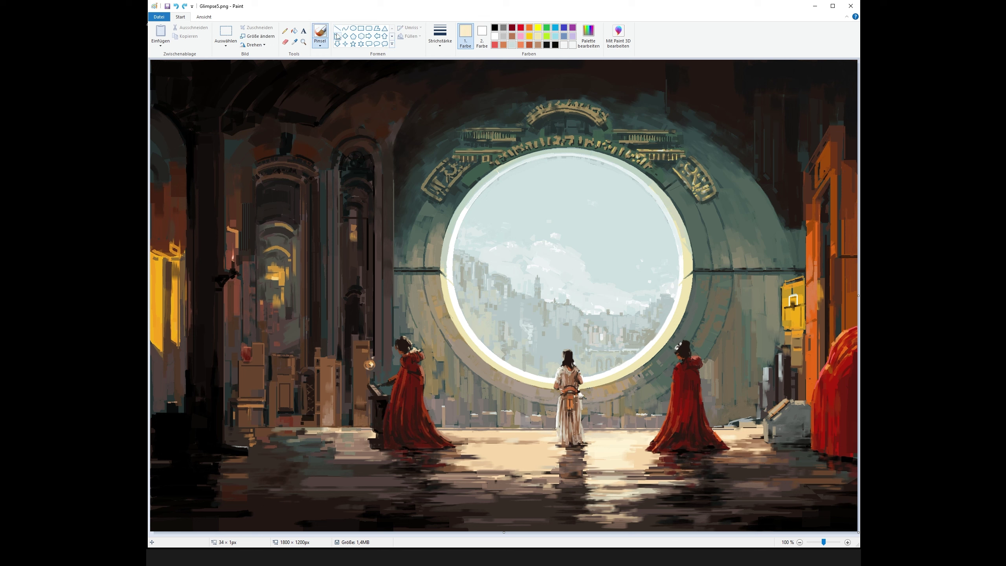
click(440, 36)
click(454, 59)
click(295, 42)
click(457, 119)
drag(350, 105, 398, 116)
- Sign the painting with the artist's signature in black brush lettering on the floor at the lower centre of the canvas
click(295, 41)
click(511, 432)
click(320, 44)
click(321, 58)
click(495, 27)
drag(488, 523, 491, 528)
drag(502, 528, 507, 523)
drag(520, 523, 542, 528)
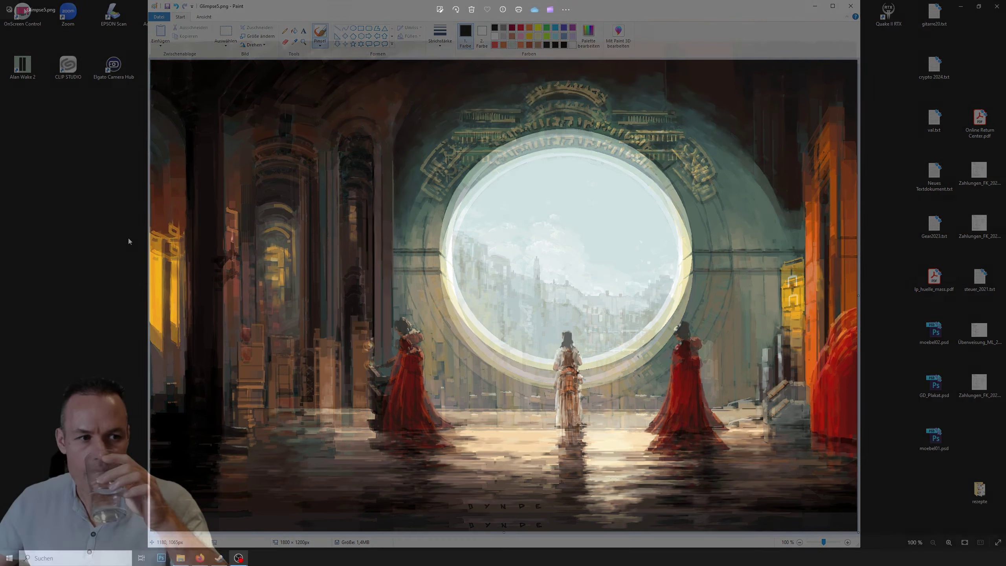